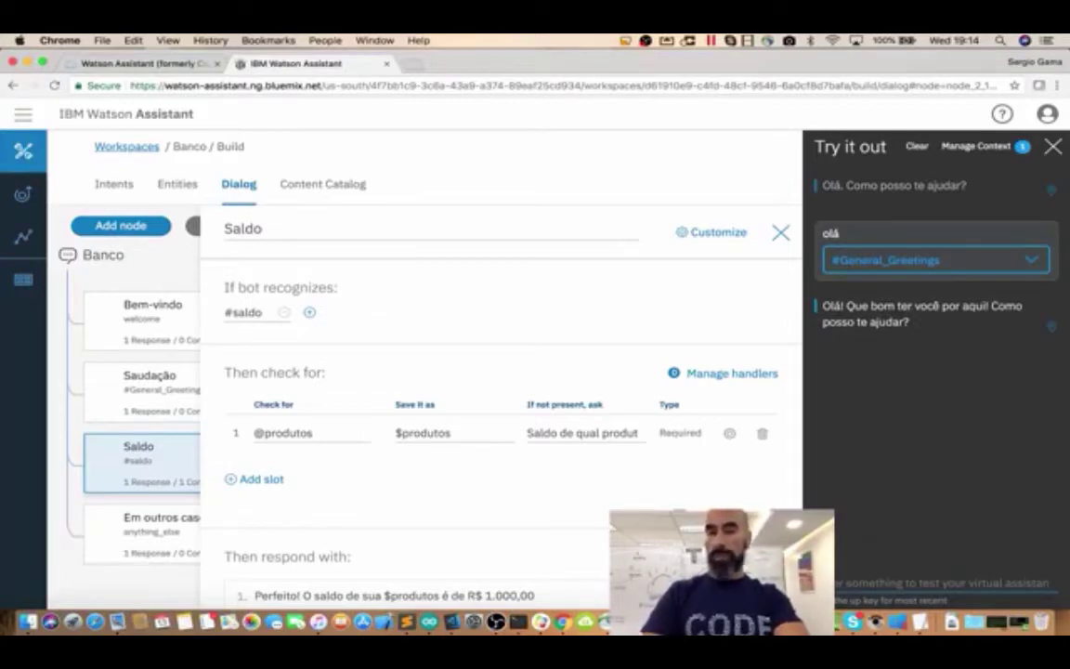
Send the test chatbot the message "cara, quero meu saldo, pode ser?"
{"action": "type", "text": "Olá, preciso do saldo urgente"}
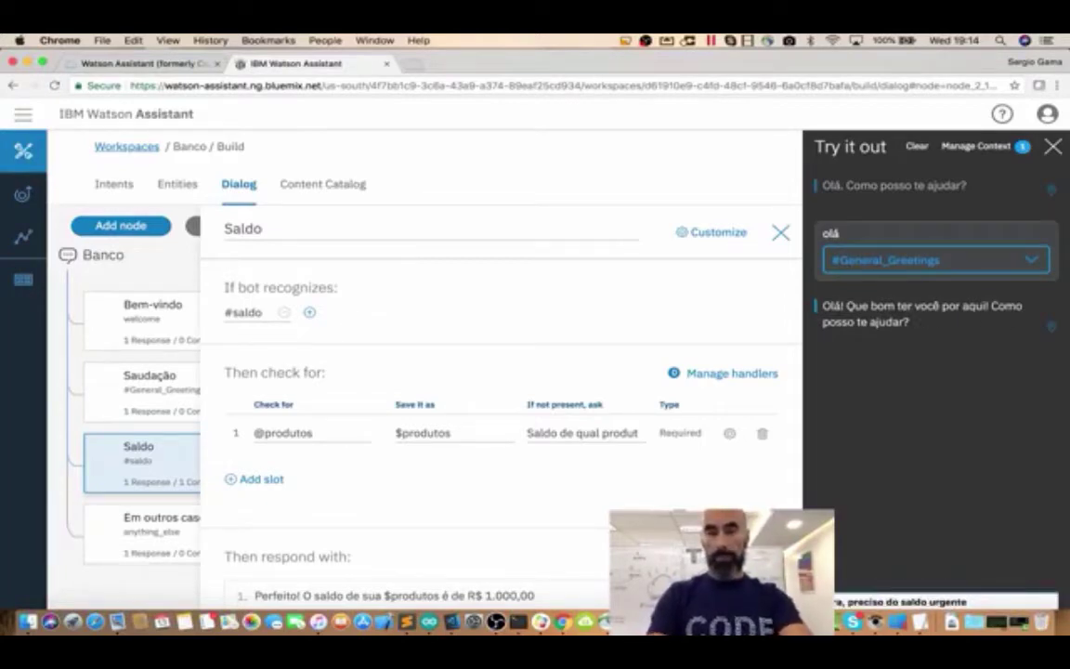
{"action": "key", "text": "alt+BackSpace"}
{"action": "key", "text": "alt+BackSpace"}
{"action": "key", "text": "alt+BackSpace"}
{"action": "key", "text": "alt+BackSpace"}
{"action": "type", "text": "quero "}
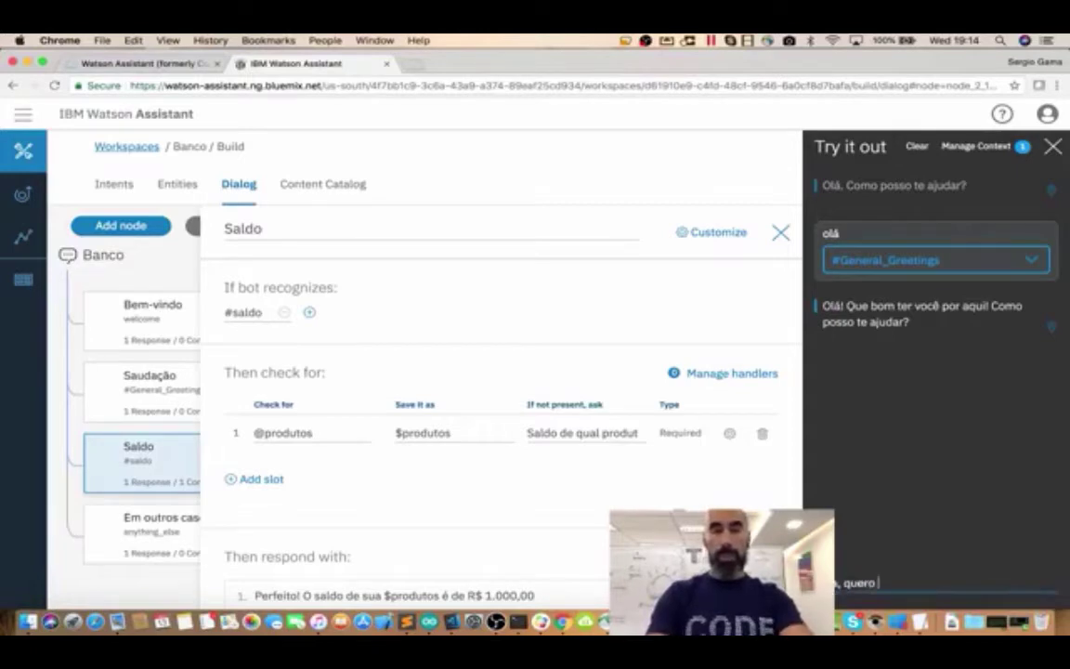
{"action": "type", "text": "meu saldo"}
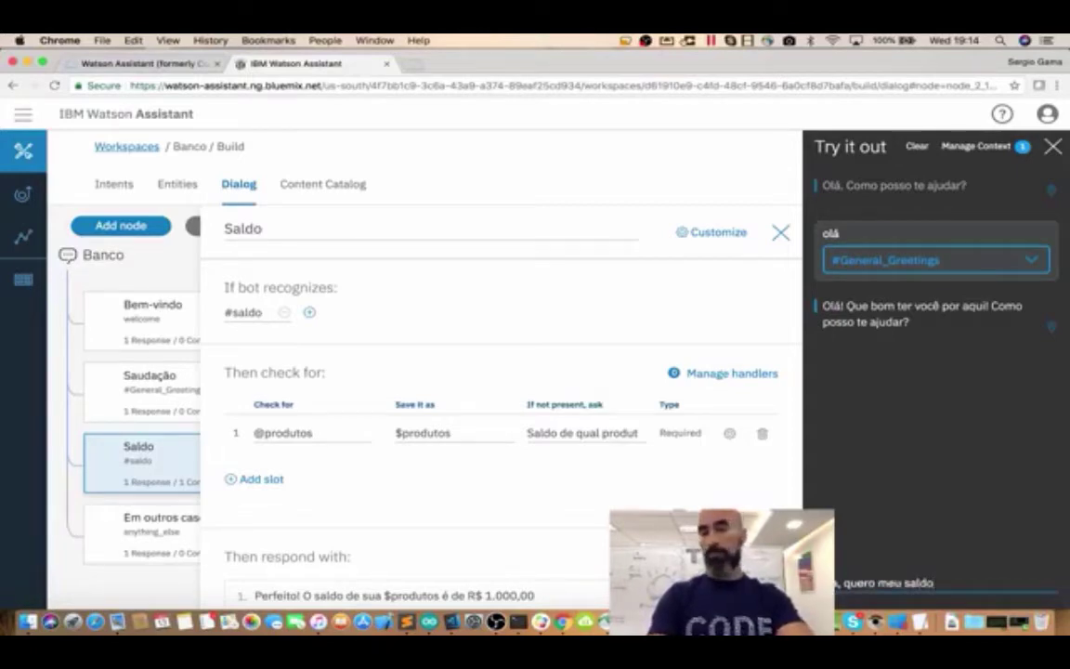
{"action": "type", "text": ", pod"}
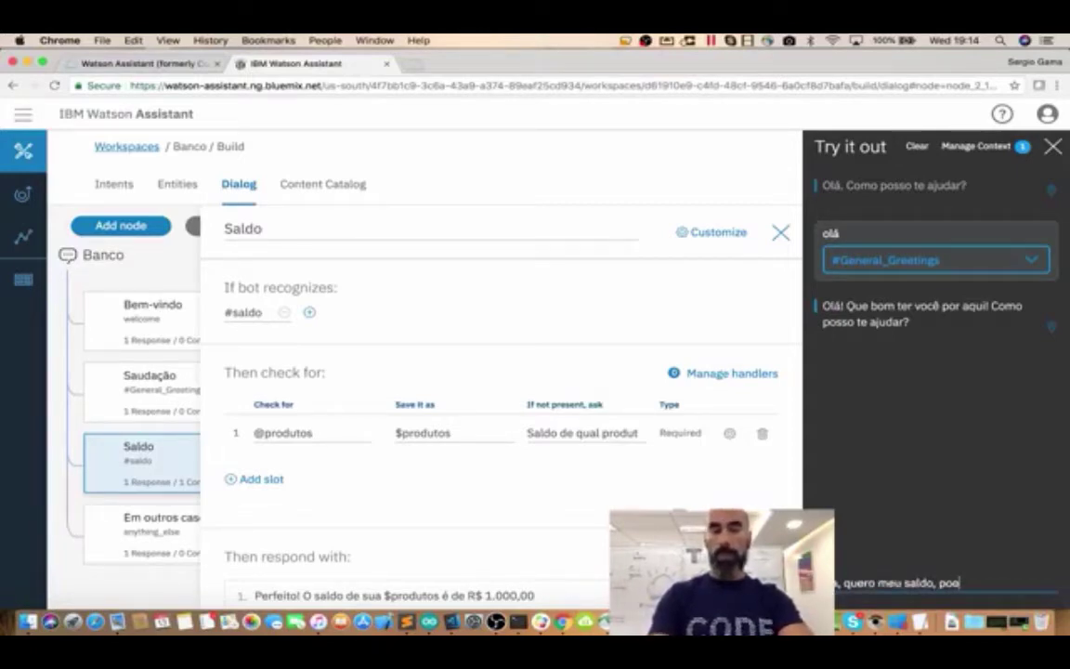
{"action": "type", "text": "e ser?"}
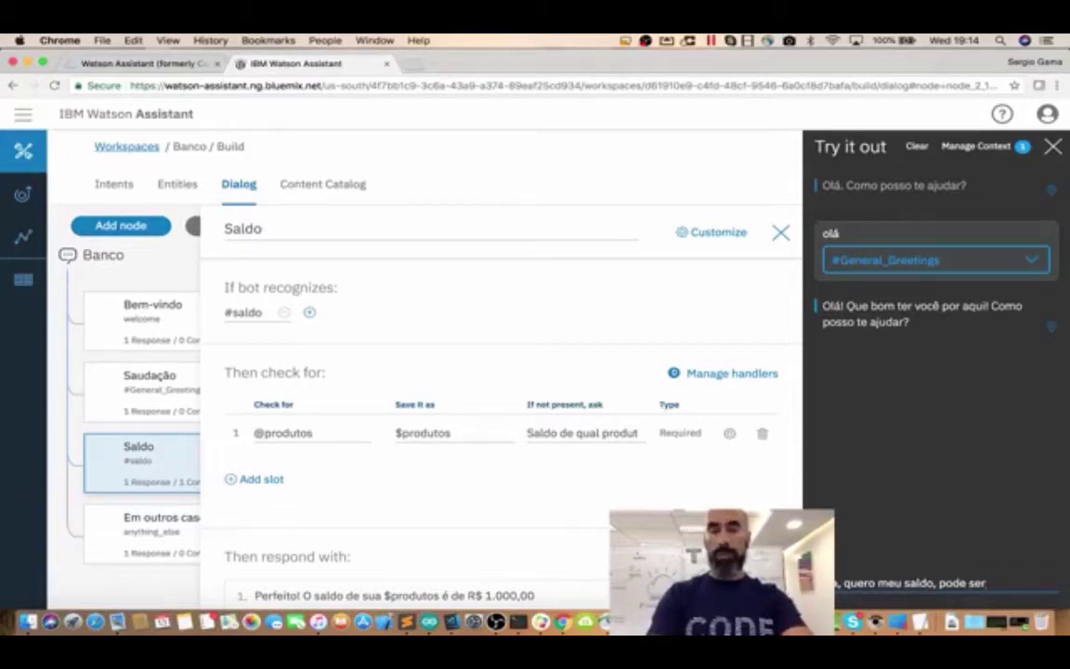
{"action": "key", "text": "Return"}
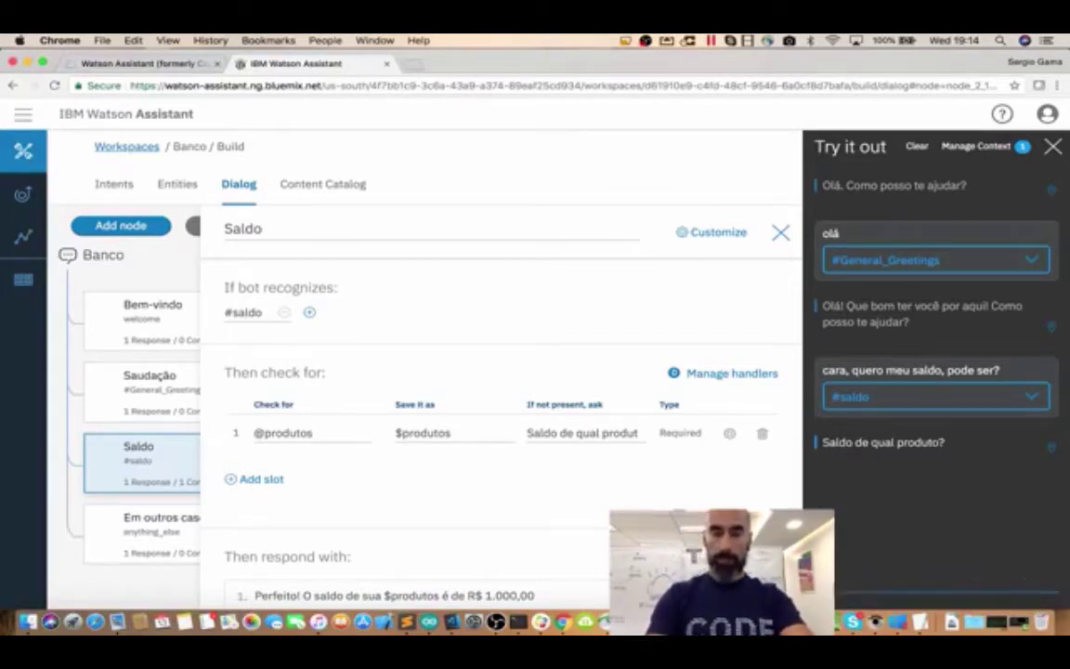
Reply to the chatbot's product question with "Como assim produto?"
{"action": "type", "text": "como assim"}
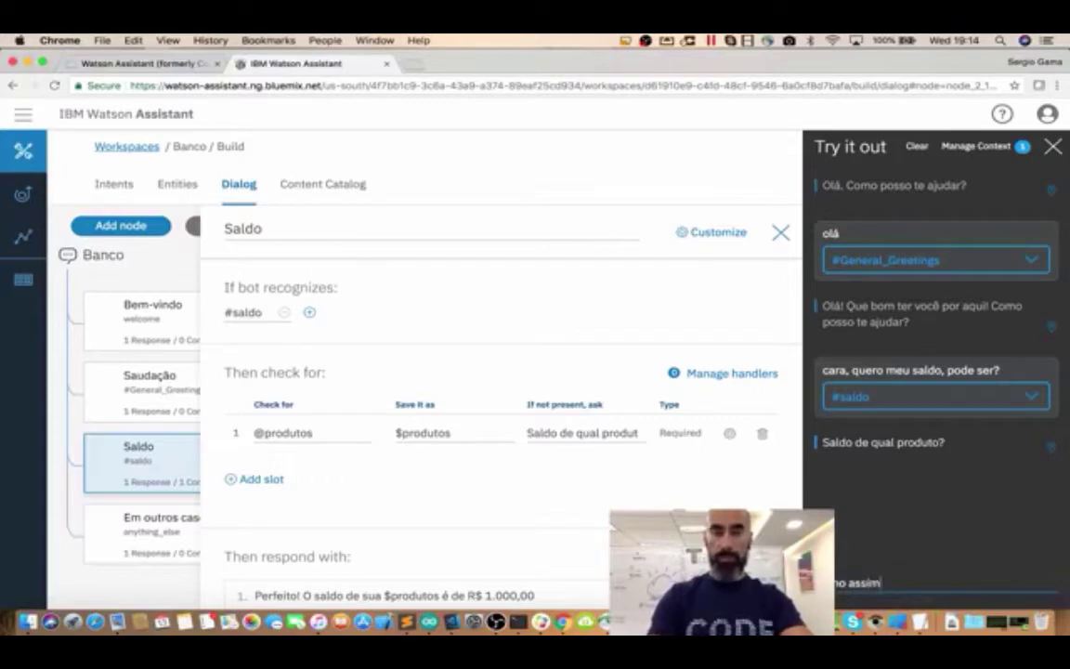
{"action": "type", "text": "?"}
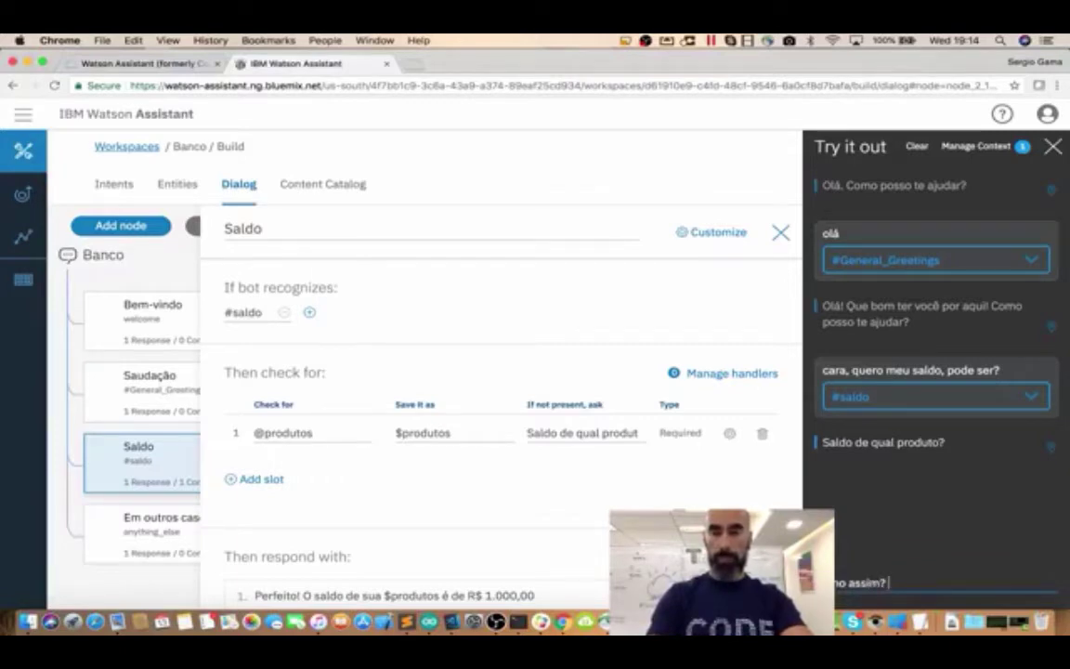
{"action": "key", "text": "BackSpace"}
{"action": "type", "text": "produto?"}
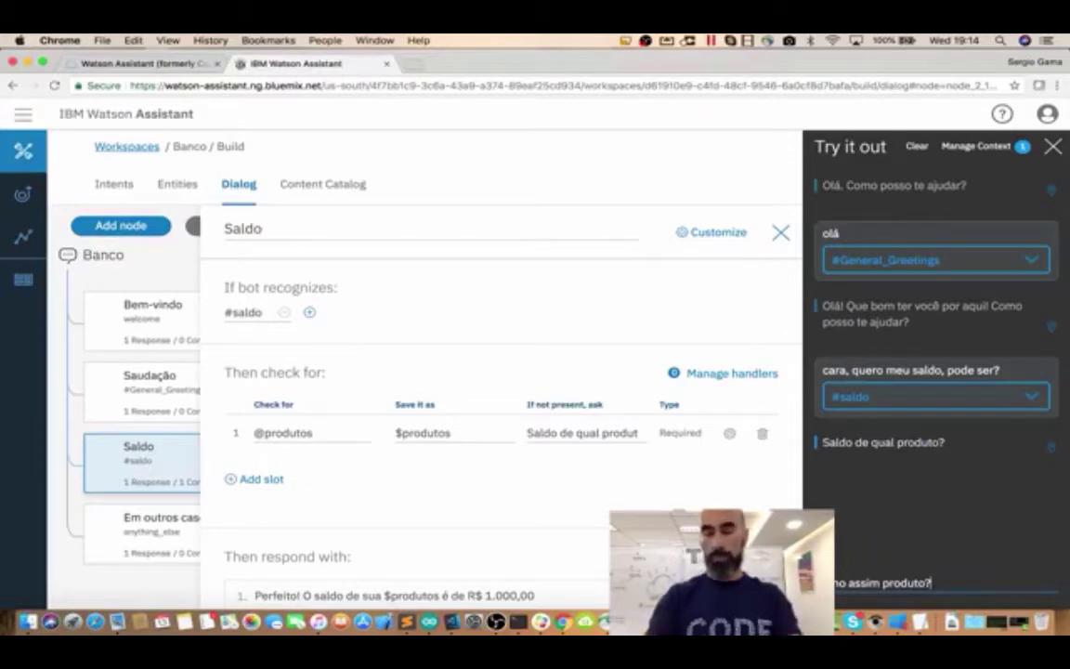
{"action": "key", "text": "Return"}
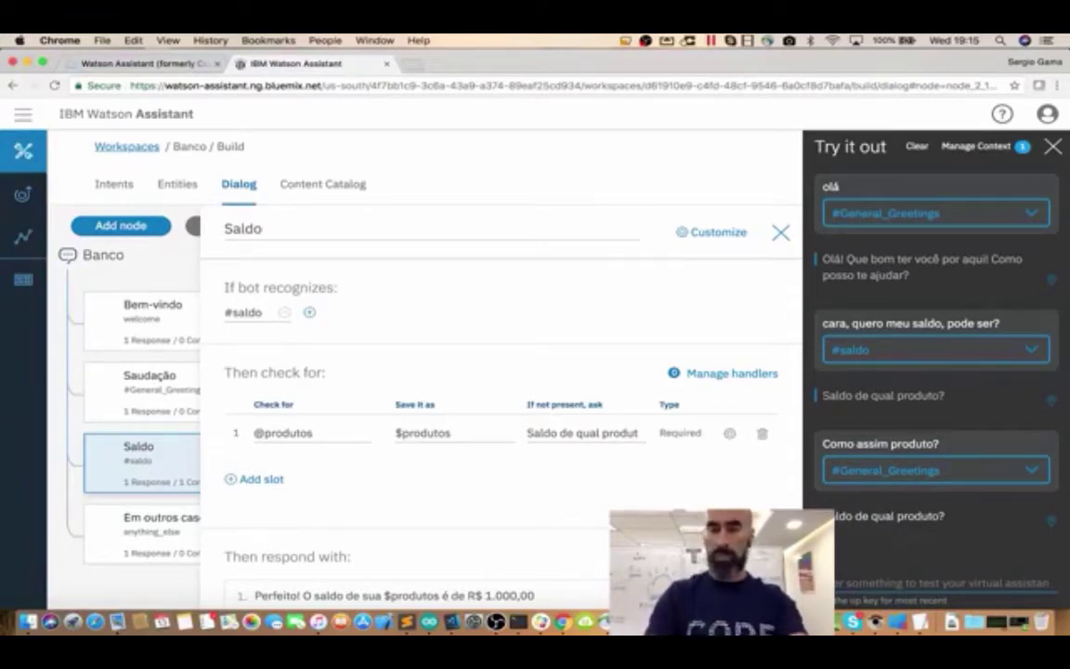
Ask the test chatbot "Que tipo de produto eu posso perguntar?"
{"action": "type", "text": "Que tipo de"}
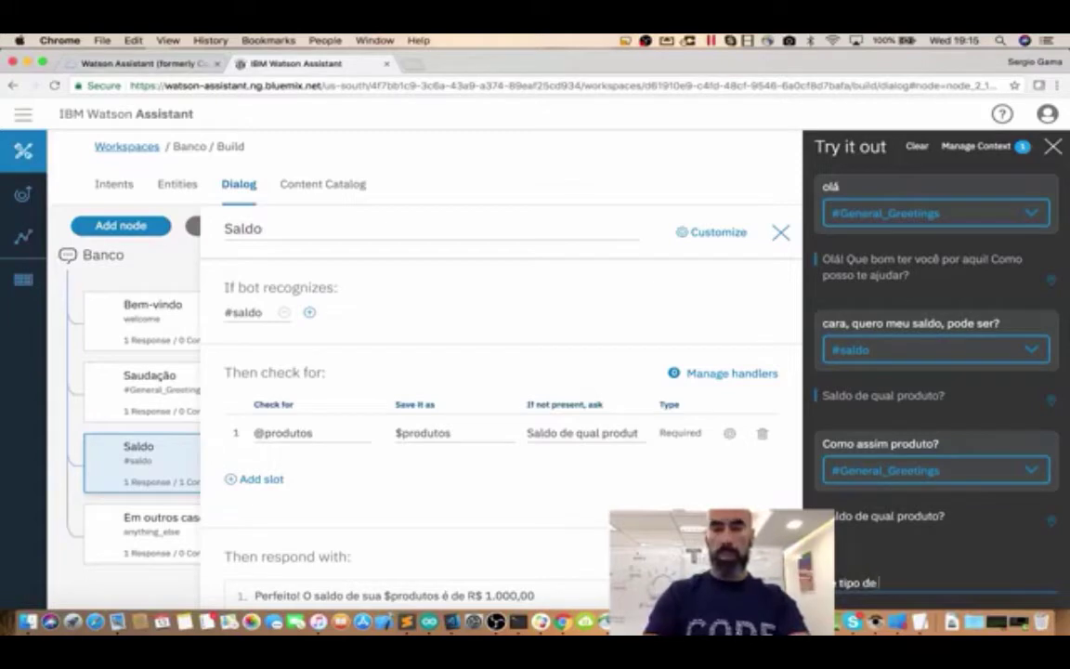
{"action": "type", "text": " prod"}
{"action": "key", "text": "BackSpace"}
{"action": "key", "text": "BackSpace"}
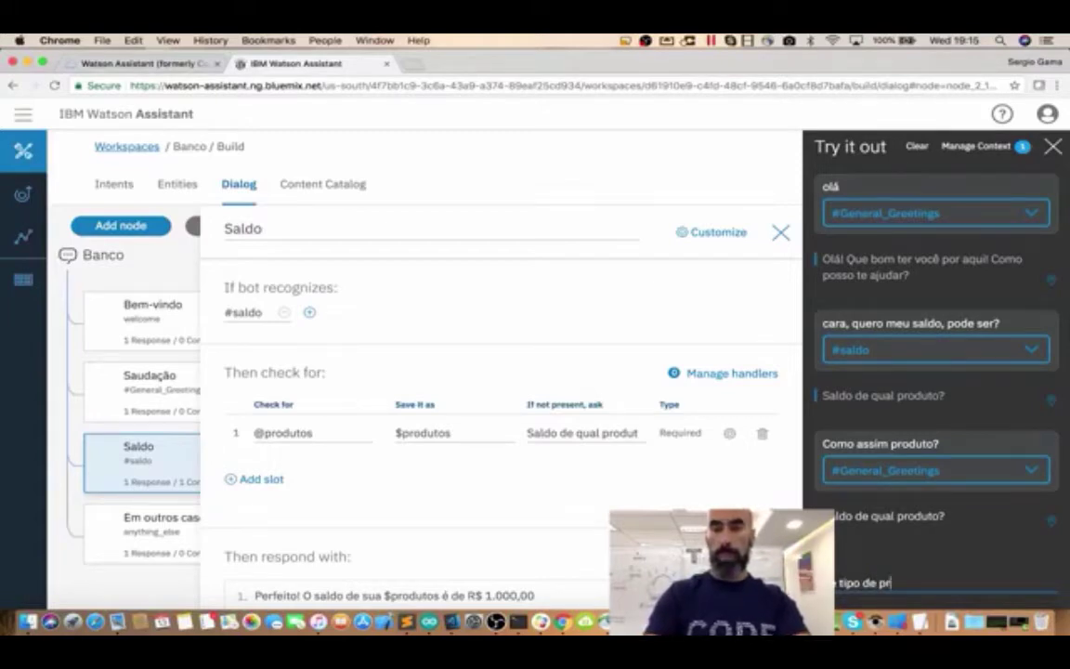
{"action": "type", "text": "oduto eu pos"}
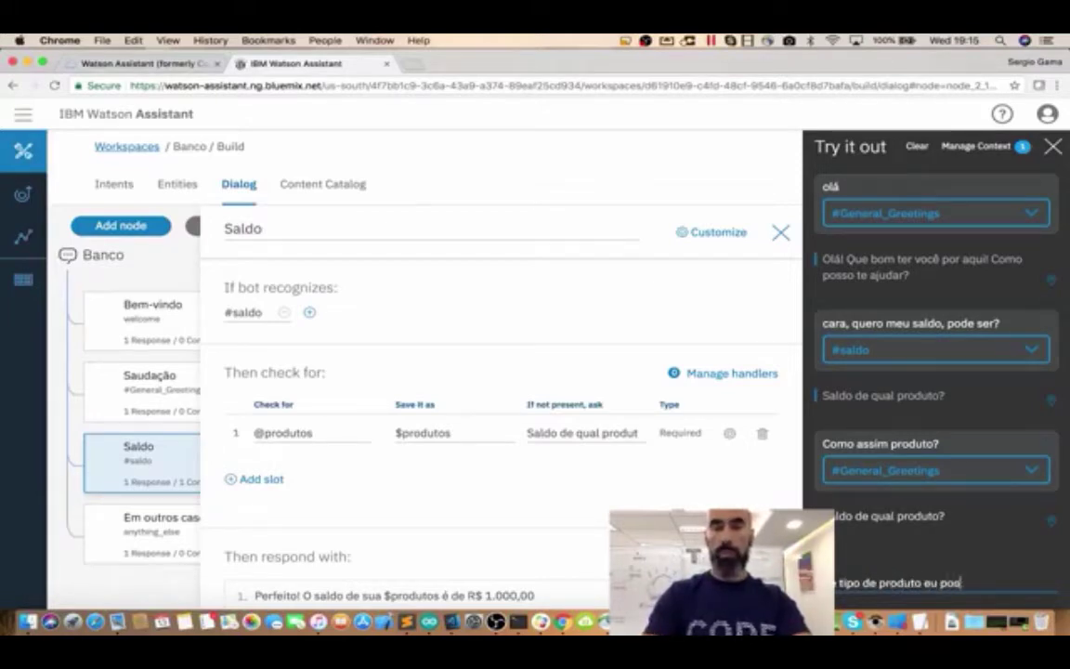
{"action": "type", "text": "so per"}
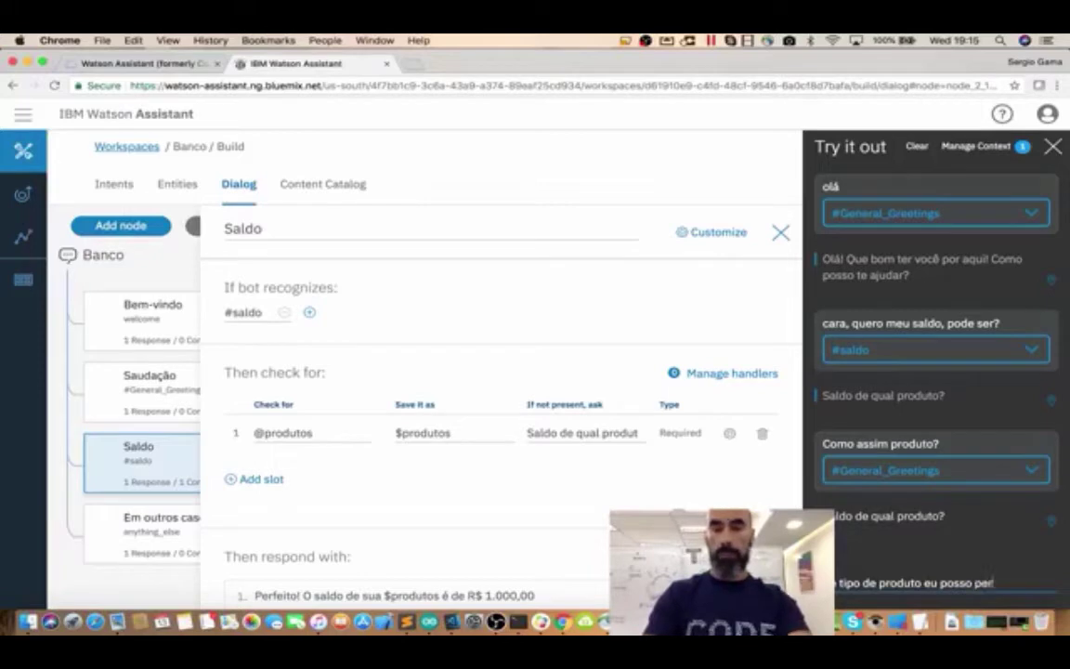
{"action": "type", "text": "guntar?"}
{"action": "key", "text": "Return"}
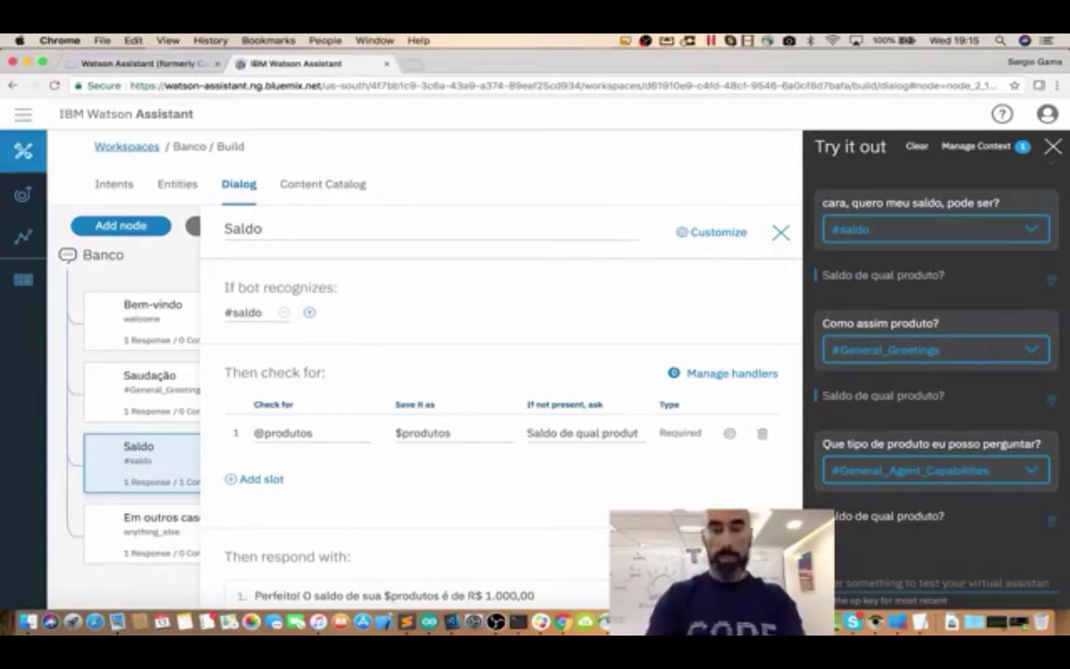
Answer the chatbot's product question with "cc" and ask it "qual o saldo que eu tenho?"
{"action": "key", "text": "Return"}
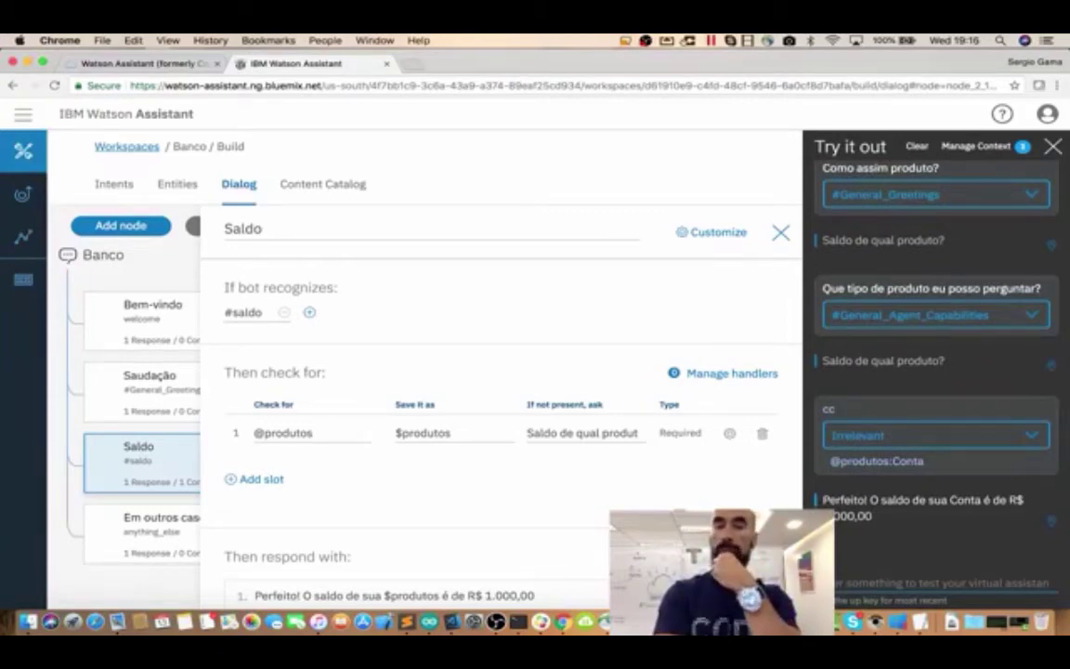
{"action": "type", "text": "saldo"}
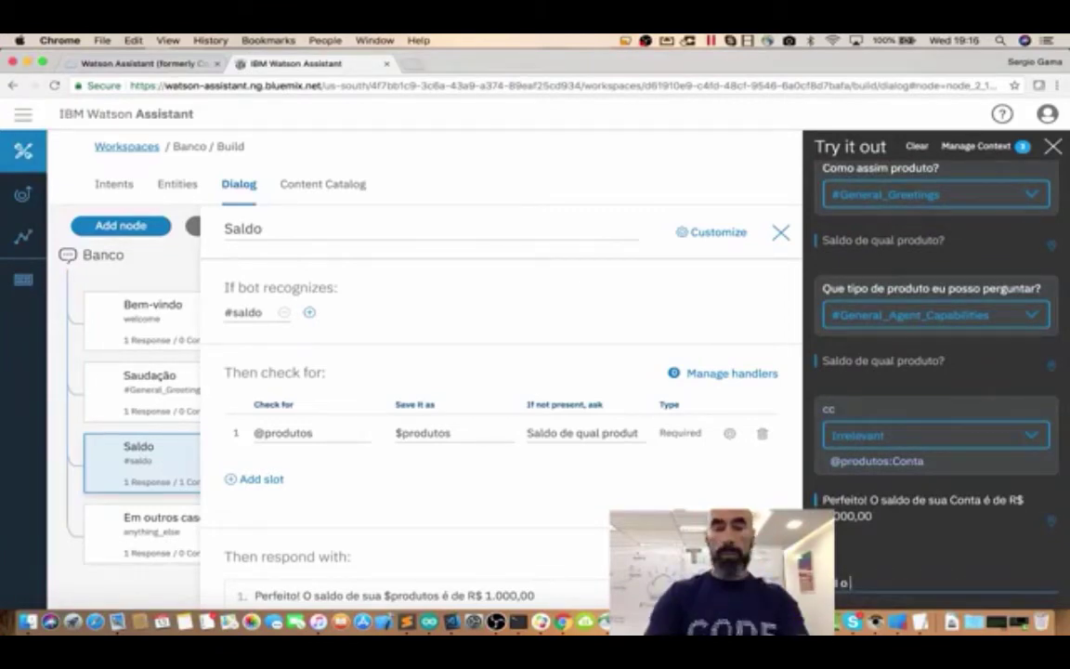
{"action": "type", "text": " saldo e"}
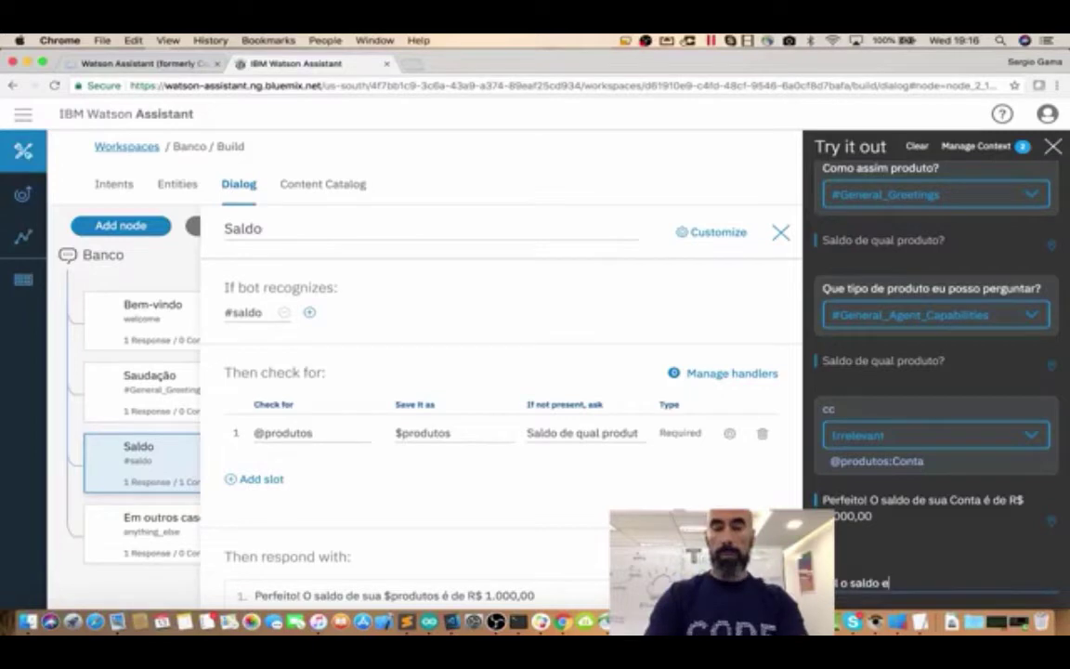
{"action": "key", "text": "BackSpace"}
{"action": "type", "text": "que eu"}
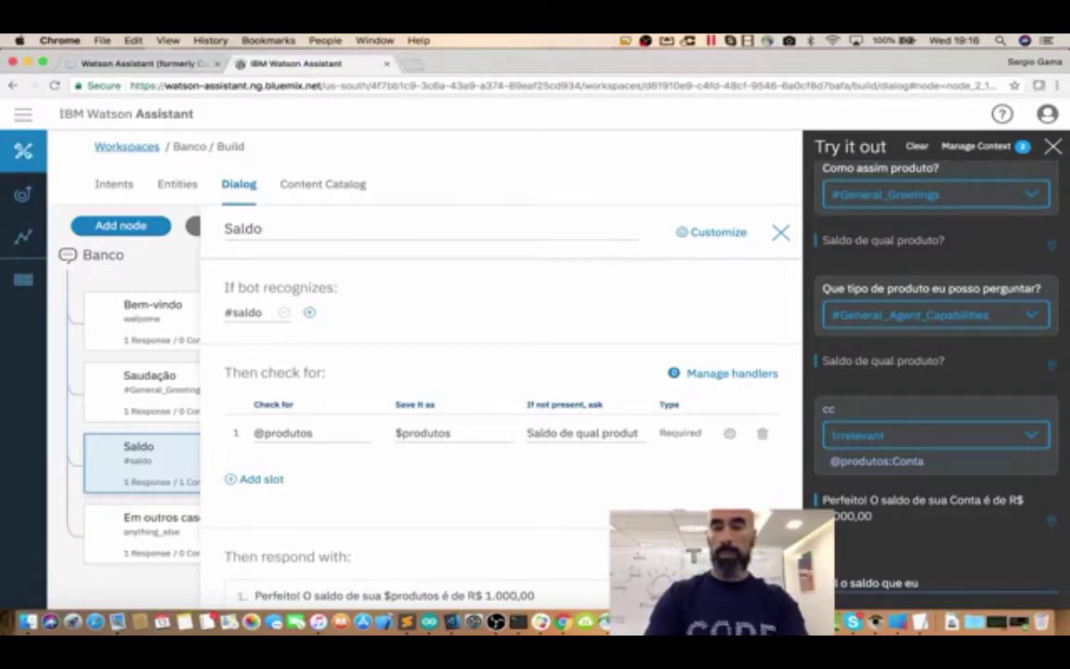
{"action": "type", "text": " tenho?"}
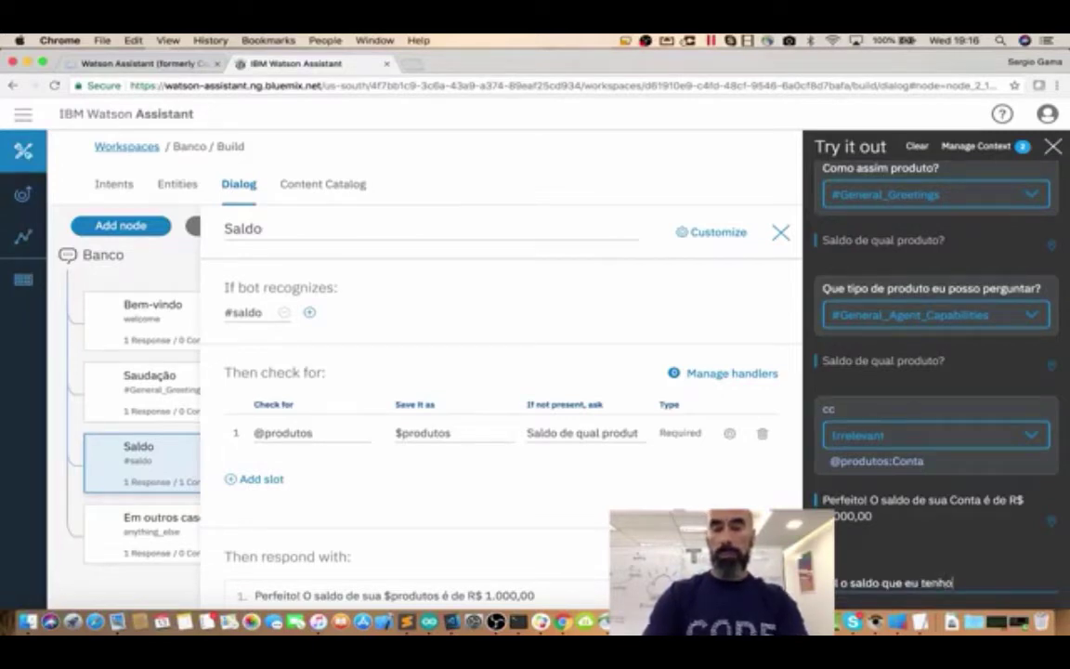
{"action": "key", "text": "Return"}
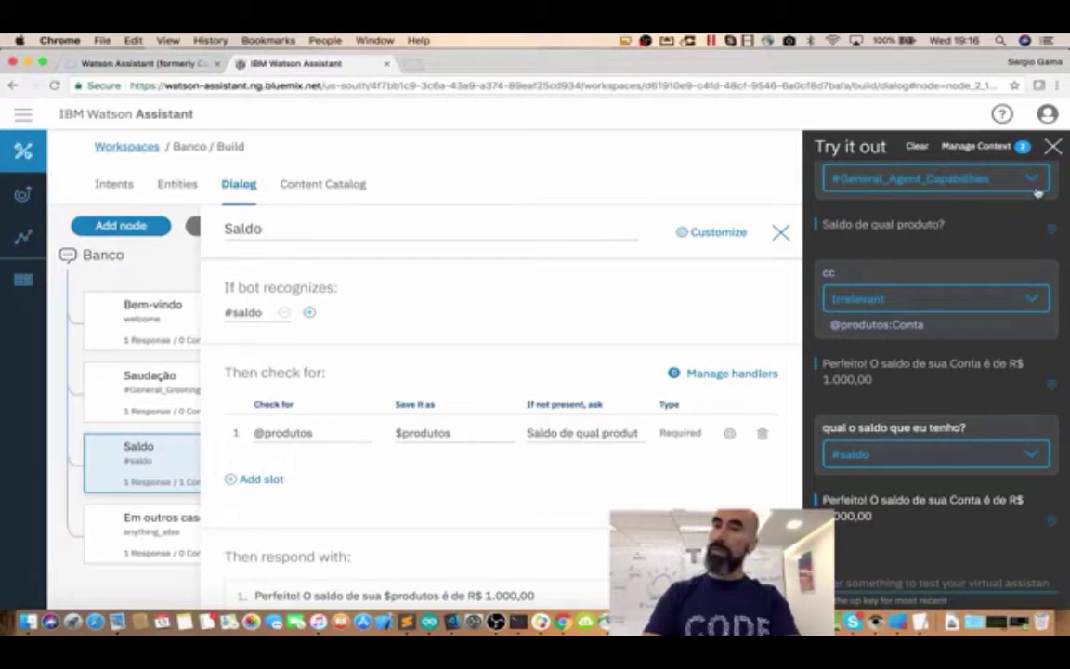
Close the test chat and the Saldo node's editor, and add a child node under Saldo
{"action": "left_click", "coordinate": [1052, 145]}
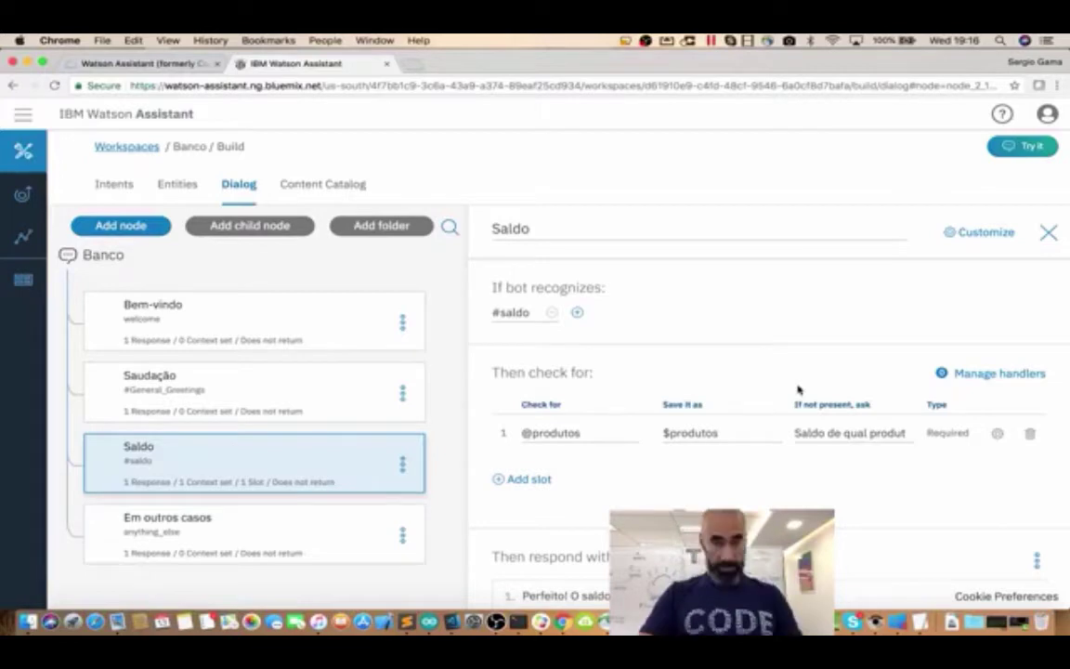
{"action": "left_click", "coordinate": [1047, 234]}
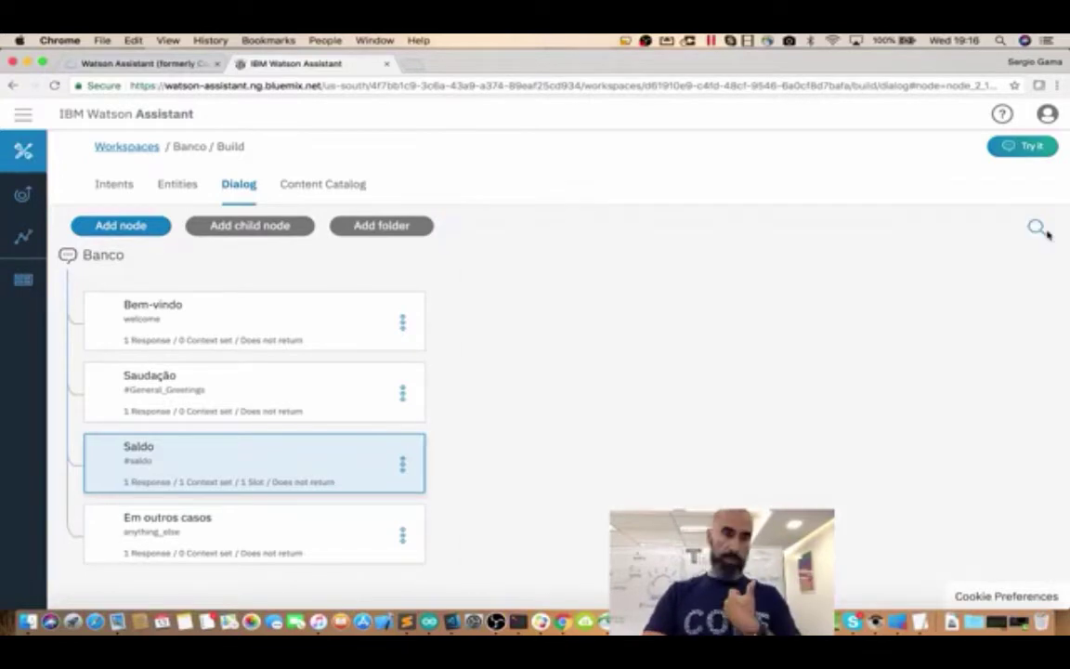
{"action": "left_click", "coordinate": [403, 465]}
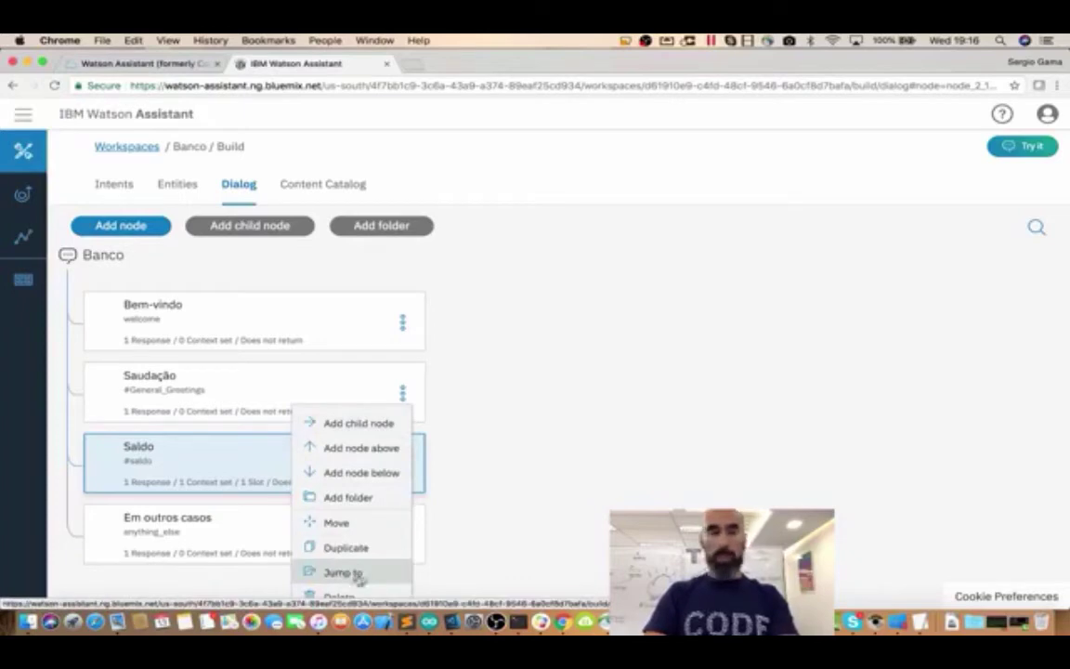
{"action": "left_click", "coordinate": [358, 424]}
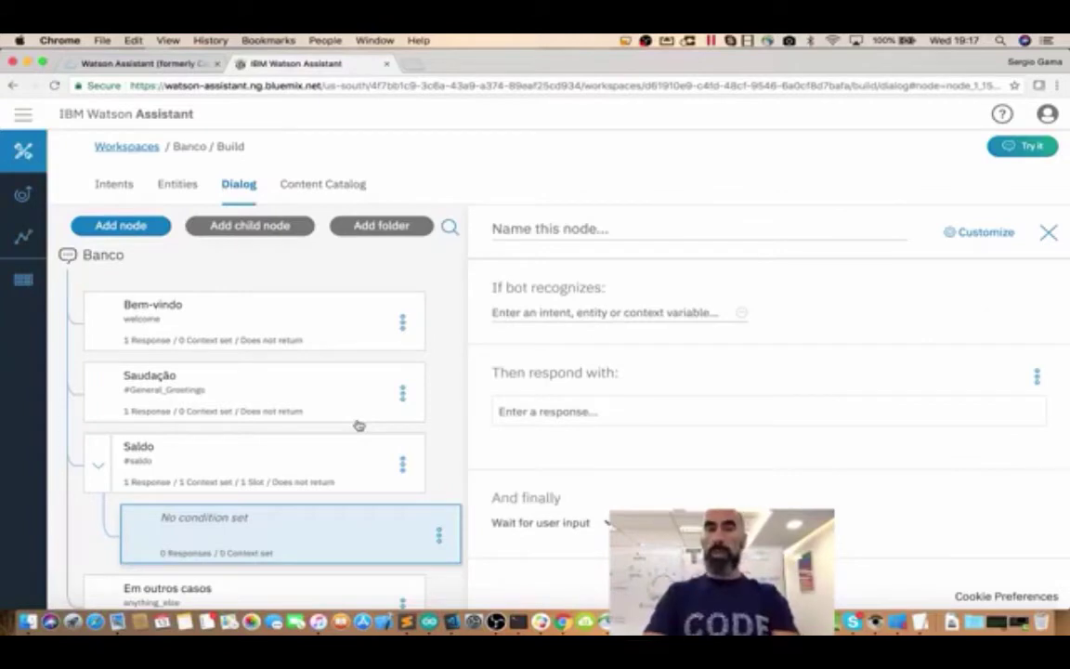
Name the new child node "Zerar variável" and set its recognition condition to false
{"action": "left_click", "coordinate": [535, 229]}
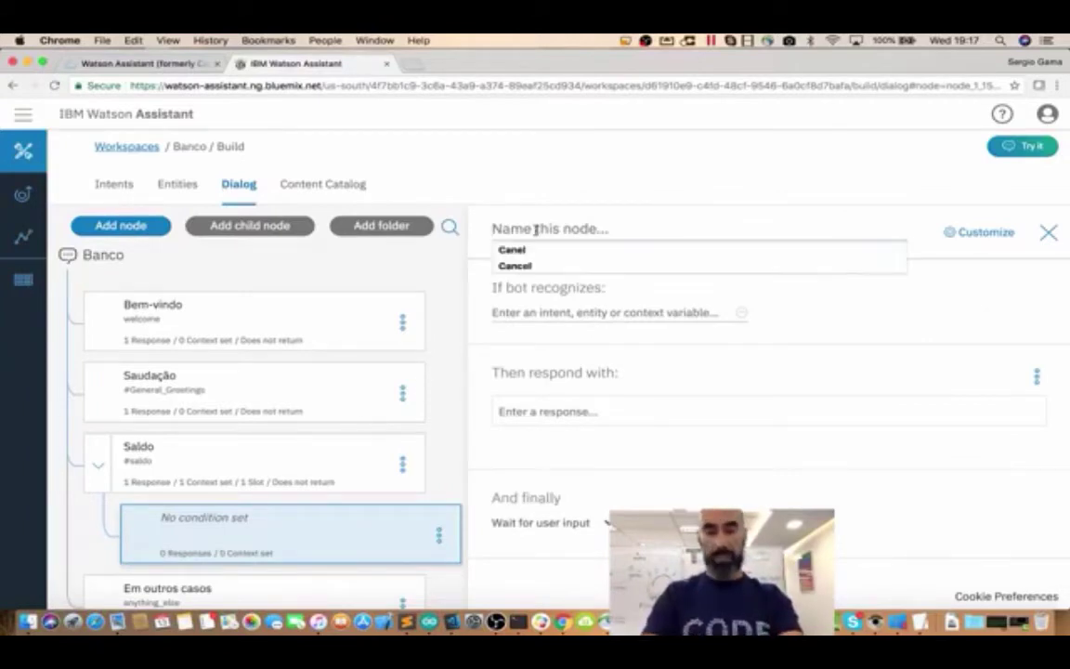
{"action": "type", "text": "Zerar"}
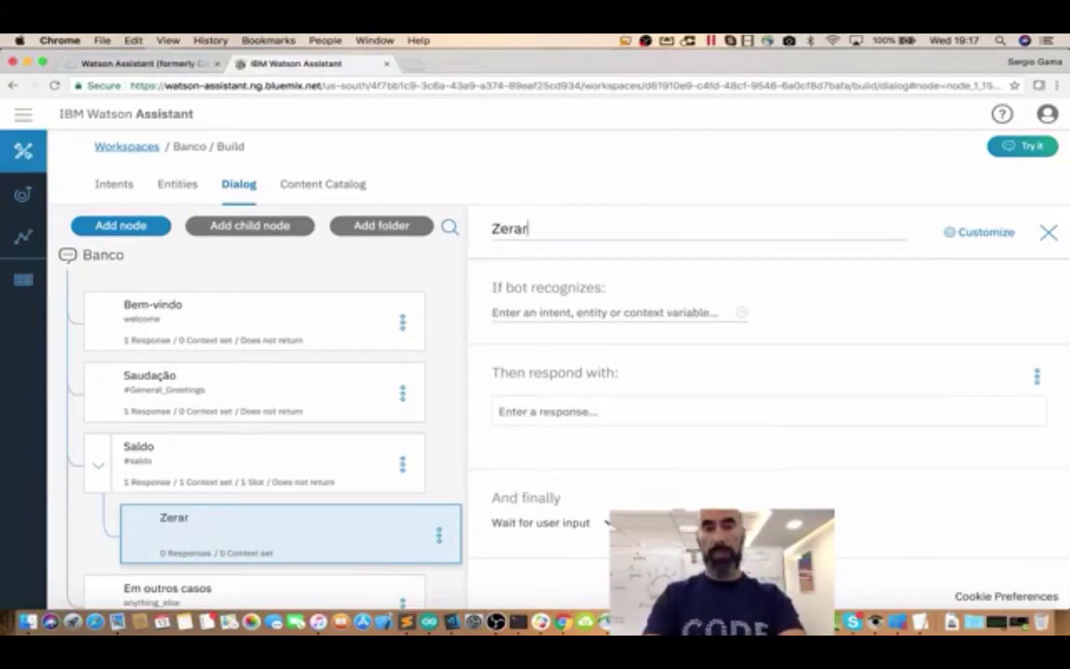
{"action": "type", "text": " vari"}
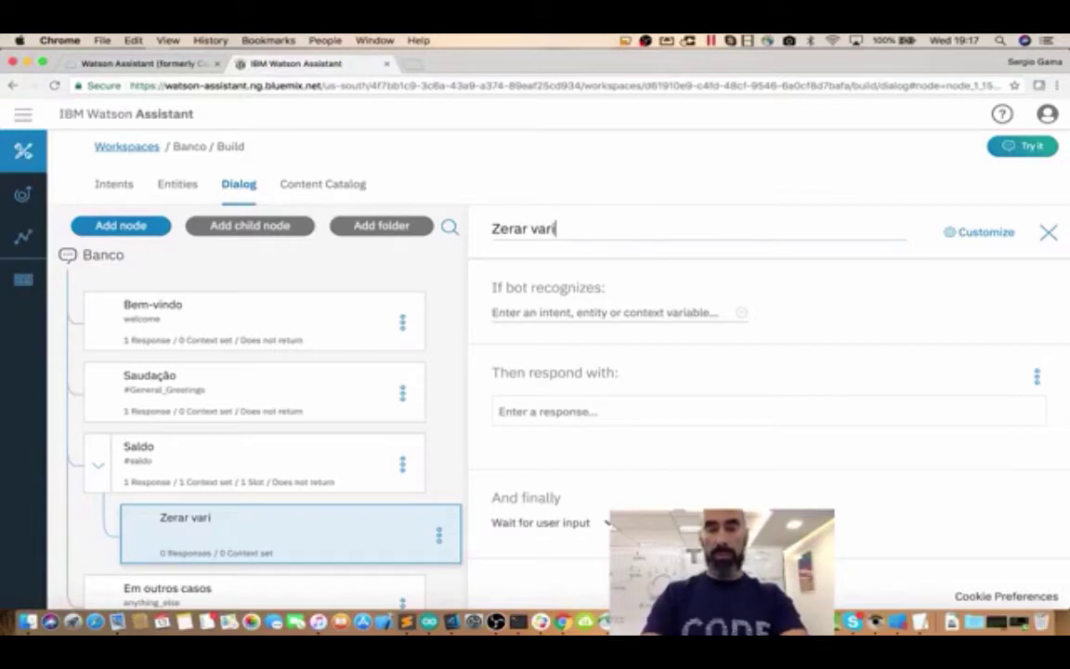
{"action": "type", "text": "ável"}
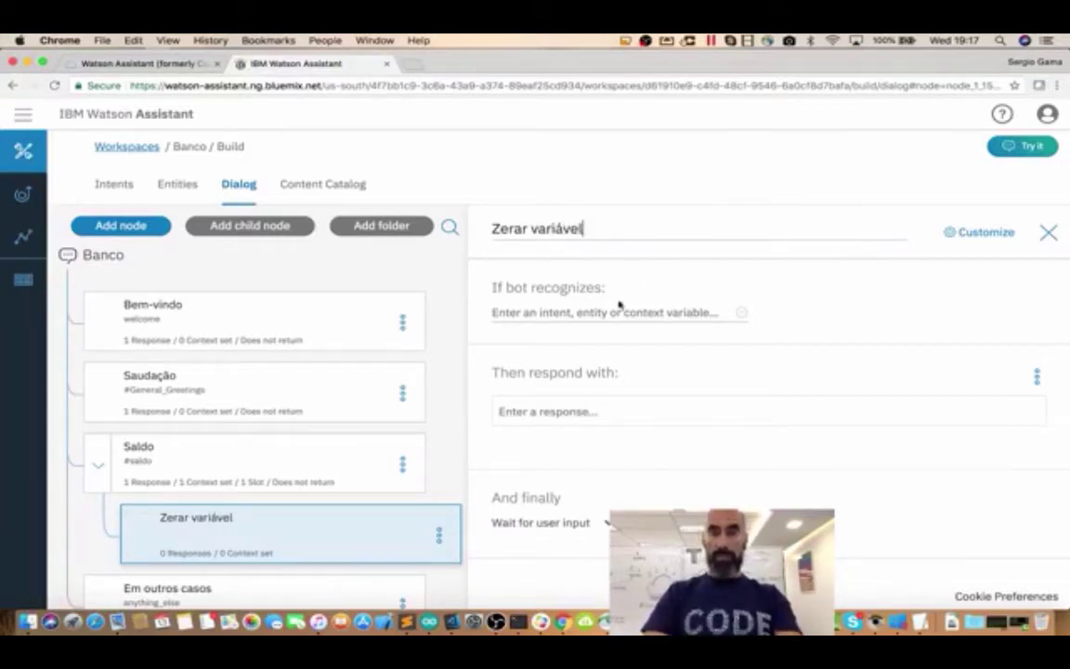
{"action": "left_click", "coordinate": [550, 312]}
{"action": "type", "text": "false"}
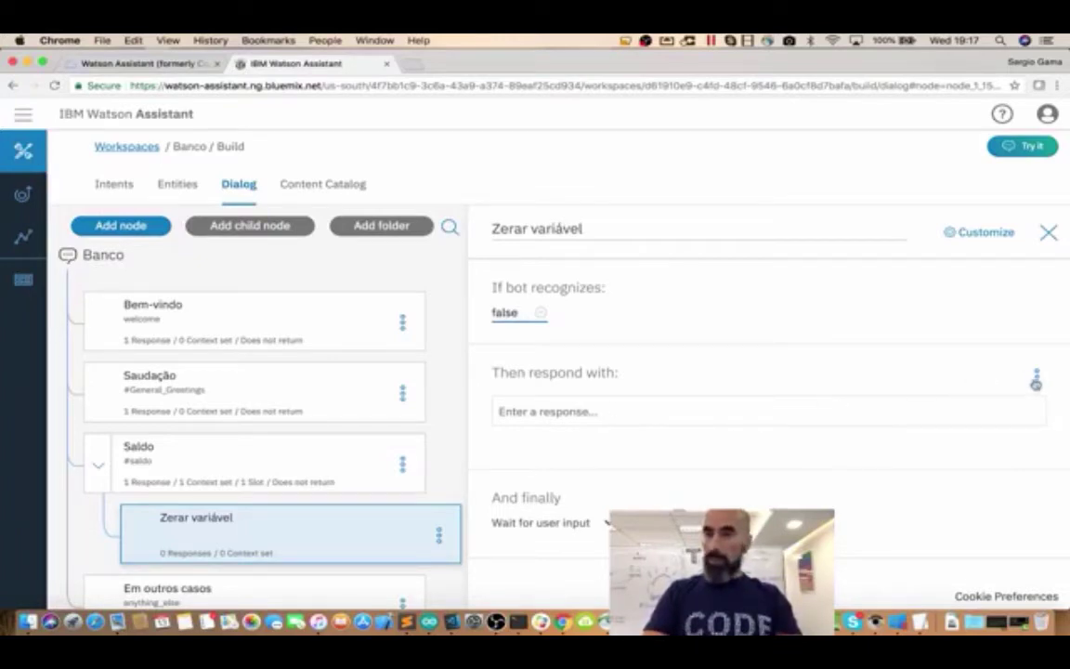
Open the context editor in the Zerar variável node, set the context variable produto to null, and close the node
{"action": "left_click", "coordinate": [1038, 377]}
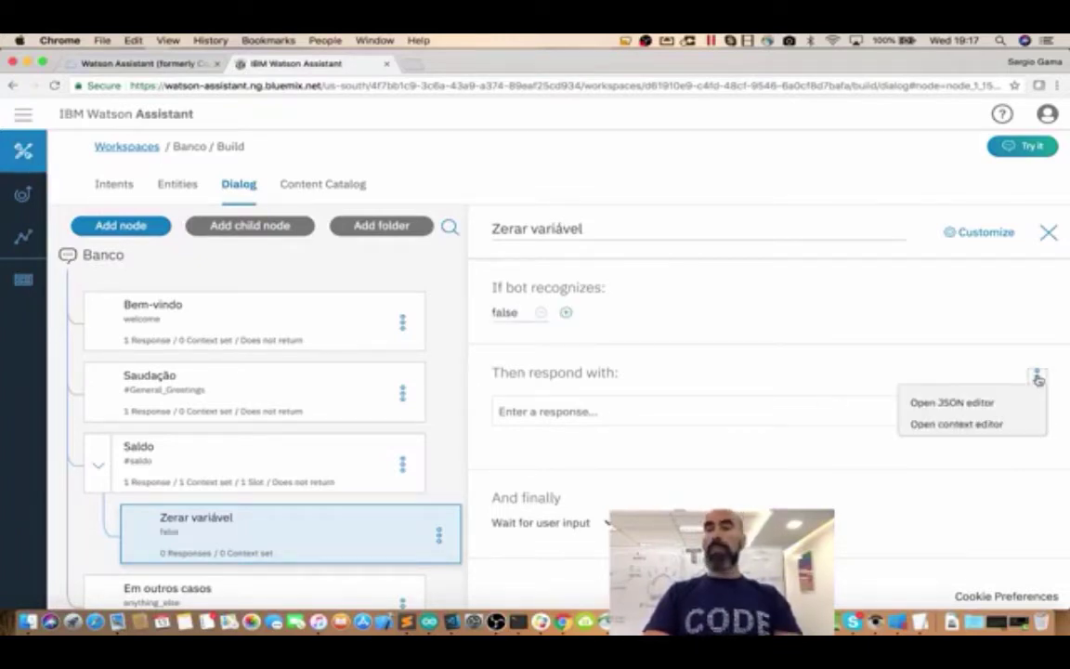
{"action": "left_click", "coordinate": [945, 424]}
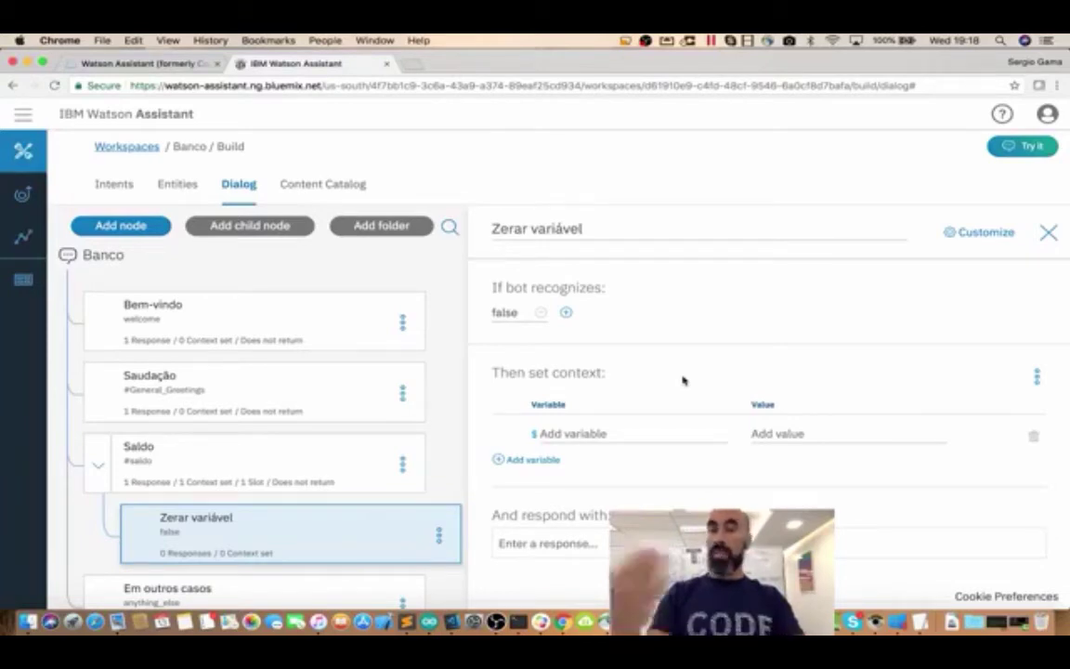
{"action": "left_click", "coordinate": [593, 429]}
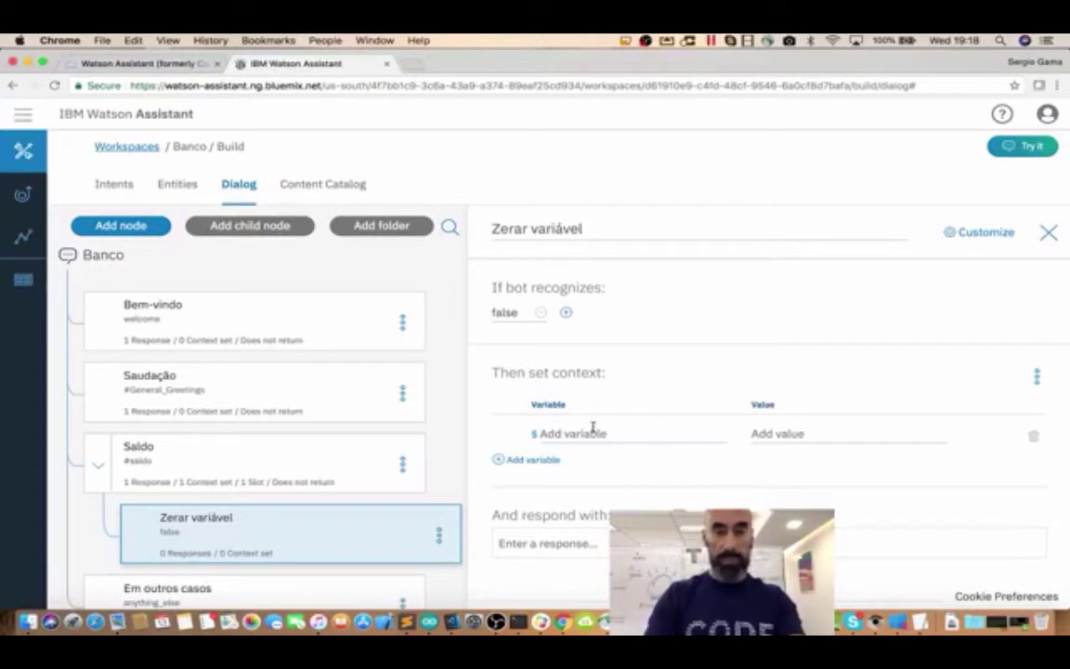
{"action": "type", "text": "po"}
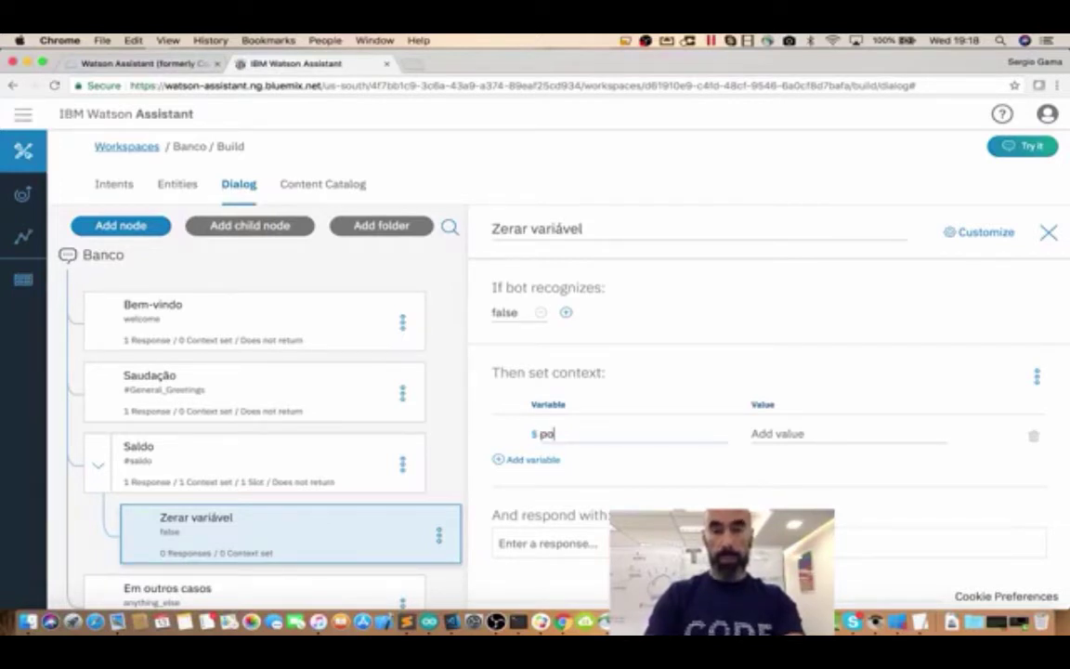
{"action": "key", "text": "BackSpace"}
{"action": "type", "text": "roduto"}
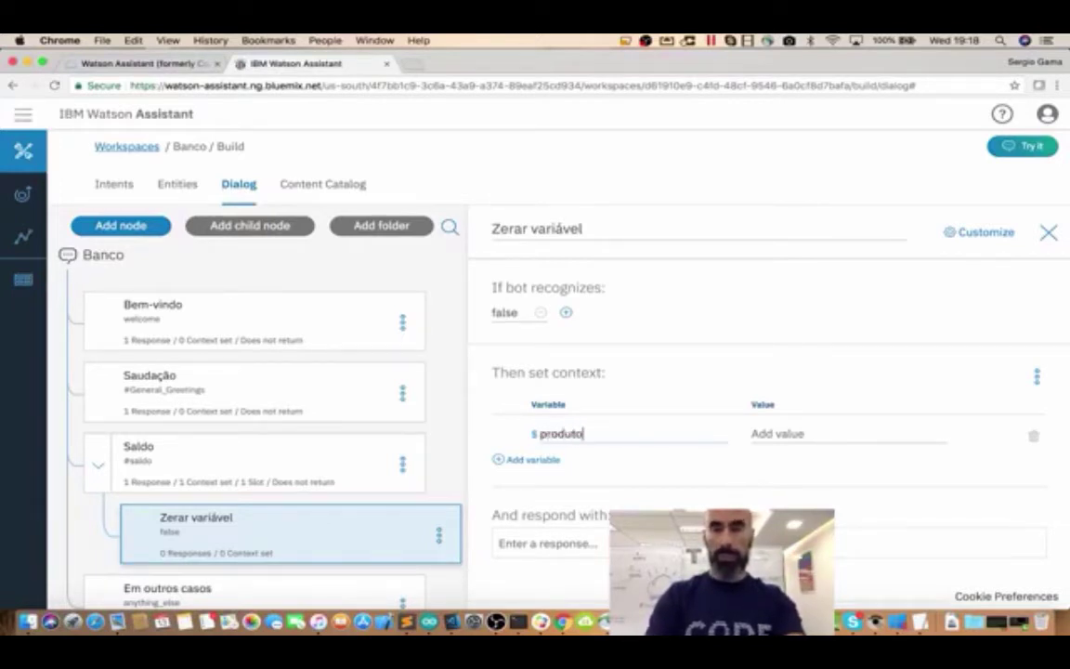
{"action": "left_click", "coordinate": [760, 433]}
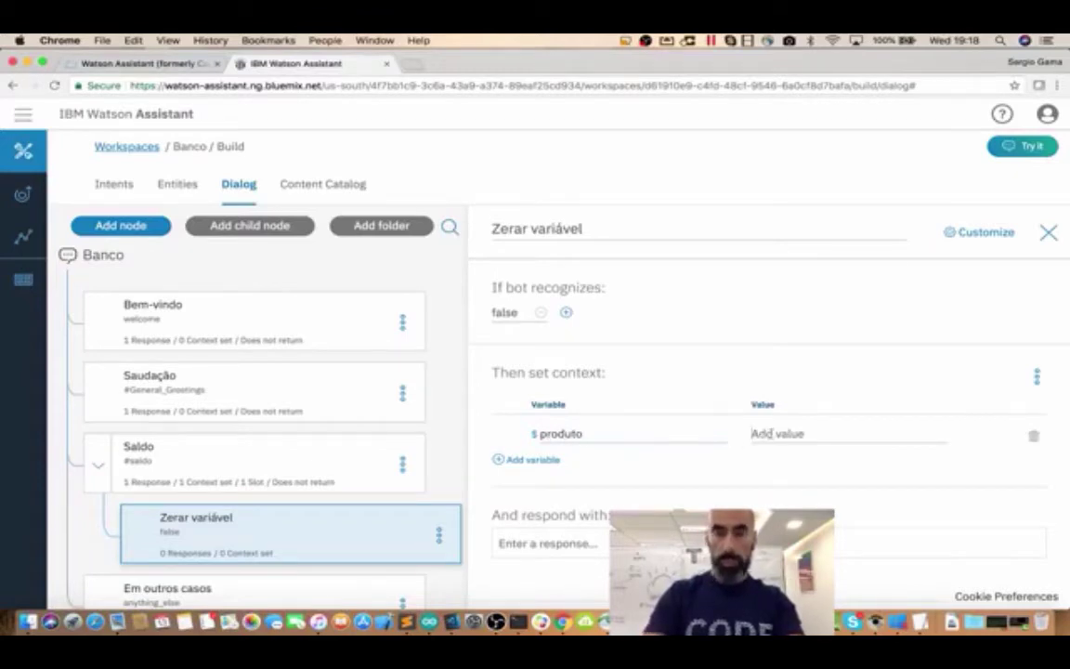
{"action": "type", "text": "null"}
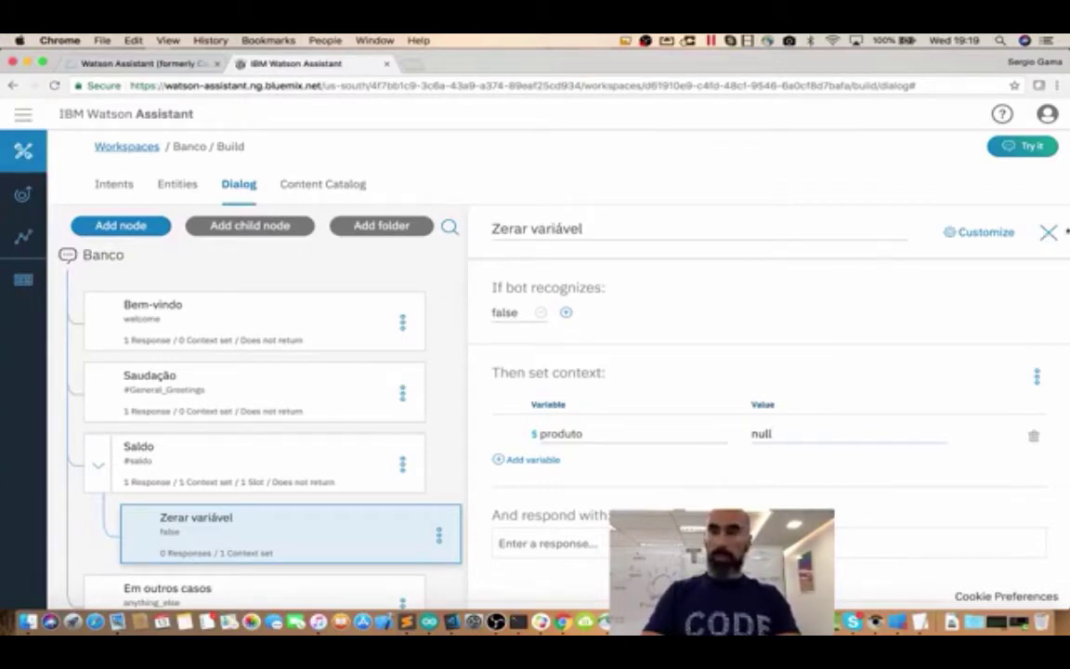
{"action": "left_click", "coordinate": [1048, 234]}
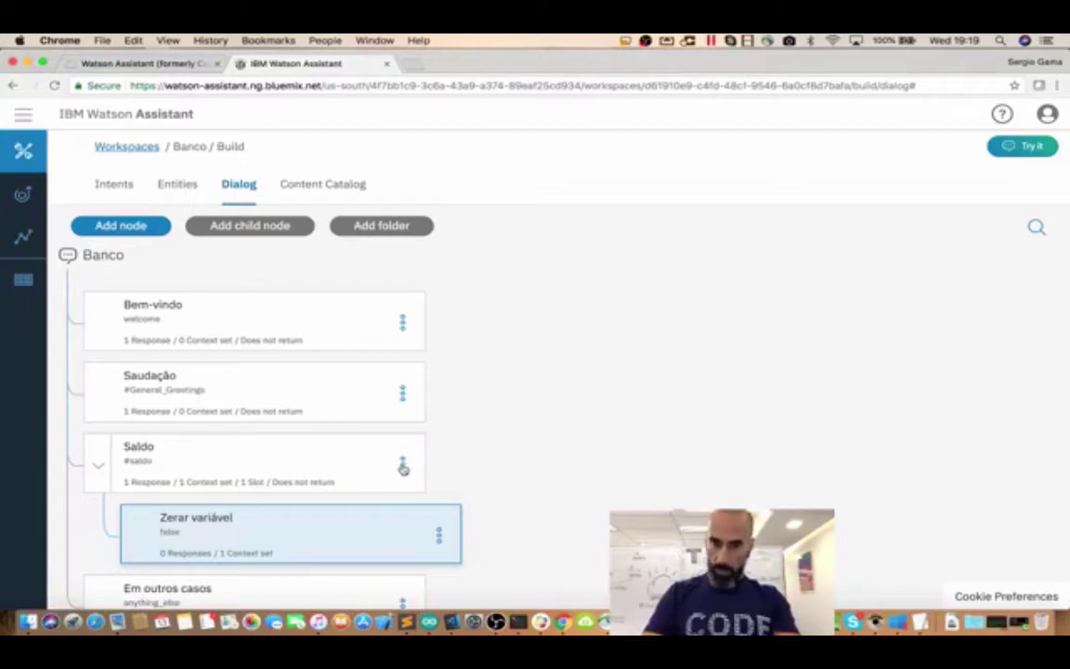
Make the Saldo node jump to the Zerar variável node with the Respond option, and leave destination selection
{"action": "left_click", "coordinate": [402, 464]}
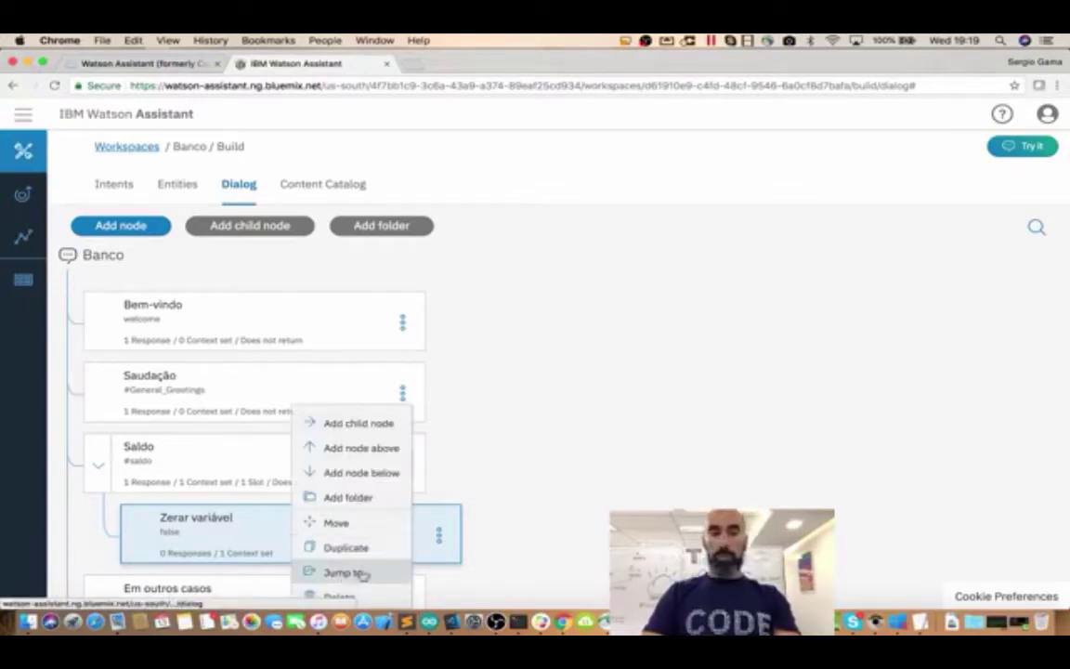
{"action": "left_click", "coordinate": [341, 574]}
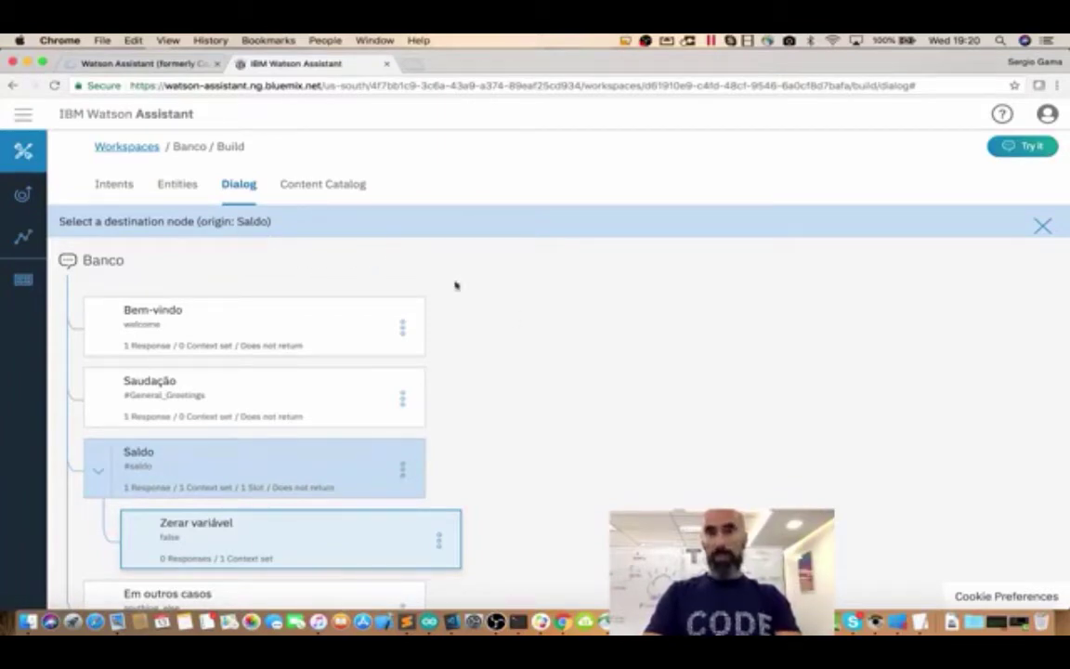
{"action": "left_click", "coordinate": [317, 536]}
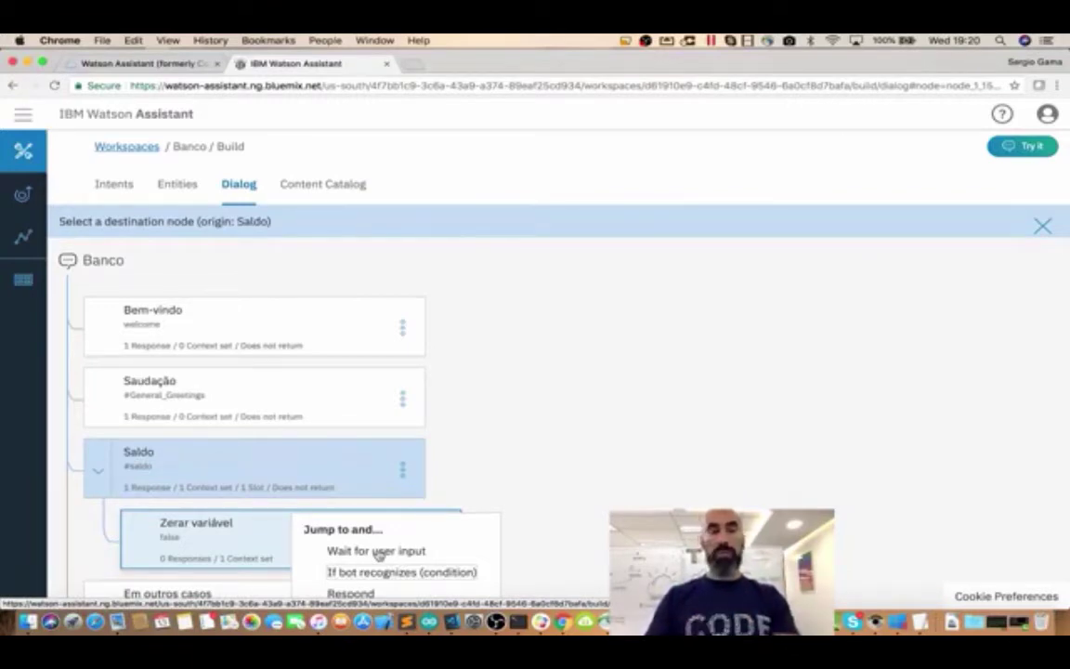
{"action": "left_click", "coordinate": [358, 596]}
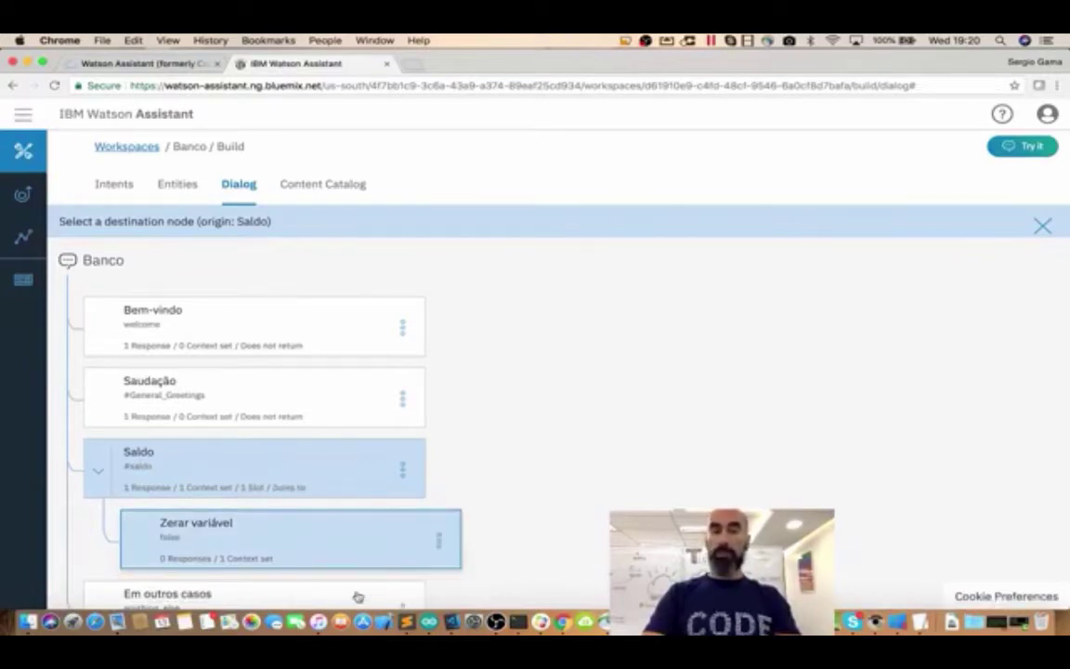
{"action": "left_click", "coordinate": [1048, 232]}
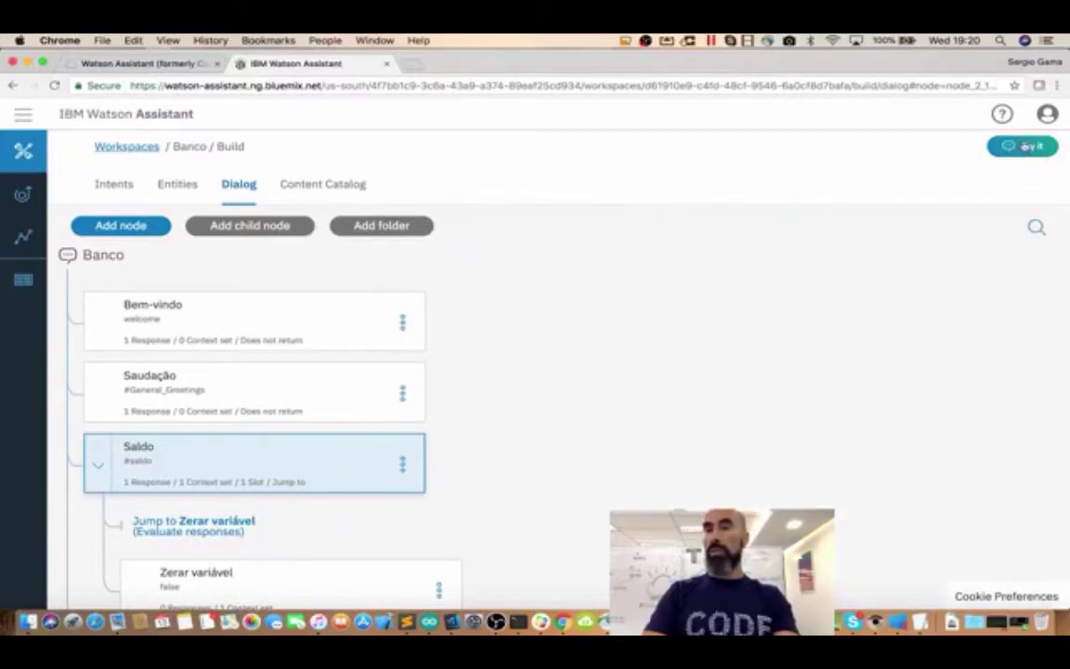
Open the test chat, clear the conversation, and send the message "quero meu saldo já!!"
{"action": "left_click", "coordinate": [1022, 146]}
{"action": "left_click", "coordinate": [916, 145]}
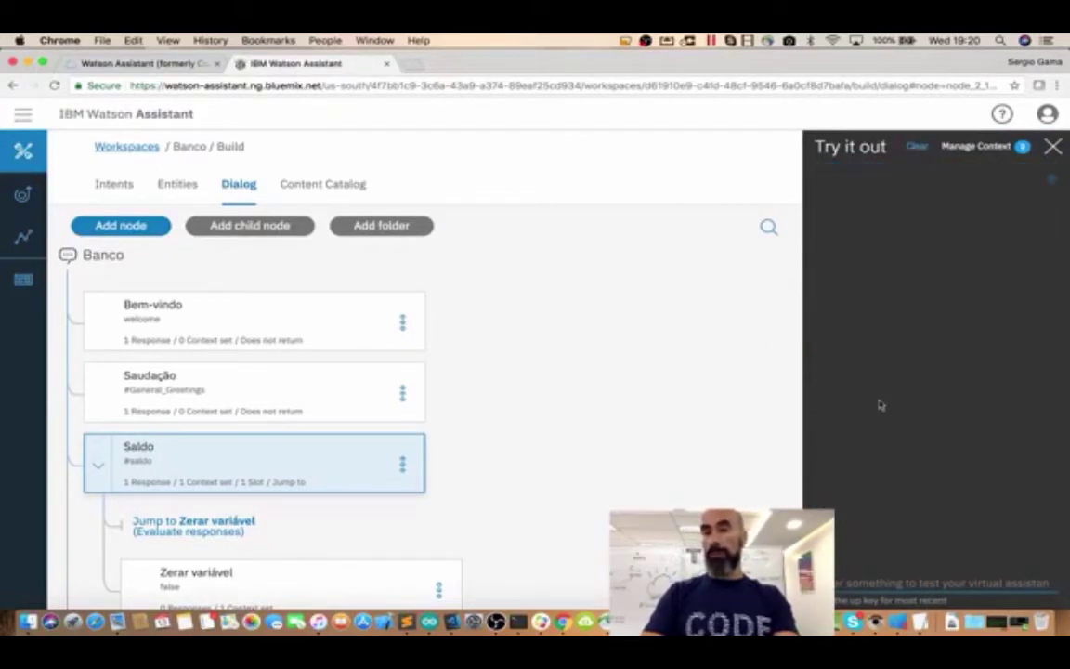
{"action": "type", "text": "Por"}
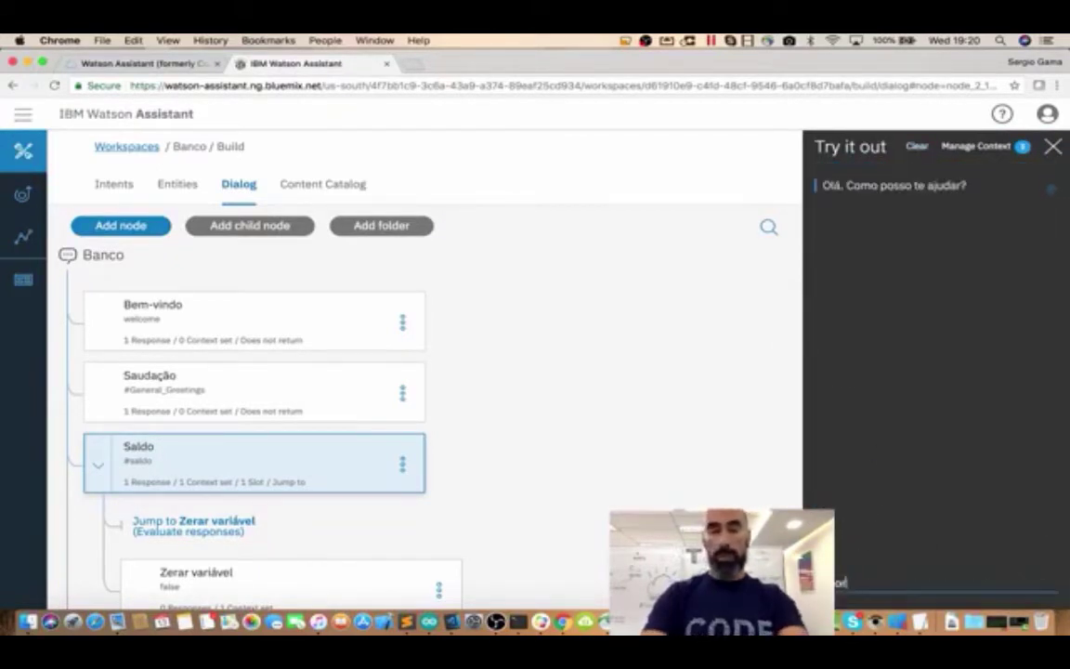
{"action": "type", "text": " me"}
{"action": "key", "text": "BackSpace"}
{"action": "key", "text": "BackSpace"}
{"action": "key", "text": "BackSpace"}
{"action": "key", "text": "BackSpace"}
{"action": "key", "text": "BackSpace"}
{"action": "key", "text": "BackSpace"}
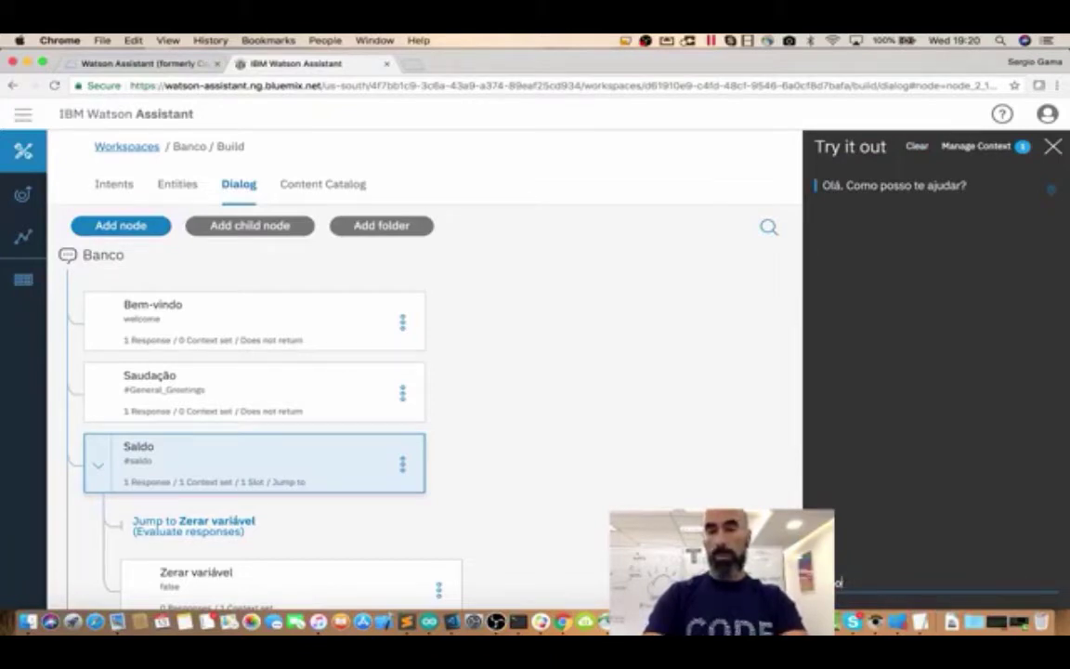
{"action": "type", "text": "Quero meu"}
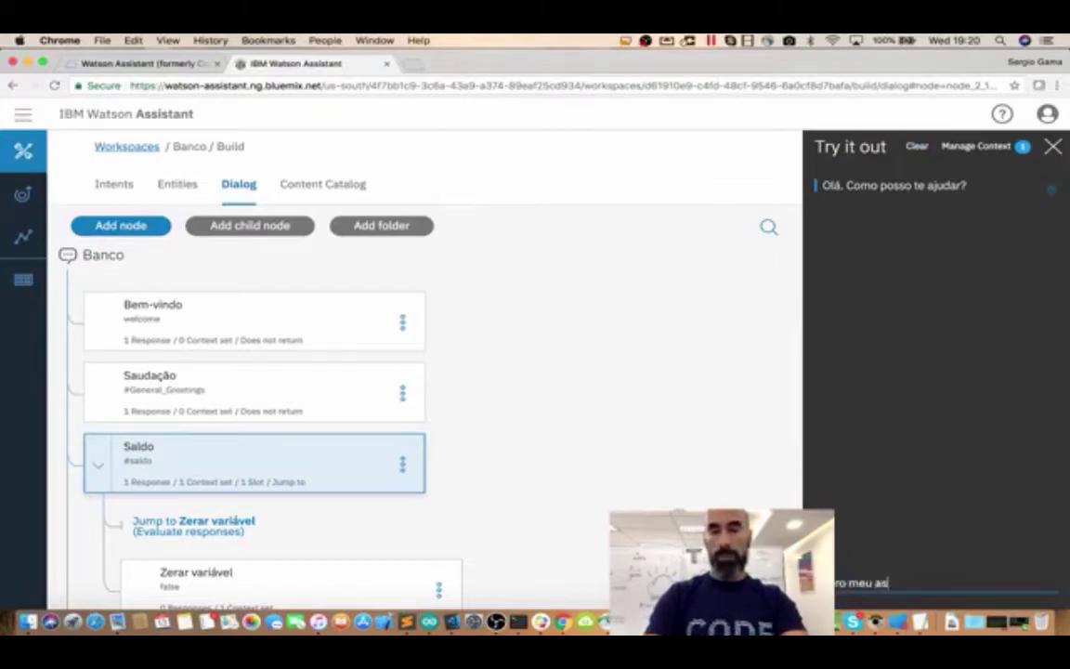
{"action": "type", "text": " saldo"}
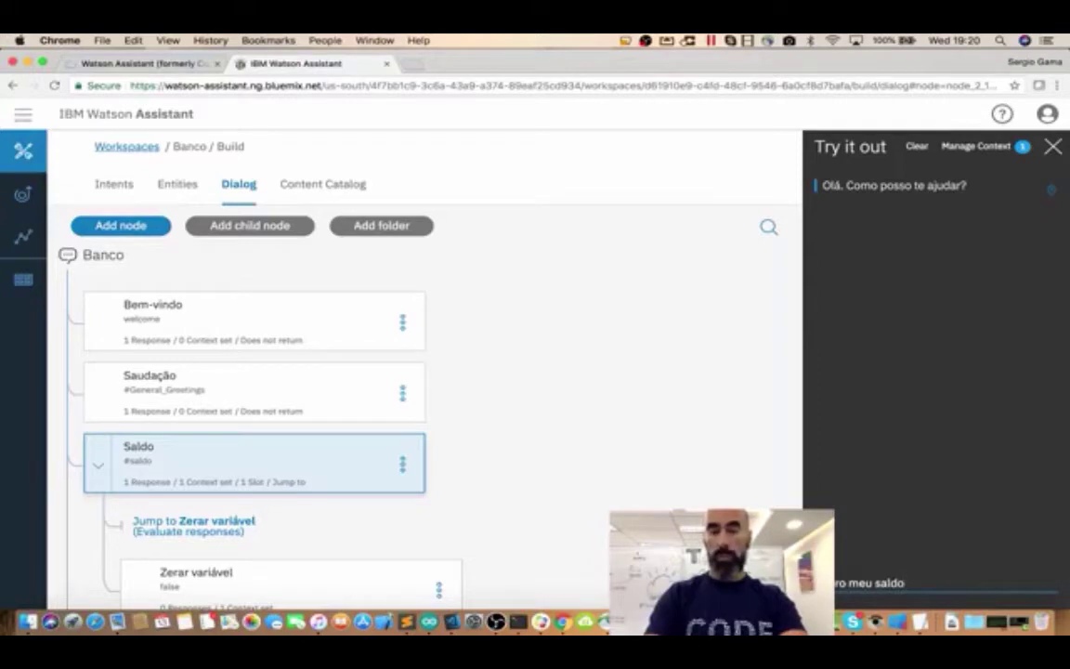
{"action": "type", "text": "já!"}
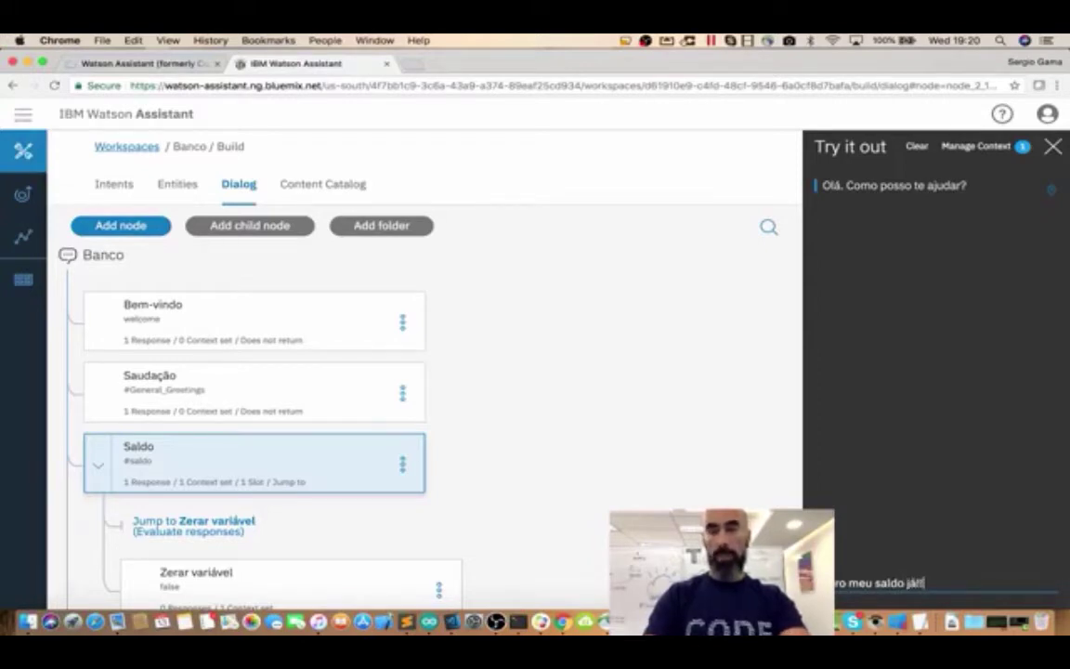
{"action": "type", "text": "!"}
{"action": "key", "text": "Return"}
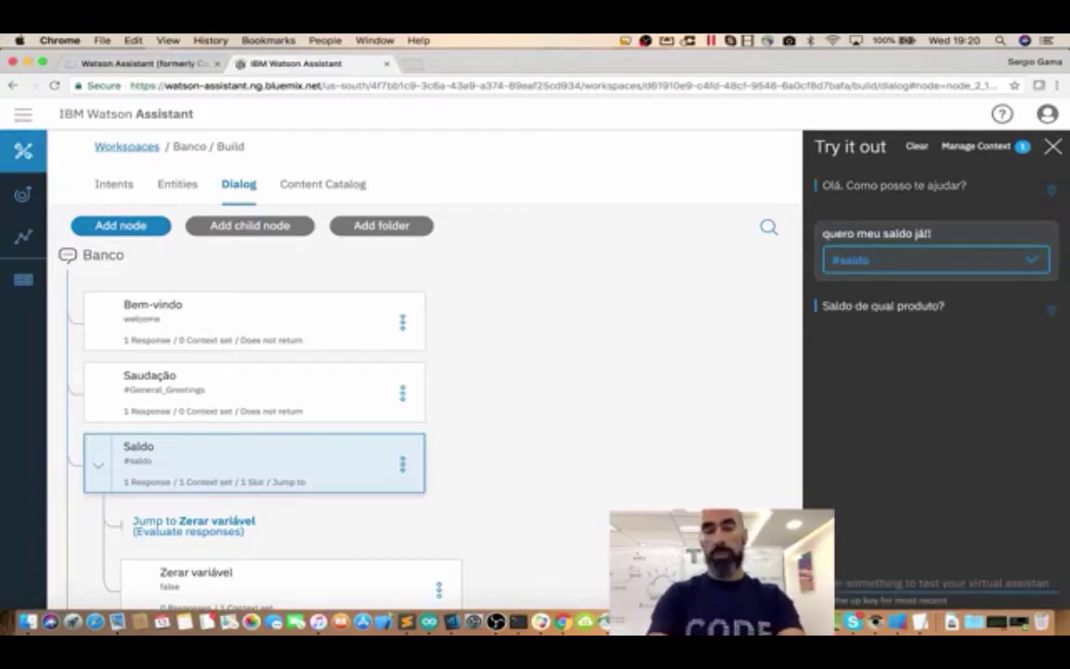
Answer the chatbot's product question with "poupança" and ask it "qual o meu saldo"
{"action": "type", "text": "poupan"}
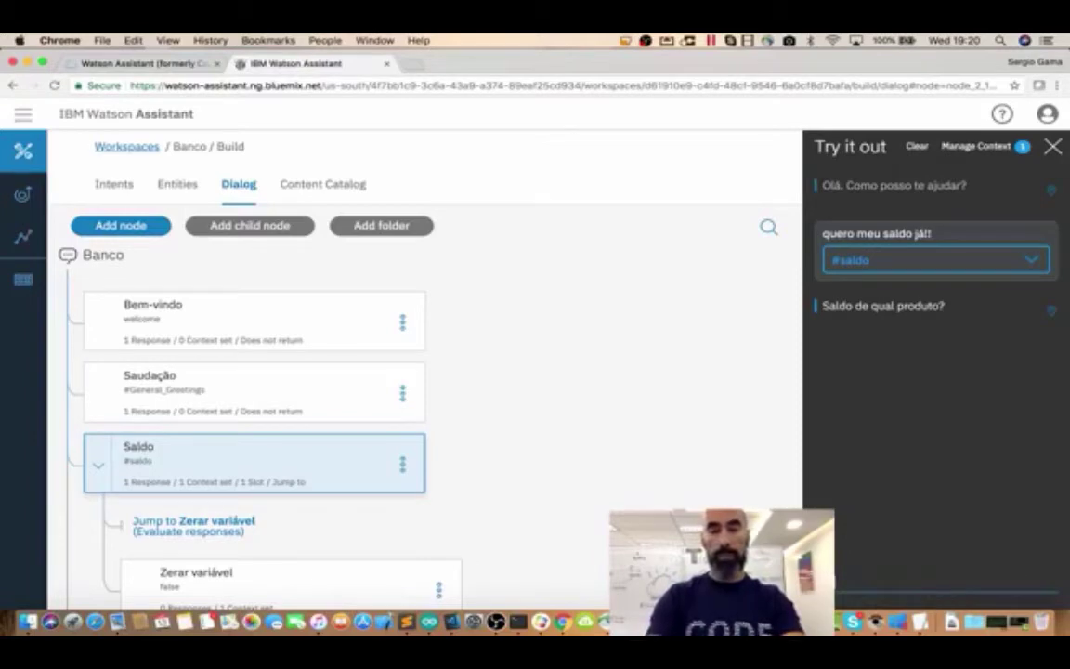
{"action": "type", "text": "ça"}
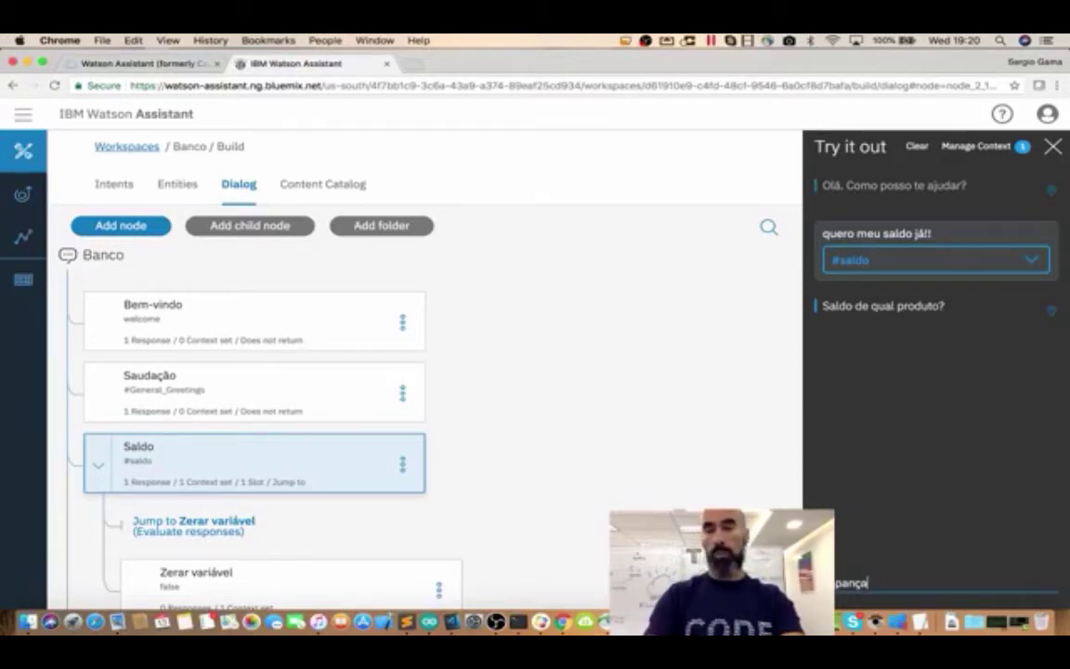
{"action": "key", "text": "Return"}
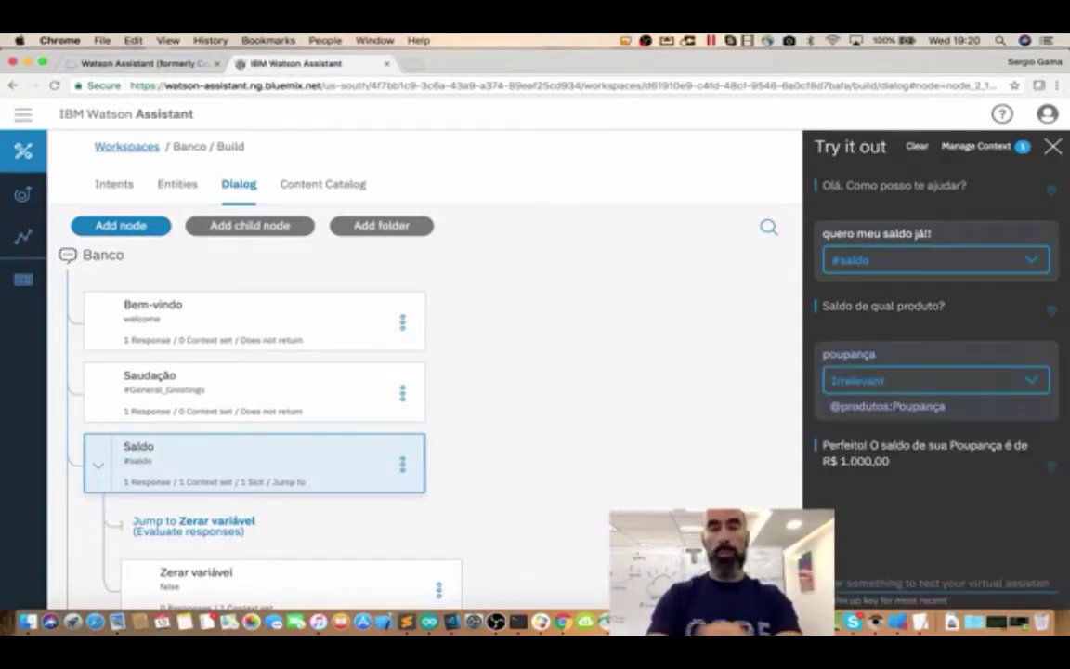
{"action": "key", "text": "Up"}
{"action": "key", "text": "super+a"}
{"action": "type", "text": "qual o meu saldo"}
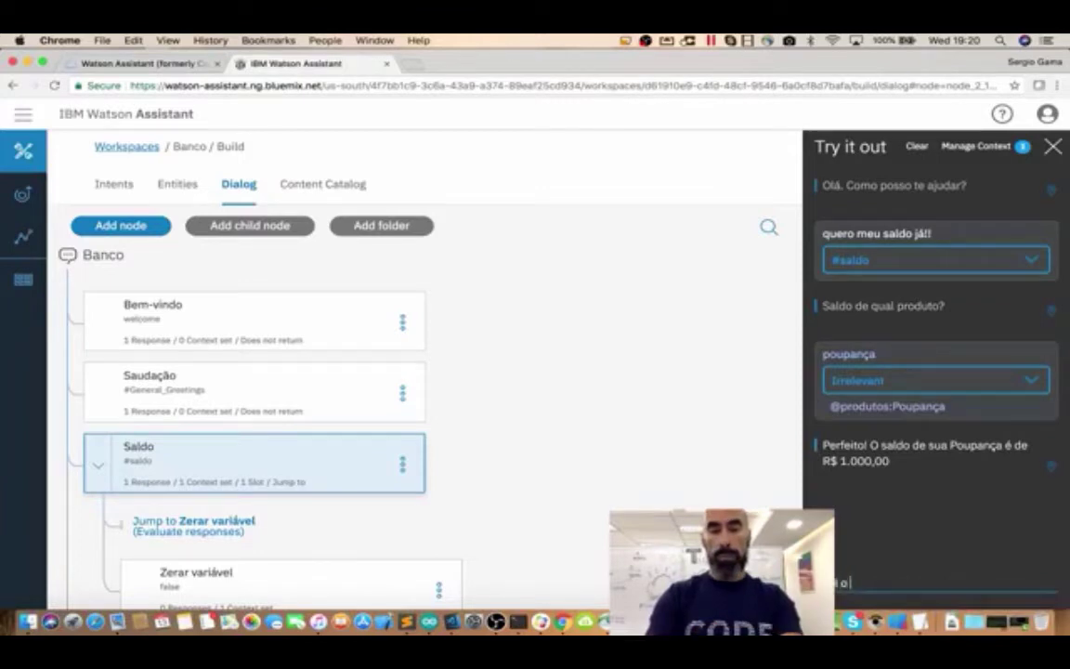
{"action": "key", "text": "Return"}
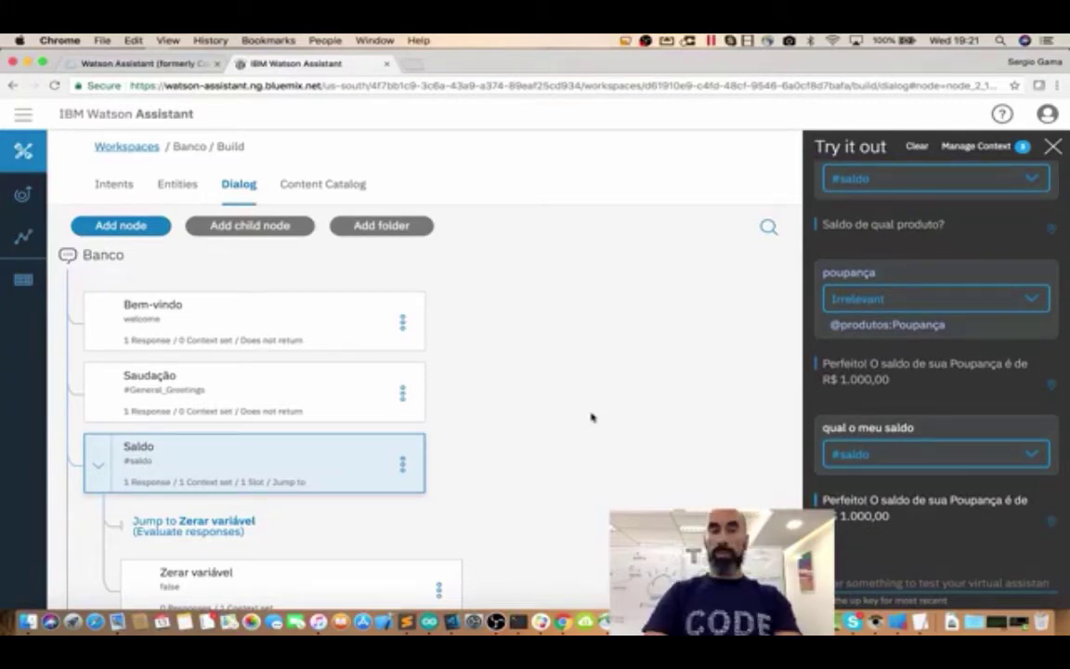
Check the variable name in the Saldo node's slot and rename the Zerar variável node's context variable to produtos
{"action": "left_click", "coordinate": [276, 465]}
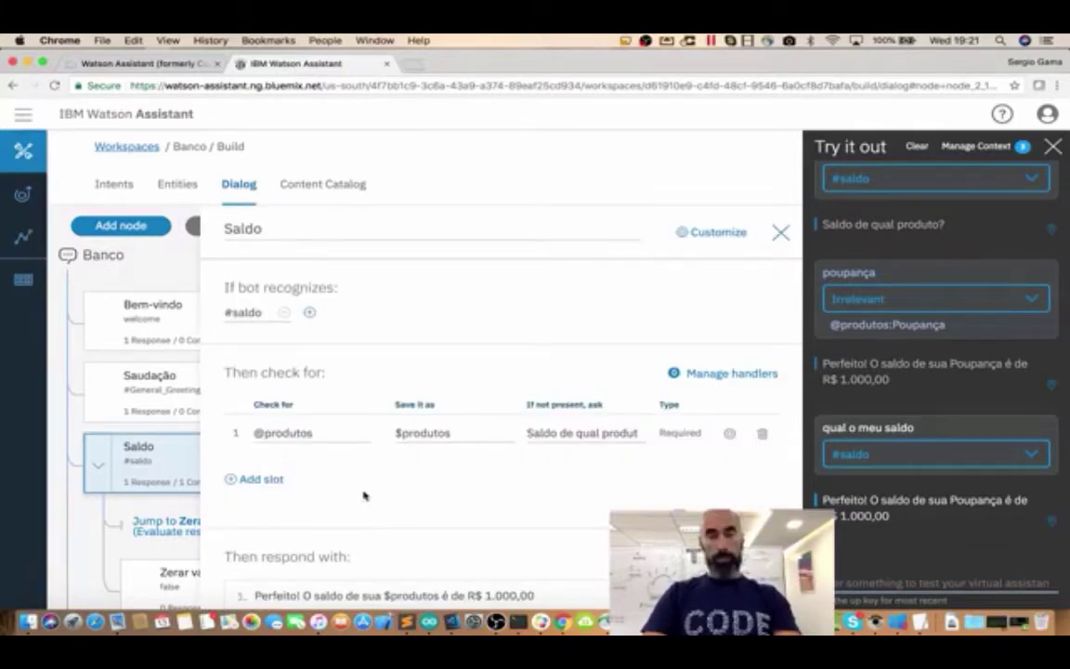
{"action": "key", "text": "Escape"}
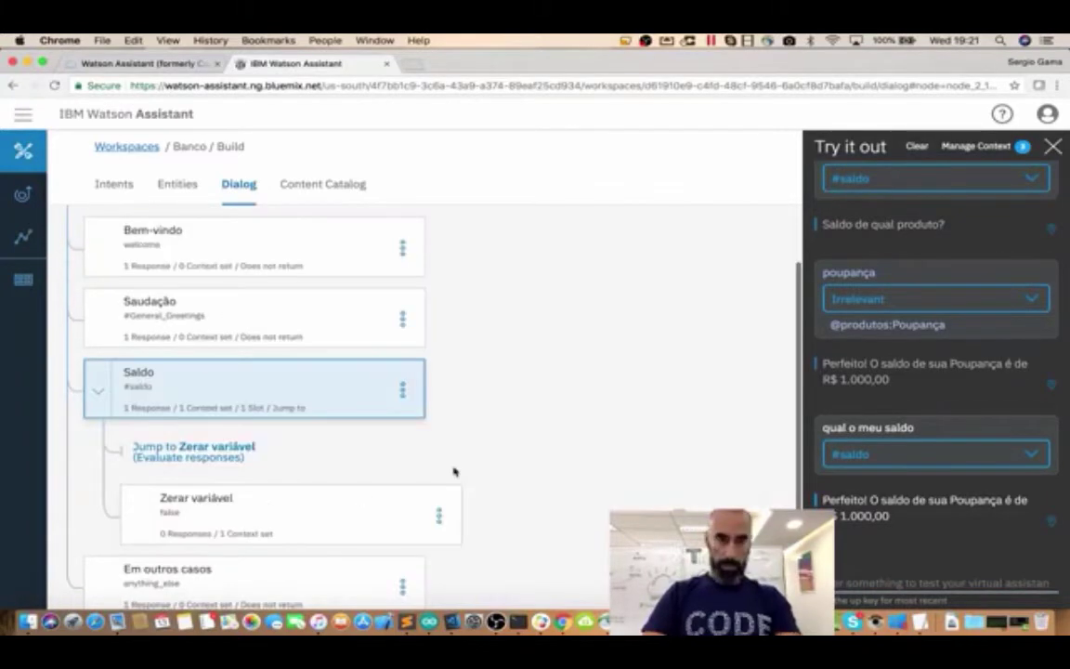
{"action": "left_click", "coordinate": [313, 514]}
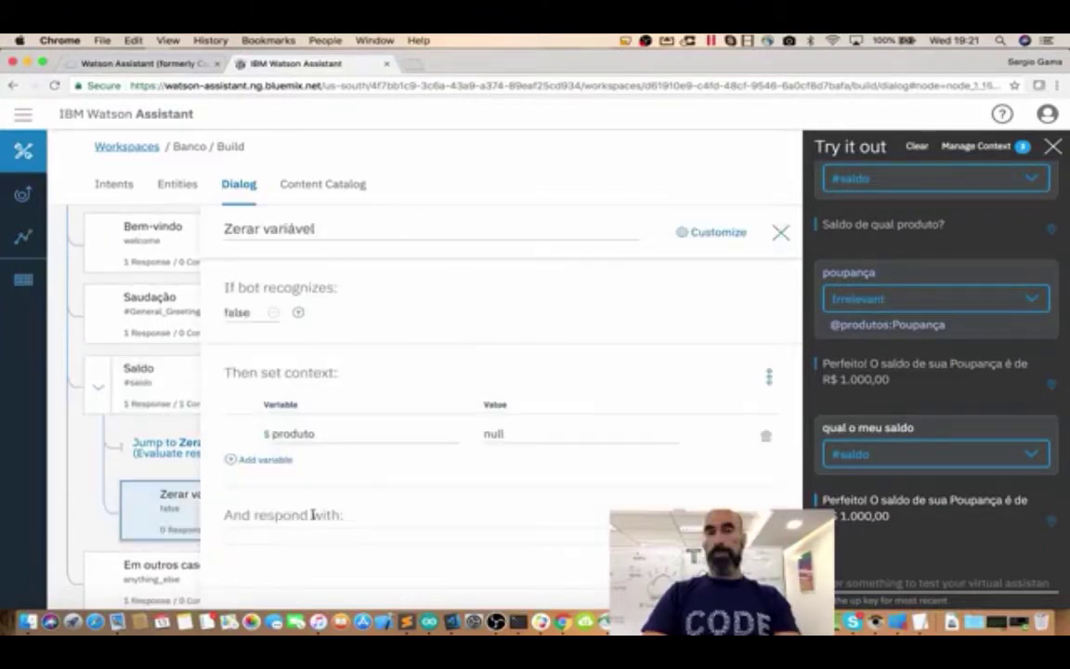
{"action": "left_click", "coordinate": [321, 434]}
{"action": "type", "text": "s"}
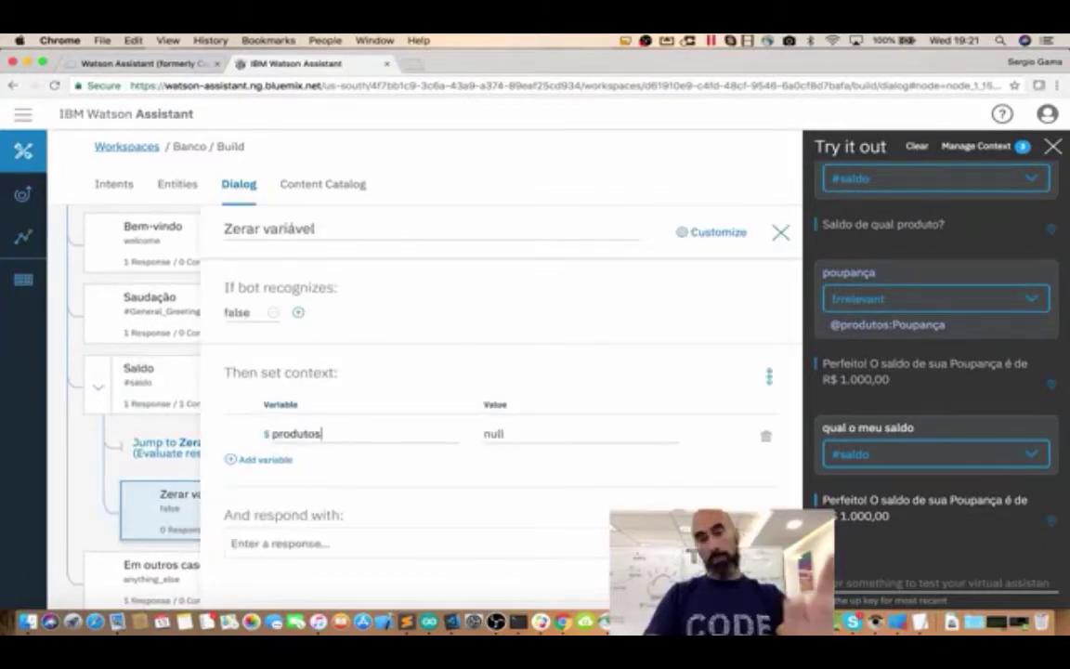
{"action": "left_click", "coordinate": [782, 232]}
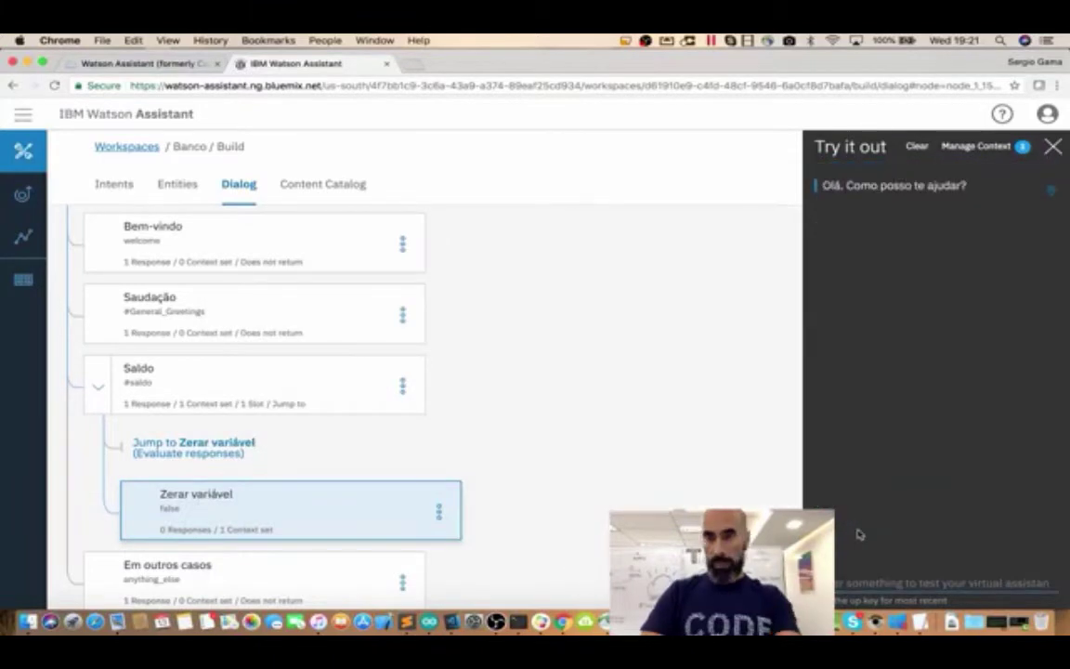
Ask "qual o meu saldo" in a cleared test conversation
{"action": "key", "text": "Up"}
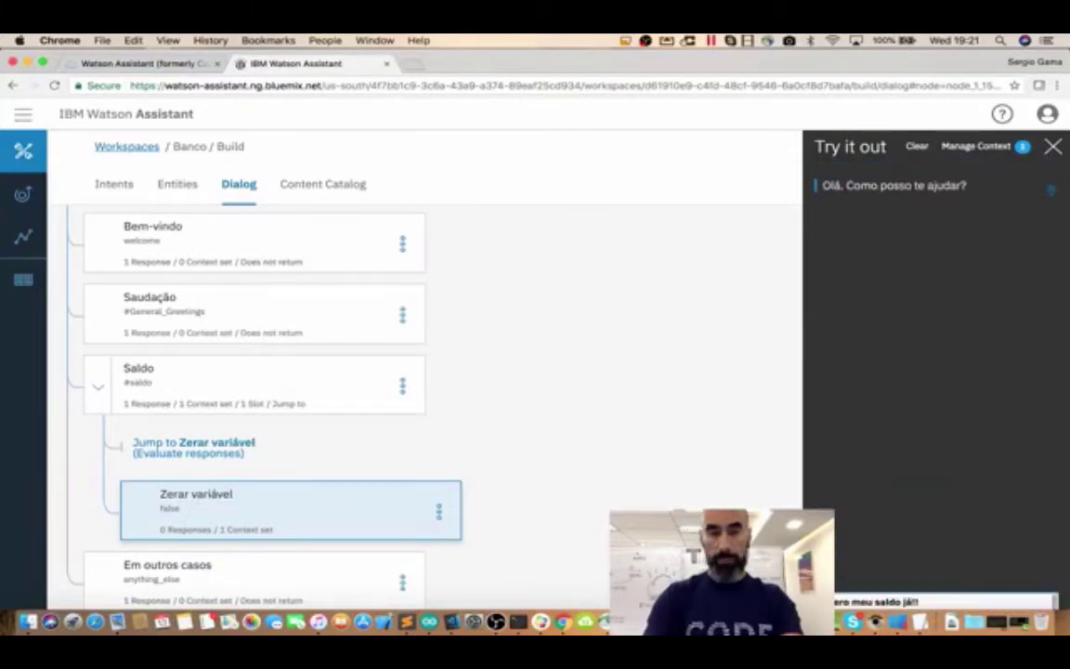
{"action": "key", "text": "BackSpace"}
{"action": "key", "text": "BackSpace"}
{"action": "key", "text": "BackSpace"}
{"action": "key", "text": "BackSpace"}
{"action": "key", "text": "BackSpace"}
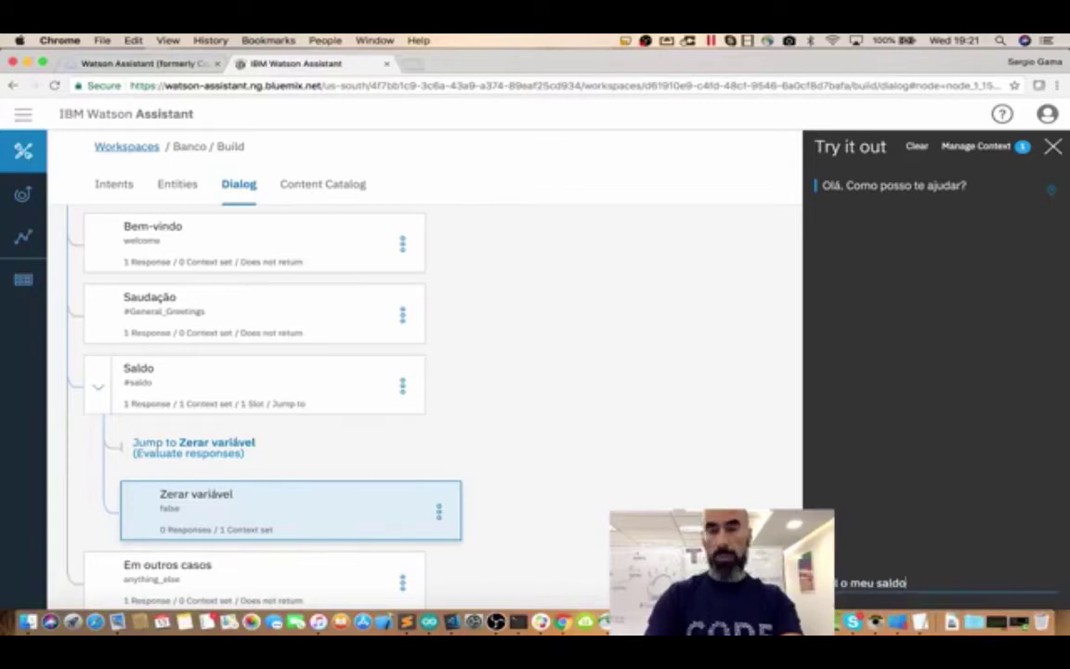
{"action": "key", "text": "Return"}
Answer the product question with "cc" and ask "qual o meu saldo" again to test the variable reset
{"action": "type", "text": "cc"}
{"action": "key", "text": "Return"}
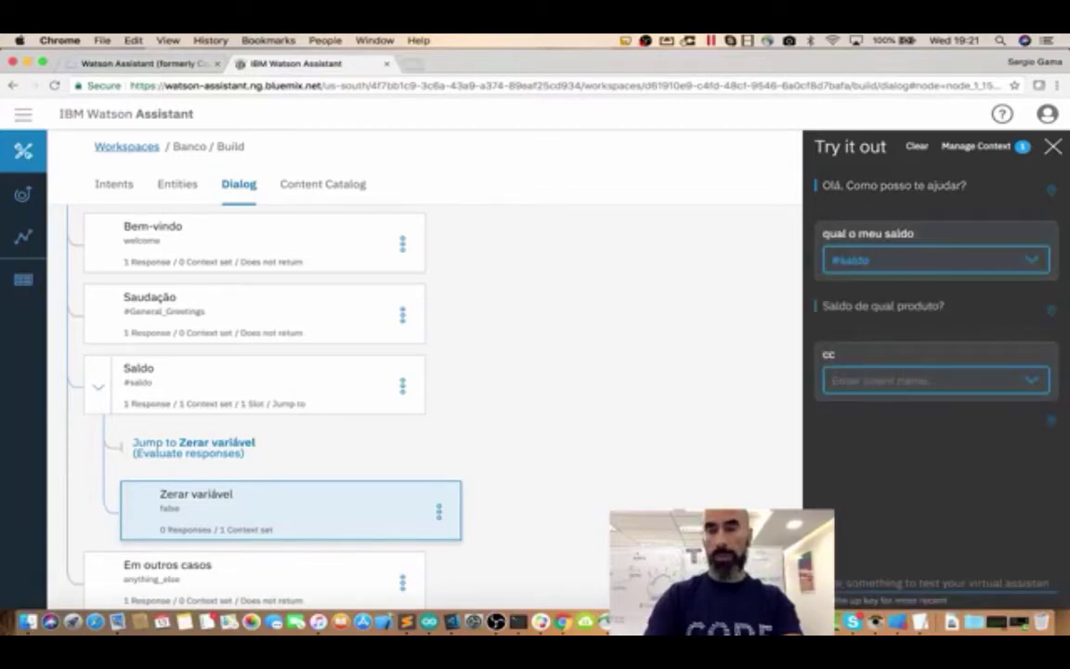
{"action": "type", "text": "qual o meu"}
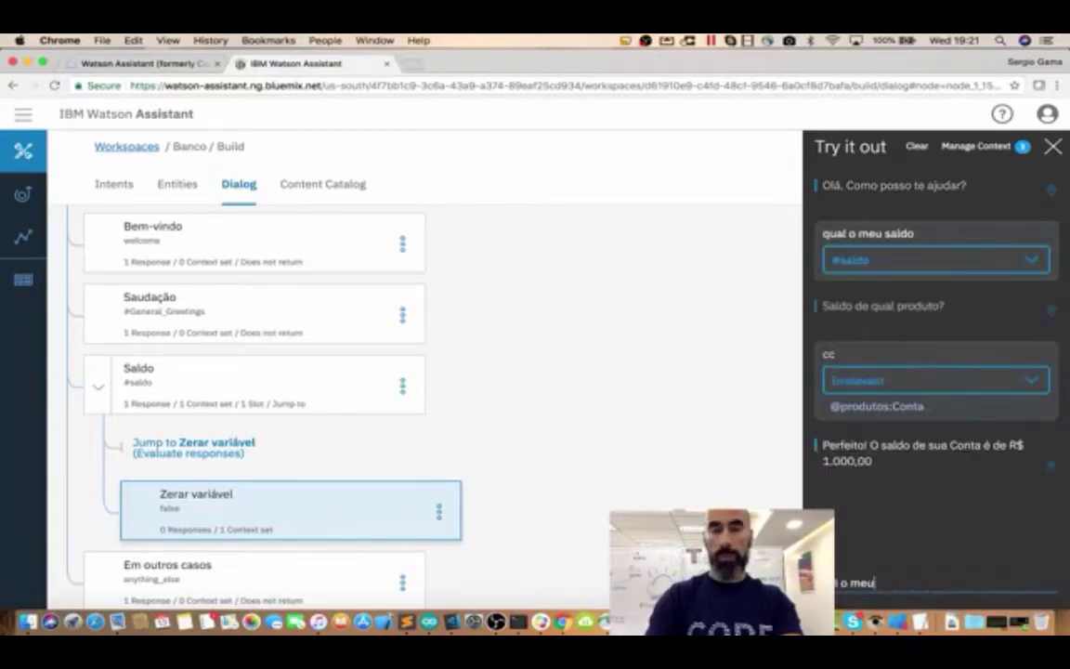
{"action": "type", "text": " saldo"}
{"action": "key", "text": "Return"}
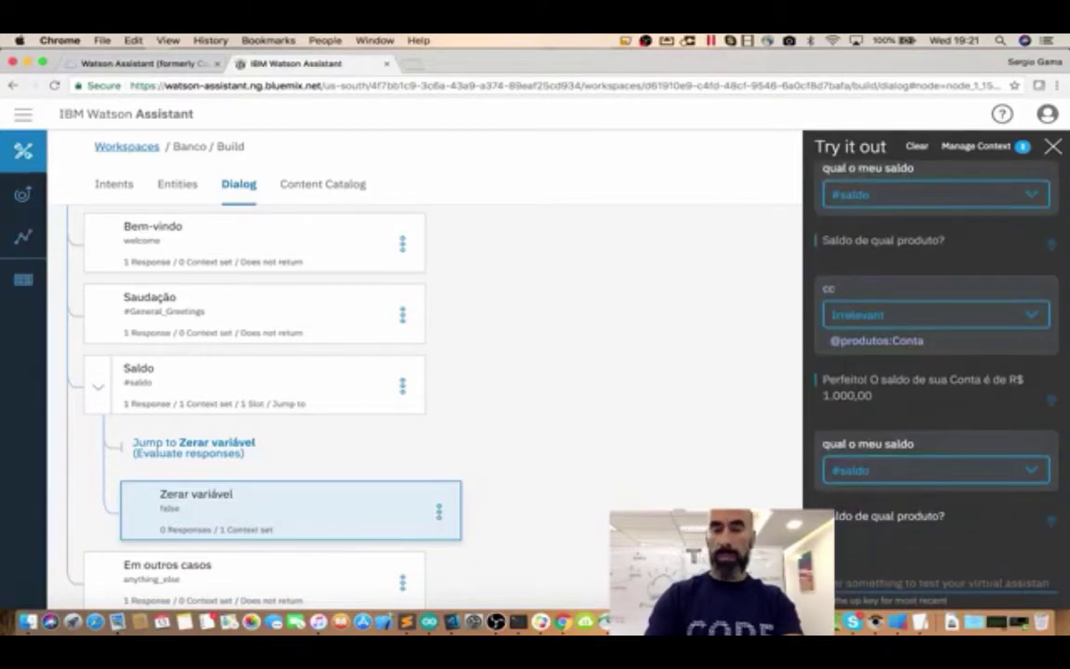
Answer the chatbot's repeated product question with "poupanca" and review the test conversation
{"action": "type", "text": "poupanca"}
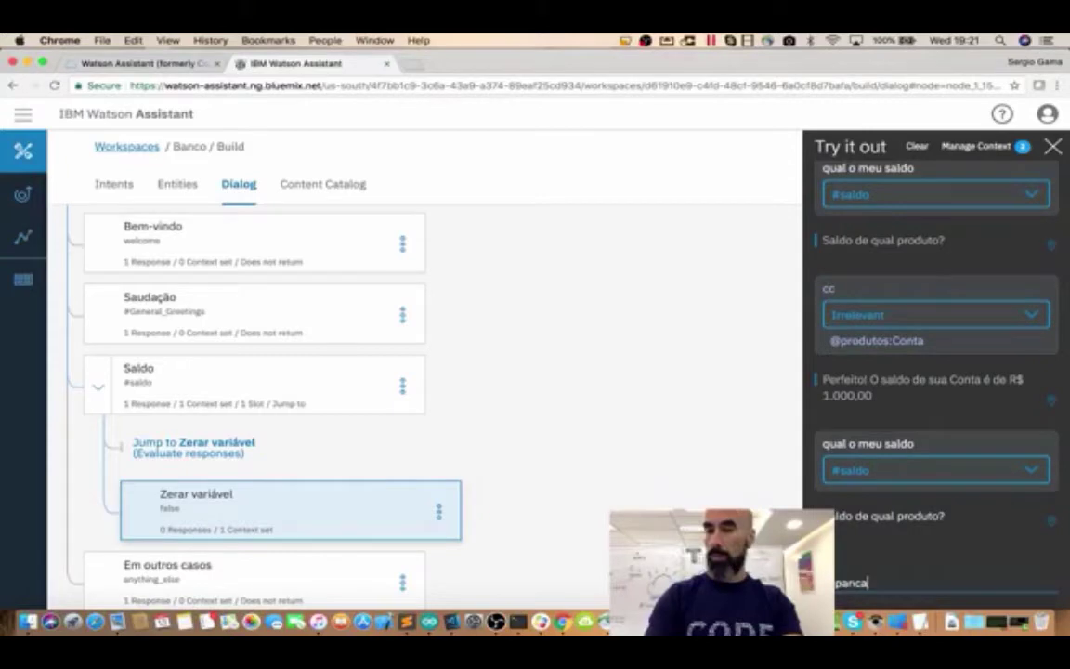
{"action": "key", "text": "Return"}
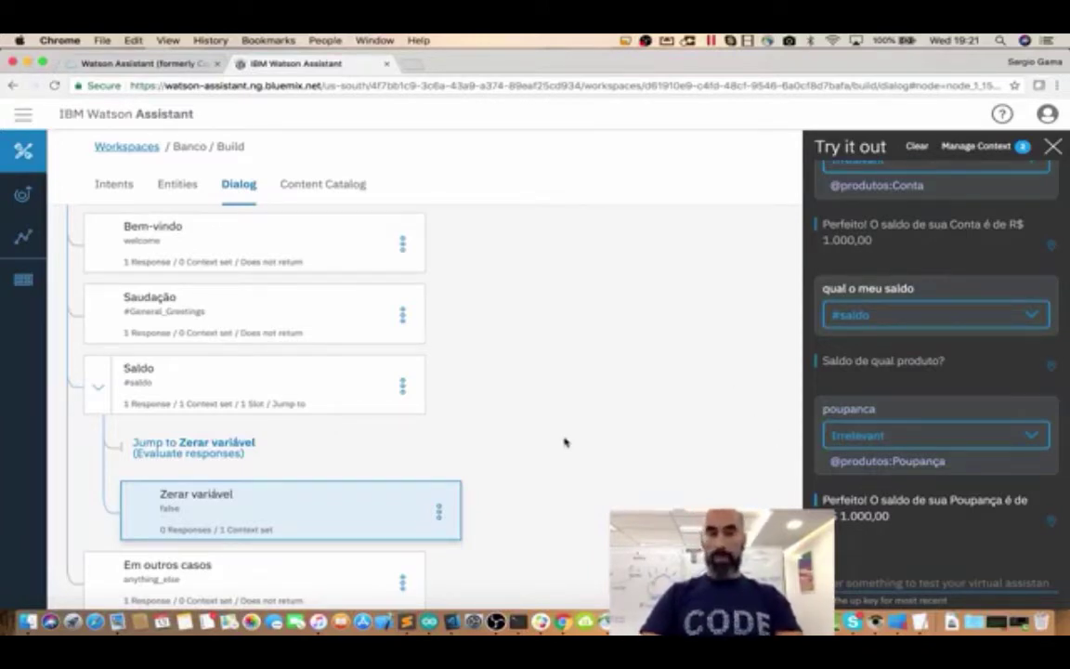
{"action": "scroll", "coordinate": [510, 400], "scroll_direction": "down", "scroll_amount": 2}
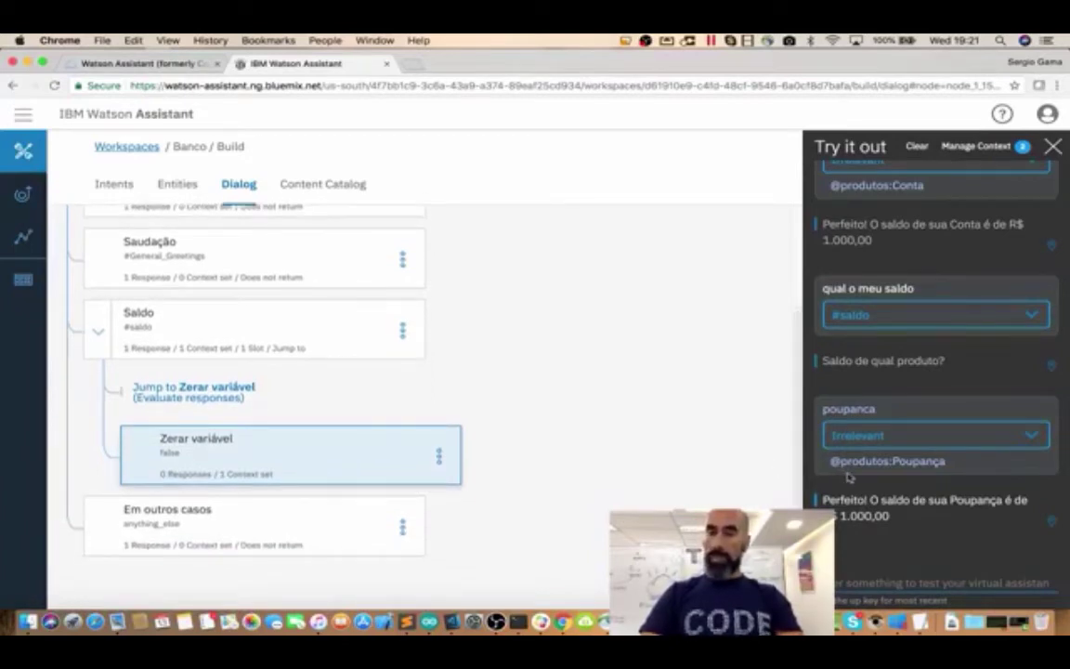
{"action": "scroll", "coordinate": [850, 471], "scroll_direction": "up", "scroll_amount": 5}
{"action": "scroll", "coordinate": [853, 475], "scroll_direction": "down", "scroll_amount": 1}
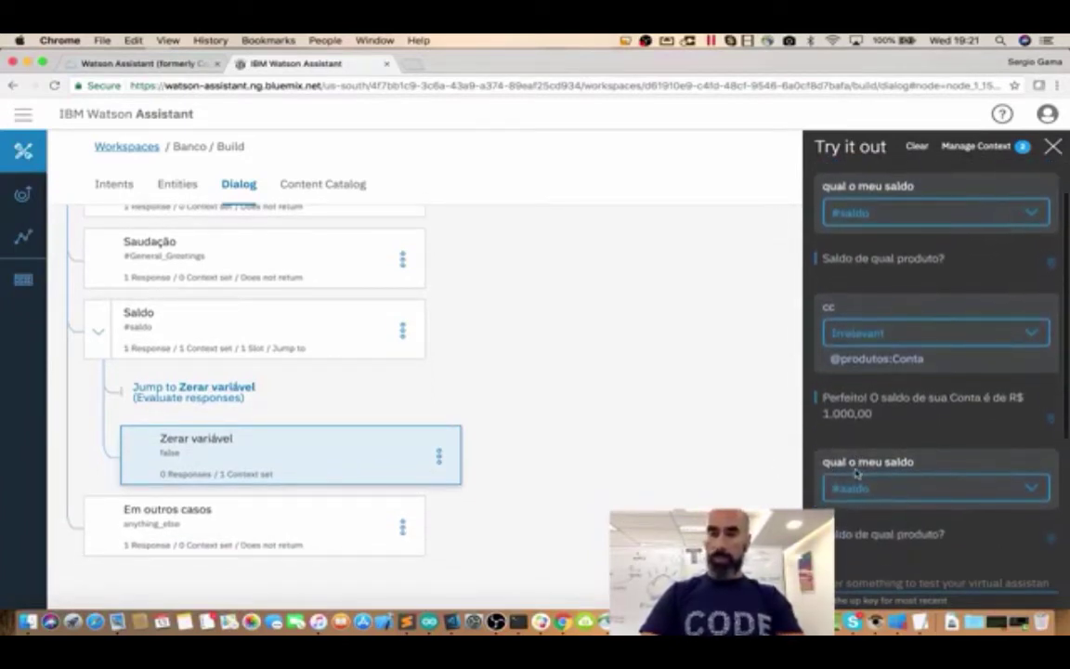
Create a new intent named #tiposproduto in the Banco workspace
{"action": "scroll", "coordinate": [547, 355], "scroll_direction": "up", "scroll_amount": 3}
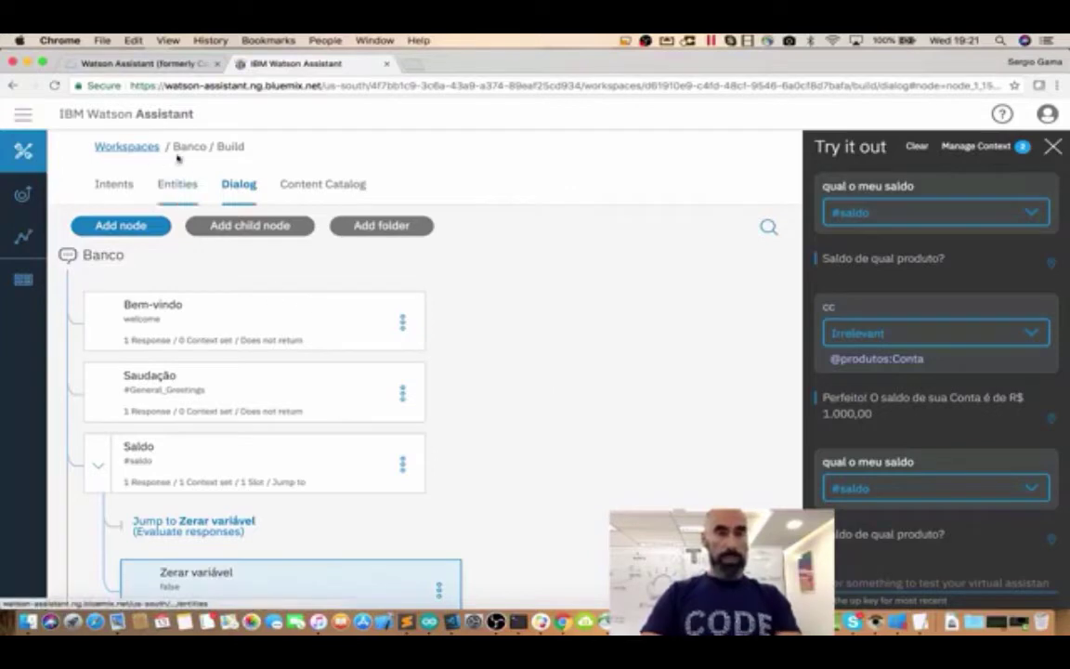
{"action": "left_click", "coordinate": [111, 187]}
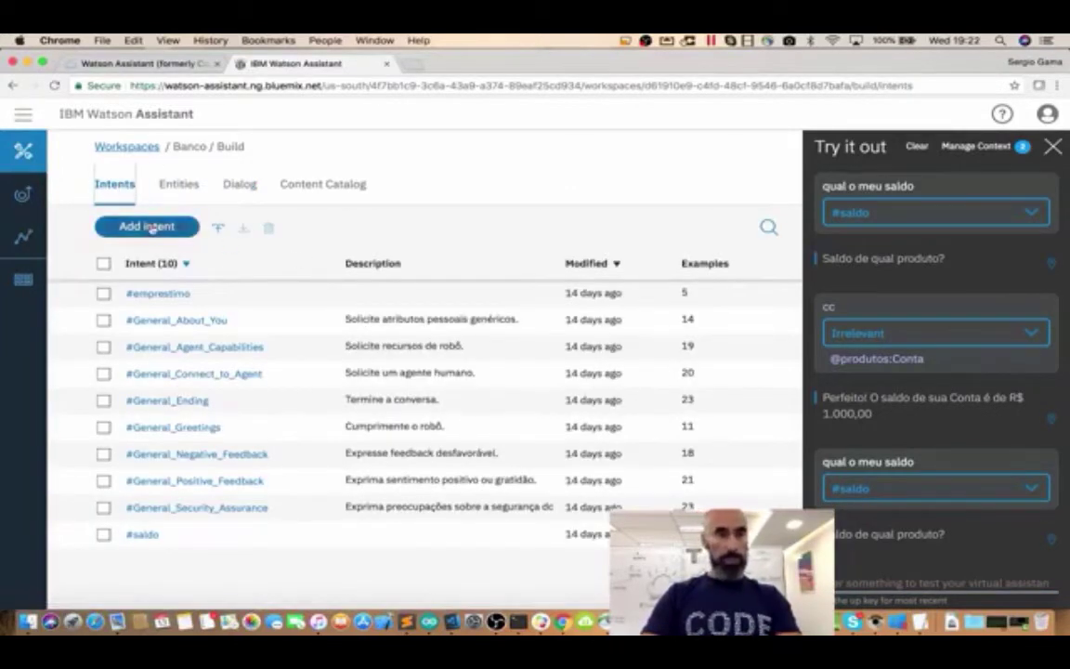
{"action": "left_click", "coordinate": [149, 226]}
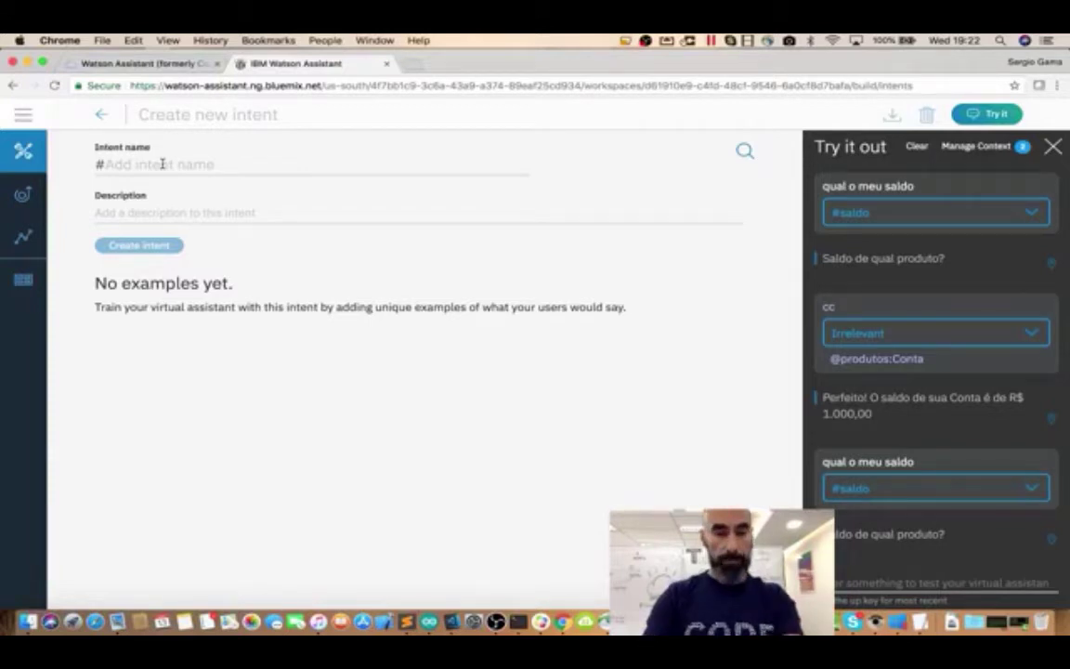
{"action": "type", "text": "tipos"}
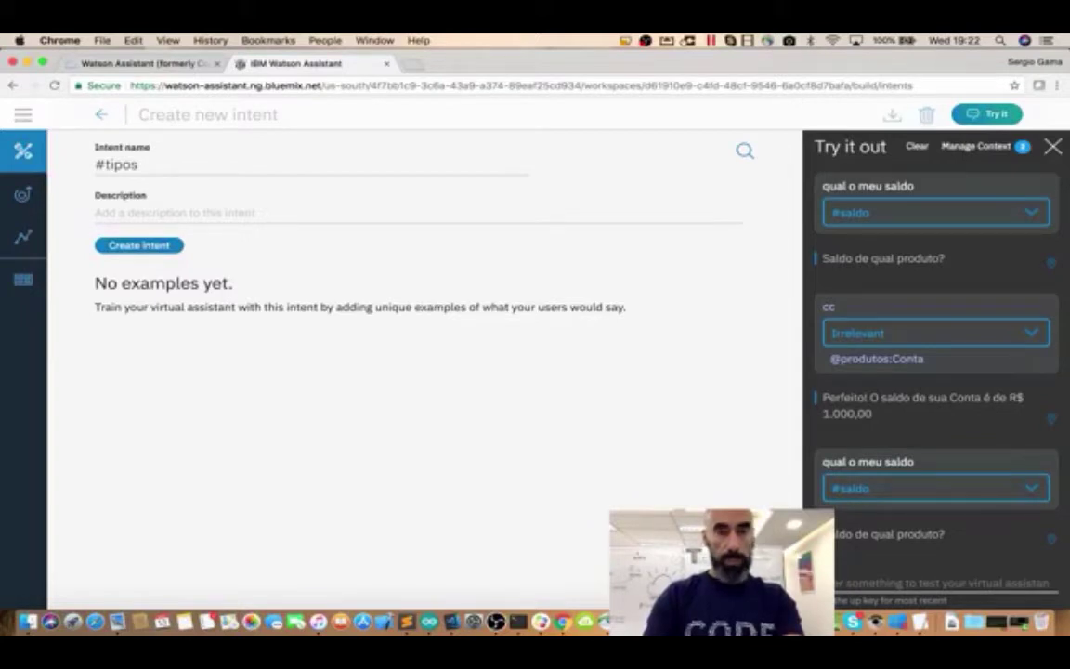
{"action": "type", "text": "produto"}
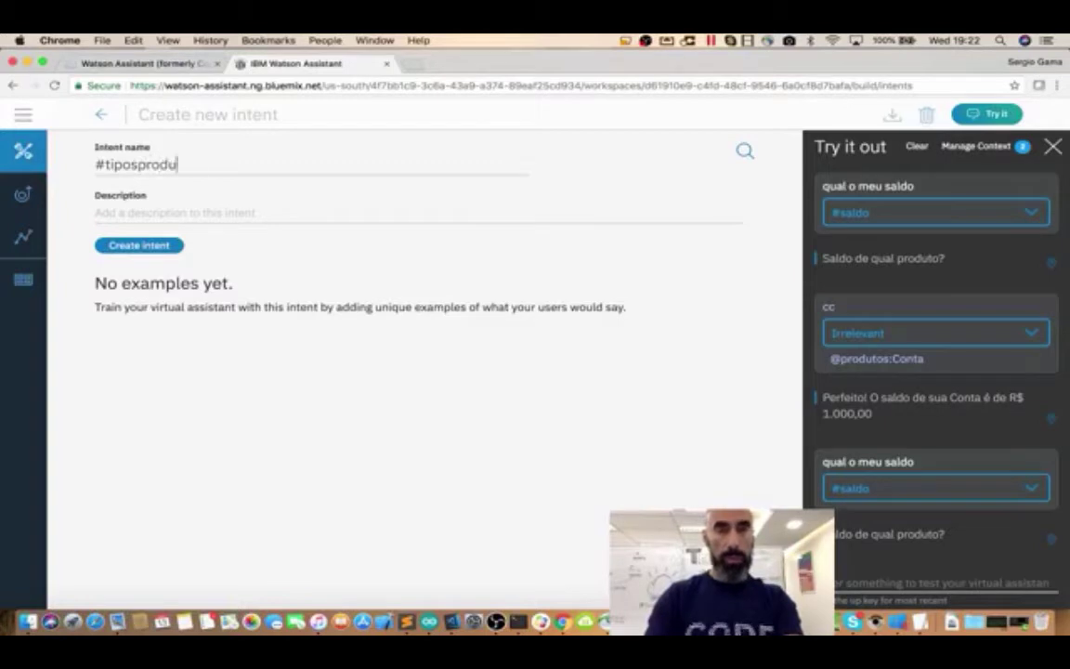
{"action": "left_click", "coordinate": [140, 245]}
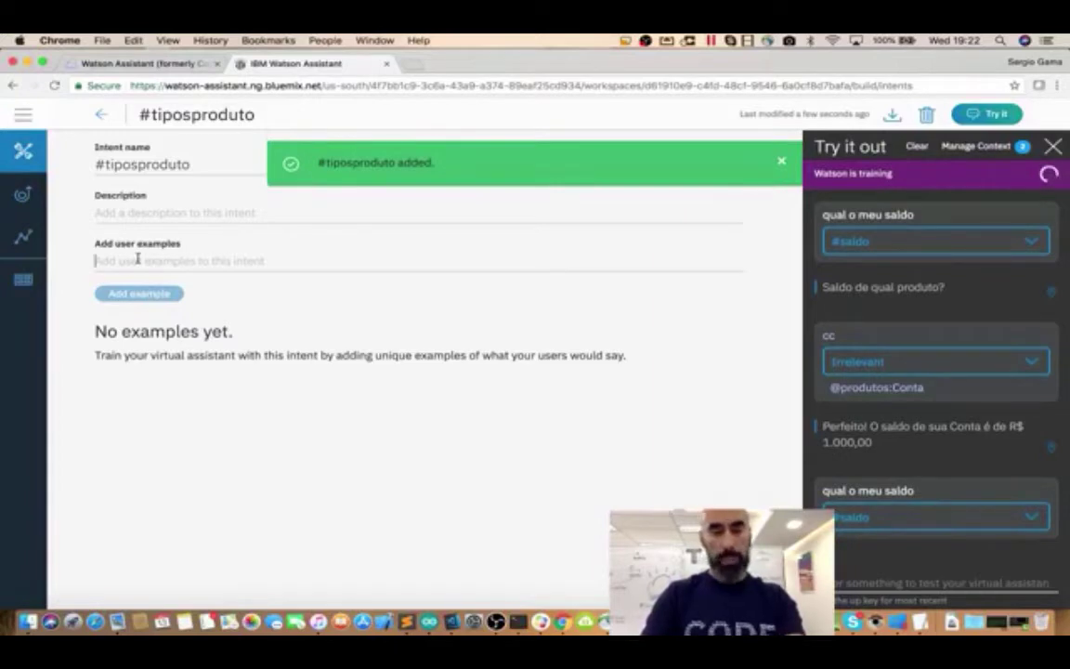
Add the user example "Quais produtos eu tenho?" to the #tiposproduto intent
{"action": "type", "text": "Quais produto"}
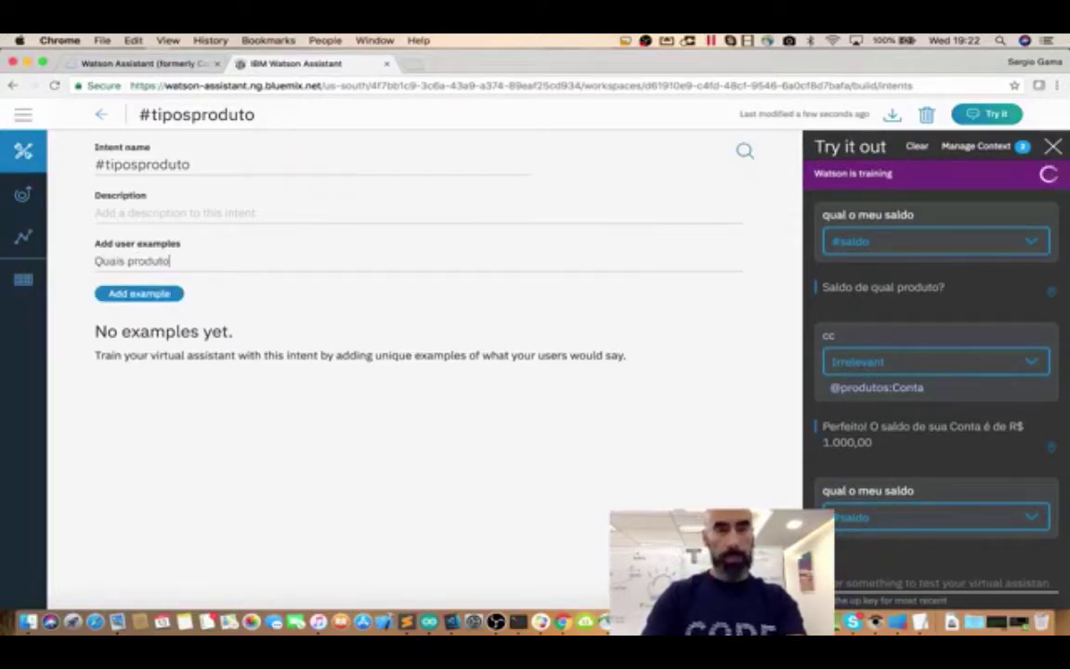
{"action": "type", "text": "s eu ten"}
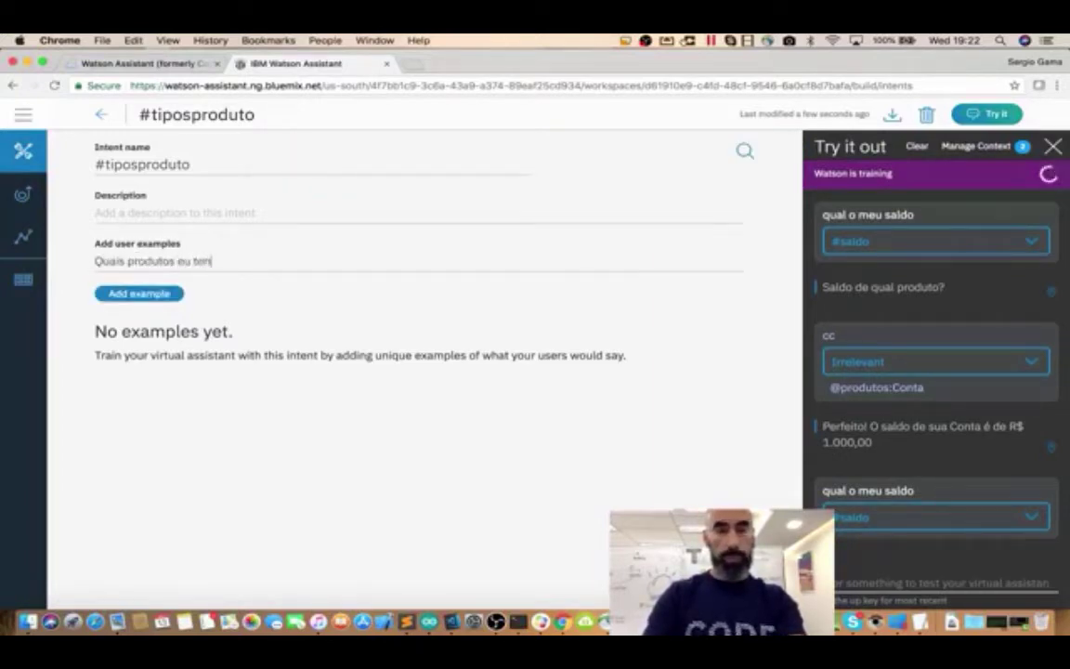
{"action": "type", "text": "ho?"}
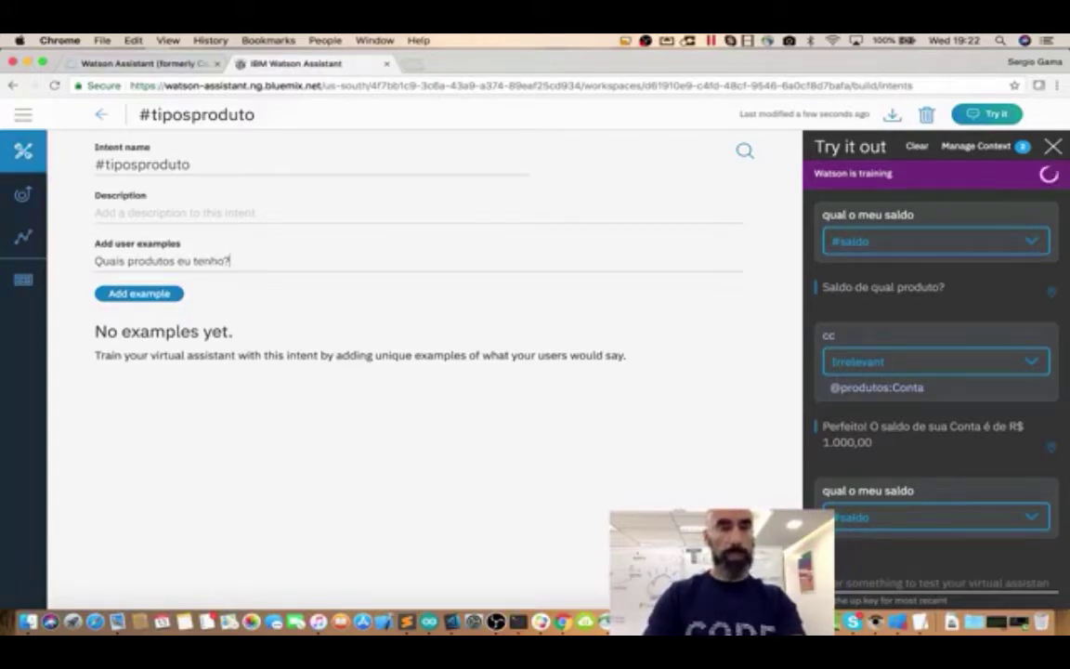
{"action": "key", "text": "Return"}
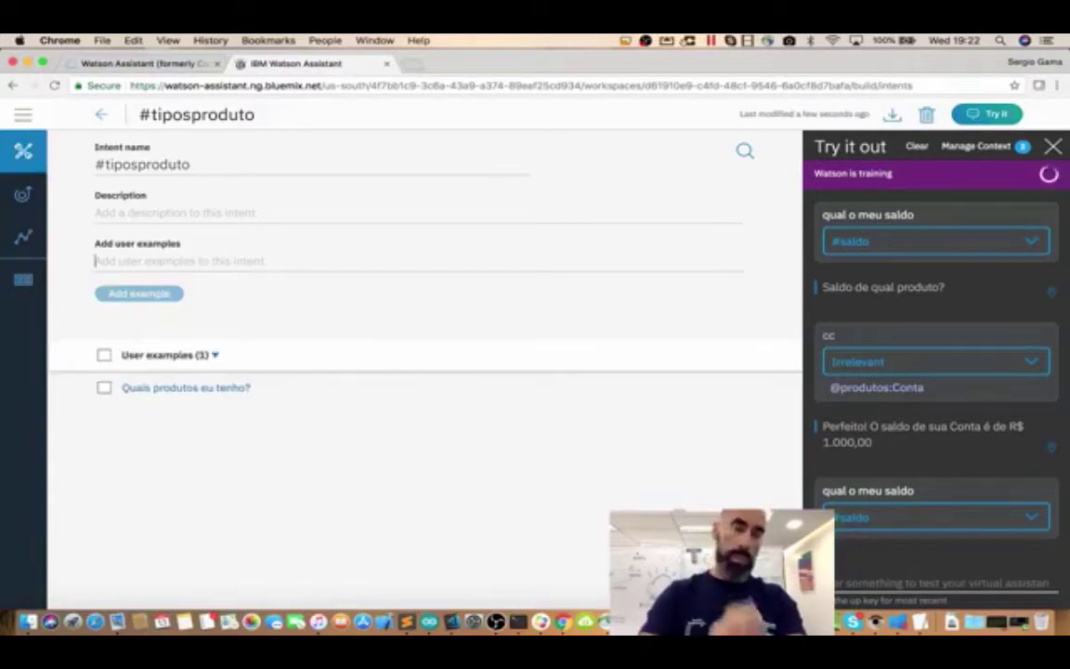
Add the user example "Que tipo de produto eu possuo?" to the #tiposproduto intent
{"action": "type", "text": "Que tipo "}
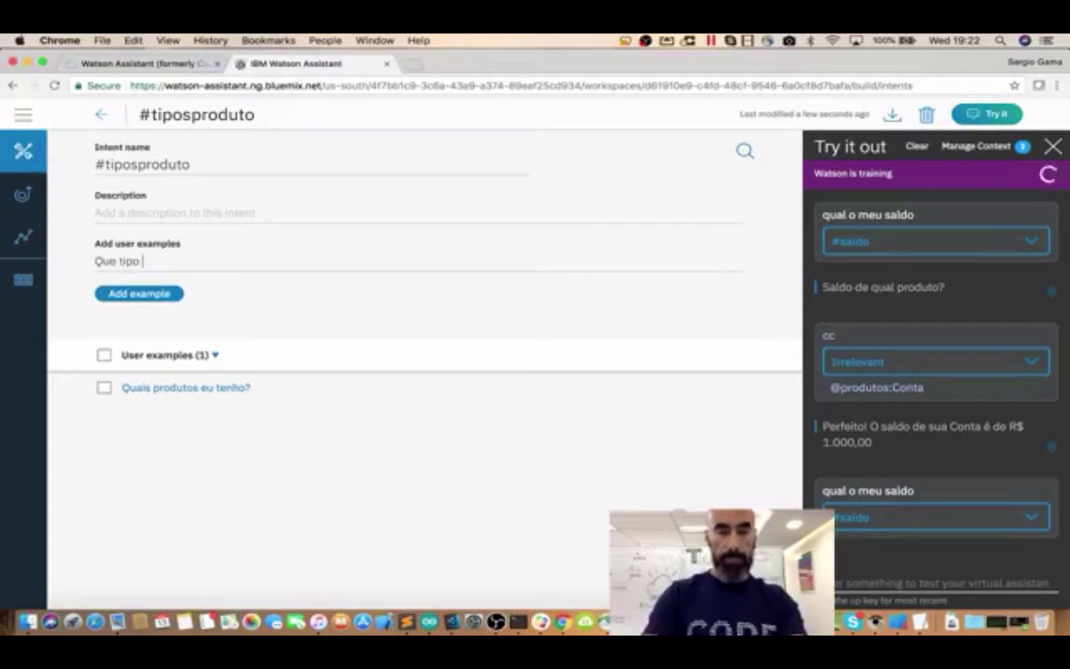
{"action": "type", "text": "de porduto"}
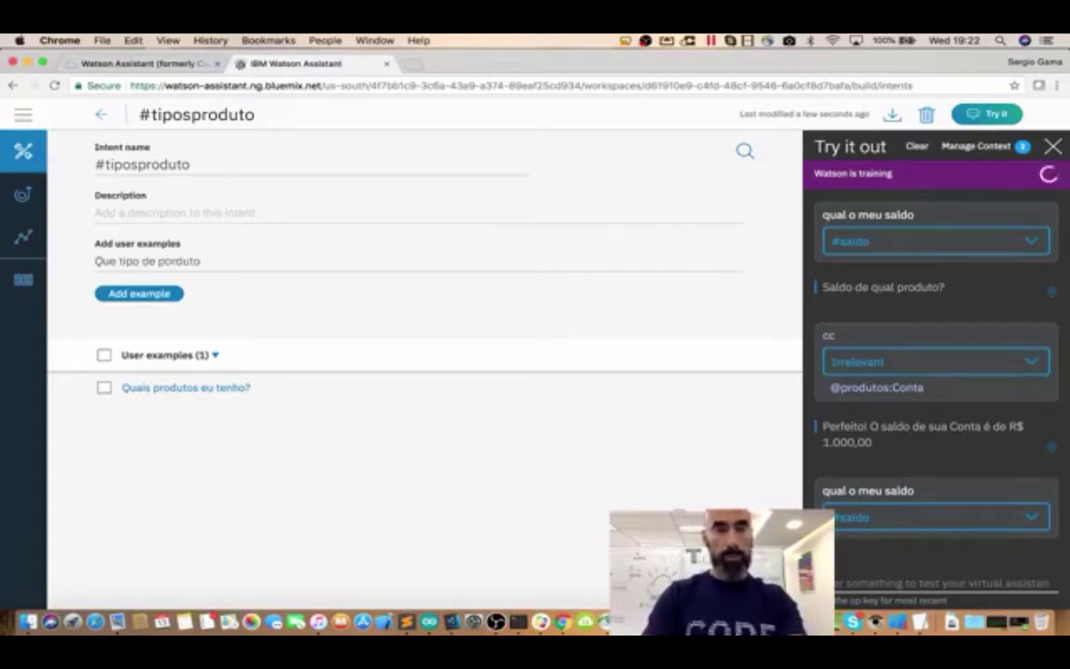
{"action": "type", "text": " eu possuo?"}
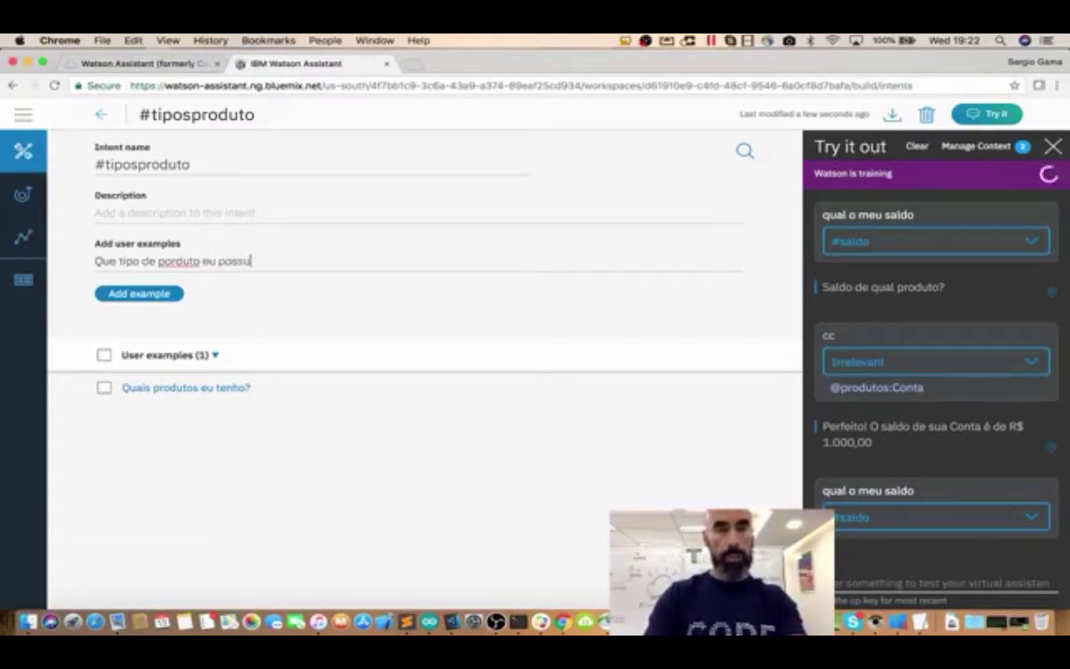
{"action": "left_click", "coordinate": [172, 261]}
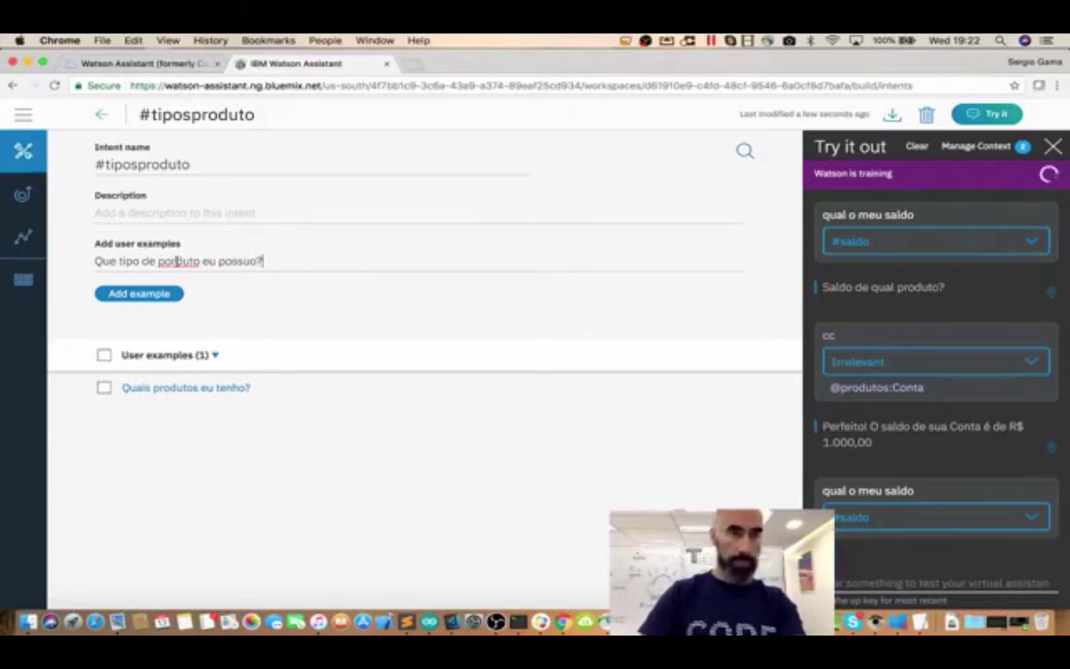
{"action": "key", "text": "BackSpace"}
{"action": "key", "text": "Right"}
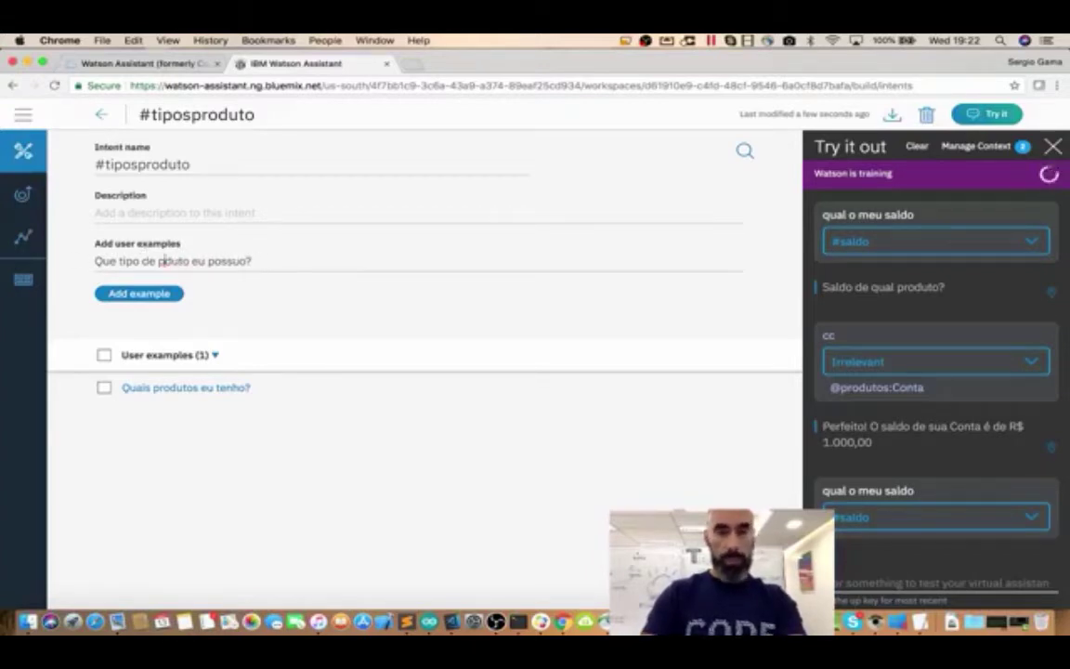
{"action": "type", "text": "o"}
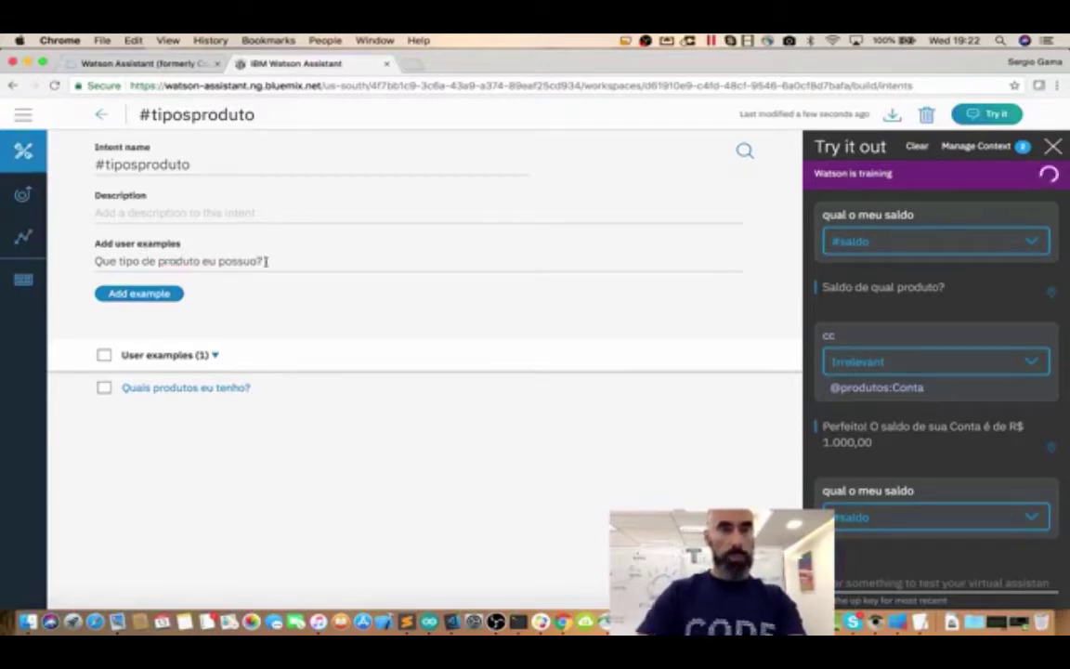
{"action": "key", "text": "Return"}
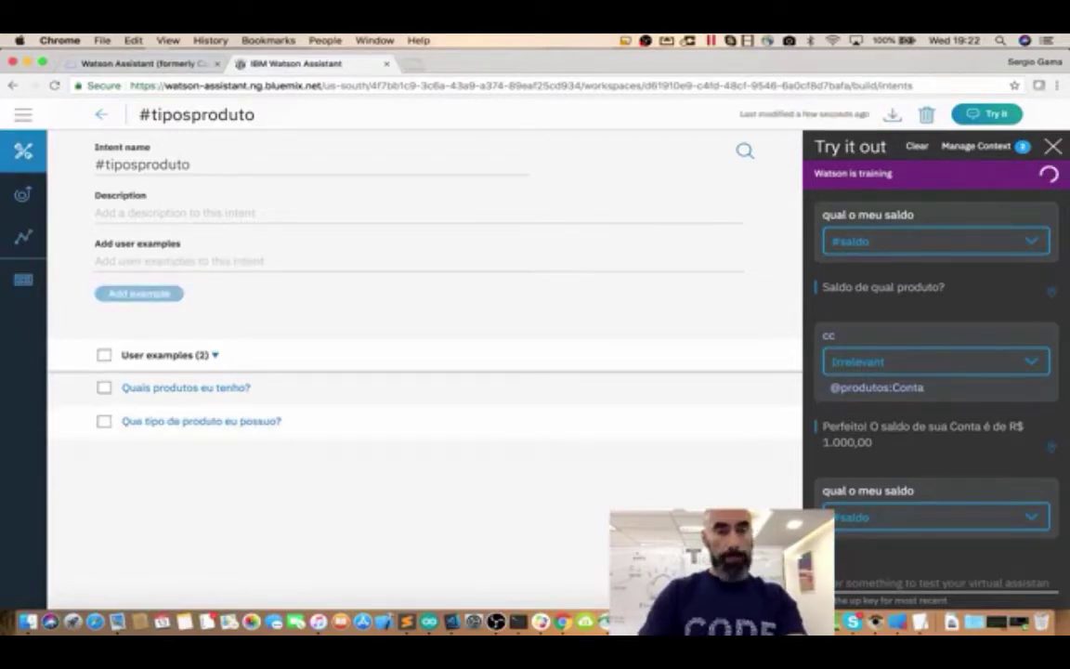
Add the user example "Me diga quais produtos eu tenho ai" to the #tiposproduto intent
{"action": "type", "text": "Qui"}
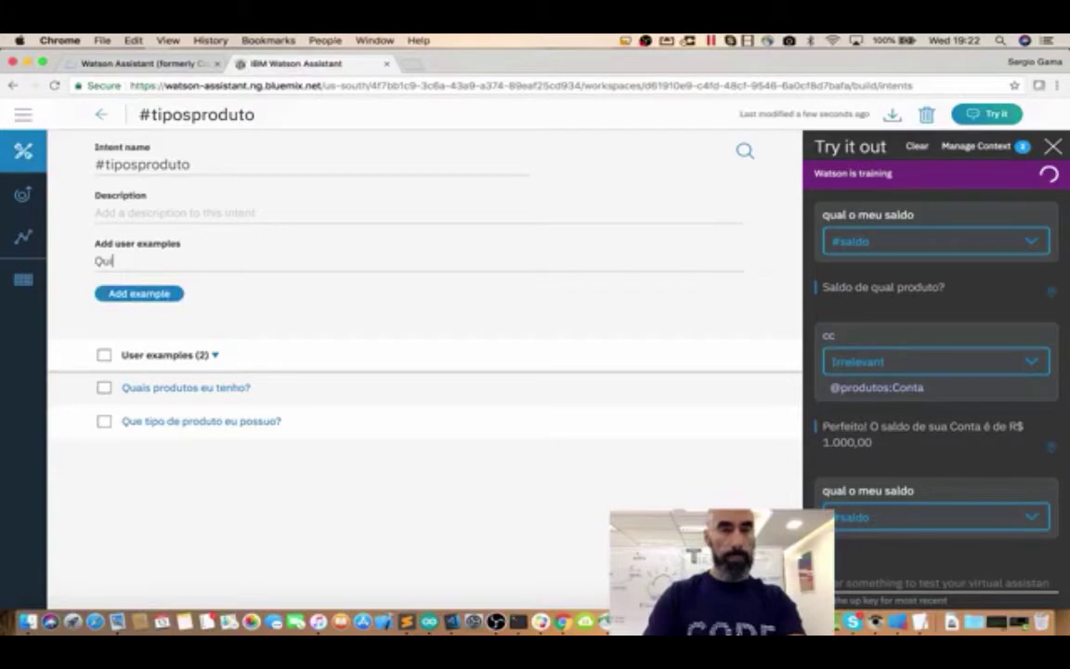
{"action": "key", "text": "BackSpace"}
{"action": "key", "text": "BackSpace"}
{"action": "key", "text": "BackSpace"}
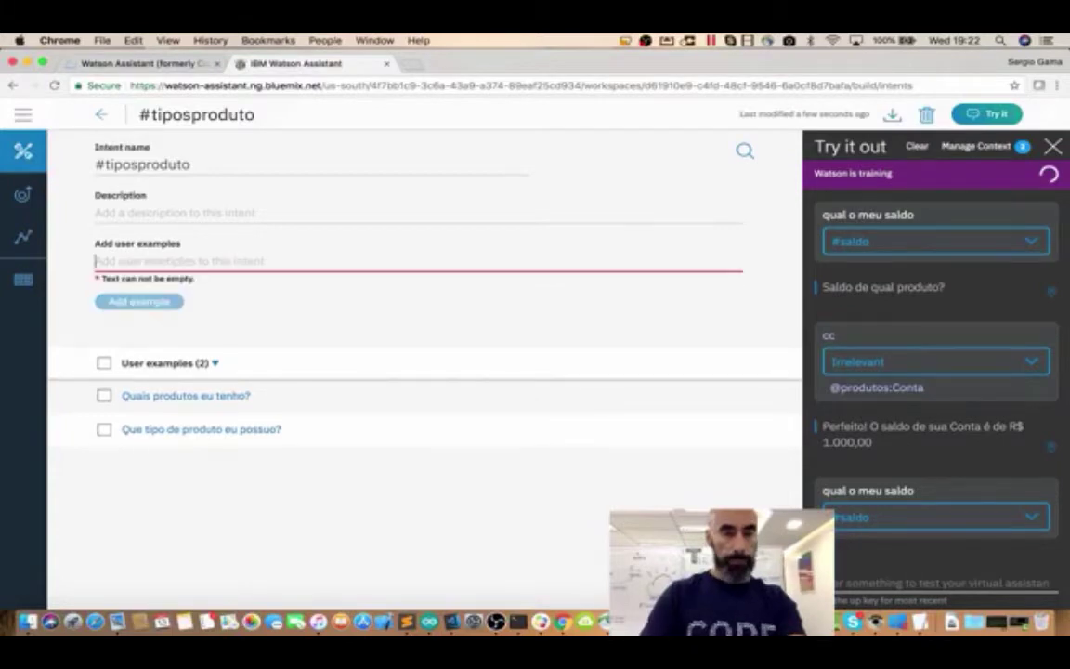
{"action": "type", "text": "Me diga"}
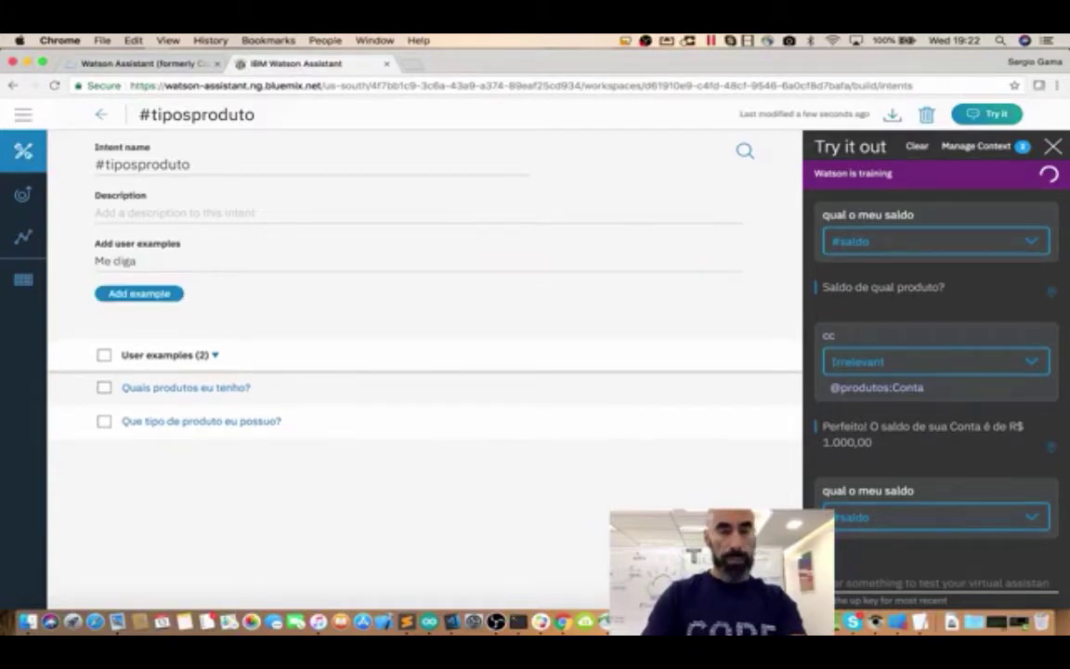
{"action": "type", "text": " quais produ"}
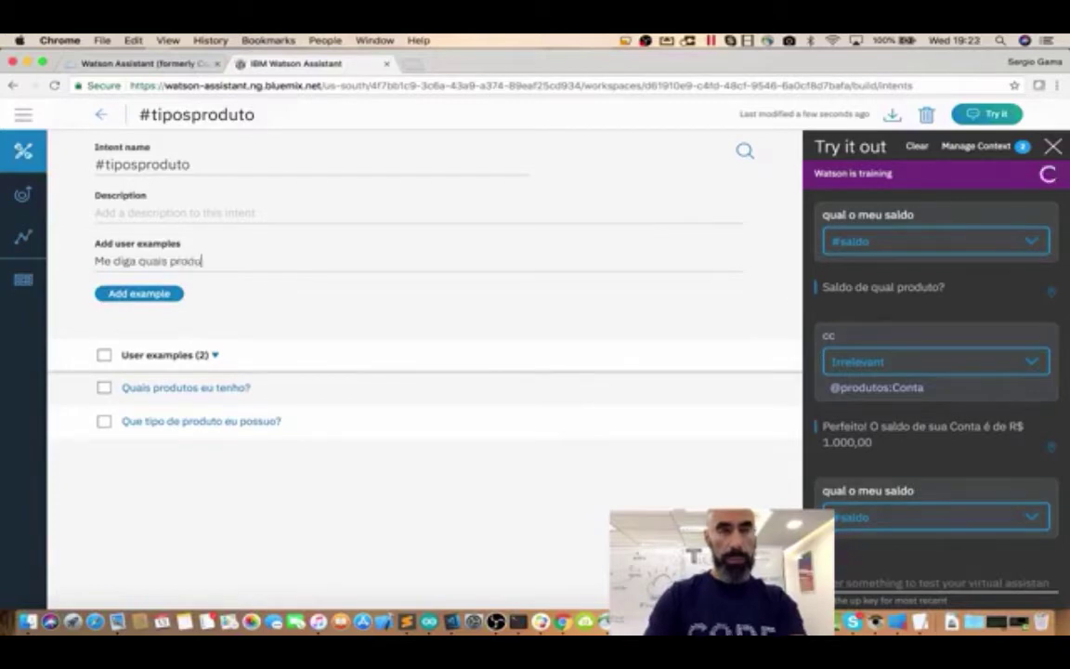
{"action": "type", "text": "tos eu tenho ai"}
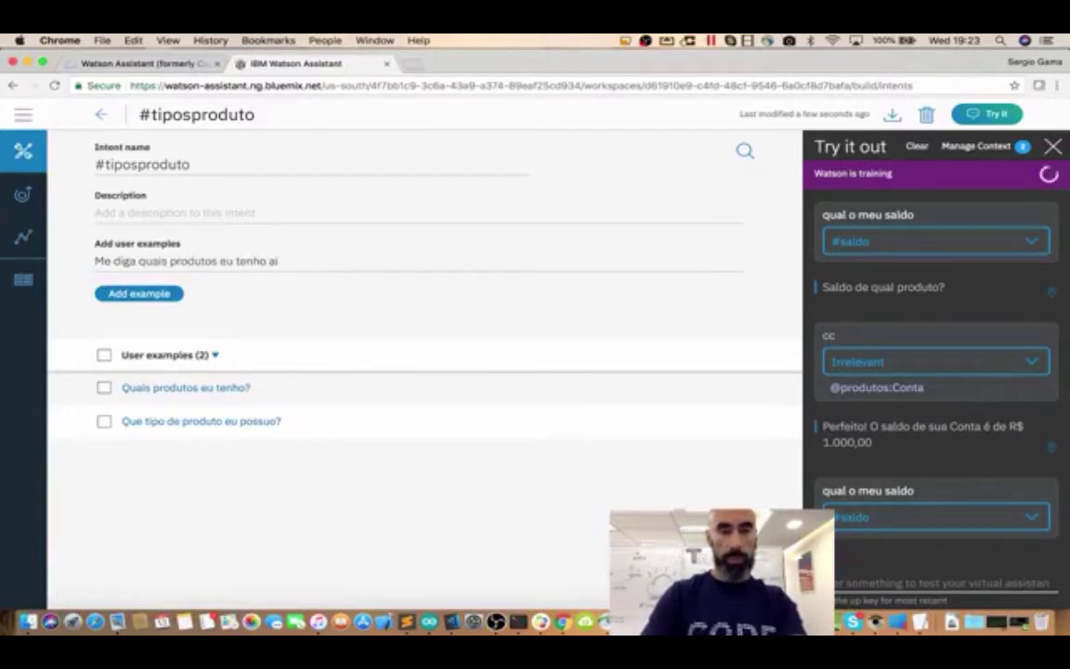
{"action": "key", "text": "Return"}
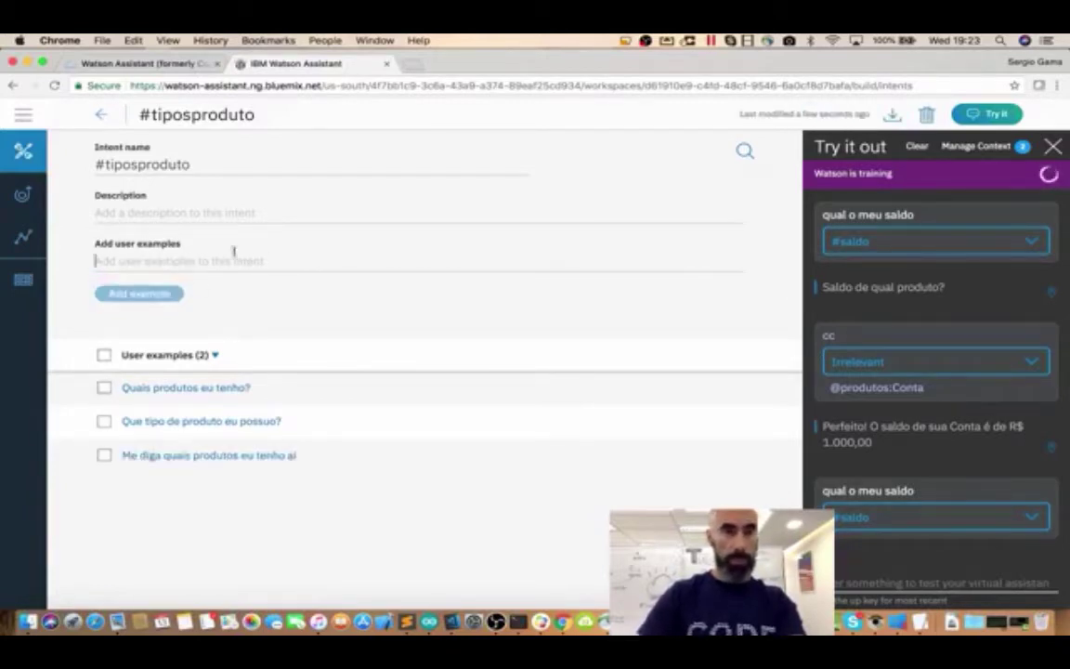
Add the user example "Não sei que produto eu tenho" to the #tiposproduto intent
{"action": "type", "text": "Não "}
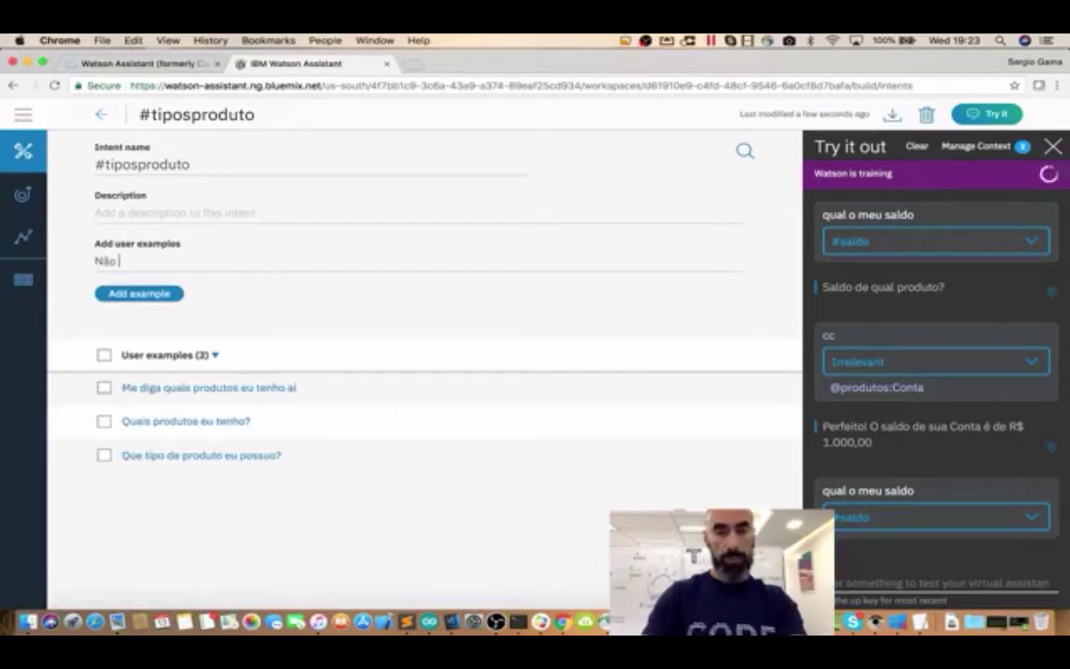
{"action": "type", "text": "sei que produto "}
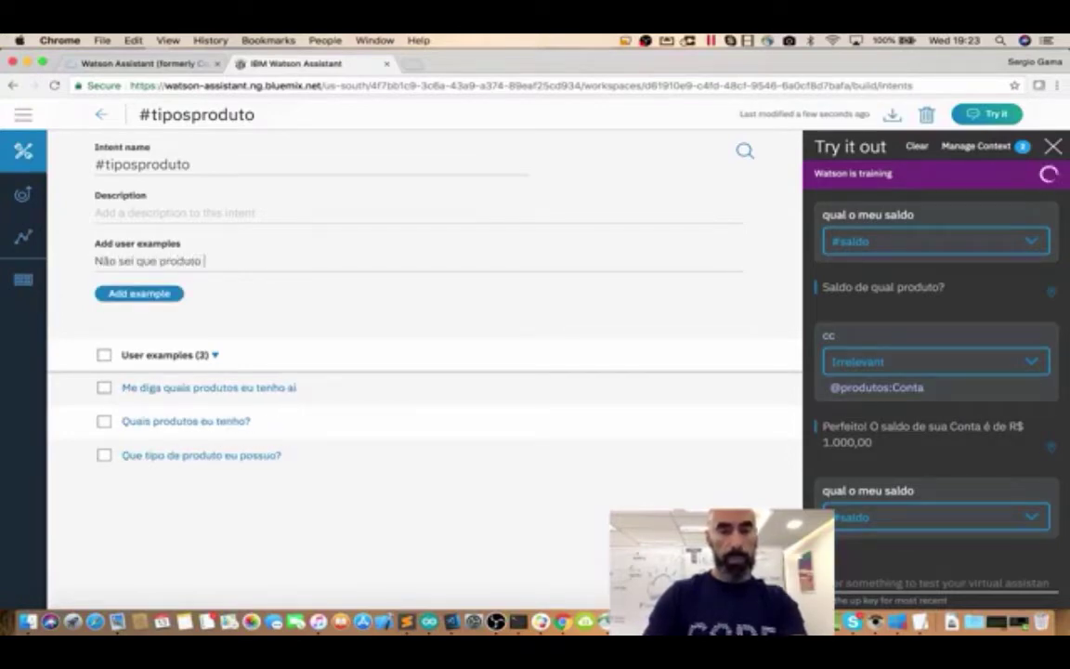
{"action": "type", "text": "eu tenho"}
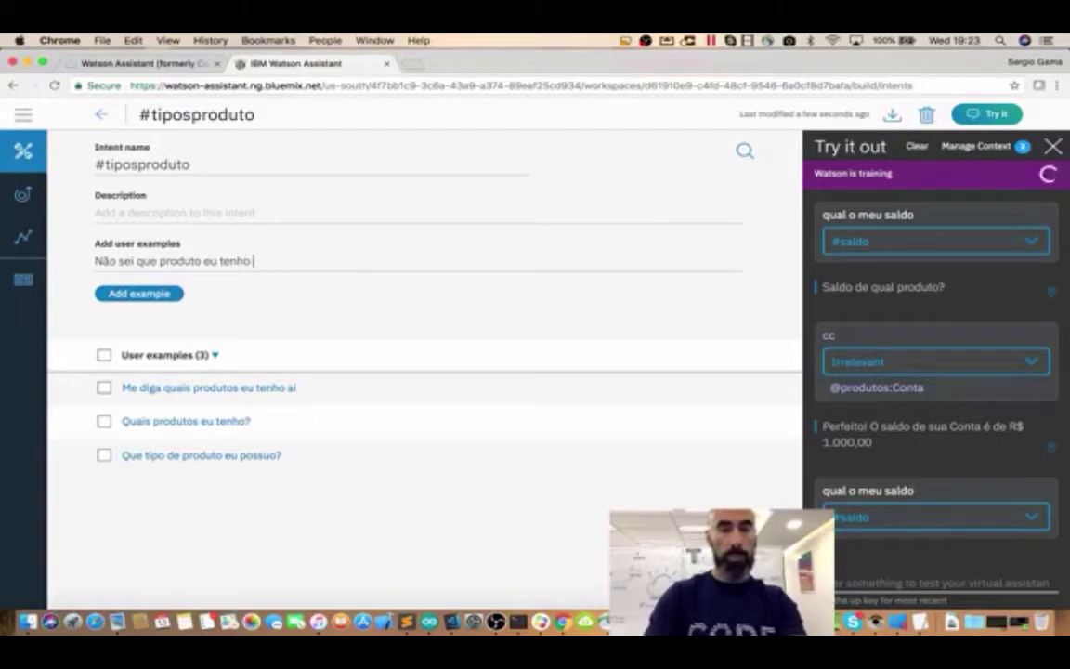
{"action": "key", "text": "Return"}
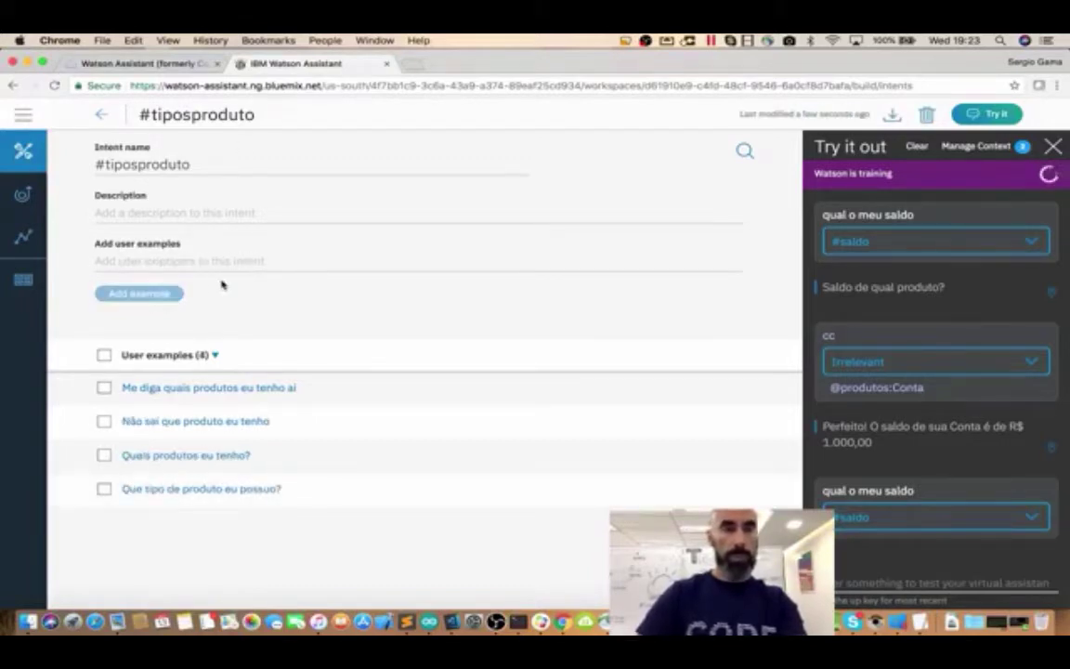
Add the user example "Que produto eu posso perguntar?" to the #tiposproduto intent
{"action": "left_click", "coordinate": [140, 259]}
{"action": "type", "text": "Que por"}
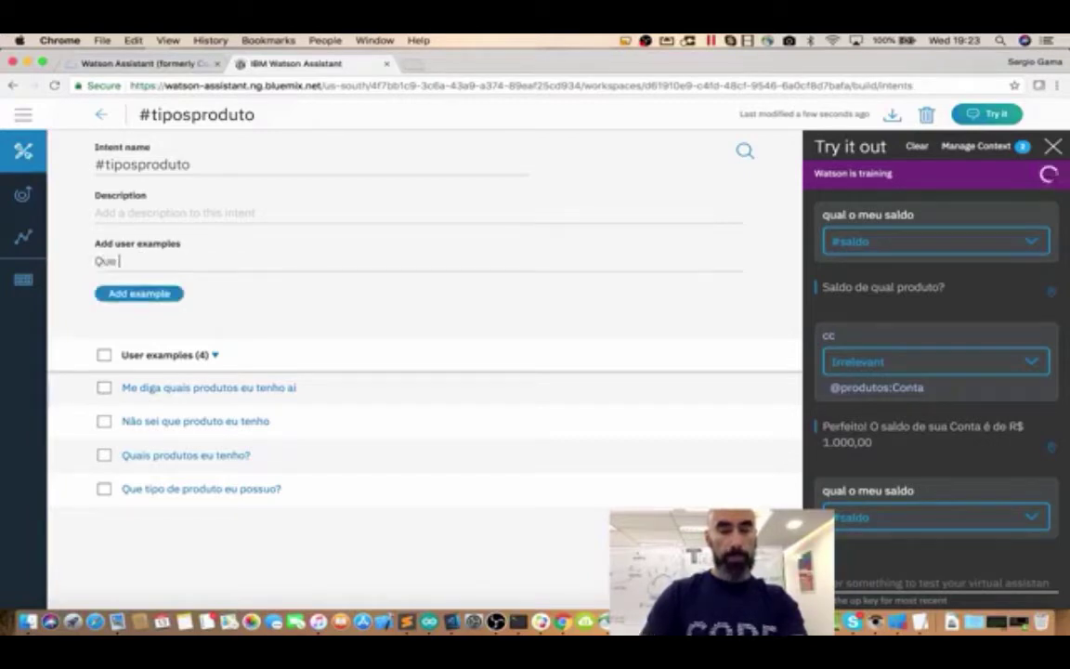
{"action": "key", "text": "BackSpace"}
{"action": "key", "text": "BackSpace"}
{"action": "key", "text": "BackSpace"}
{"action": "type", "text": "prod"}
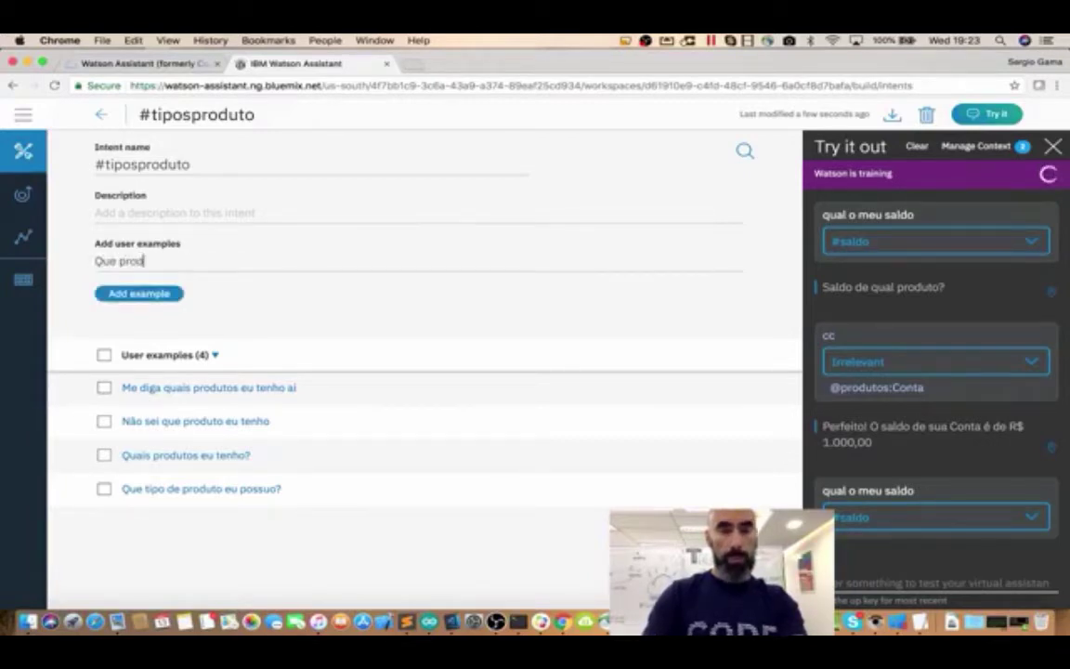
{"action": "type", "text": "uto eu "}
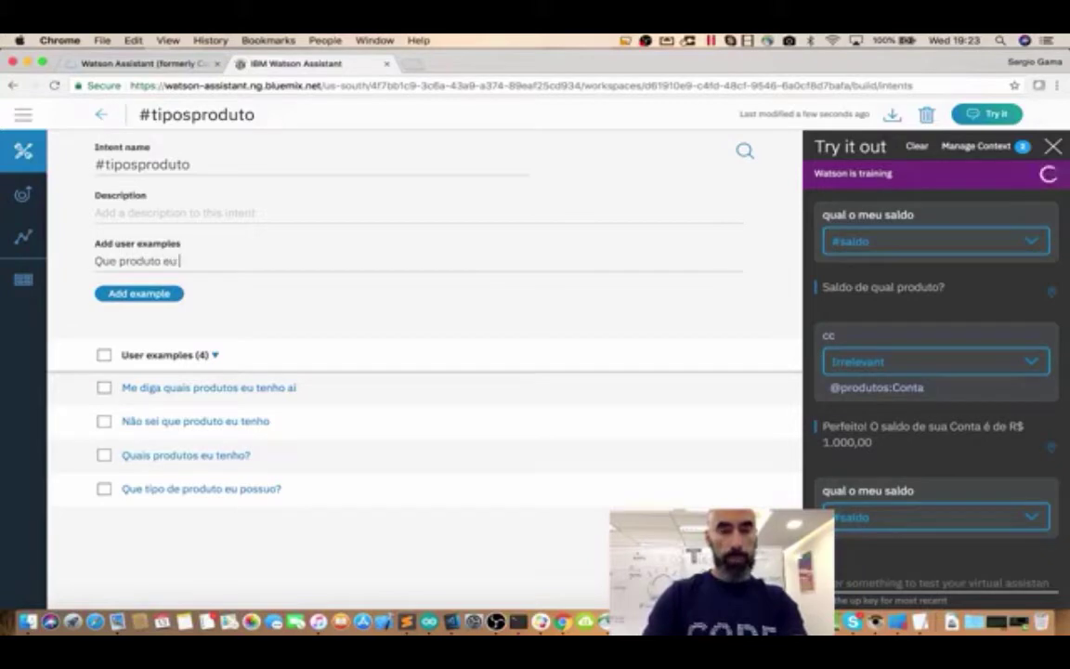
{"action": "type", "text": "posso pergunta"}
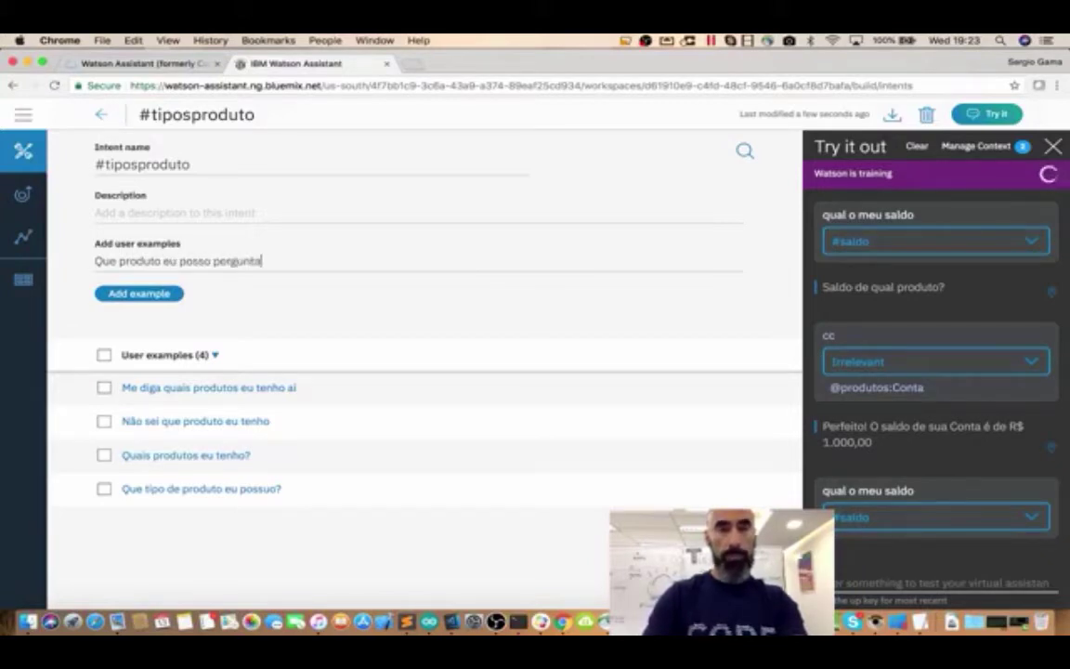
{"action": "type", "text": "r?"}
{"action": "key", "text": "Return"}
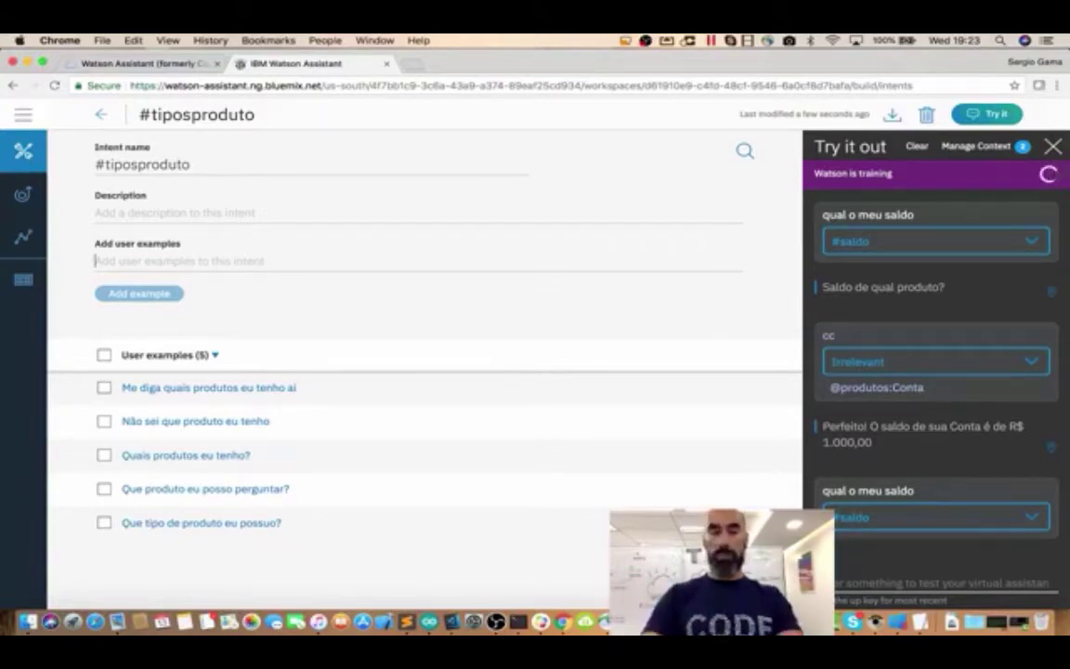
Leave the #tiposproduto intent and add a new dialog node below the Saudação node in the Banco dialog
{"action": "key", "text": "super+equal"}
{"action": "key", "text": "super+equal"}
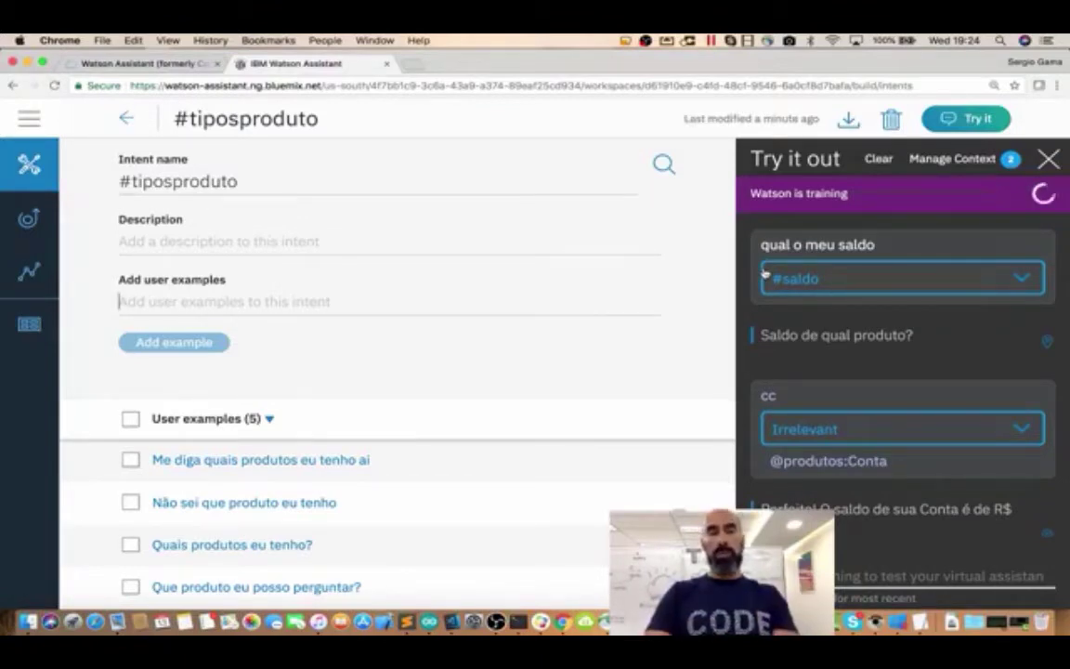
{"action": "scroll", "coordinate": [425, 439], "scroll_direction": "down", "scroll_amount": 2}
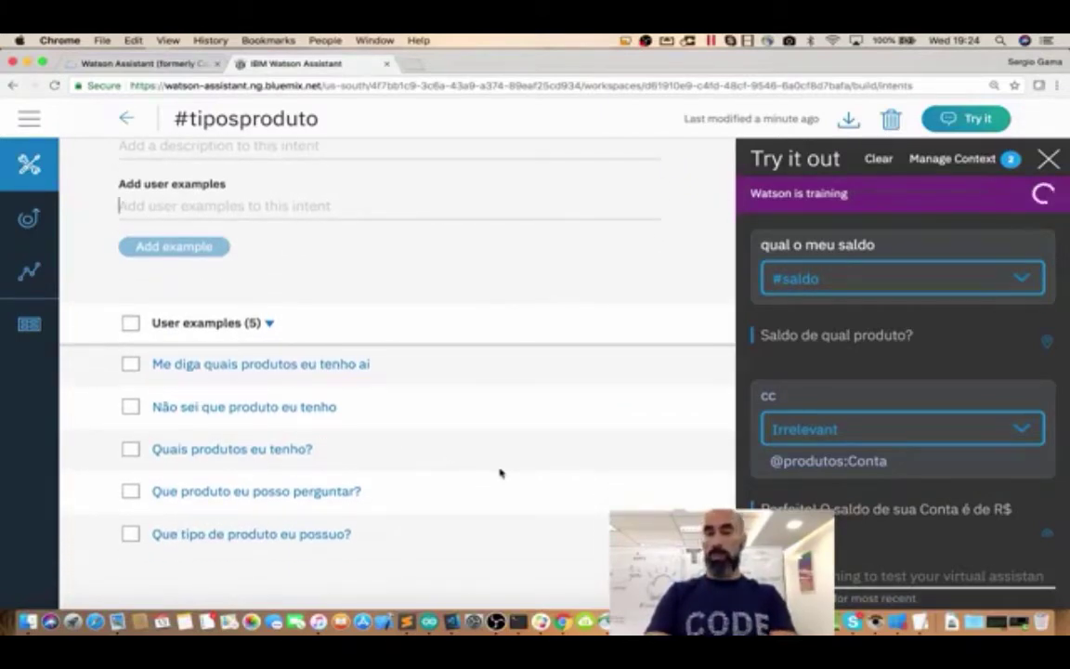
{"action": "scroll", "coordinate": [499, 474], "scroll_direction": "up", "scroll_amount": 2}
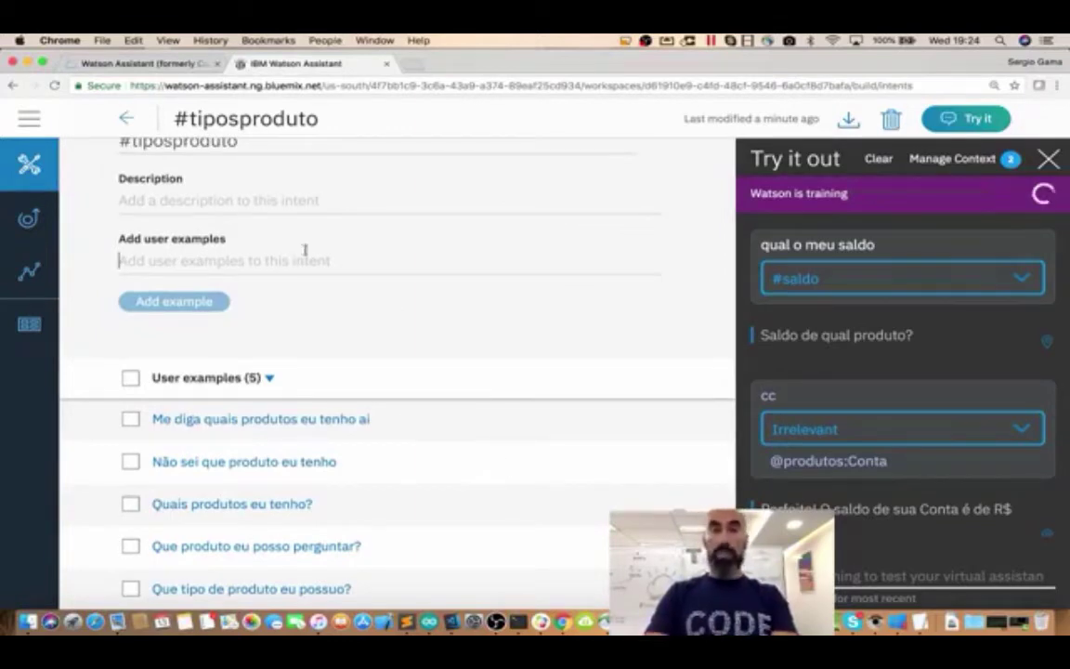
{"action": "left_click", "coordinate": [126, 119]}
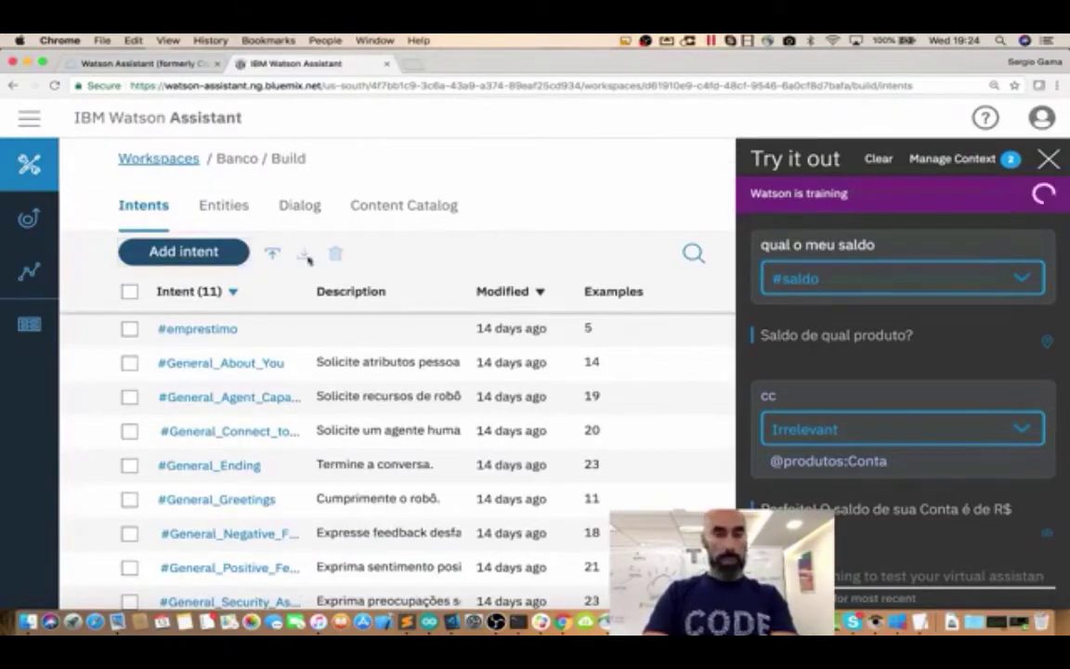
{"action": "scroll", "coordinate": [227, 428], "scroll_direction": "down", "scroll_amount": 2}
{"action": "scroll", "coordinate": [228, 427], "scroll_direction": "down", "scroll_amount": 2}
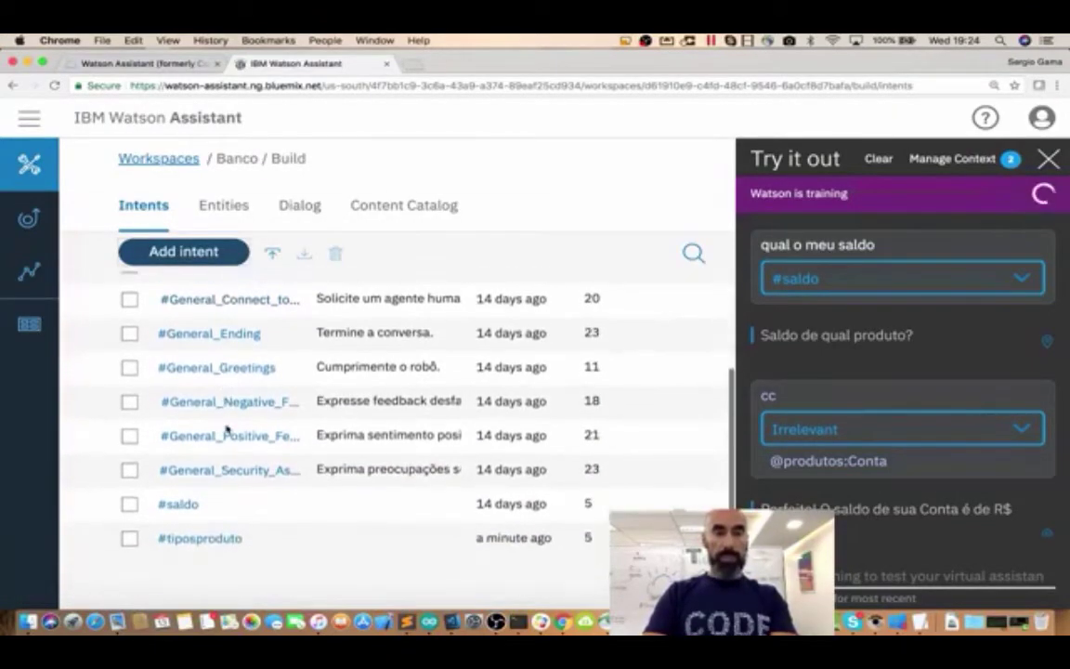
{"action": "left_click", "coordinate": [296, 203]}
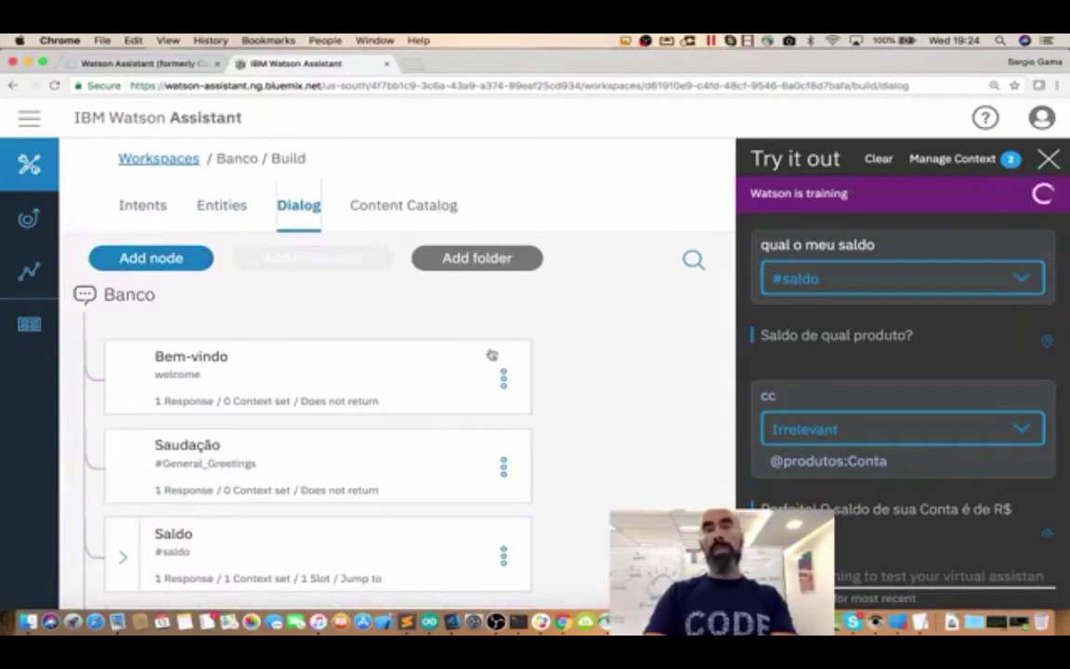
{"action": "scroll", "coordinate": [571, 387], "scroll_direction": "down", "scroll_amount": 3}
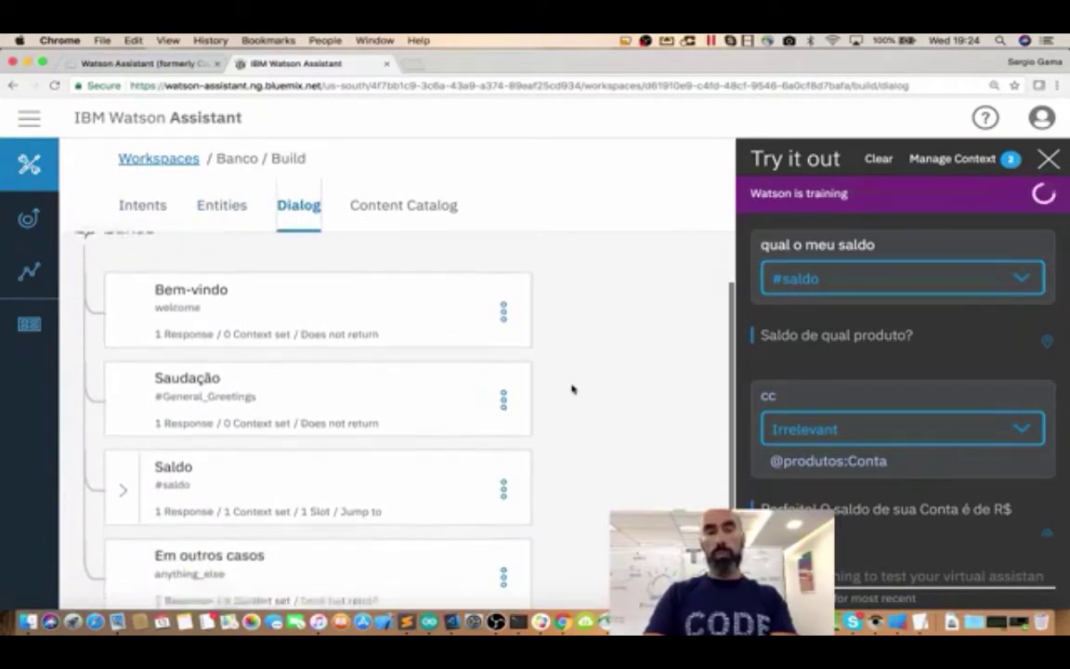
{"action": "left_click", "coordinate": [503, 400]}
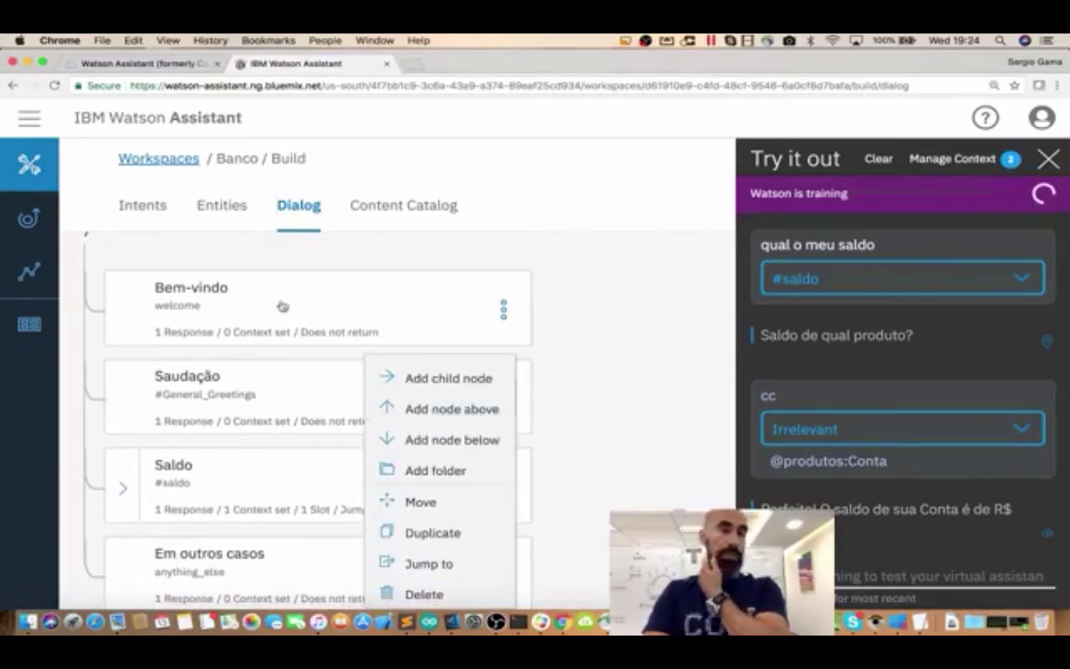
{"action": "left_click", "coordinate": [466, 439]}
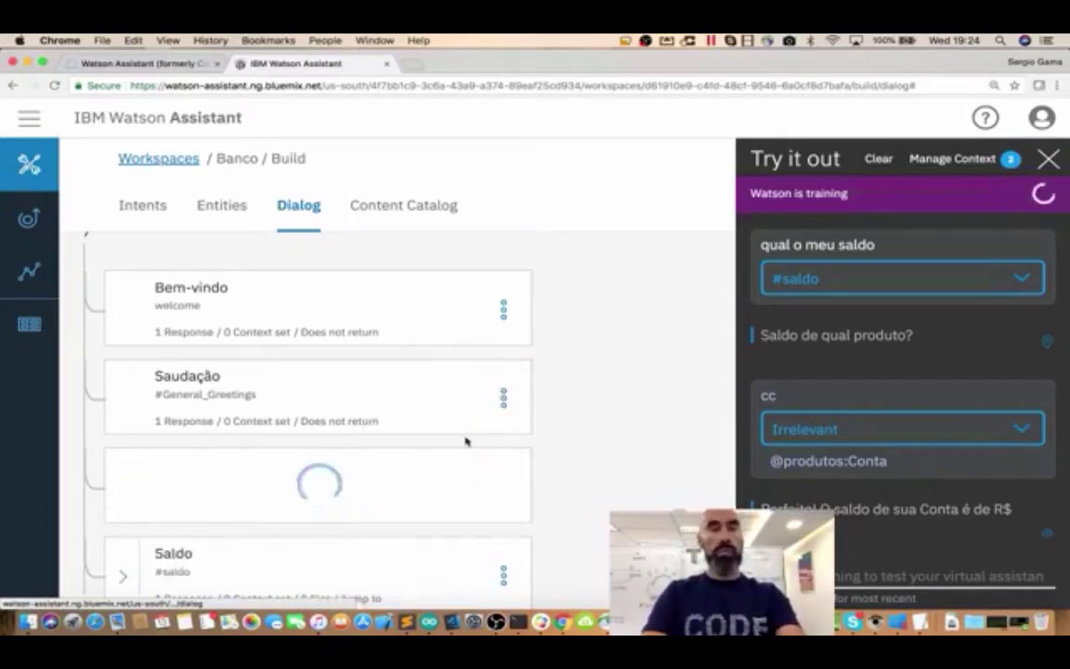
Name the new dialog node "Tipos produtos"
{"action": "left_click", "coordinate": [157, 267]}
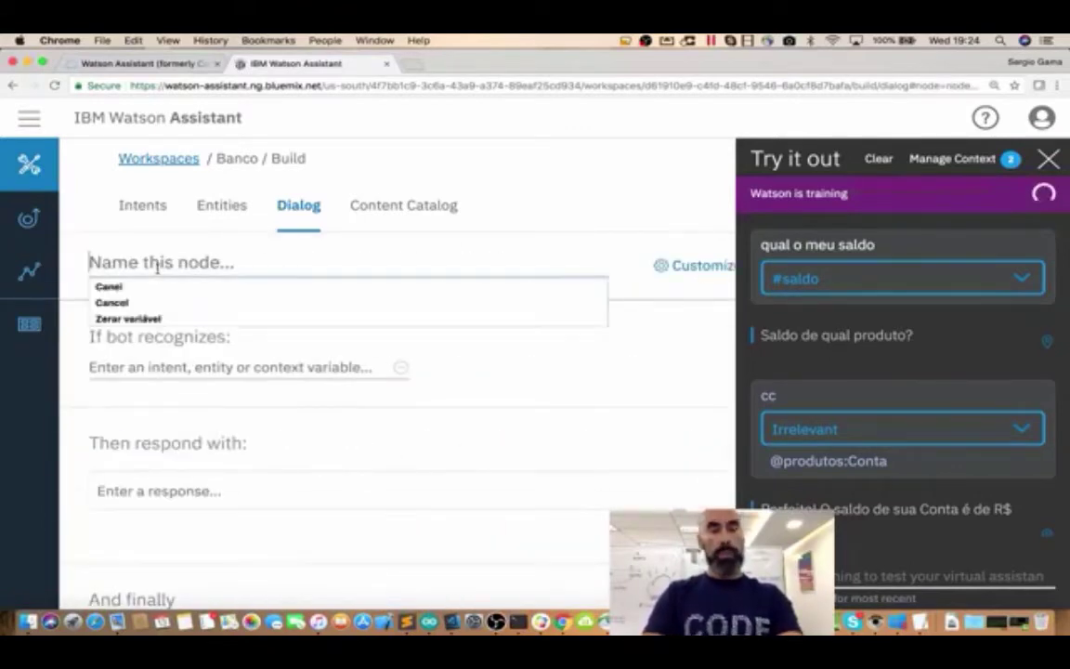
{"action": "type", "text": "Tipos "}
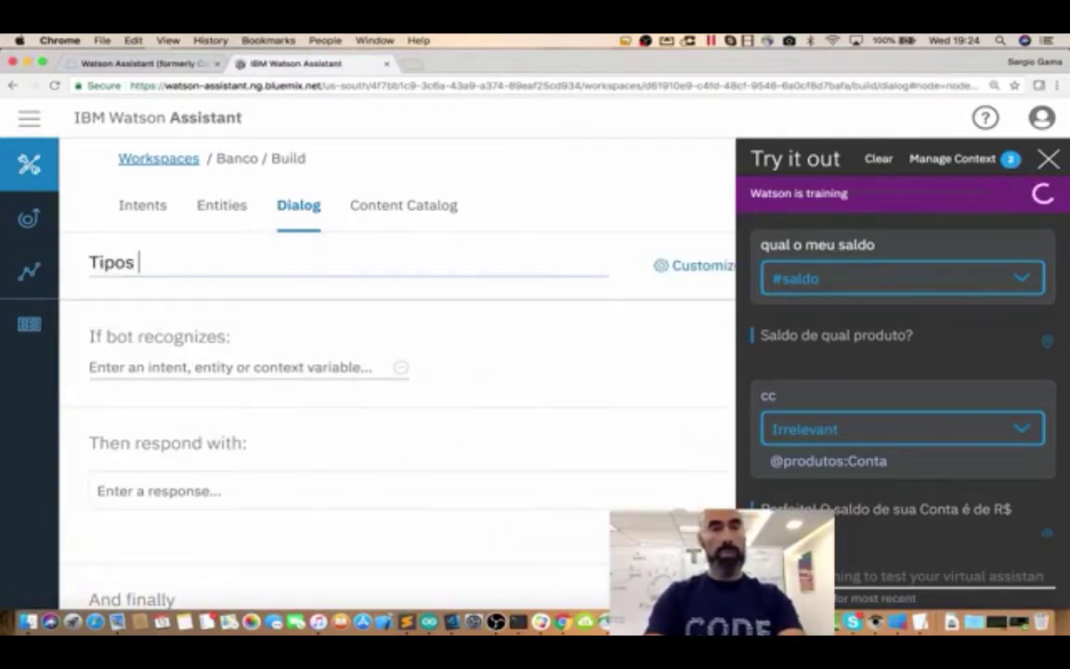
{"action": "type", "text": "pordutos"}
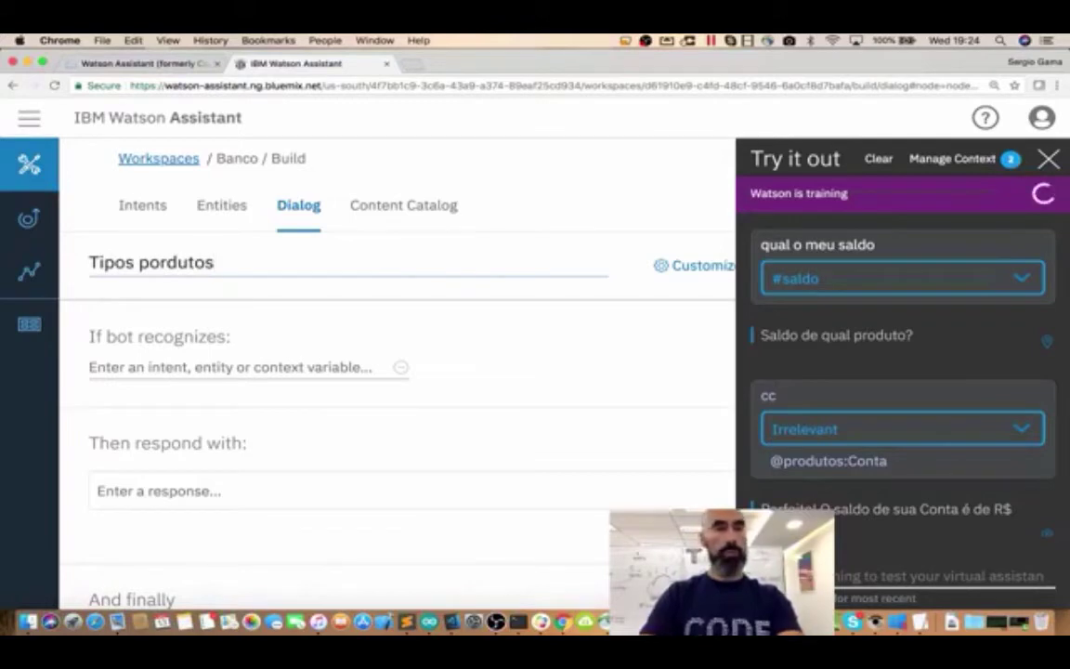
{"action": "key", "text": "BackSpace"}
{"action": "key", "text": "BackSpace"}
{"action": "key", "text": "BackSpace"}
{"action": "key", "text": "BackSpace"}
{"action": "key", "text": "BackSpace"}
{"action": "key", "text": "BackSpace"}
{"action": "key", "text": "BackSpace"}
{"action": "type", "text": "rod"}
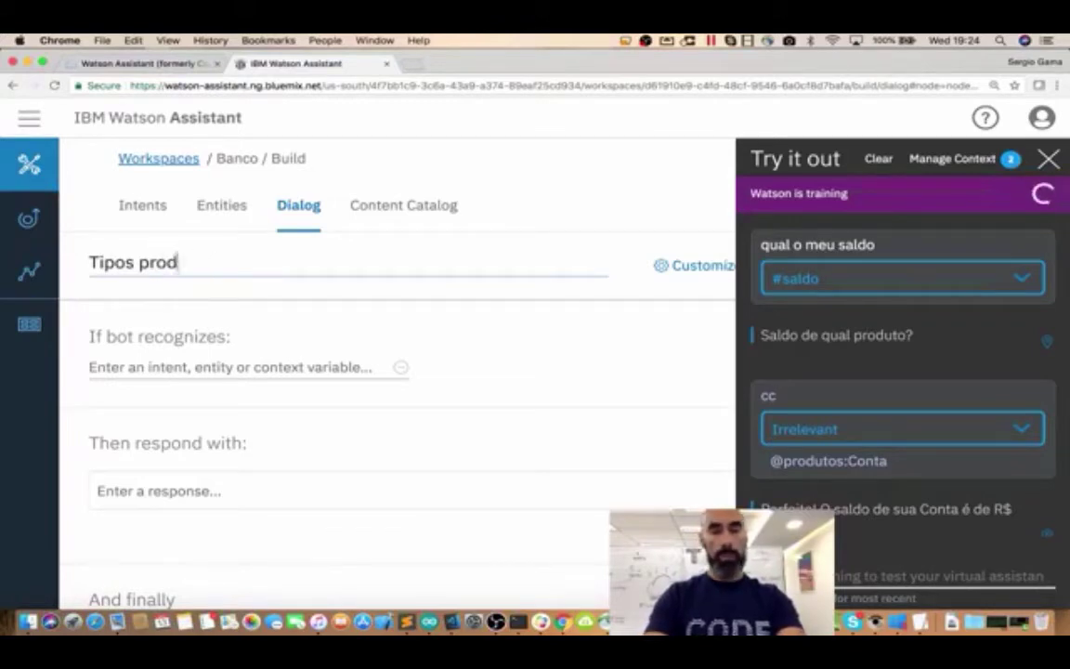
{"action": "type", "text": "utos"}
Set the Tipos produtos node's recognition condition to the #tiposproduto intent
{"action": "left_click", "coordinate": [122, 367]}
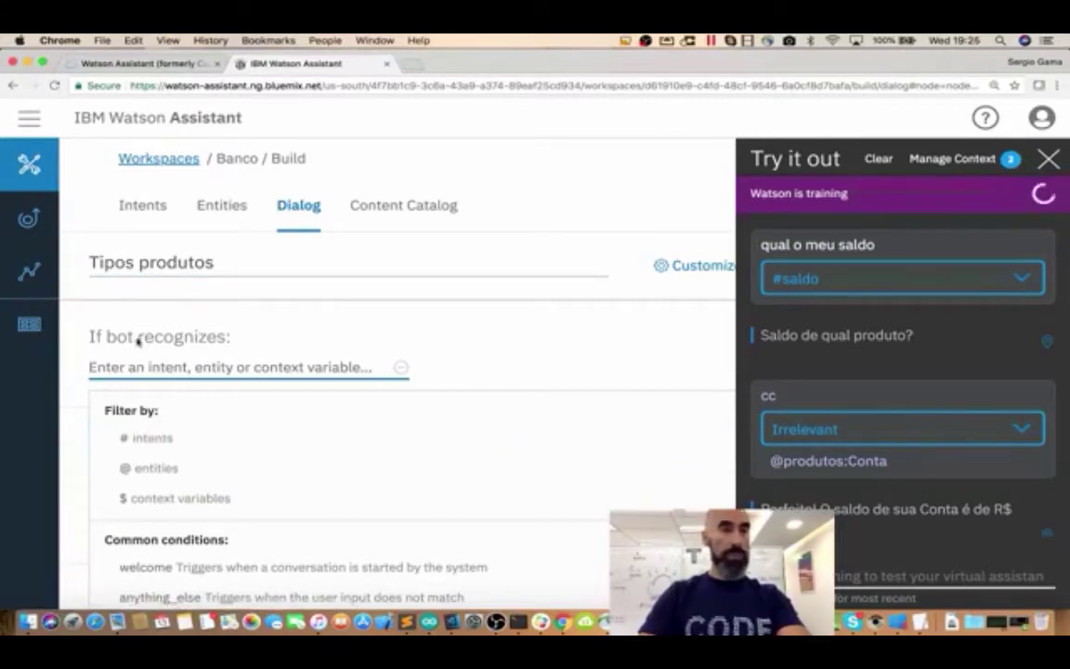
{"action": "left_click", "coordinate": [139, 438]}
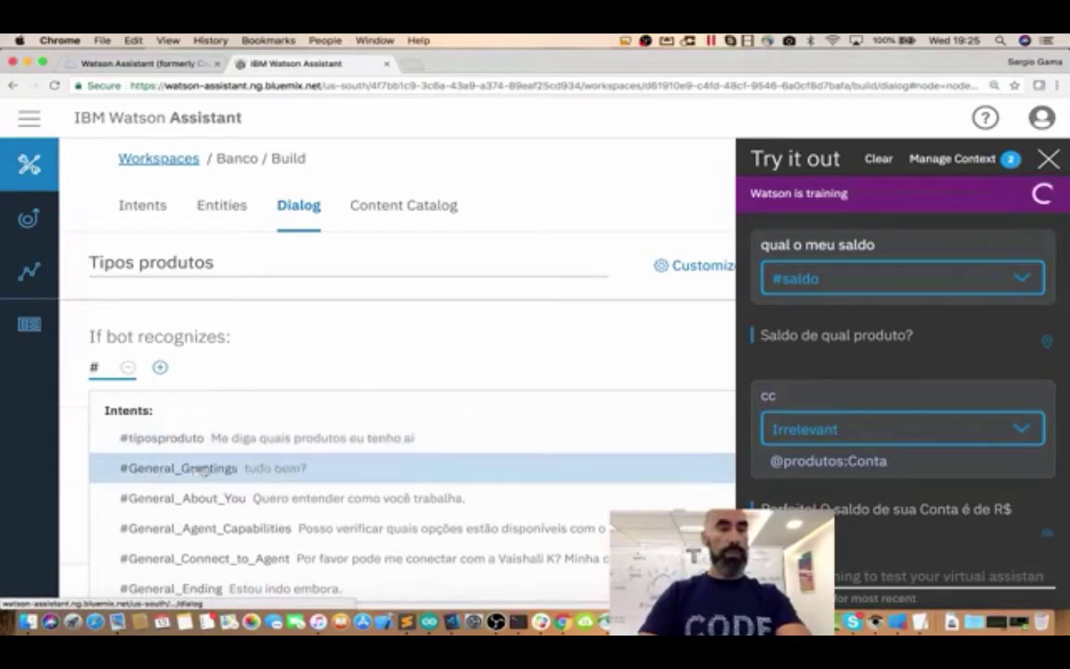
{"action": "left_click", "coordinate": [163, 439]}
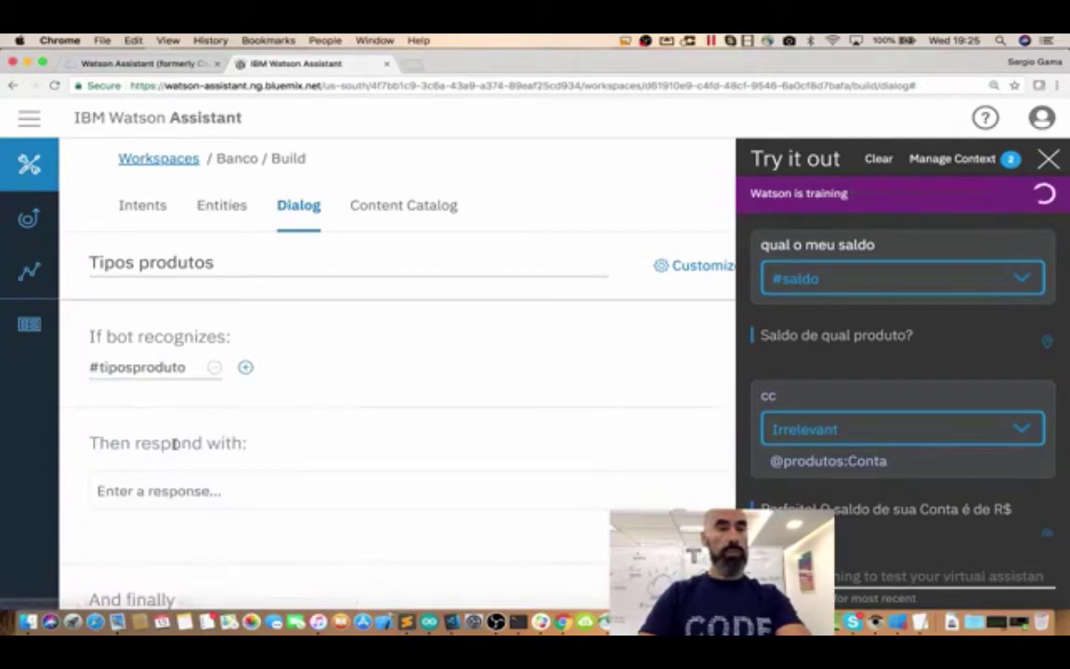
Enter the Tipos produtos node's response "Perfeito! Você obter informações sobre conta corrente ou poupança."
{"action": "left_click", "coordinate": [169, 493]}
{"action": "type", "text": "Perfei"}
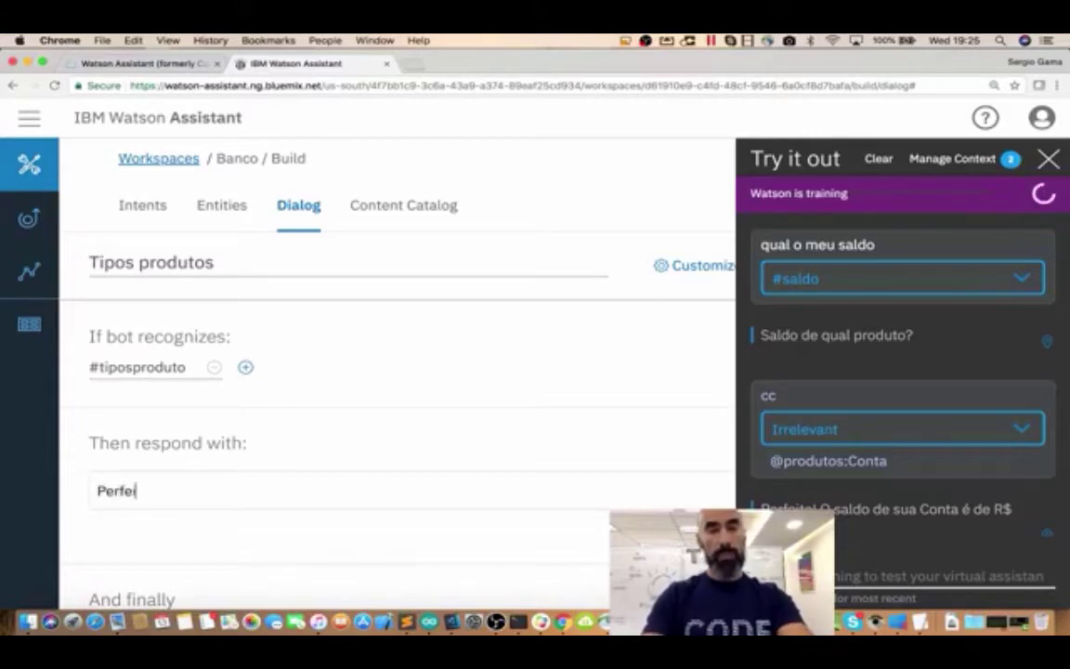
{"action": "type", "text": "to! vo"}
{"action": "key", "text": "BackSpace"}
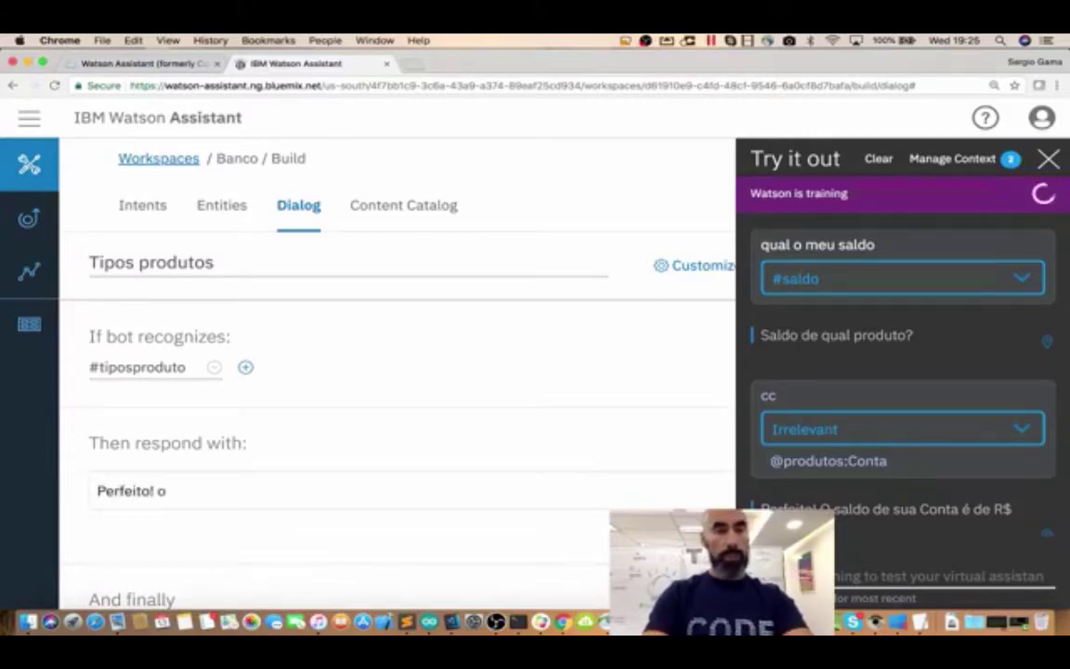
{"action": "key", "text": "BackSpace"}
{"action": "type", "text": "Voĉe pode"}
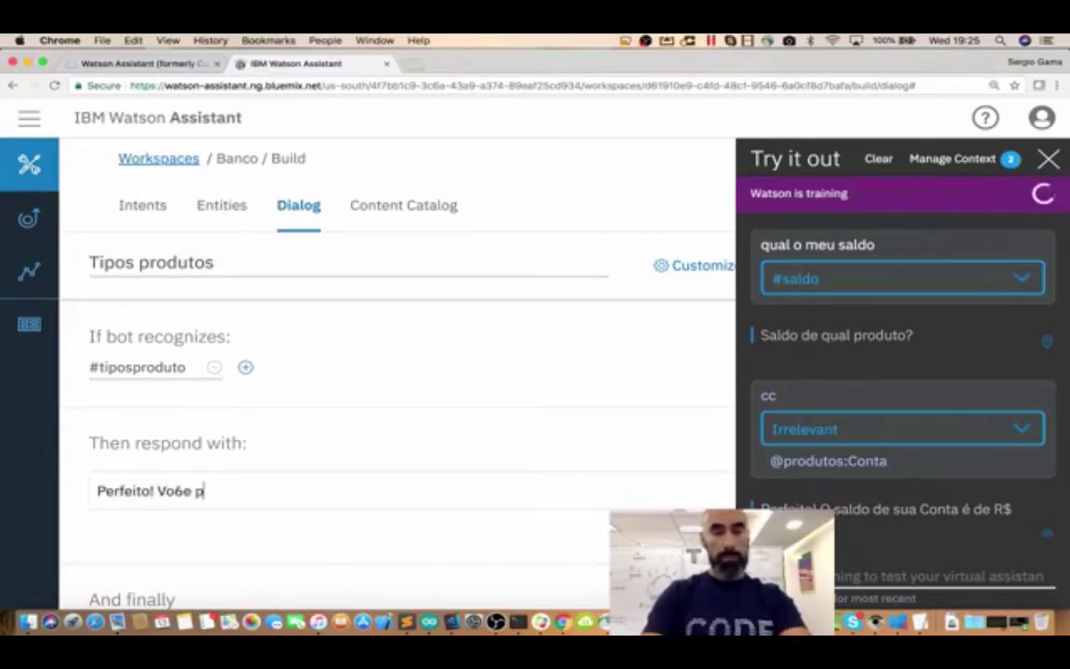
{"action": "key", "text": "BackSpace"}
{"action": "key", "text": "BackSpace"}
{"action": "key", "text": "BackSpace"}
{"action": "key", "text": "BackSpace"}
{"action": "key", "text": "BackSpace"}
{"action": "key", "text": "BackSpace"}
{"action": "key", "text": "BackSpace"}
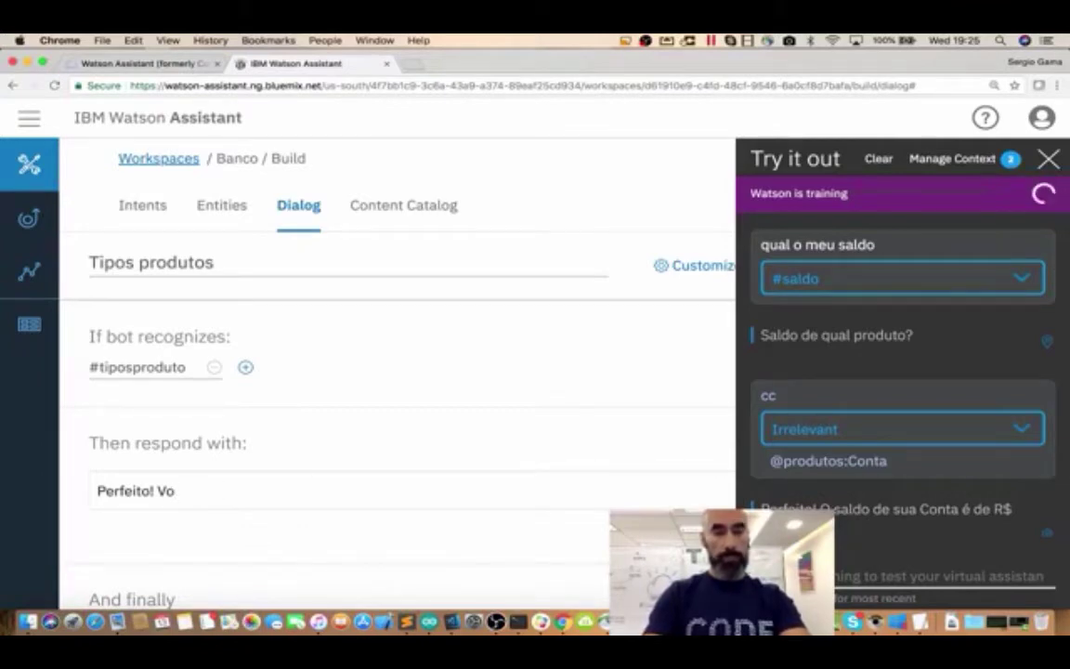
{"action": "type", "text": "cê ob"}
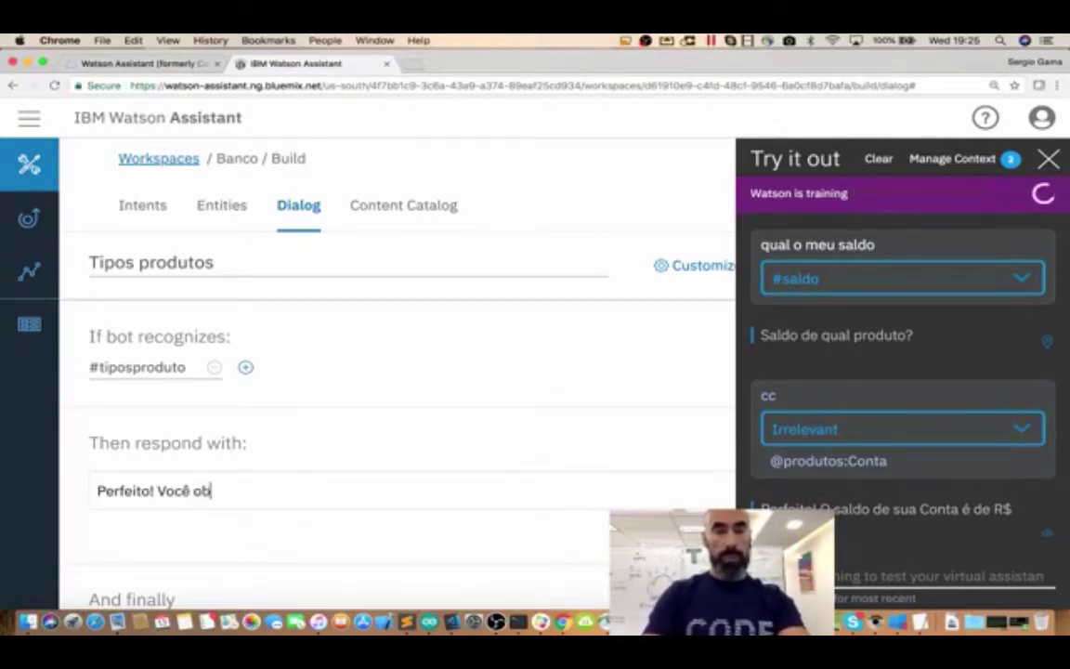
{"action": "type", "text": "ter informações"}
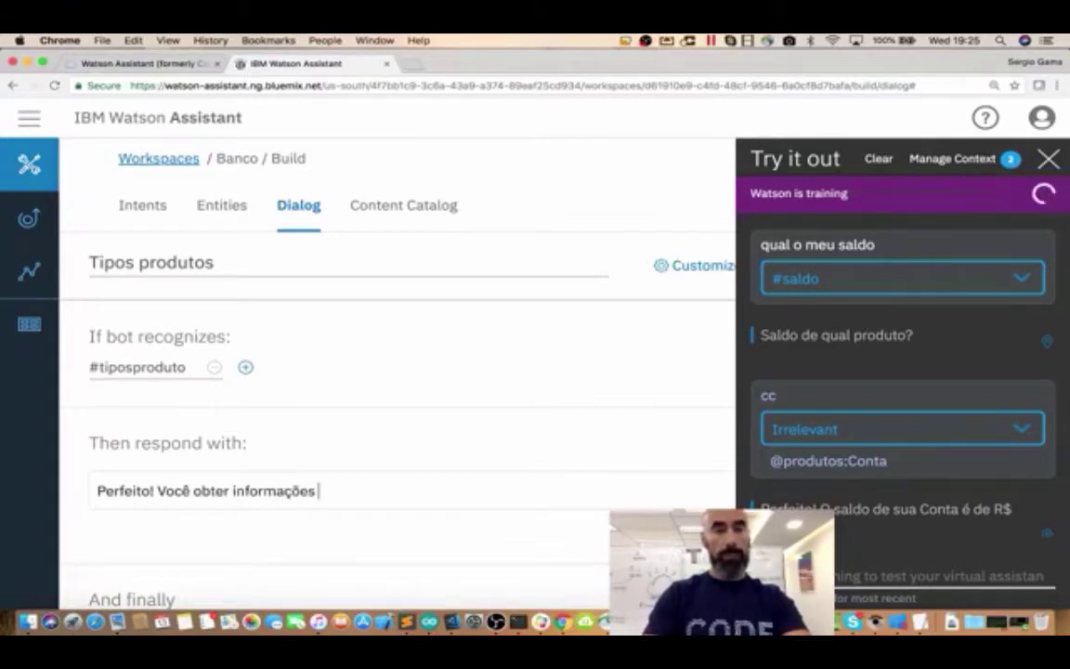
{"action": "type", "text": " sobre "}
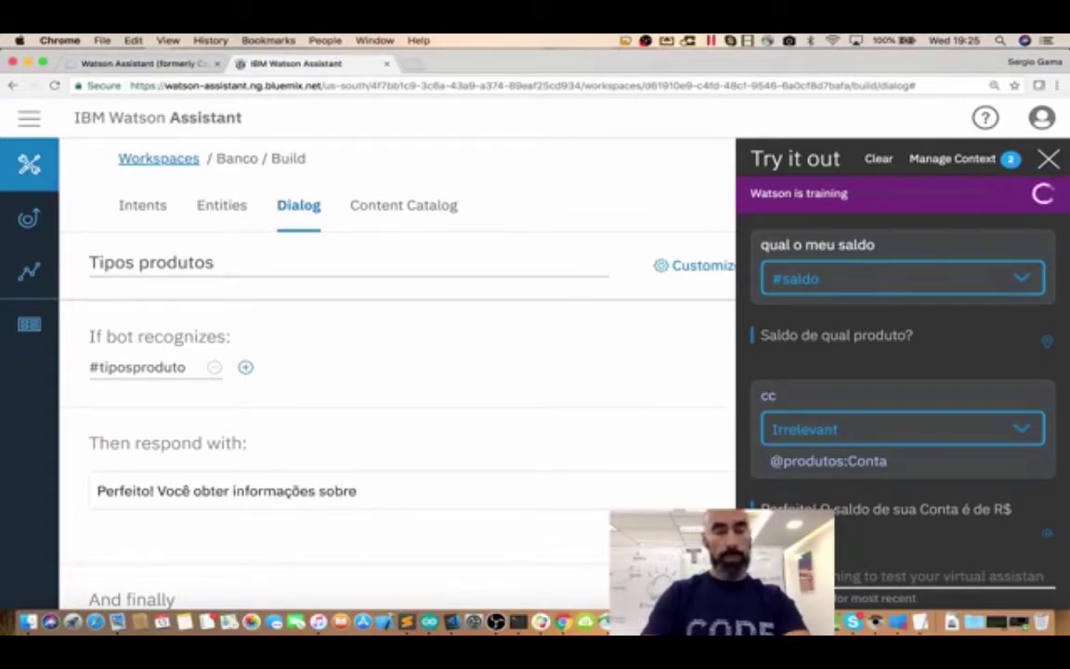
{"action": "type", "text": "conta cor"}
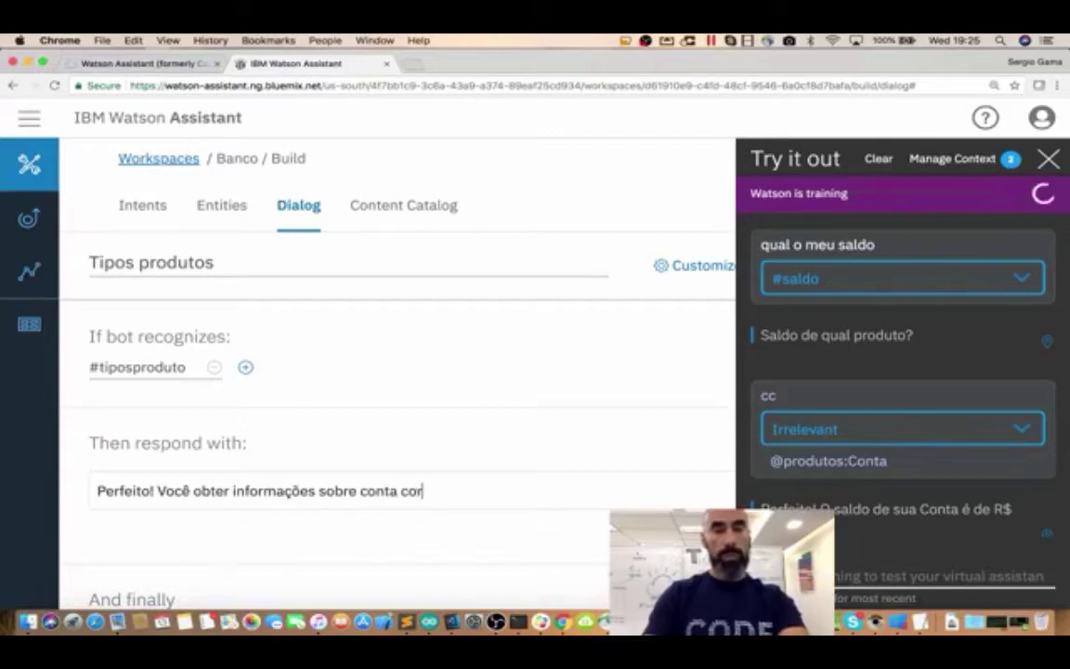
{"action": "type", "text": "rente ou po"}
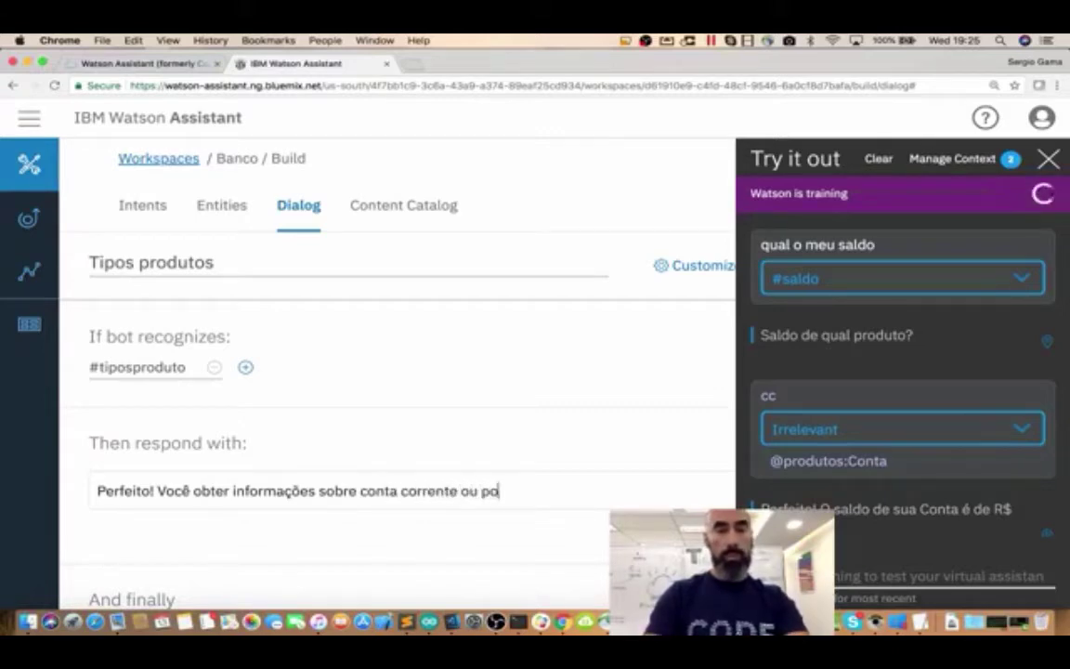
{"action": "type", "text": "upanç"}
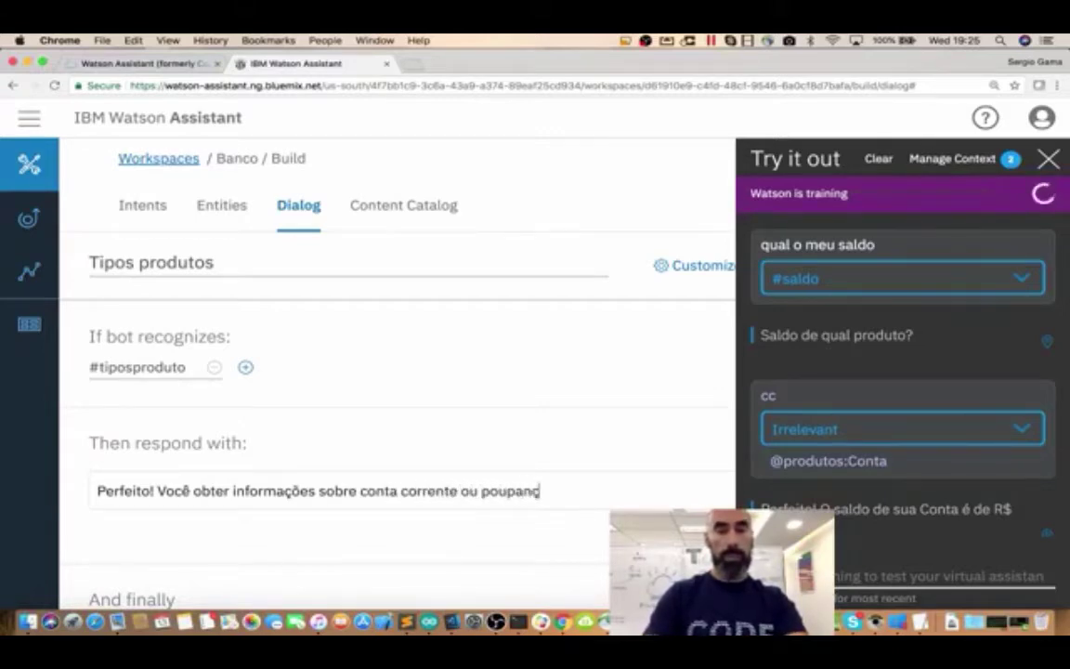
{"action": "type", "text": "a."}
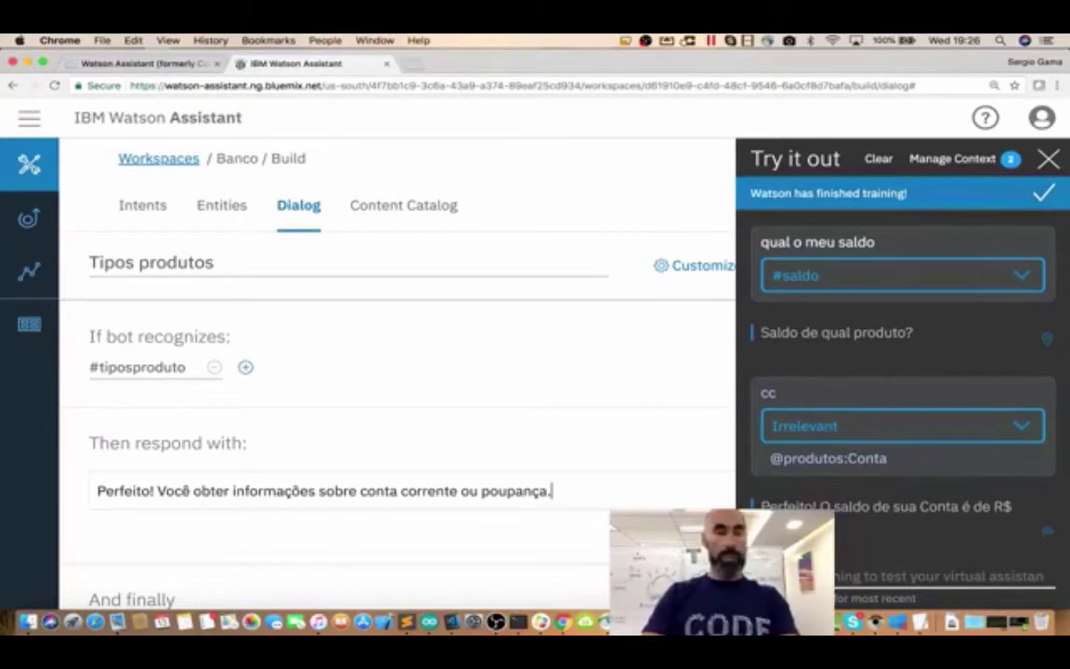
Insert the missing word "pode" after "Você" in the Tipos produtos node's response
{"action": "scroll", "coordinate": [520, 472], "scroll_direction": "down", "scroll_amount": 1}
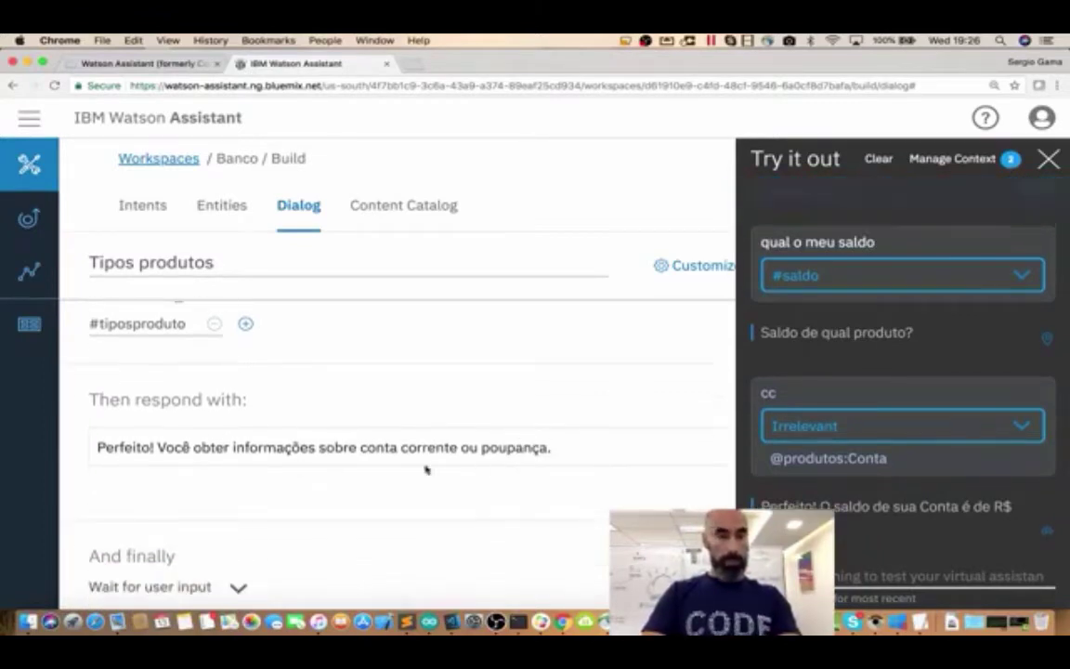
{"action": "left_click", "coordinate": [192, 447]}
{"action": "type", "text": "pode"}
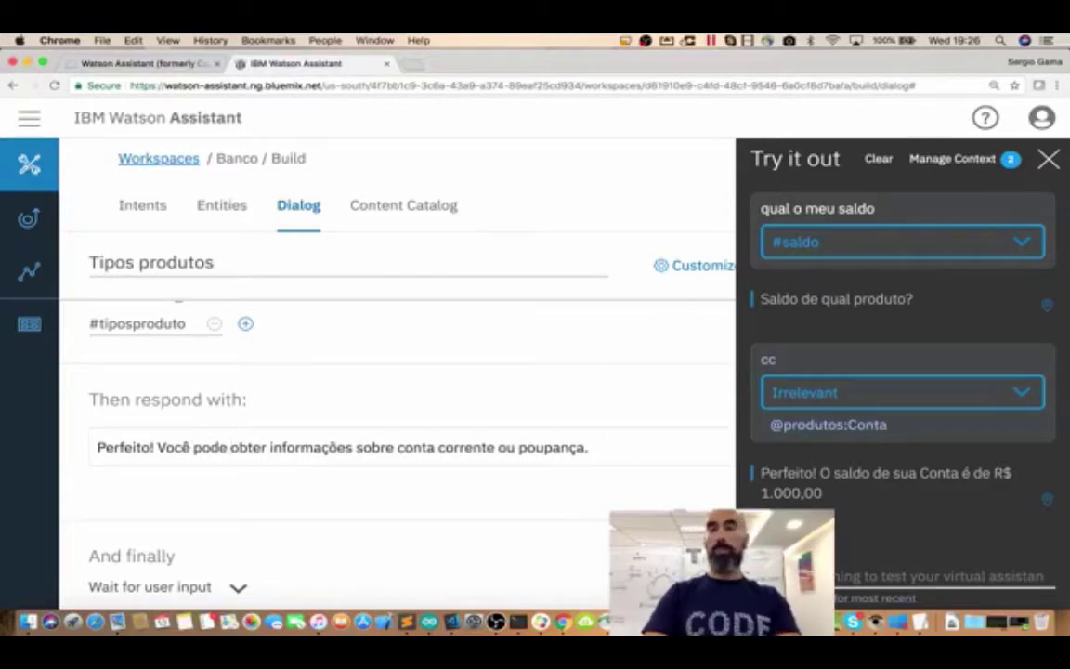
{"action": "left_click", "coordinate": [1047, 159]}
{"action": "left_click", "coordinate": [1012, 158]}
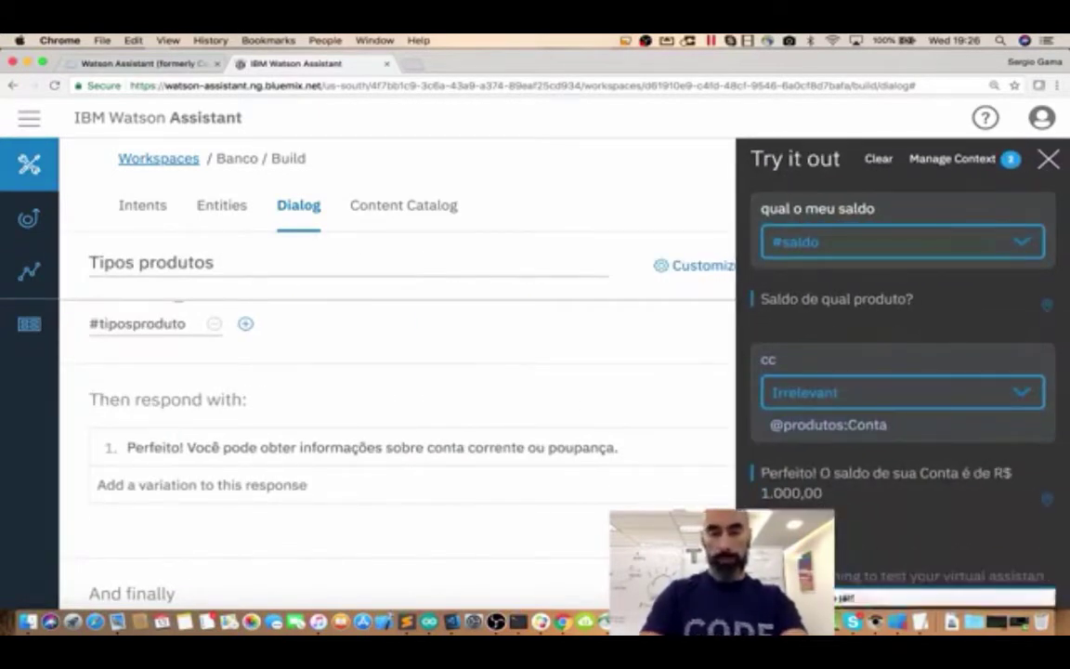
Test the chatbot with the question "quais produtos eu poderia perguntar pra vc?"
{"action": "type", "text": "p"}
{"action": "type", "text": "os "}
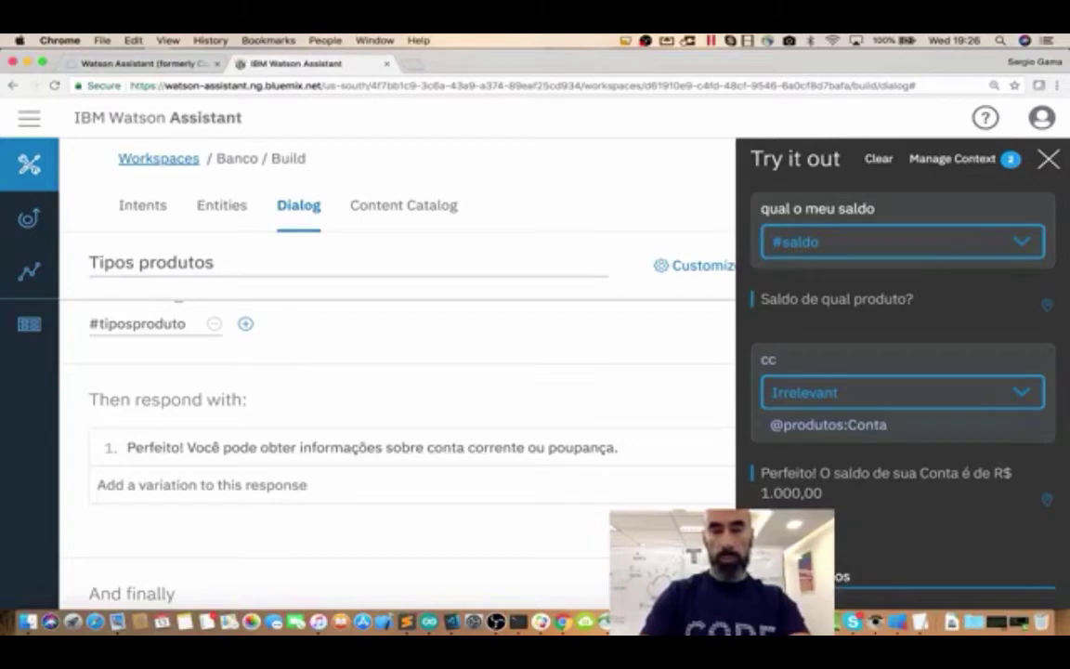
{"action": "type", "text": "eu poderia per"}
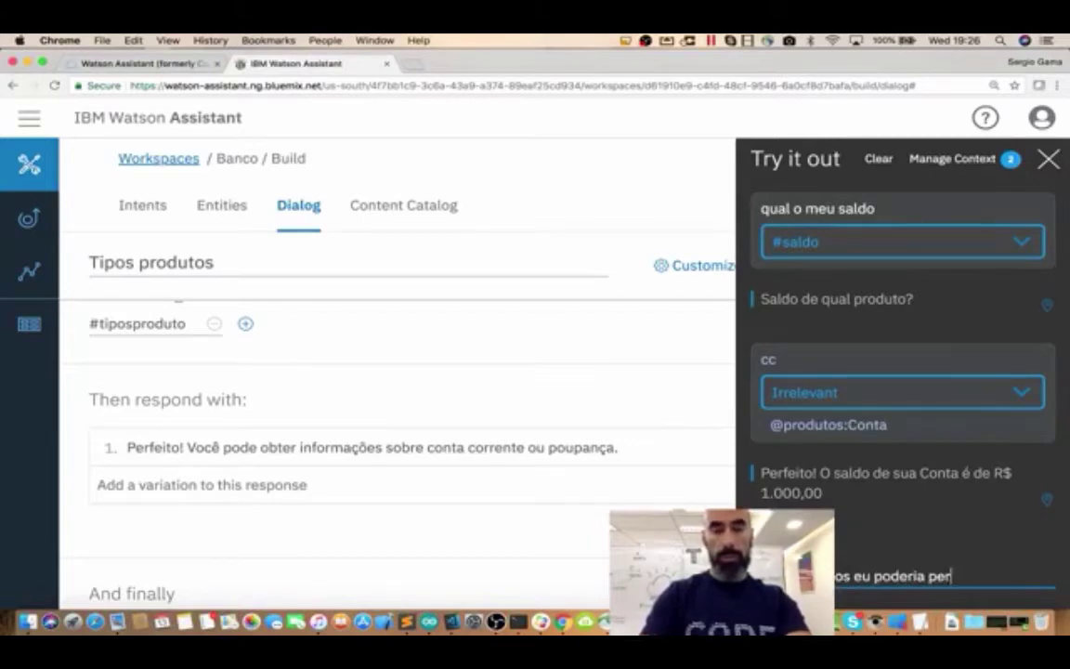
{"action": "type", "text": "guntar pra vc"}
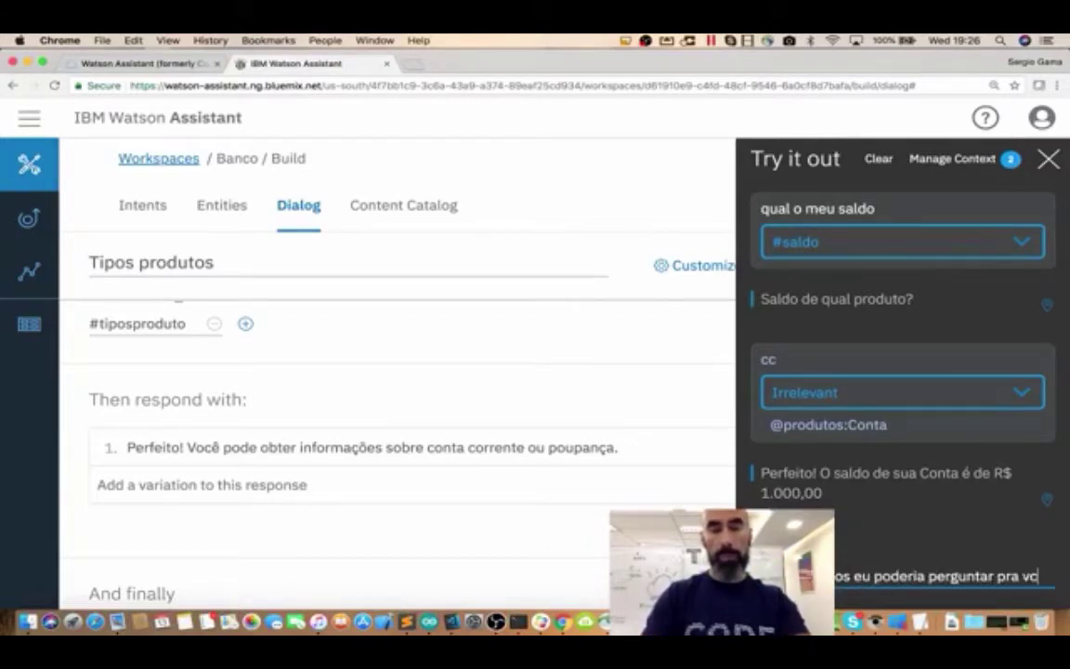
{"action": "type", "text": "?"}
{"action": "key", "text": "Return"}
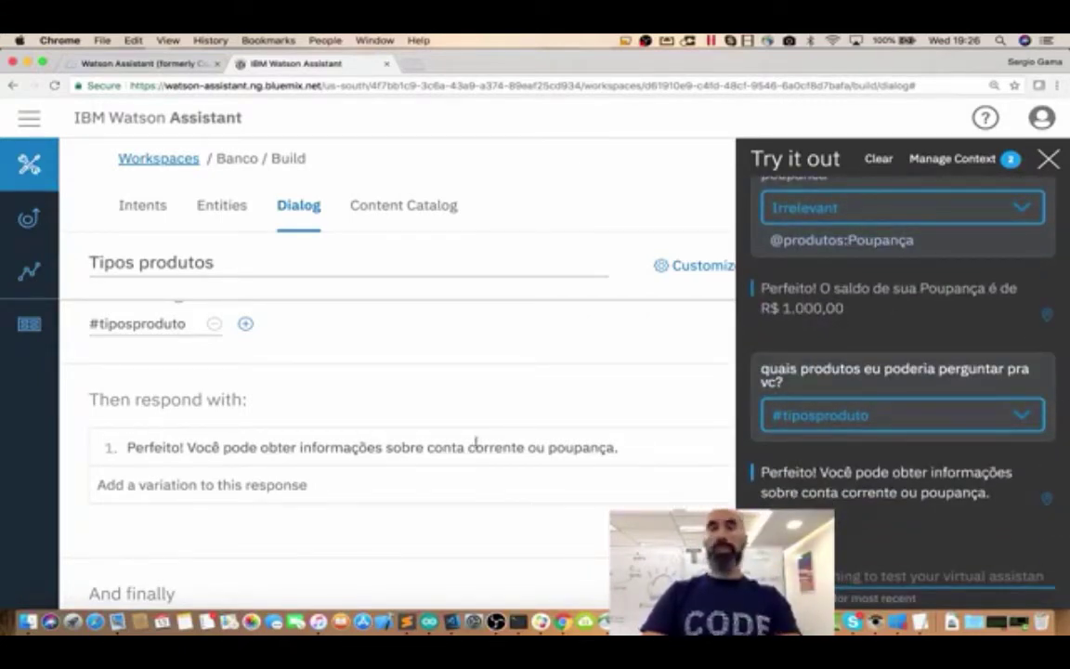
Close the test chat and show the Saldo node's settings for digressions away from the node
{"action": "left_click", "coordinate": [1047, 158]}
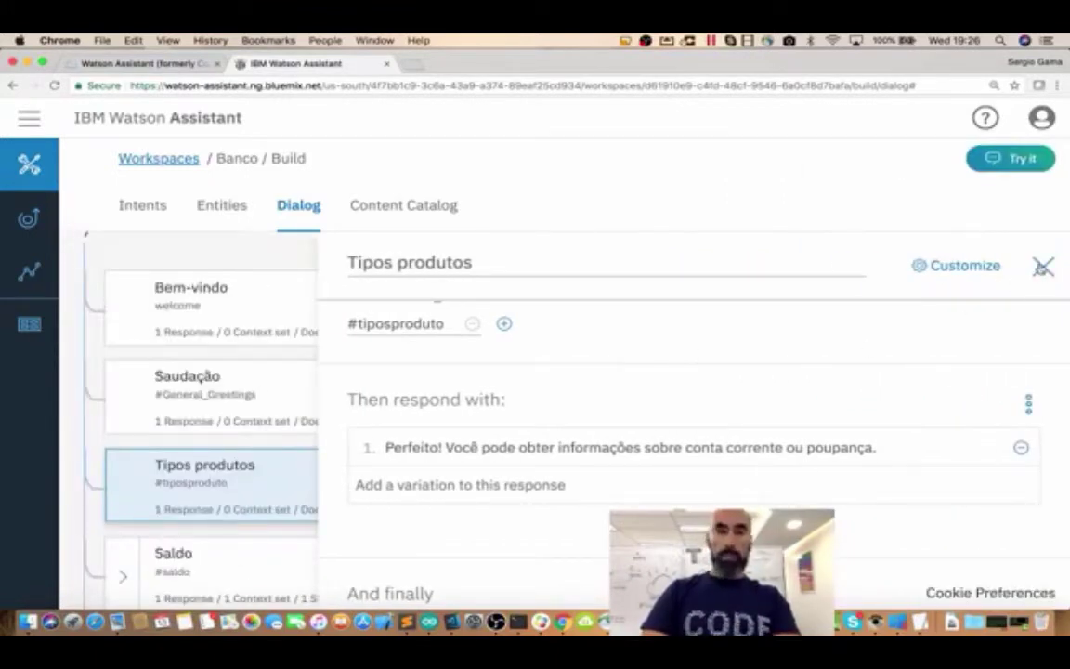
{"action": "left_click", "coordinate": [1042, 267]}
{"action": "scroll", "coordinate": [582, 487], "scroll_direction": "down", "scroll_amount": 3}
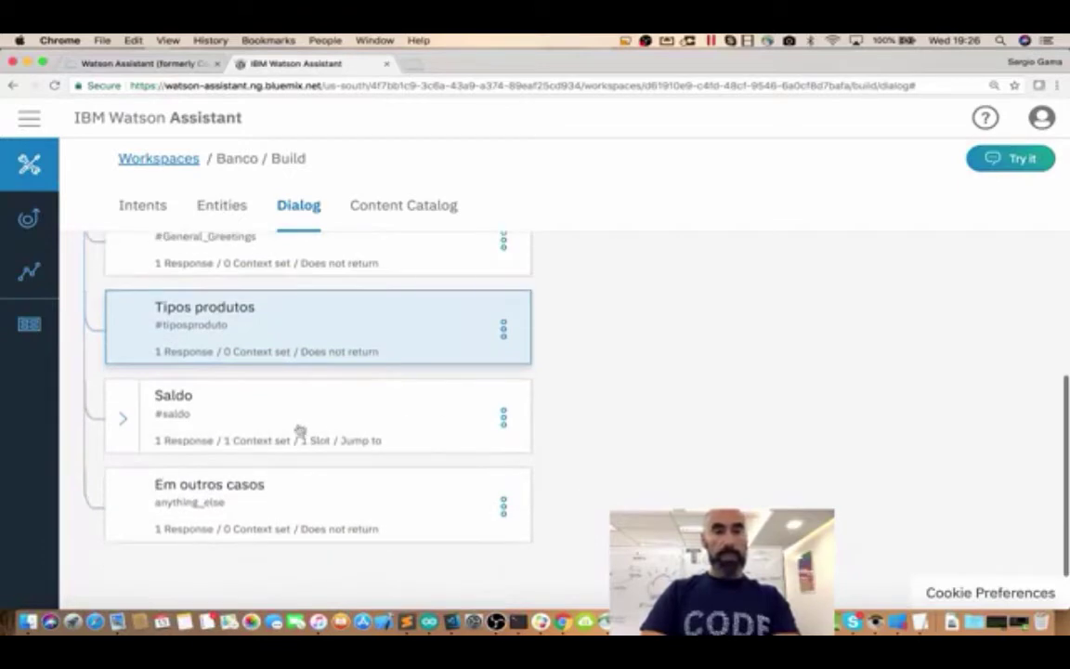
{"action": "left_click", "coordinate": [279, 426]}
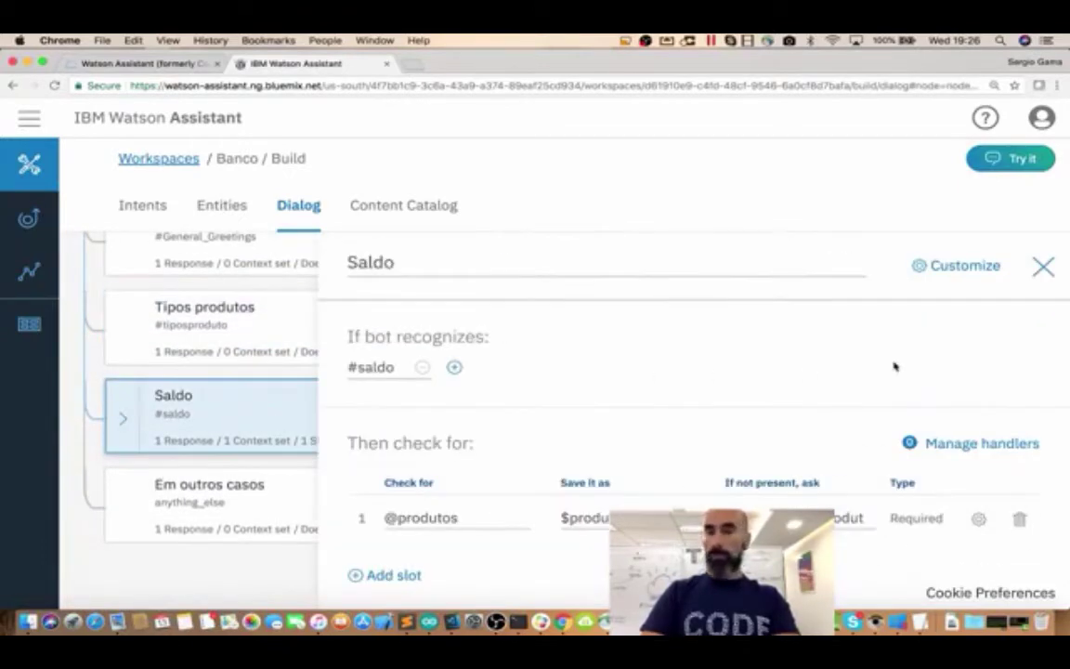
{"action": "scroll", "coordinate": [919, 330], "scroll_direction": "down", "scroll_amount": 1}
{"action": "left_click", "coordinate": [949, 268]}
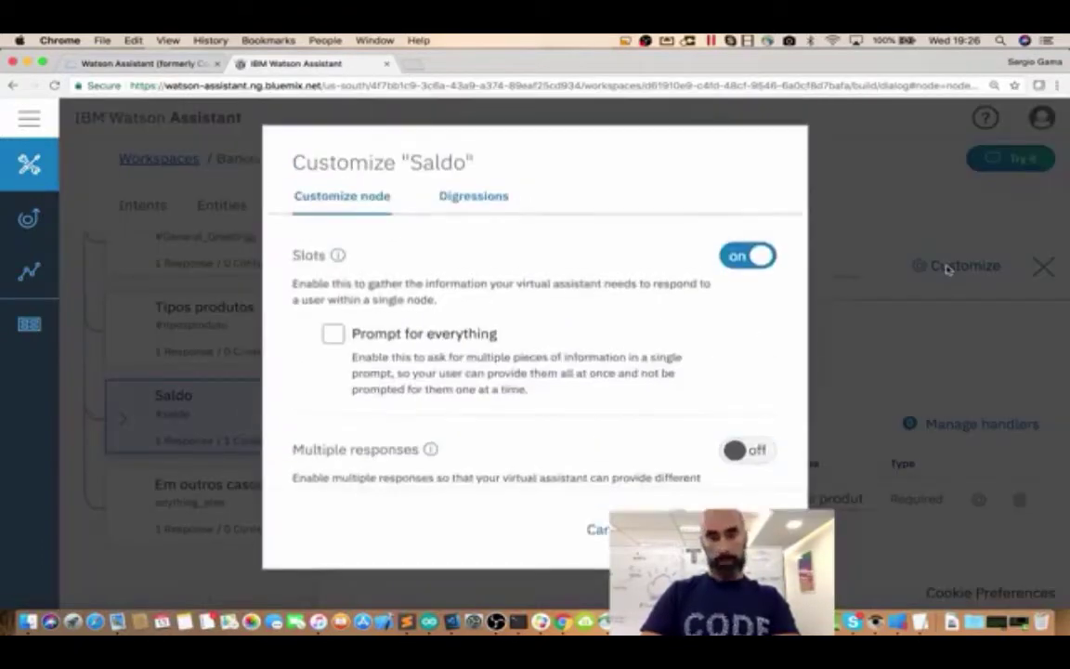
{"action": "left_click", "coordinate": [477, 199]}
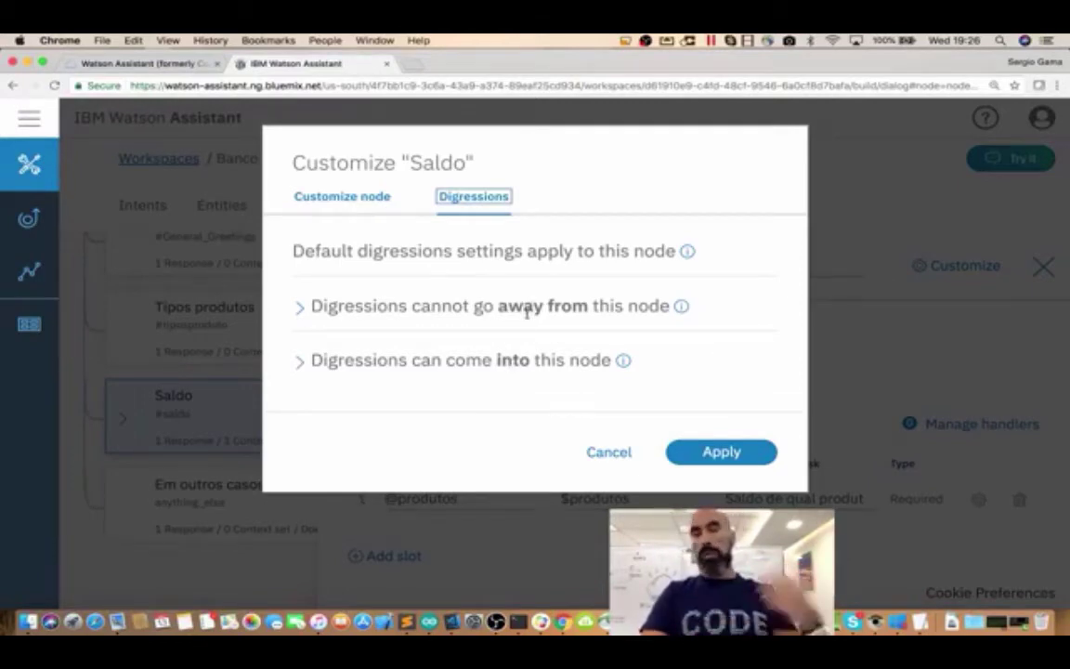
{"action": "left_click", "coordinate": [299, 310]}
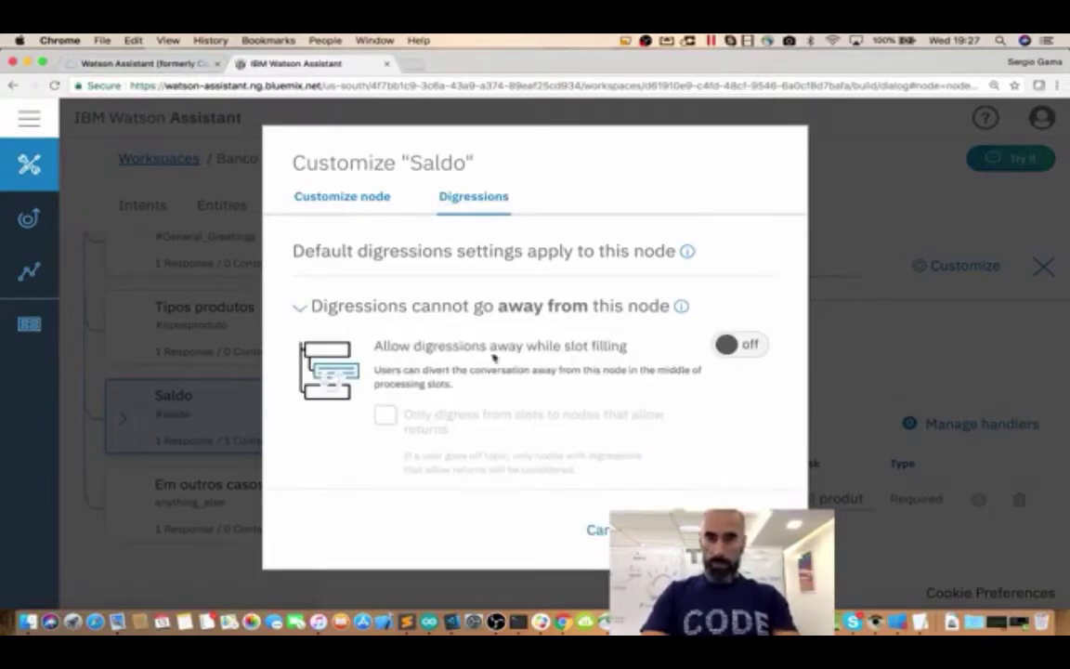
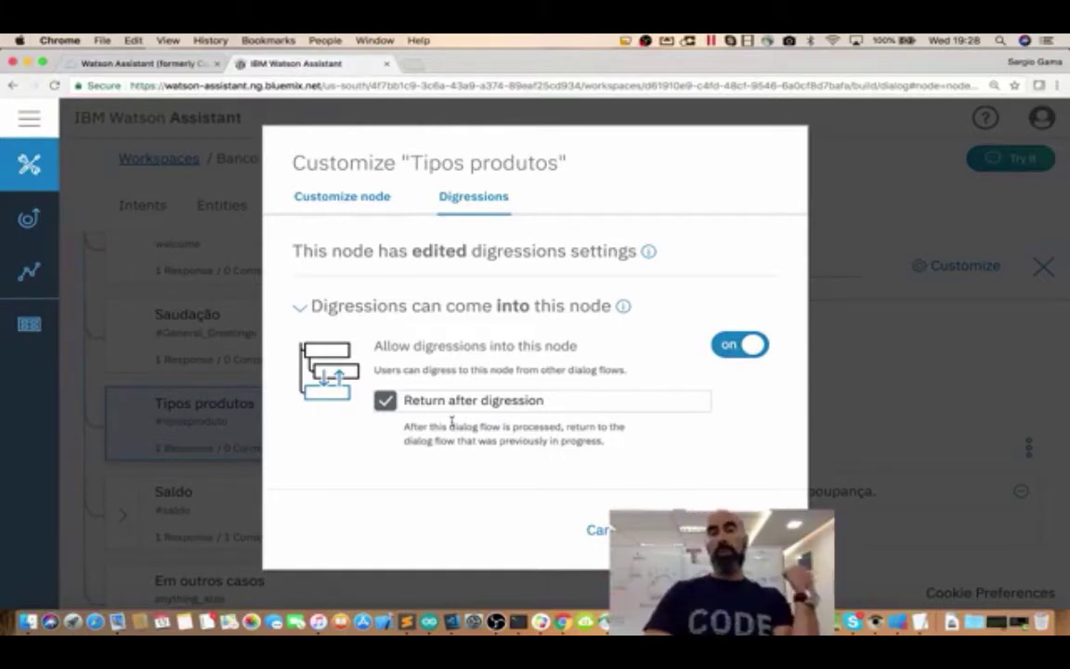
Apply the Tipos produtos node's digression settings with Return after digression enabled, and close the node
{"action": "left_click", "coordinate": [750, 528]}
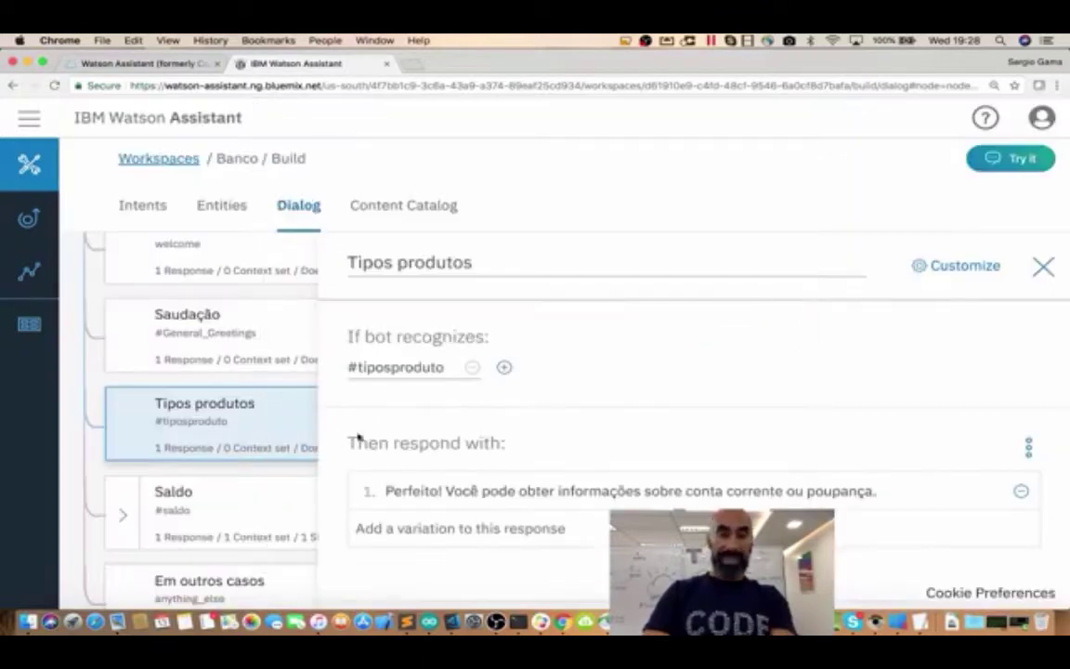
{"action": "left_click", "coordinate": [1043, 266]}
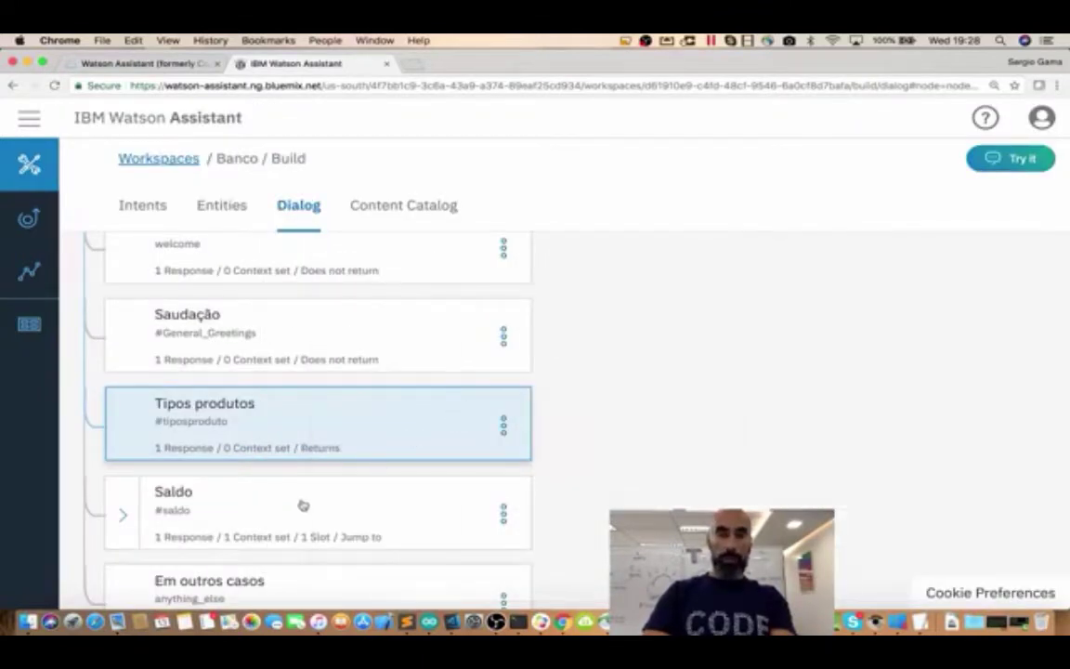
Allow digressions away from the Saldo node while slot filling, only to nodes that allow returns
{"action": "left_click", "coordinate": [302, 504]}
{"action": "left_click", "coordinate": [955, 266]}
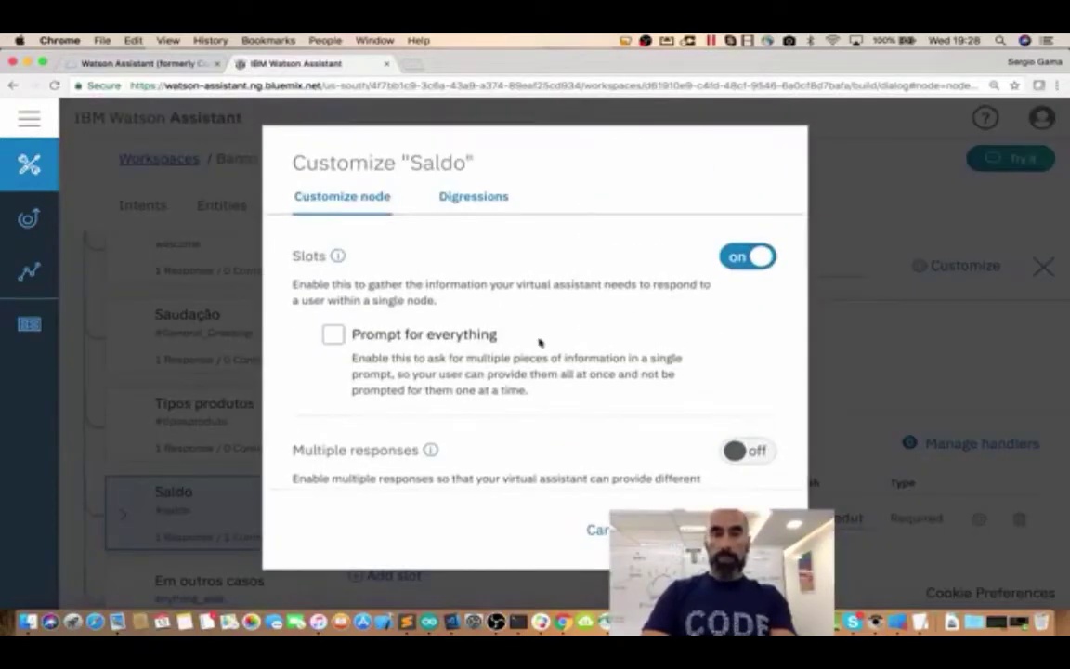
{"action": "left_click", "coordinate": [473, 197]}
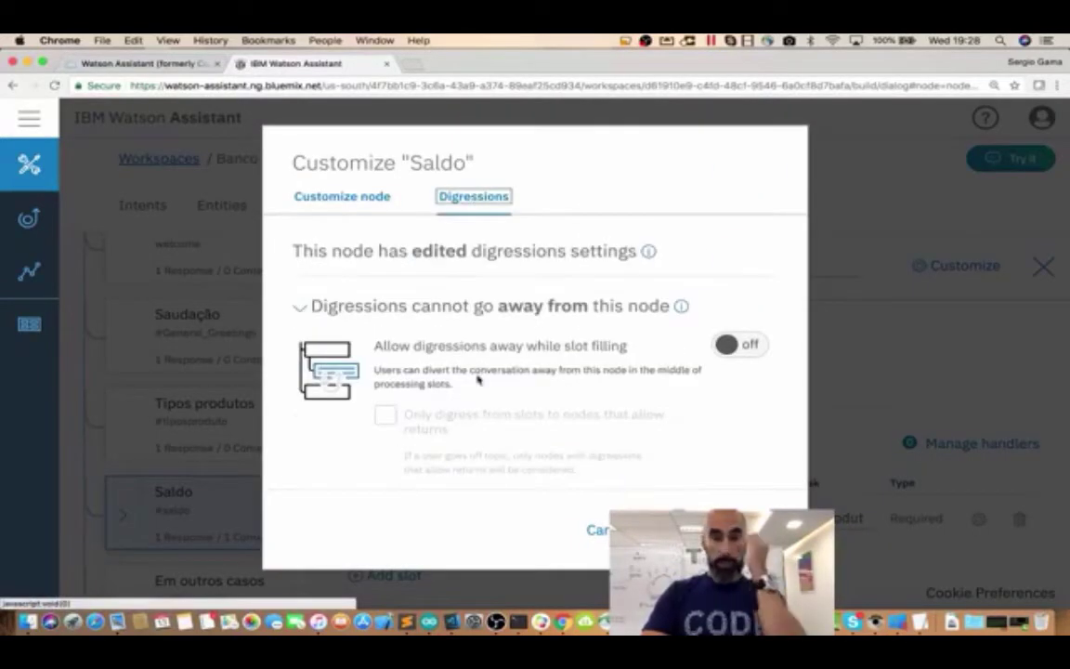
{"action": "left_click", "coordinate": [750, 346]}
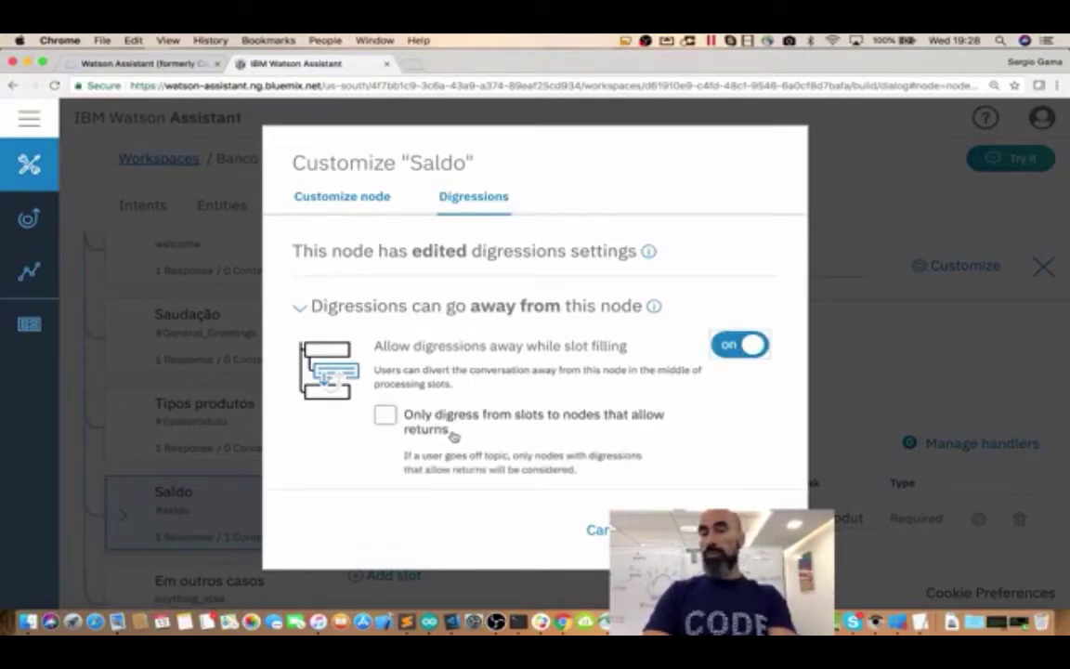
{"action": "left_click", "coordinate": [386, 415]}
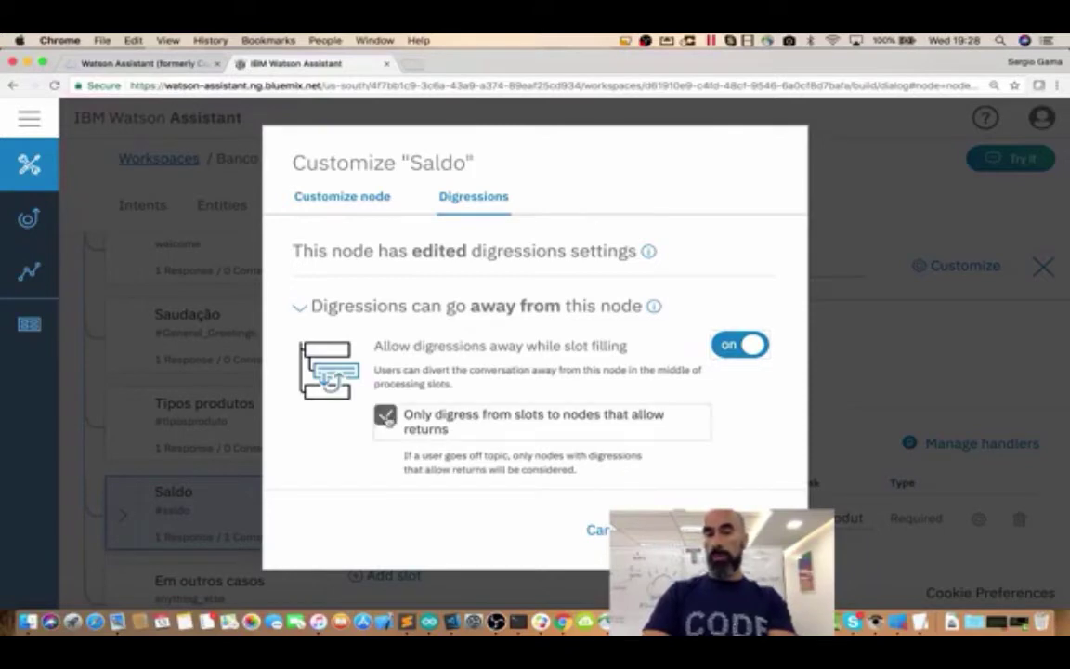
Turn off digressions into the Saldo node, apply its customization and close the node
{"action": "scroll", "coordinate": [590, 444], "scroll_direction": "down", "scroll_amount": 3}
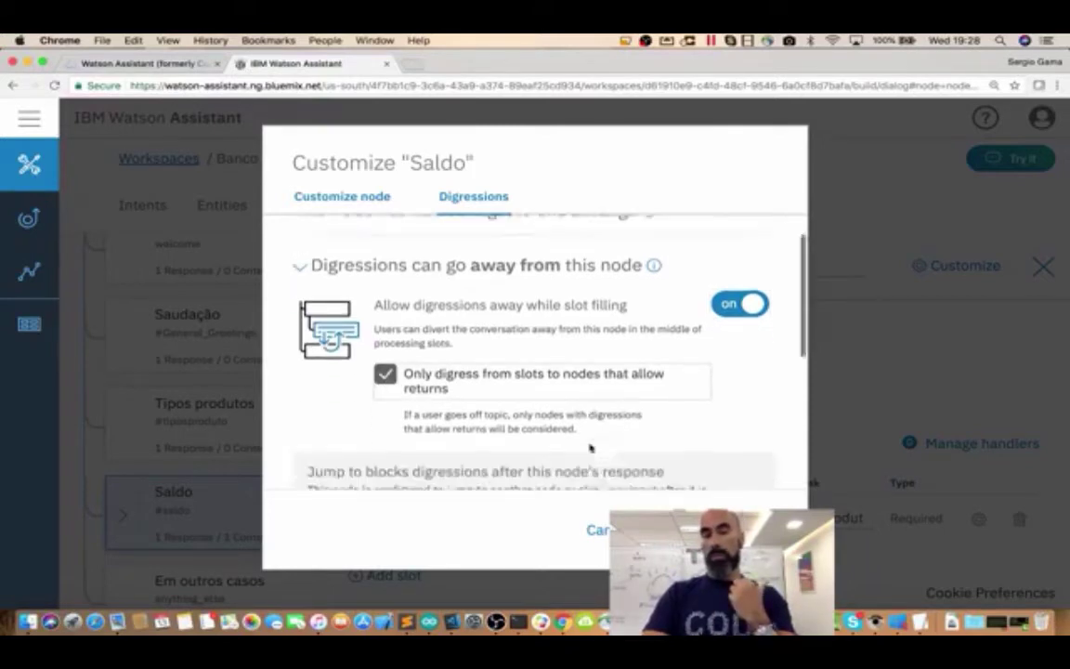
{"action": "scroll", "coordinate": [493, 414], "scroll_direction": "down", "scroll_amount": 4}
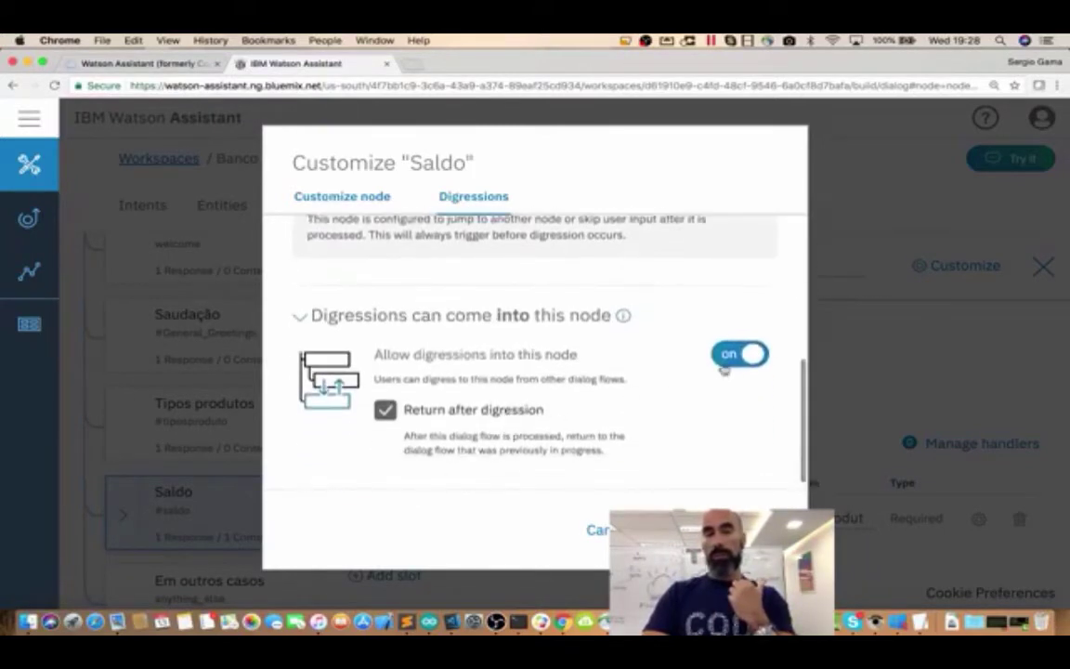
{"action": "left_click", "coordinate": [727, 353]}
{"action": "left_click", "coordinate": [734, 530]}
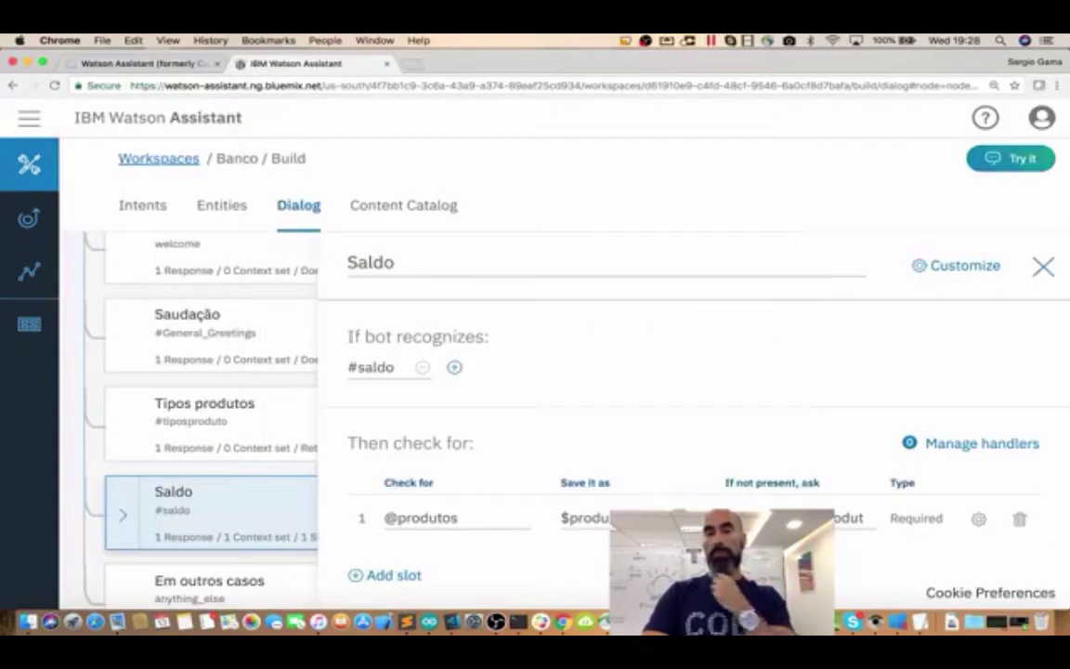
{"action": "left_click", "coordinate": [1043, 267]}
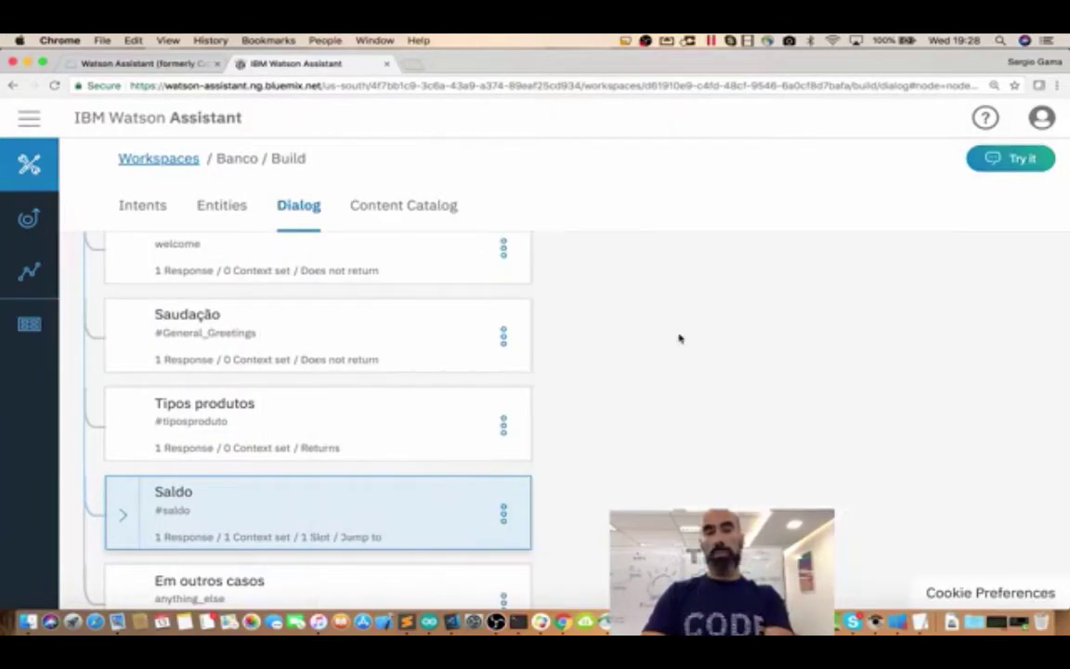
Review the dialog tree and the Tipos produtos node's condition and response
{"action": "scroll", "coordinate": [602, 398], "scroll_direction": "down", "scroll_amount": 2}
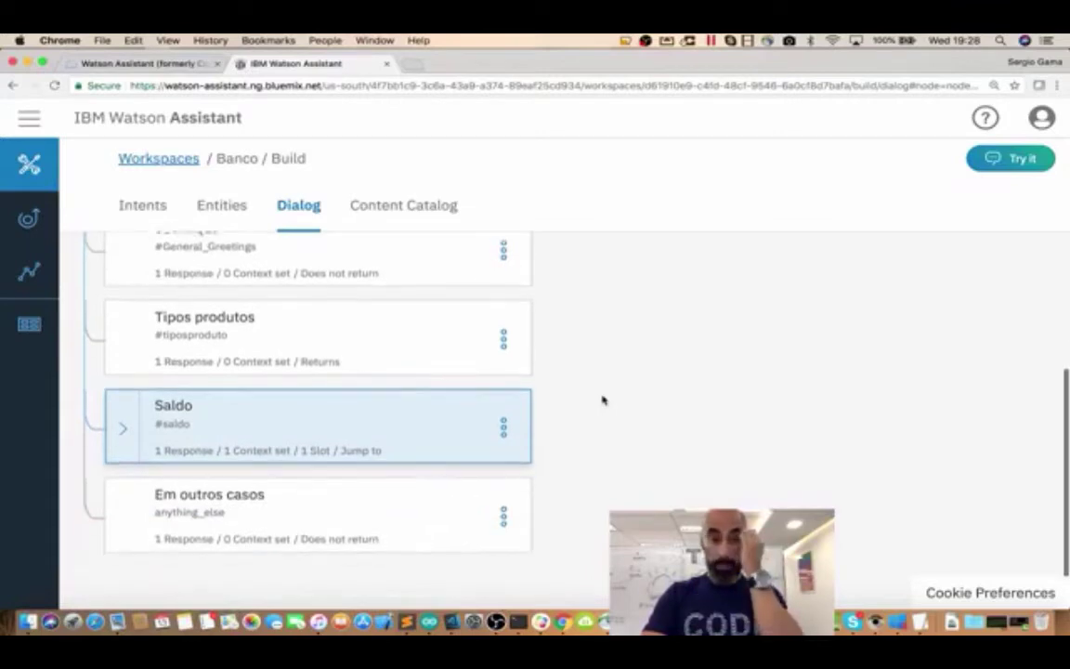
{"action": "scroll", "coordinate": [602, 398], "scroll_direction": "up", "scroll_amount": 3}
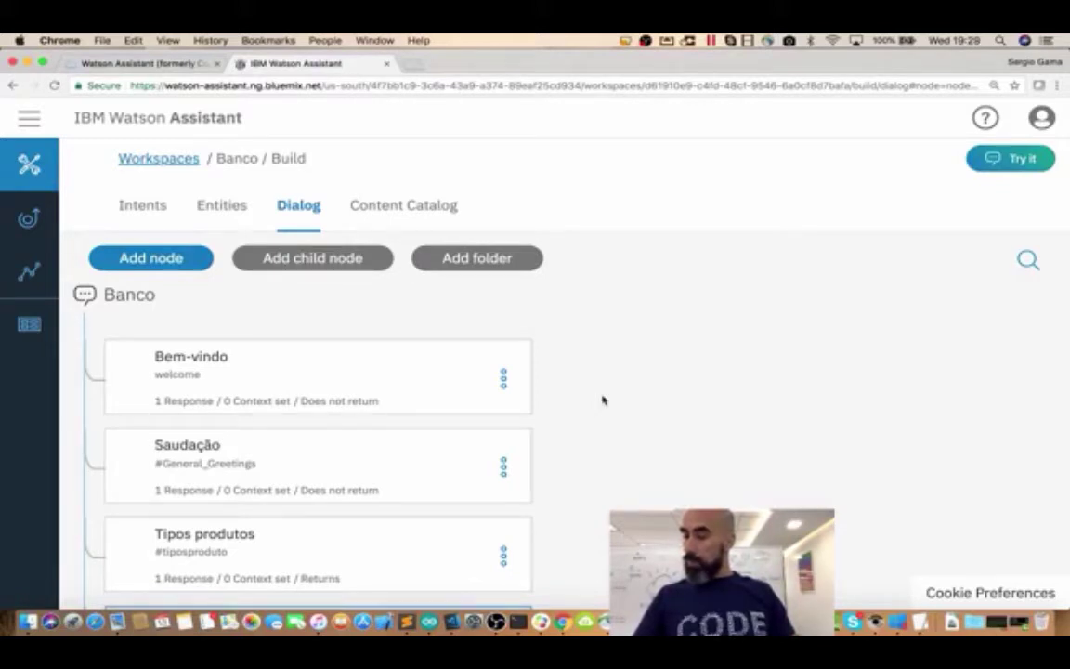
{"action": "scroll", "coordinate": [564, 436], "scroll_direction": "down", "scroll_amount": 2}
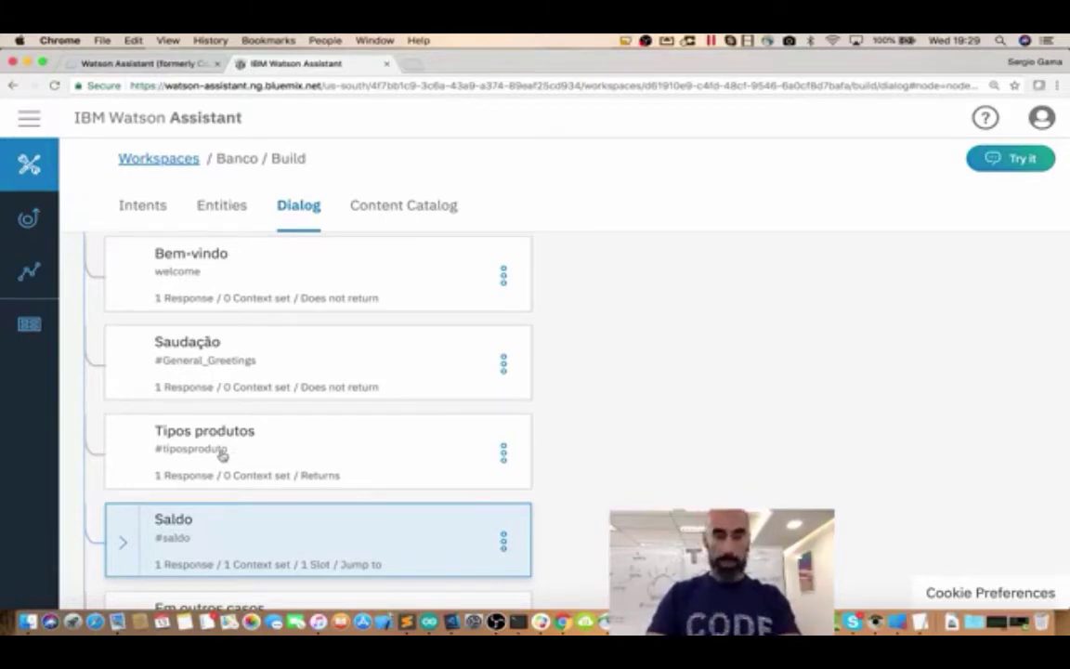
{"action": "left_click", "coordinate": [252, 455]}
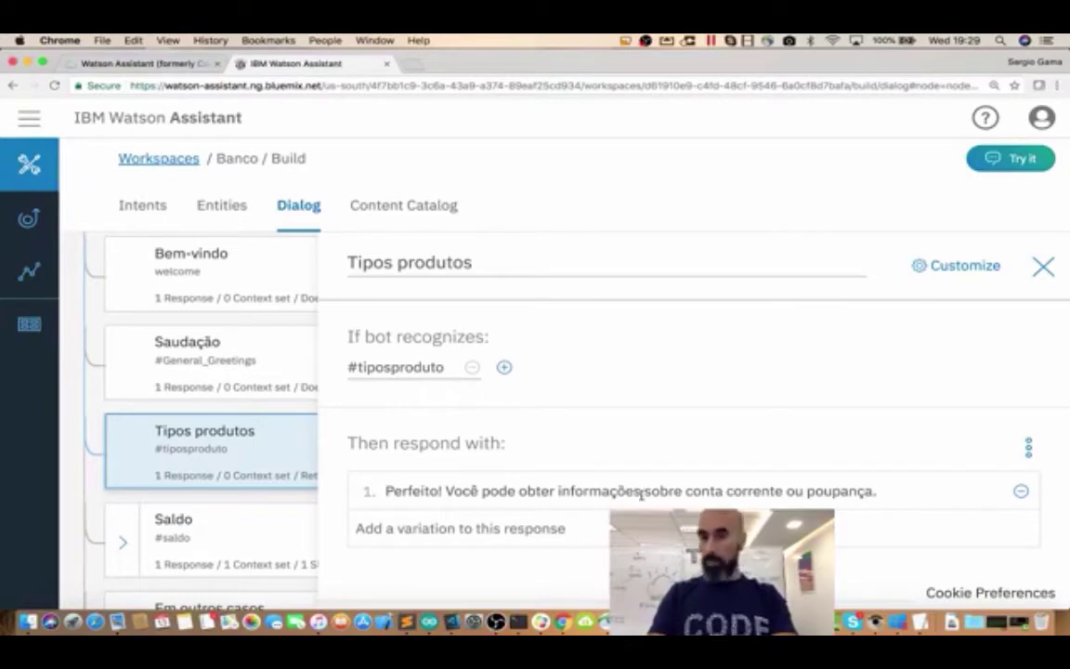
{"action": "left_click", "coordinate": [1044, 267]}
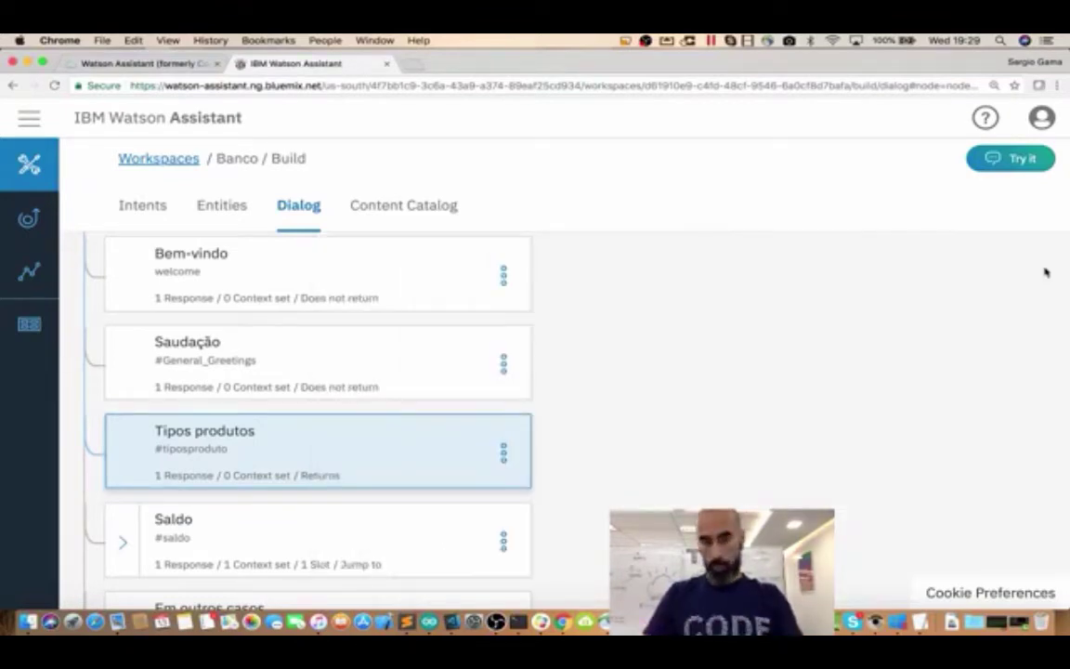
Expand the Saldo node's child branch and review its settings for digressing away during slot filling
{"action": "scroll", "coordinate": [503, 404], "scroll_direction": "down", "scroll_amount": 2}
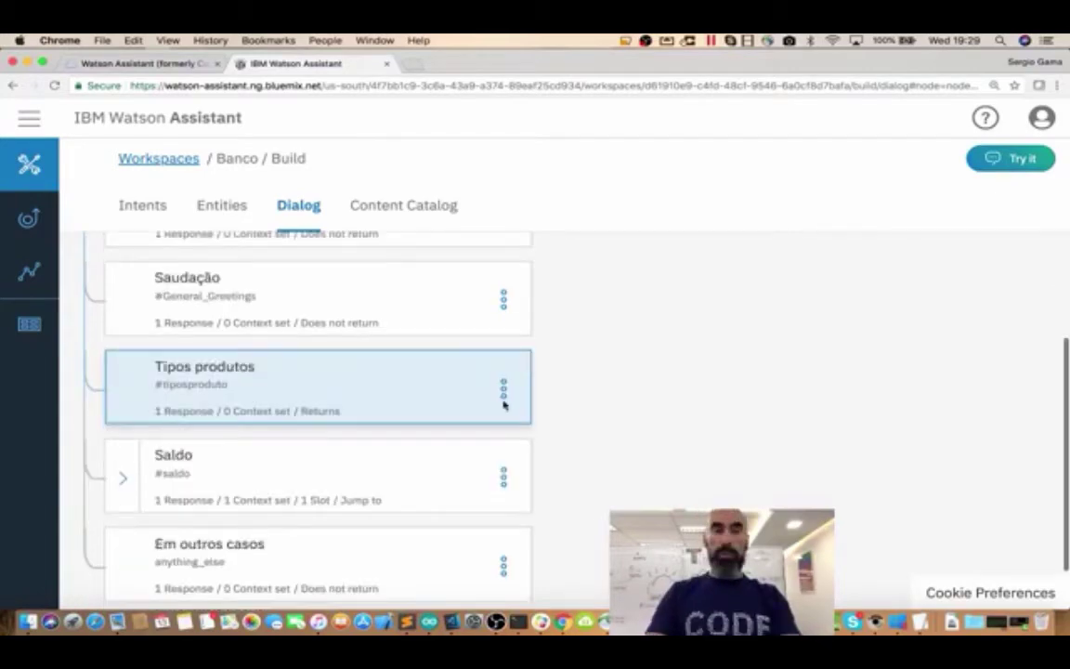
{"action": "scroll", "coordinate": [316, 418], "scroll_direction": "down", "scroll_amount": 1}
{"action": "left_click", "coordinate": [126, 437]}
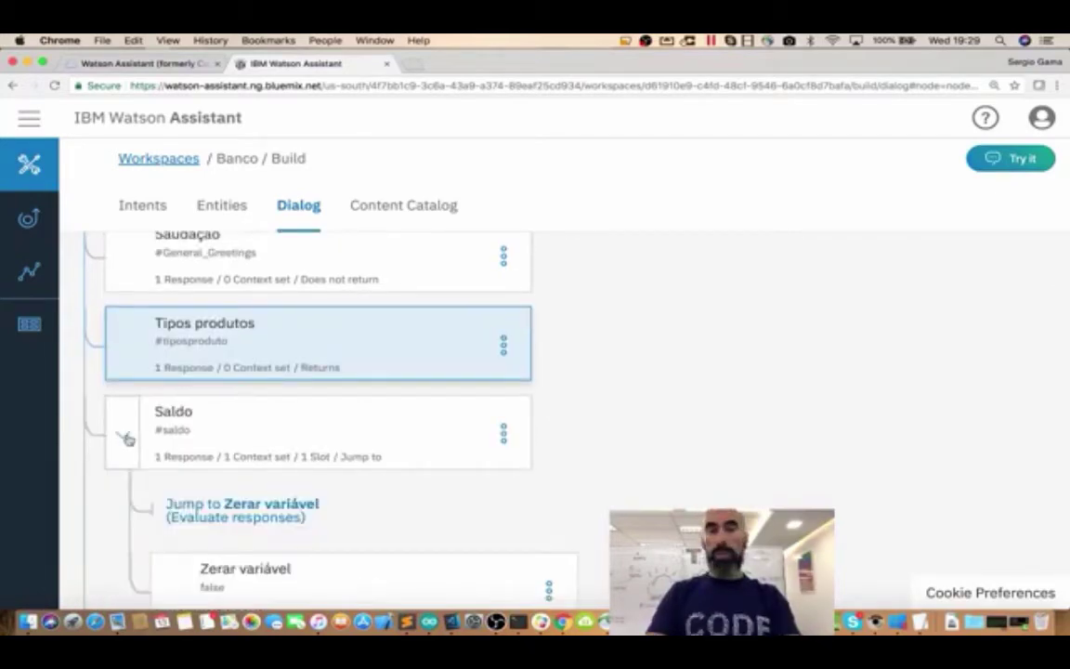
{"action": "left_click", "coordinate": [256, 437]}
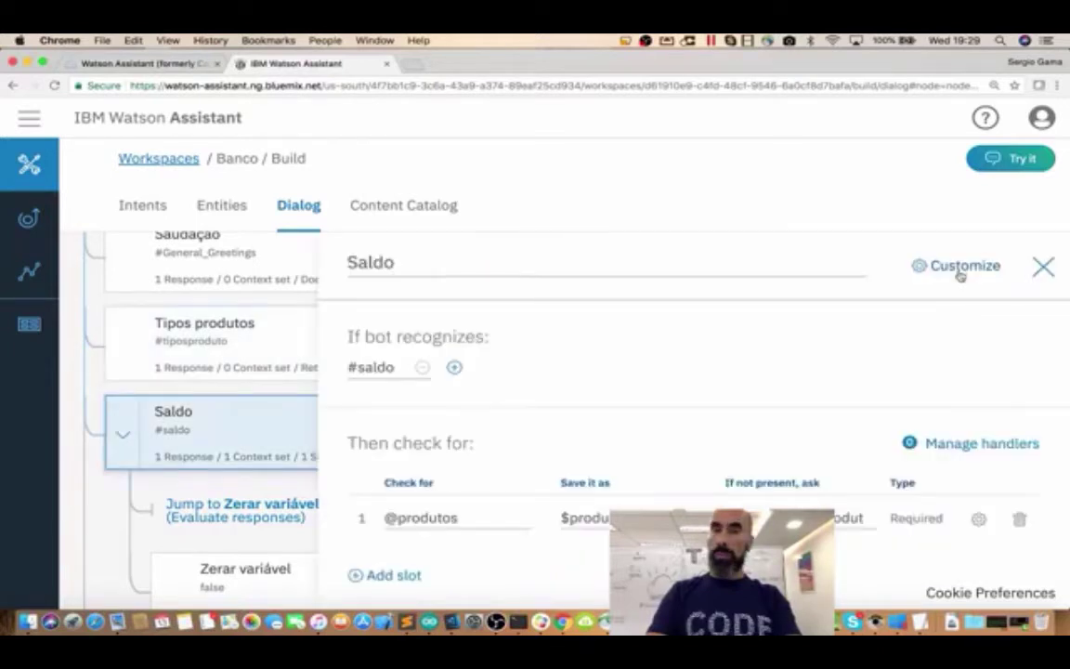
{"action": "left_click", "coordinate": [962, 268]}
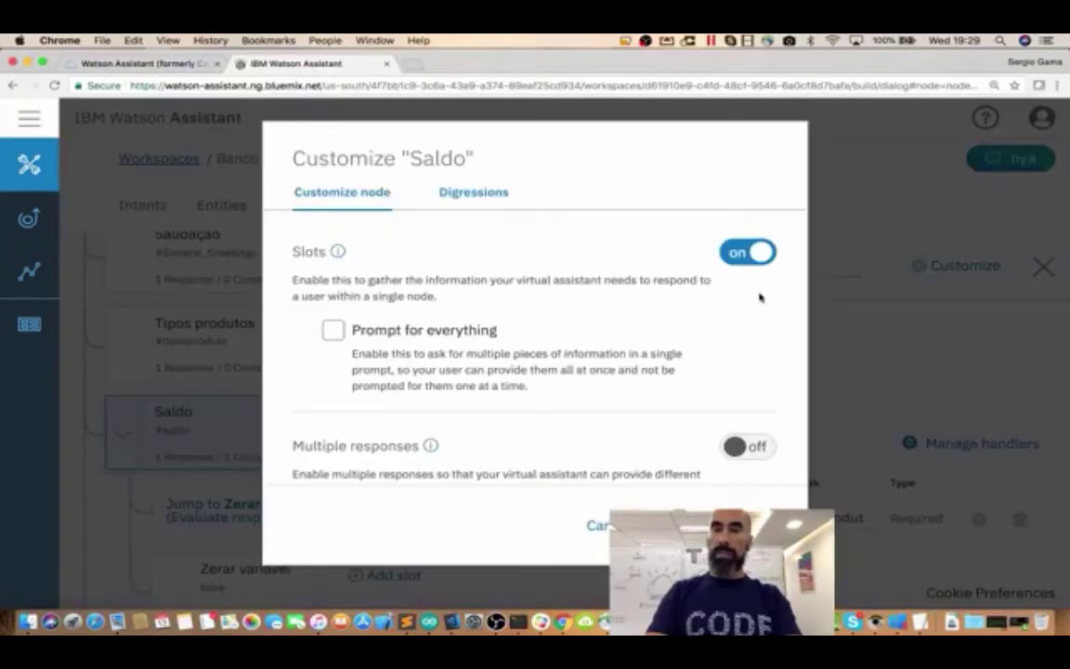
{"action": "left_click", "coordinate": [470, 198]}
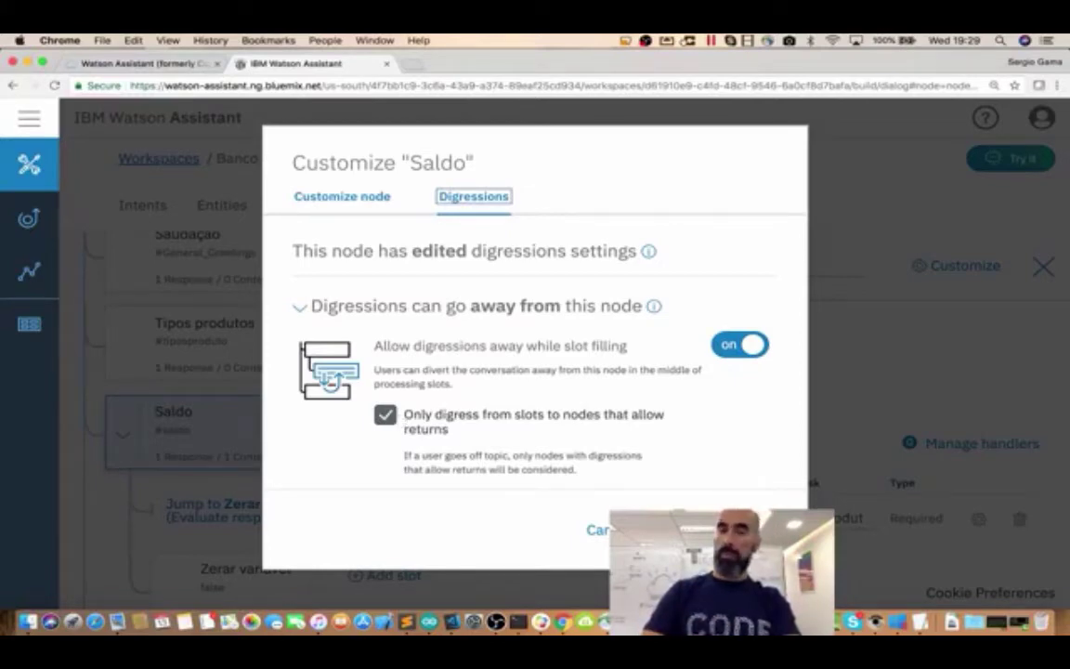
{"action": "key", "text": "Escape"}
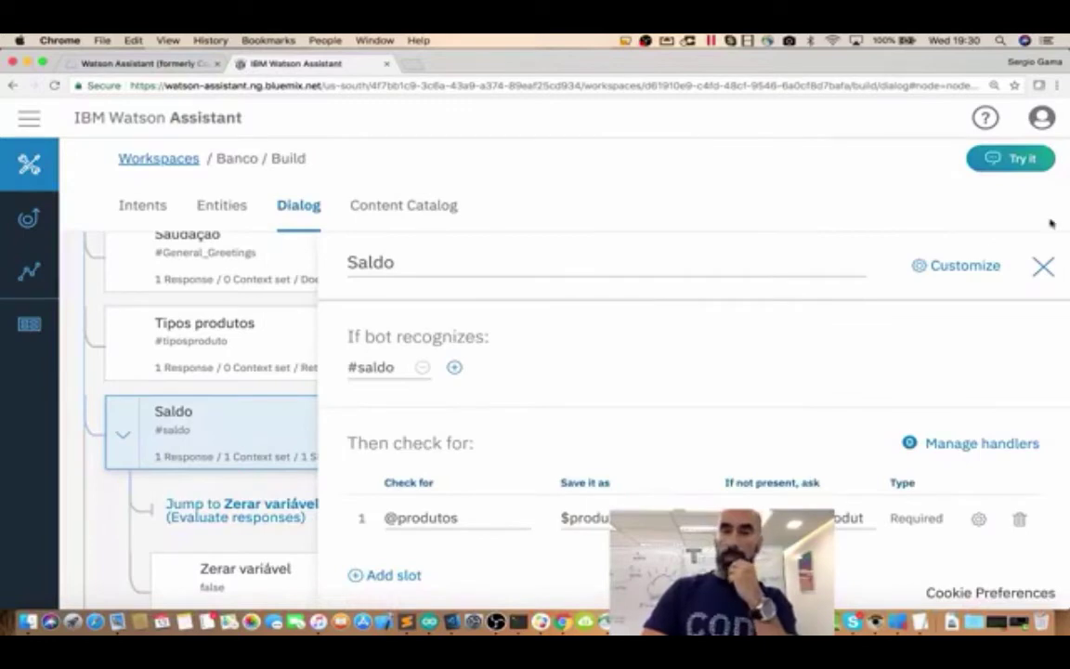
{"action": "left_click", "coordinate": [1041, 265]}
Review the Tipos produtos node's settings for incoming digressions and returning after them
{"action": "left_click", "coordinate": [251, 327]}
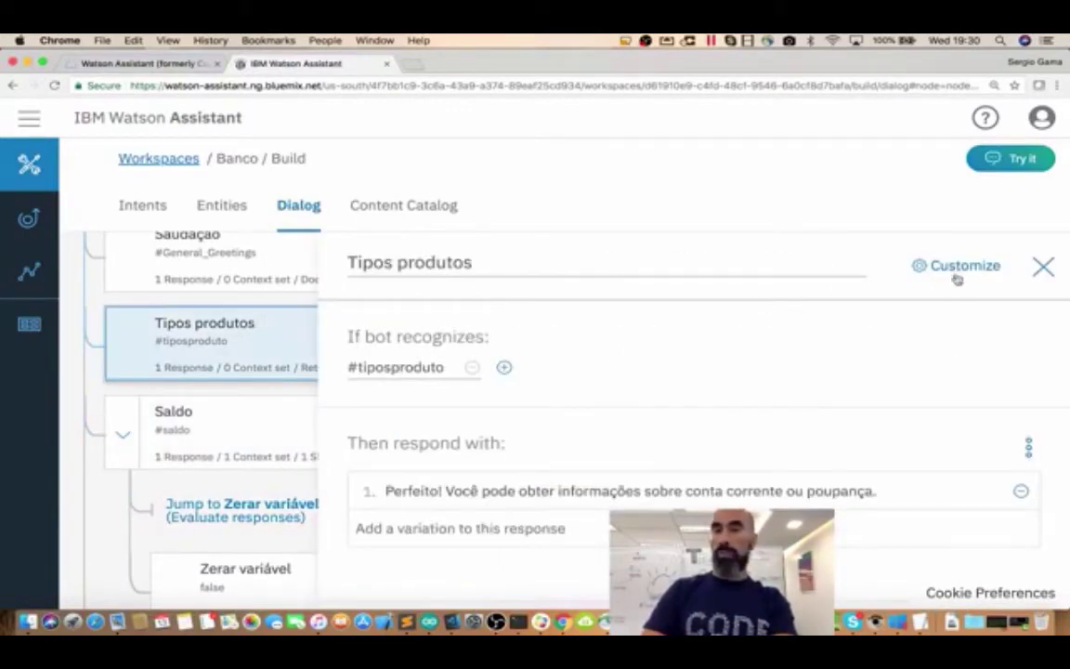
{"action": "left_click", "coordinate": [962, 267]}
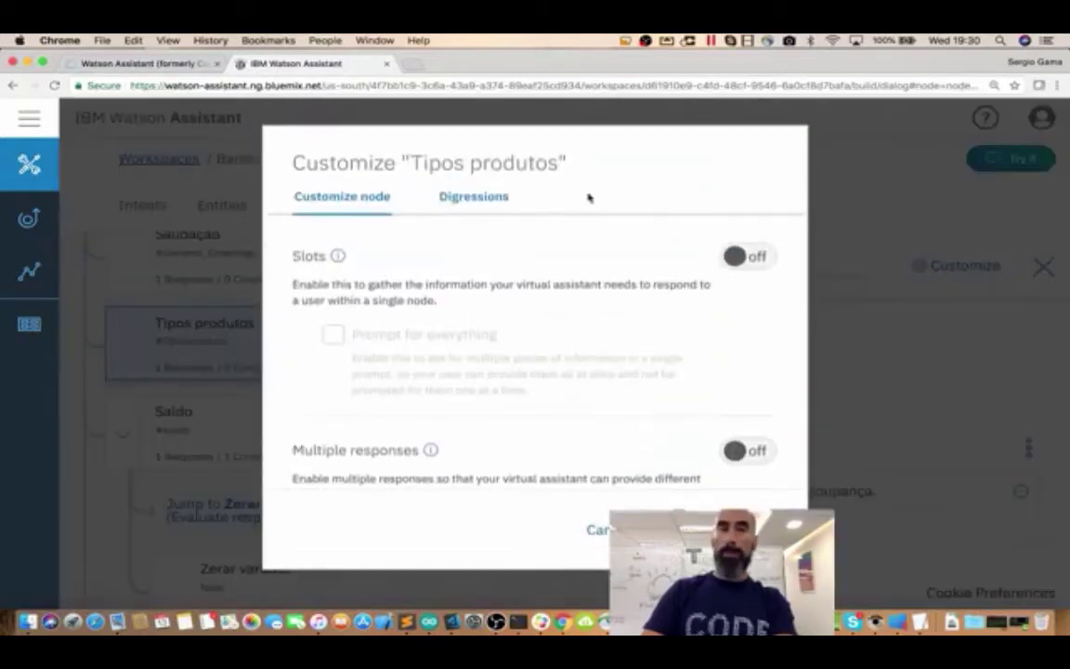
{"action": "left_click", "coordinate": [477, 198]}
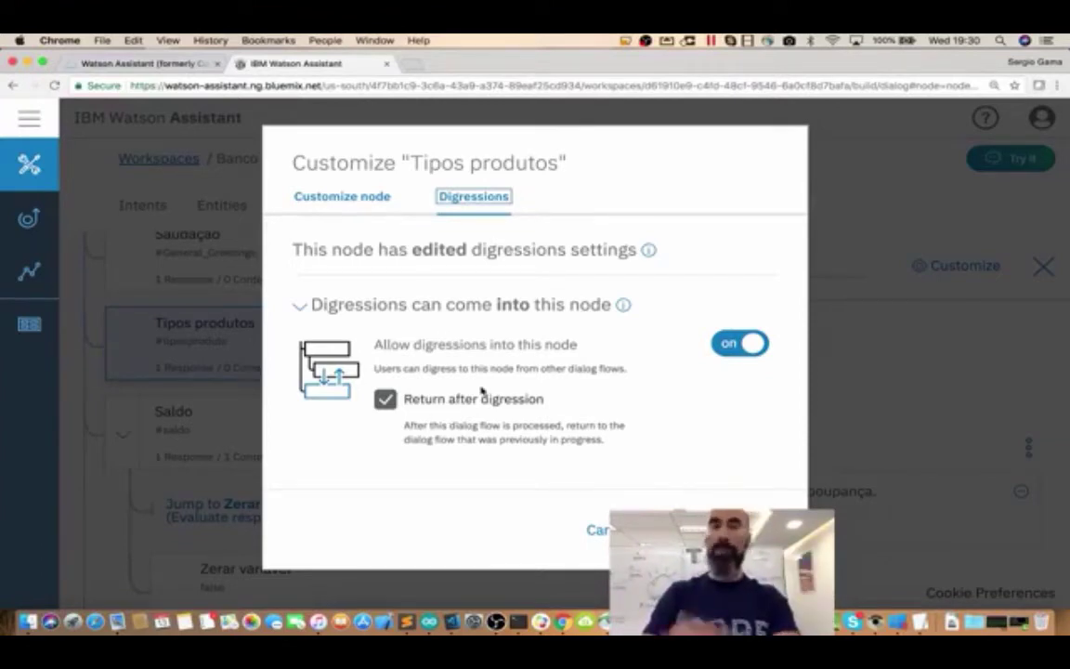
Apply the Tipos produtos customization, close the node and clear the test conversation
{"action": "left_click", "coordinate": [753, 530]}
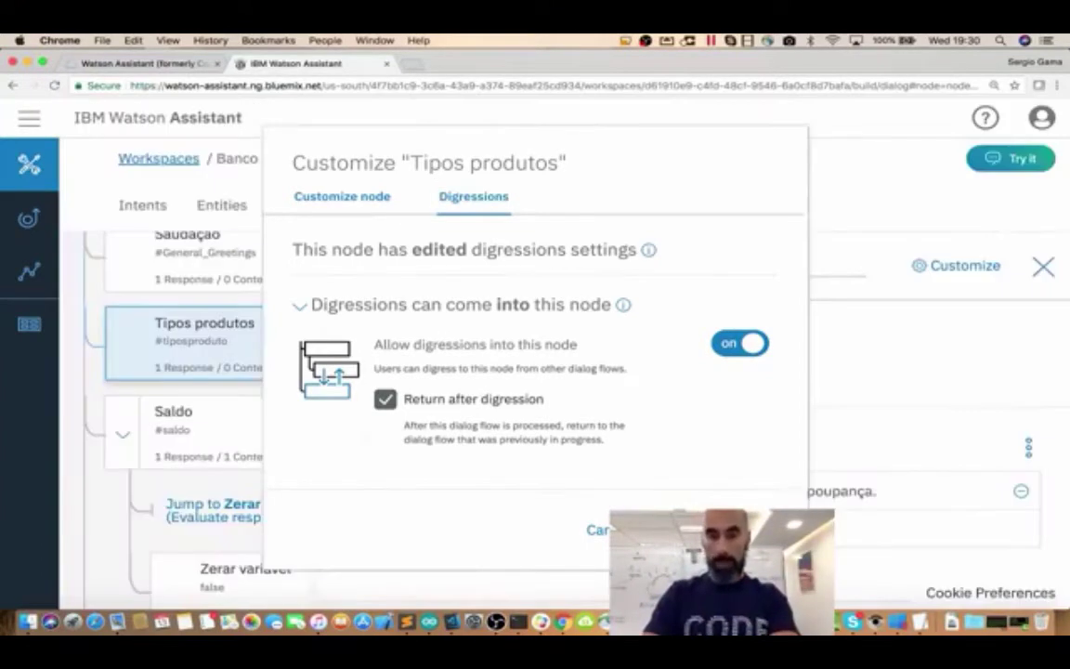
{"action": "left_click", "coordinate": [1042, 268]}
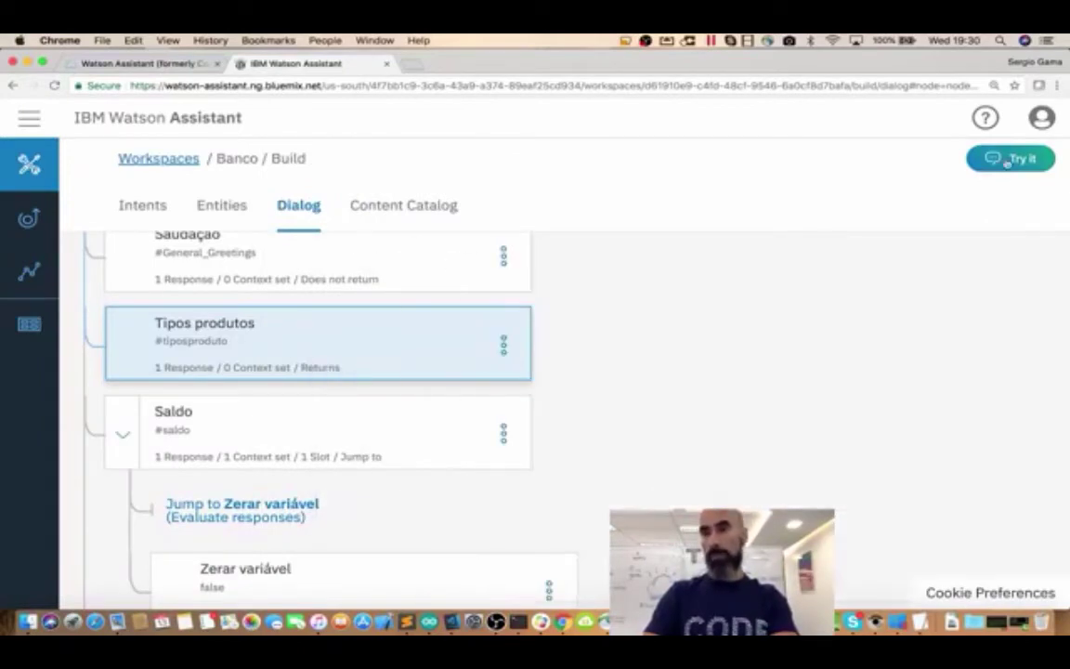
{"action": "left_click", "coordinate": [1012, 162]}
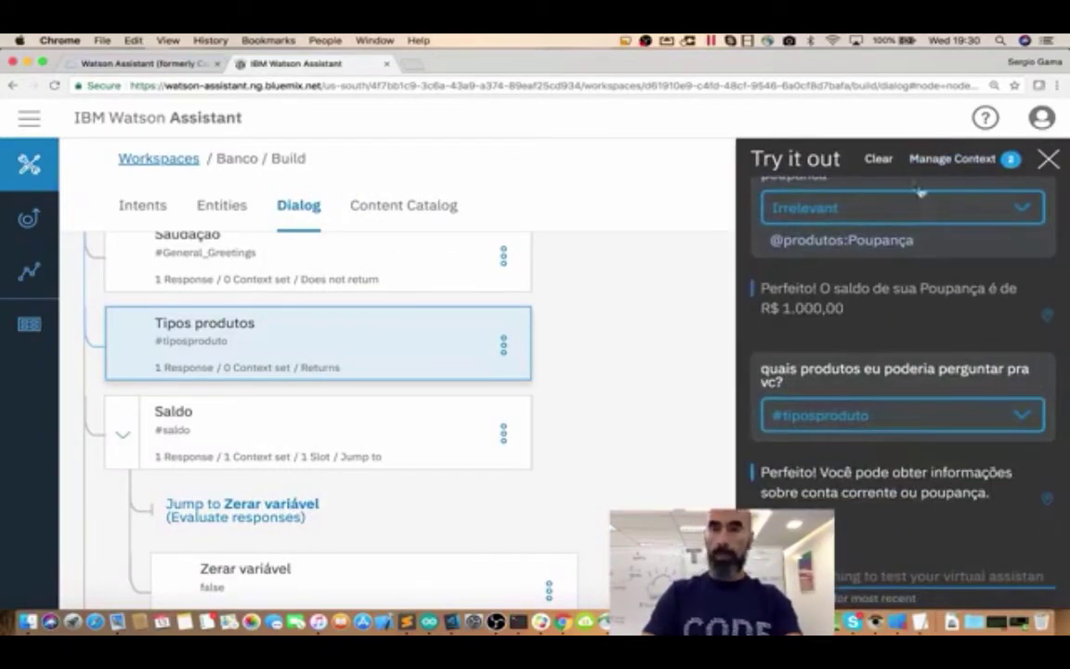
{"action": "left_click", "coordinate": [877, 158]}
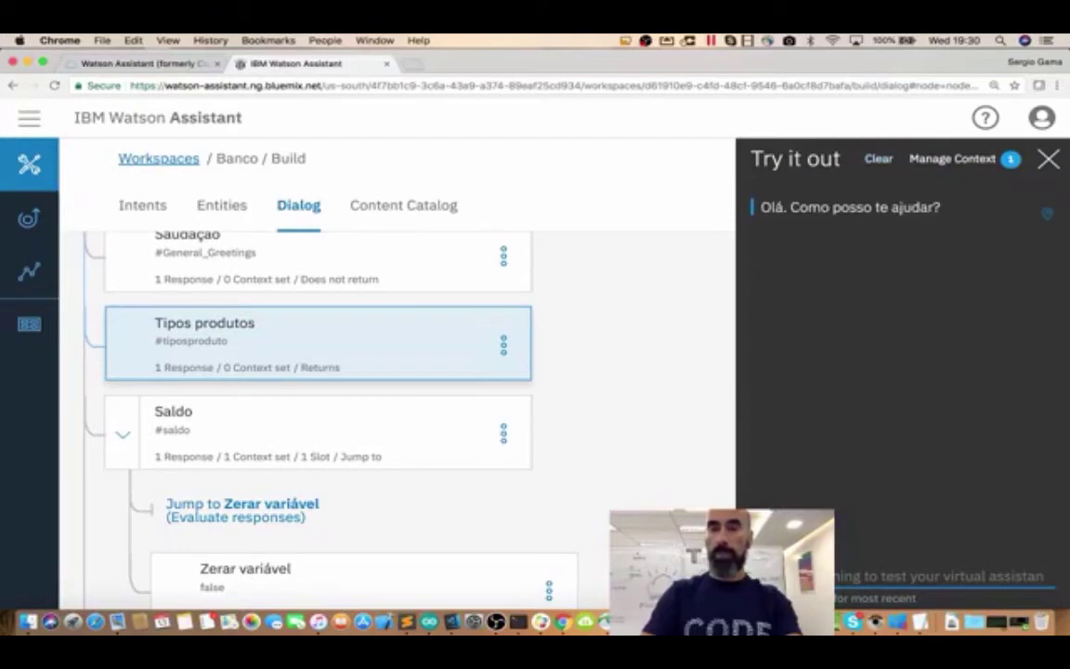
Send the test message "quero meu saldo" to the chatbot
{"action": "key", "text": "Down"}
{"action": "key", "text": "Down"}
{"action": "key", "text": "Down"}
{"action": "key", "text": "Down"}
{"action": "key", "text": "Return"}
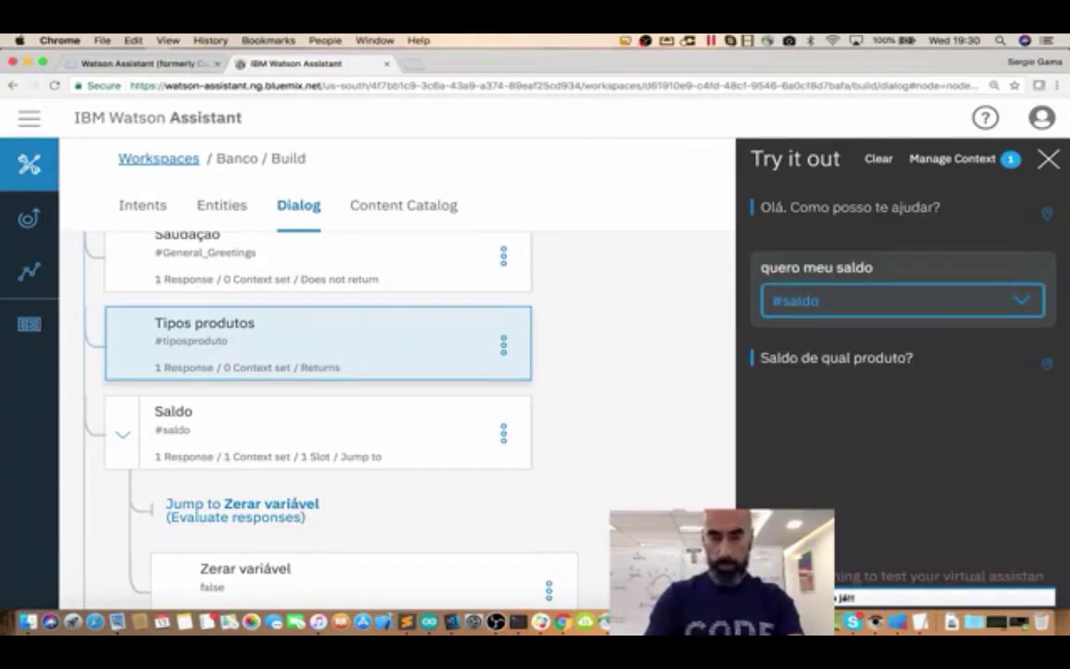
Digress from the balance question by asking the chatbot "que produto?"
{"action": "key", "text": "Down"}
{"action": "key", "text": "Escape"}
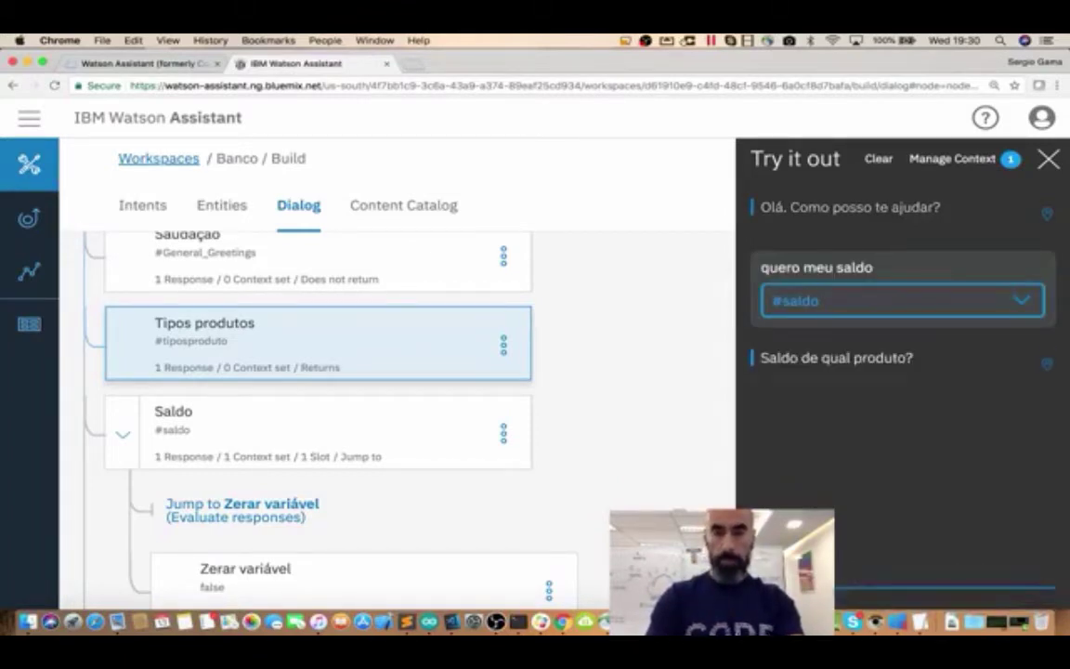
{"action": "key", "text": "Return"}
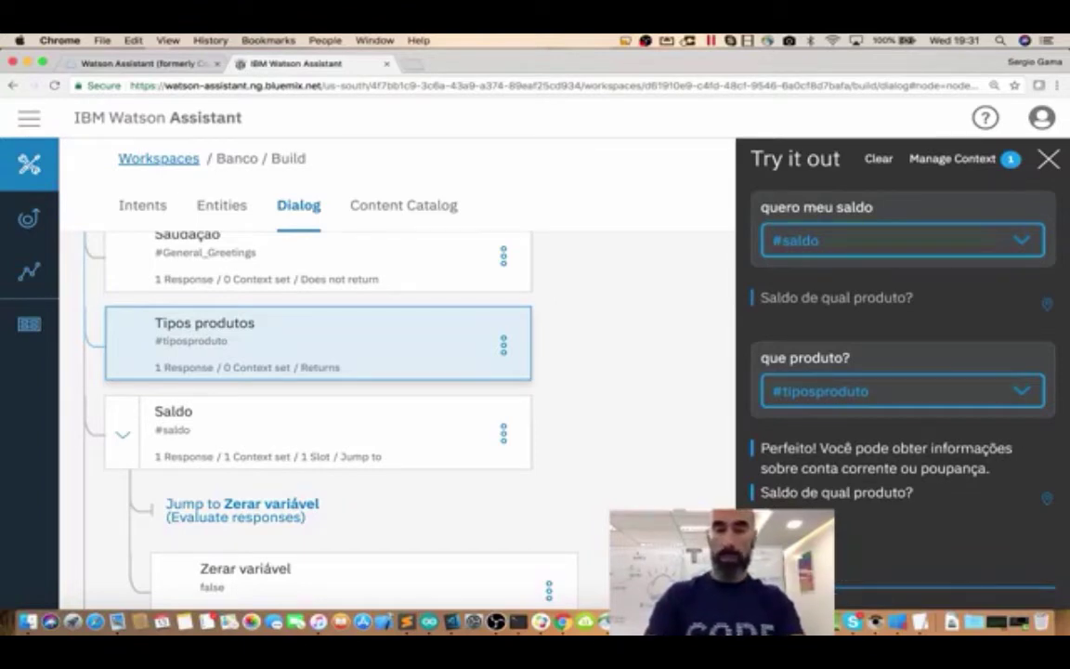
Answer the repeated balance question with "ah ta, quero da conta corrente"
{"action": "key", "text": "Return"}
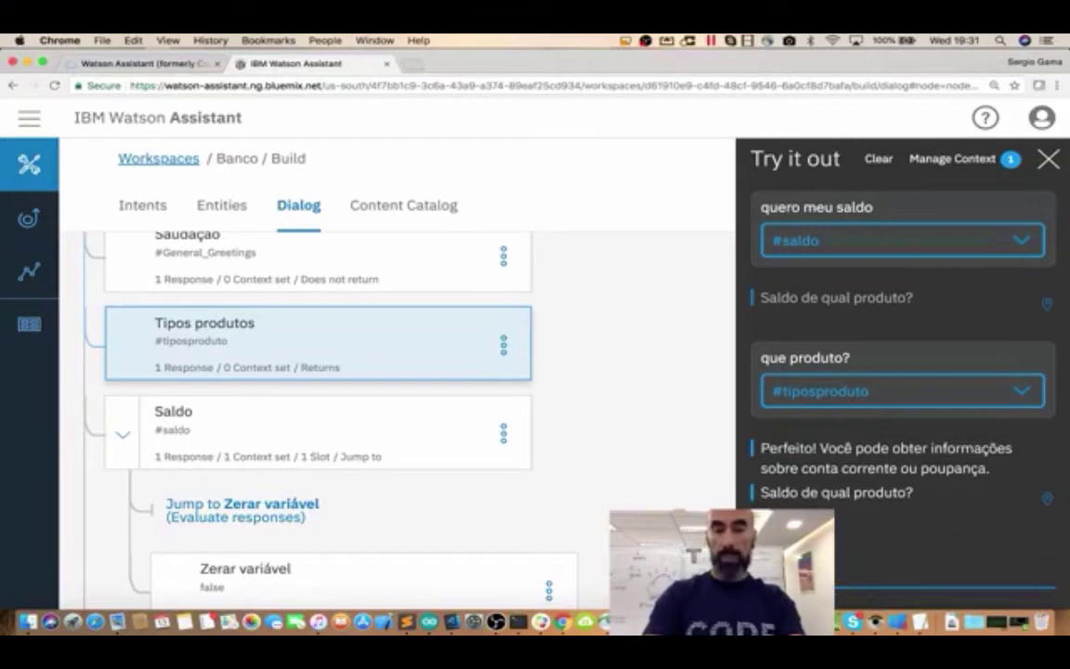
{"action": "type", "text": "da conta "}
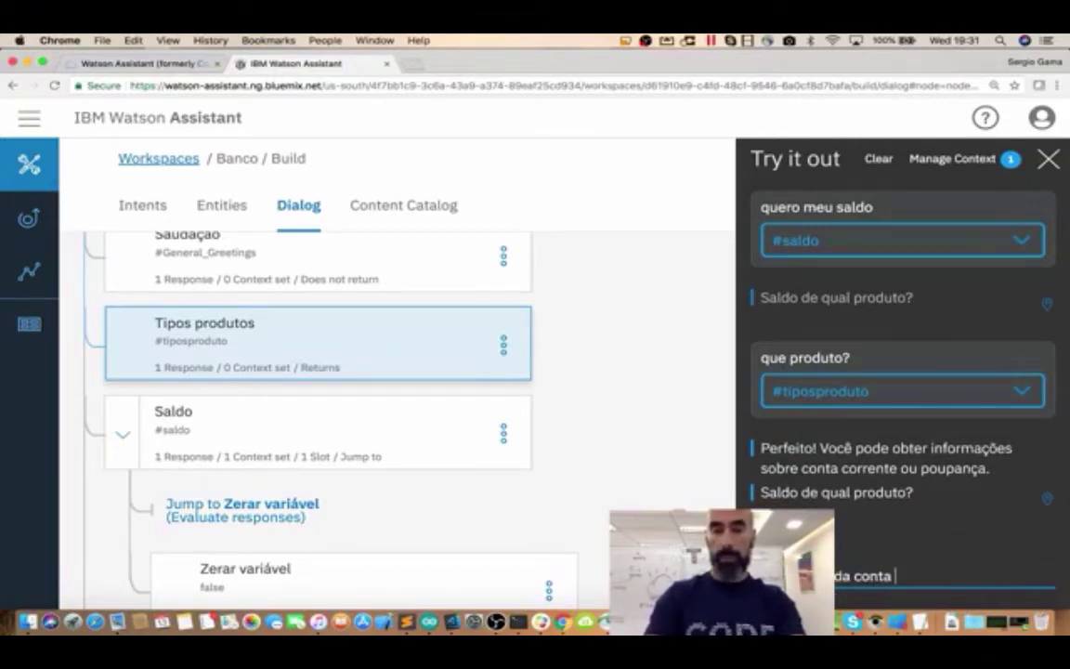
{"action": "type", "text": "corrente"}
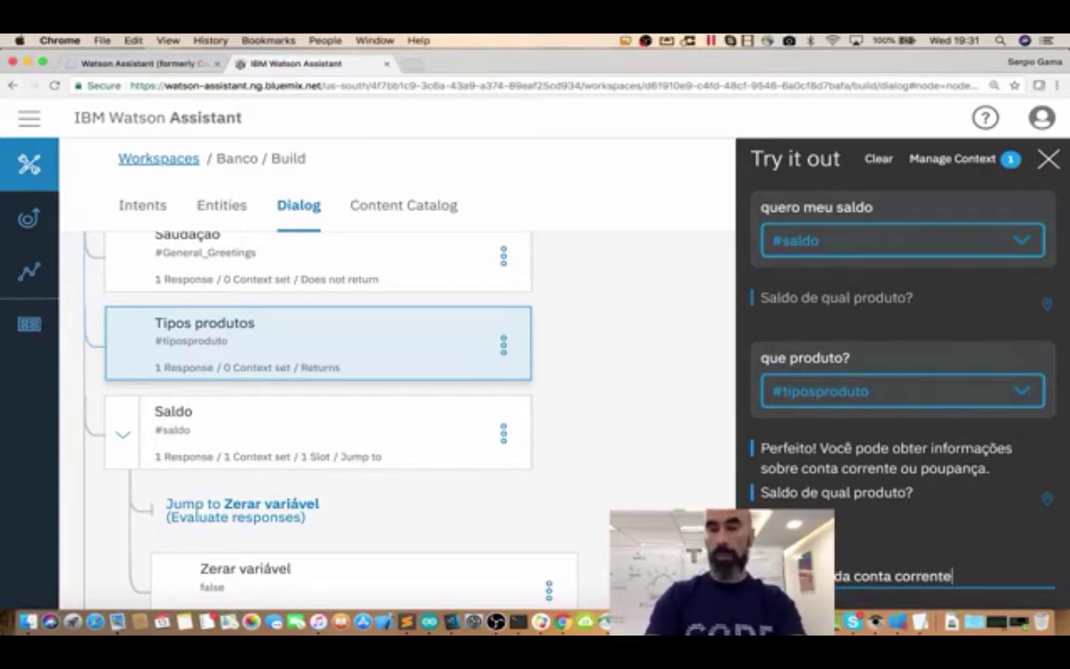
{"action": "key", "text": "Return"}
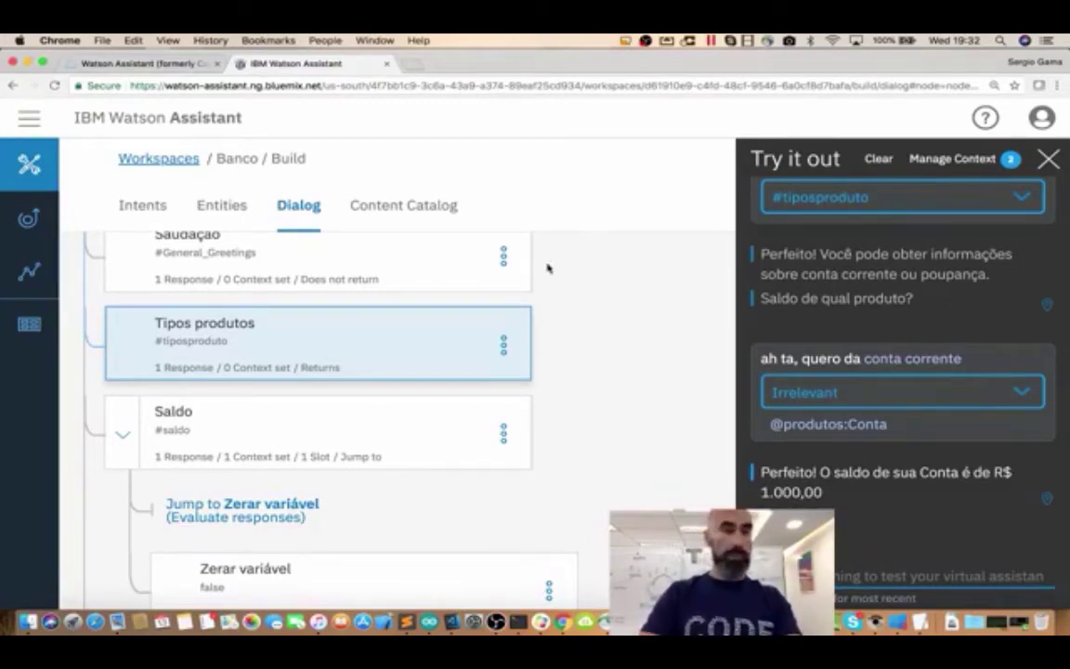
Review the user examples of the #General_Ending intent and return to the intent list
{"action": "left_click", "coordinate": [148, 205]}
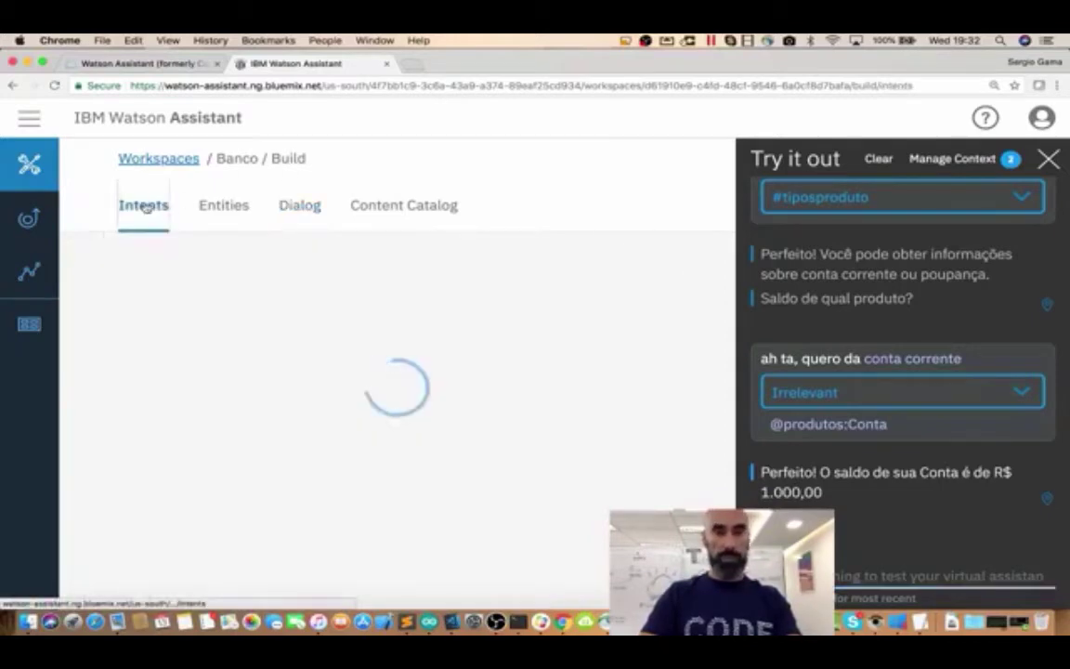
{"action": "scroll", "coordinate": [274, 381], "scroll_direction": "down", "scroll_amount": 2}
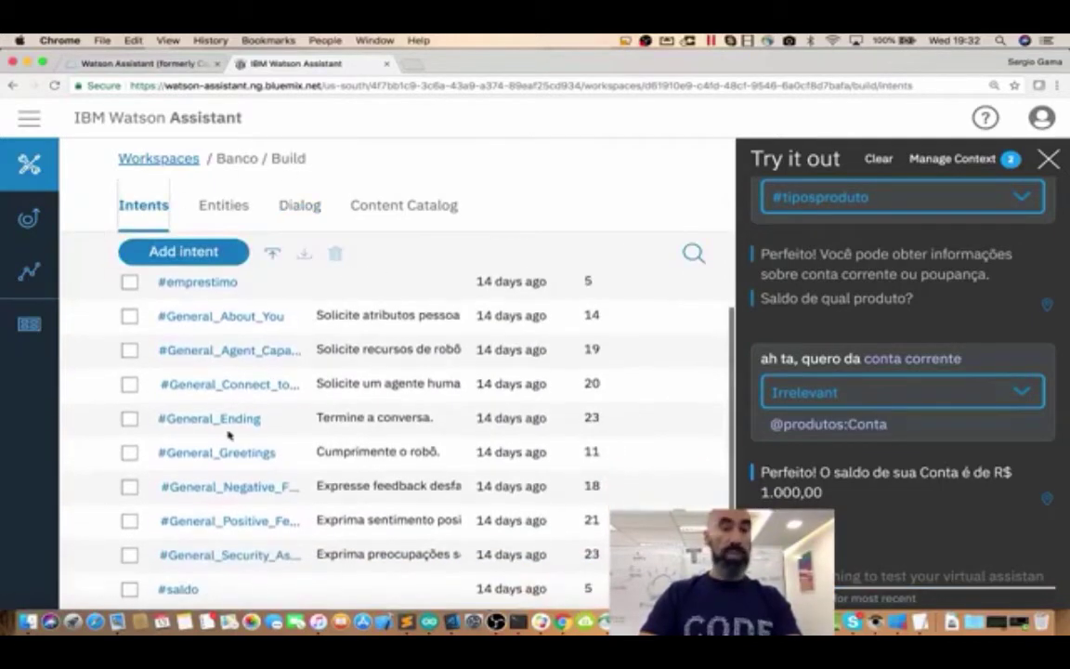
{"action": "left_click", "coordinate": [216, 420]}
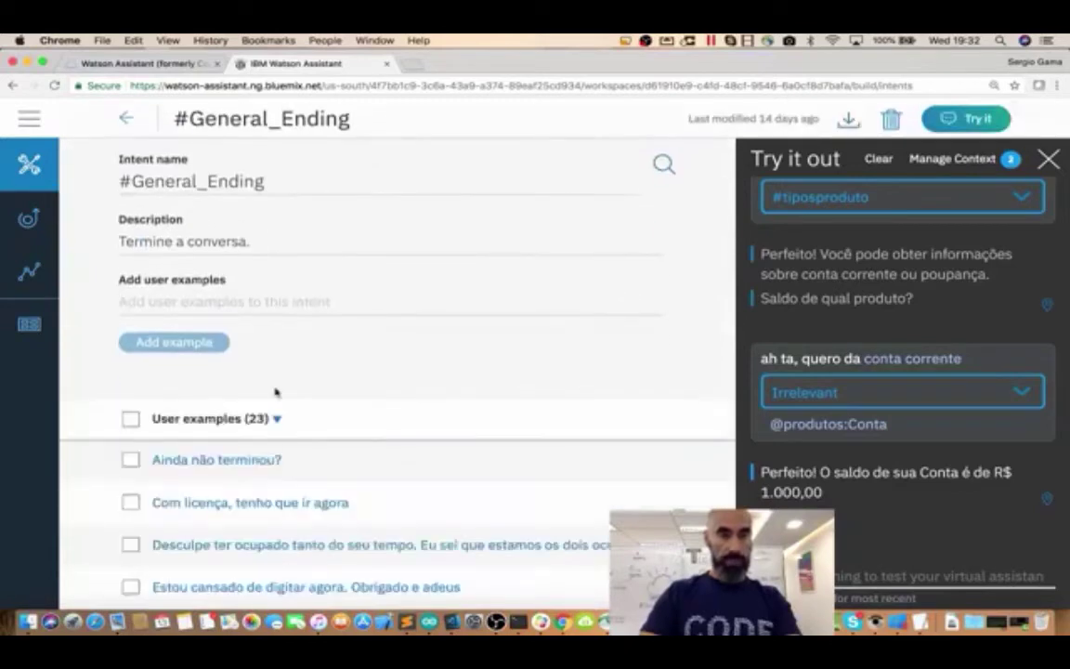
{"action": "scroll", "coordinate": [319, 459], "scroll_direction": "down", "scroll_amount": 3}
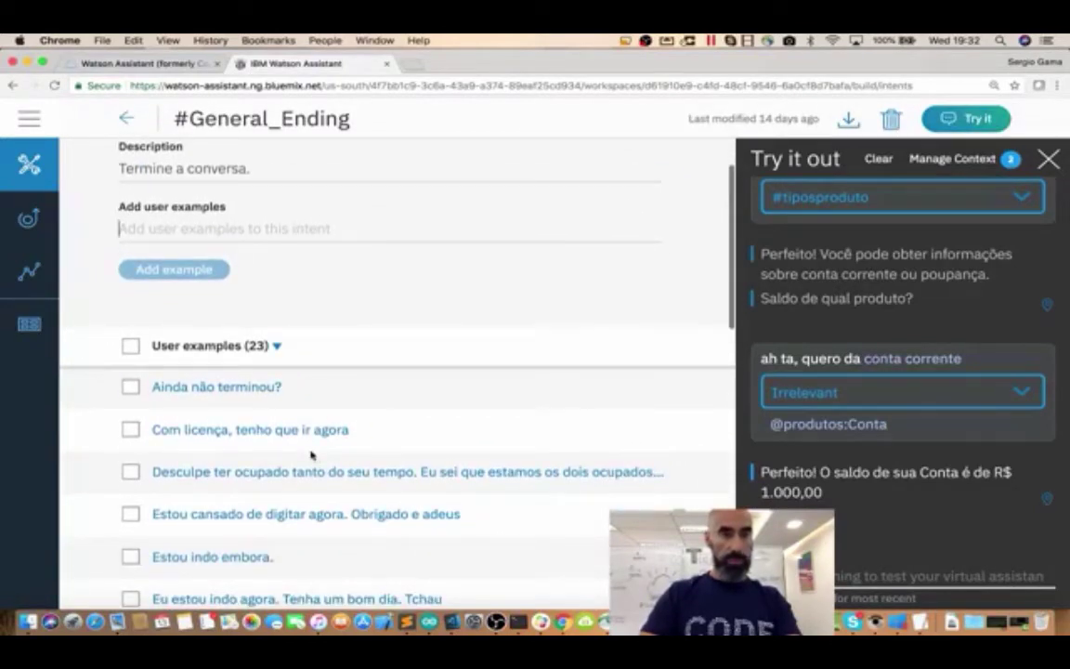
{"action": "scroll", "coordinate": [311, 455], "scroll_direction": "up", "scroll_amount": 3}
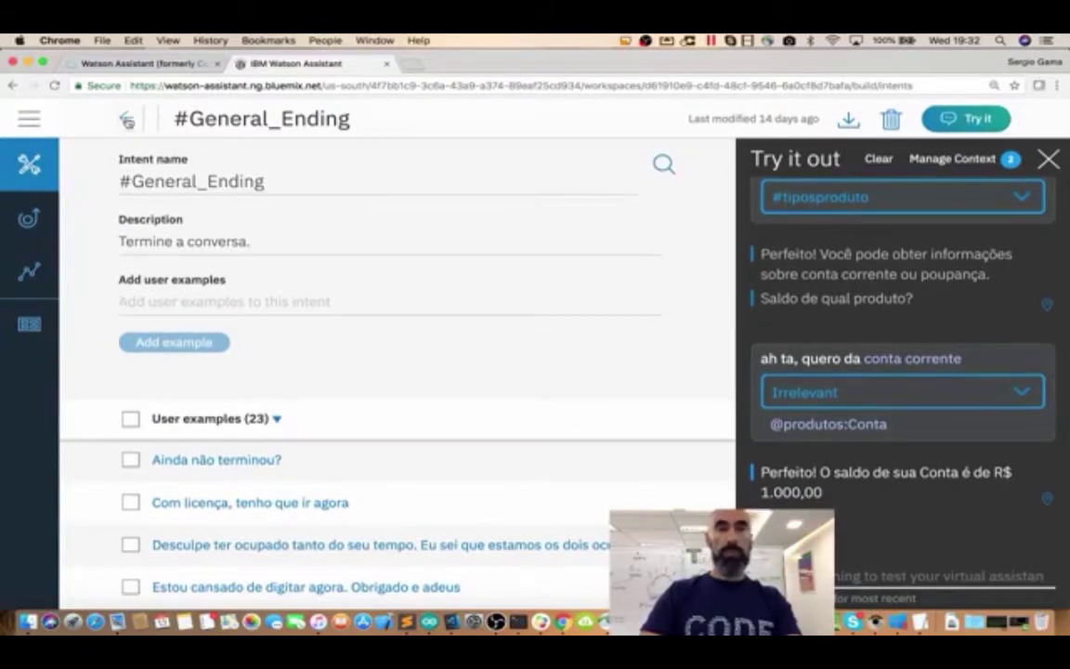
{"action": "left_click", "coordinate": [128, 121]}
Add a dialog node below Saudação and name it Encerramento
{"action": "left_click", "coordinate": [300, 208]}
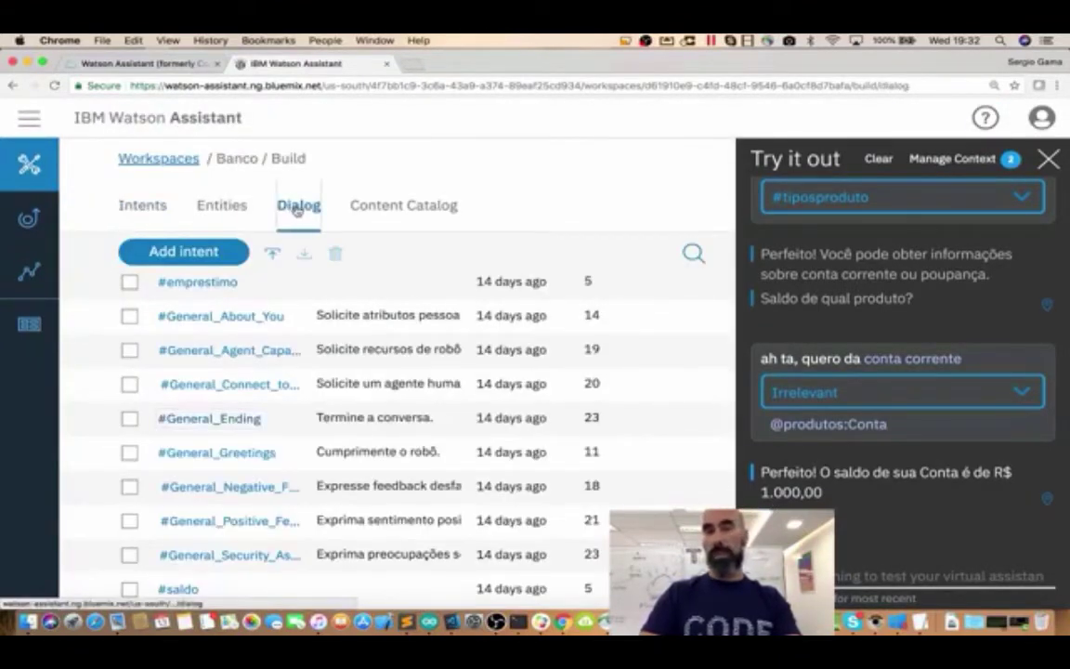
{"action": "scroll", "coordinate": [577, 362], "scroll_direction": "down", "scroll_amount": 2}
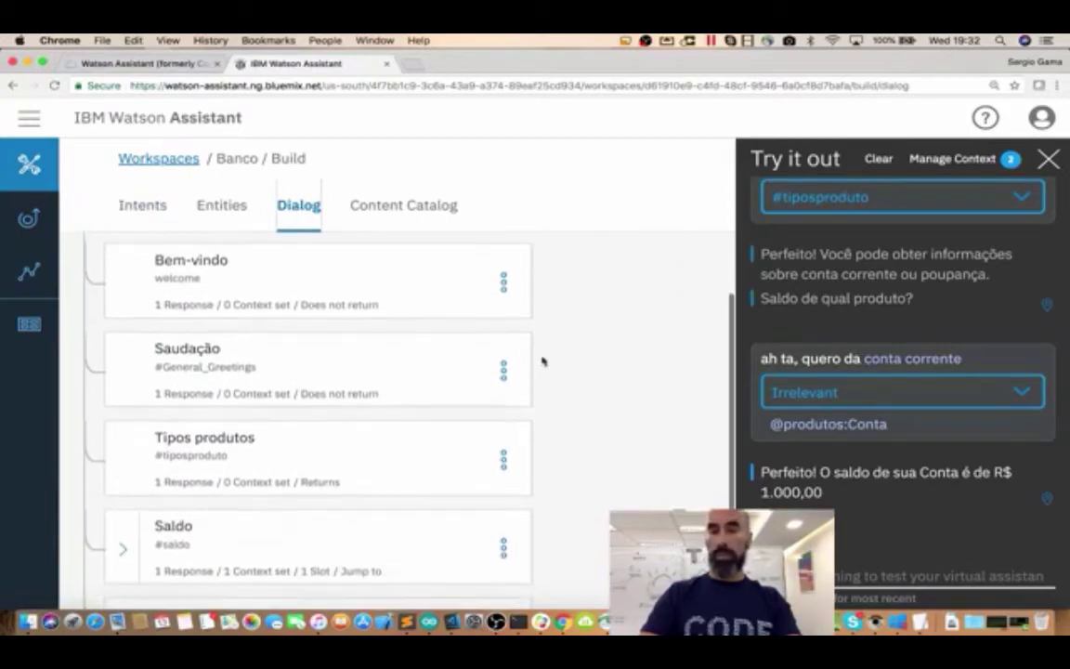
{"action": "left_click", "coordinate": [504, 372]}
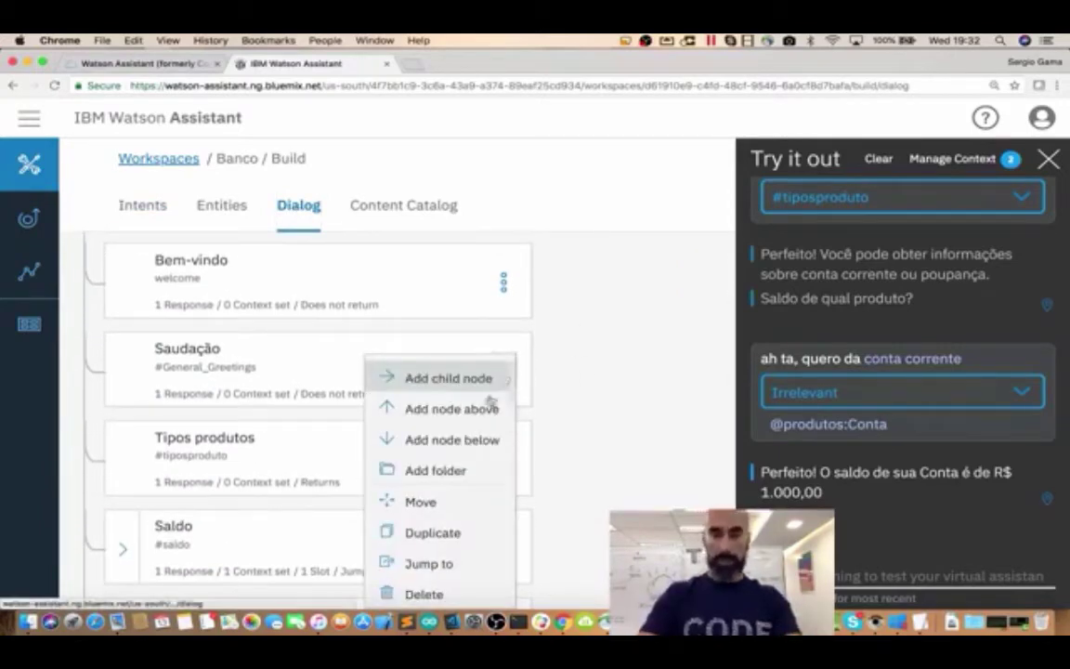
{"action": "left_click", "coordinate": [437, 447]}
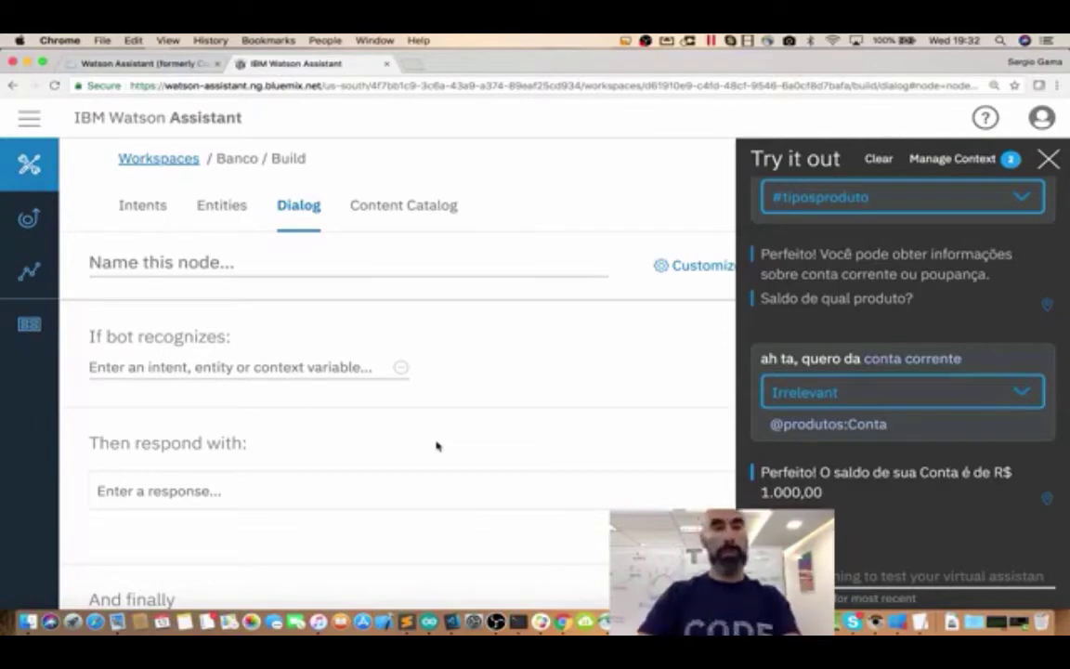
{"action": "left_click", "coordinate": [109, 267]}
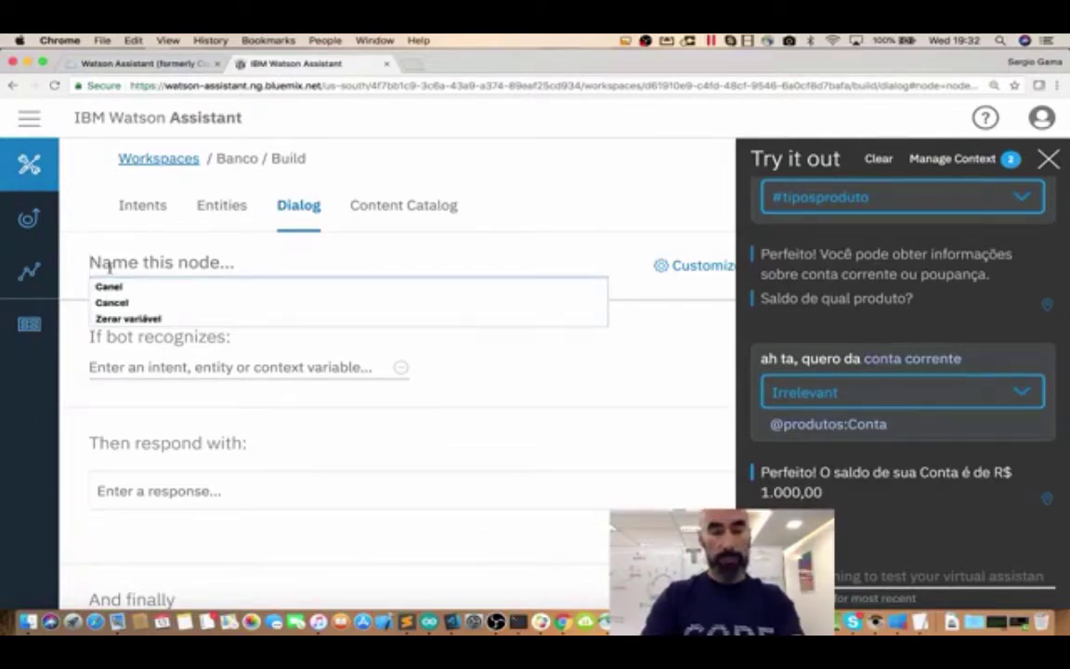
{"action": "type", "text": "F"}
{"action": "key", "text": "BackSpace"}
{"action": "type", "text": "Encerramento"}
Set the Encerramento node's condition to the #General_Ending intent
{"action": "left_click", "coordinate": [114, 368]}
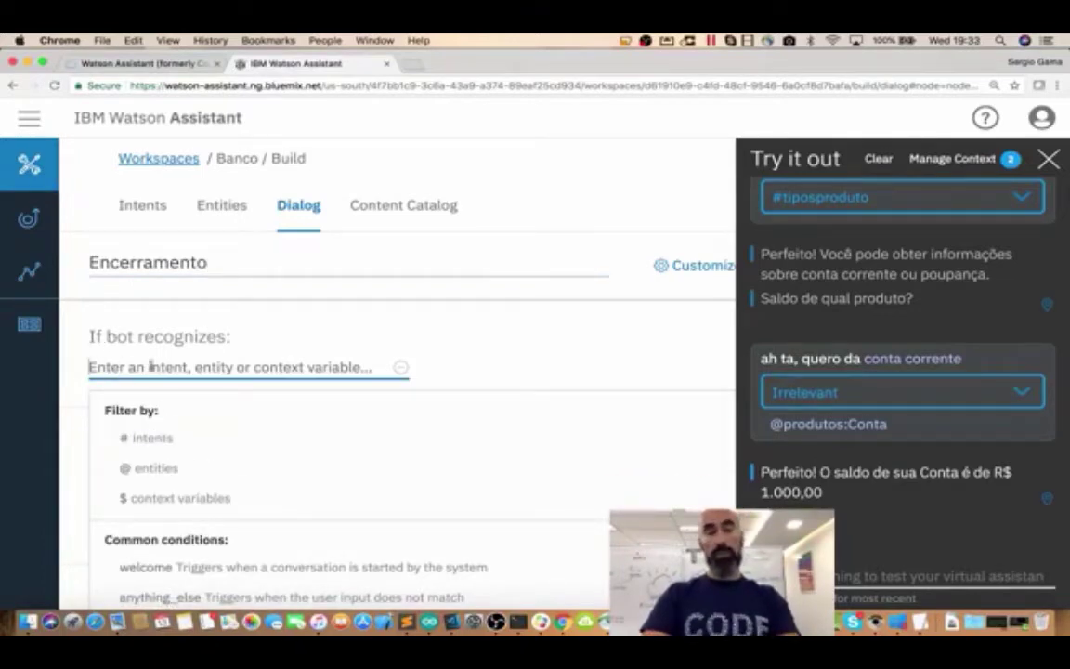
{"action": "left_click", "coordinate": [144, 442]}
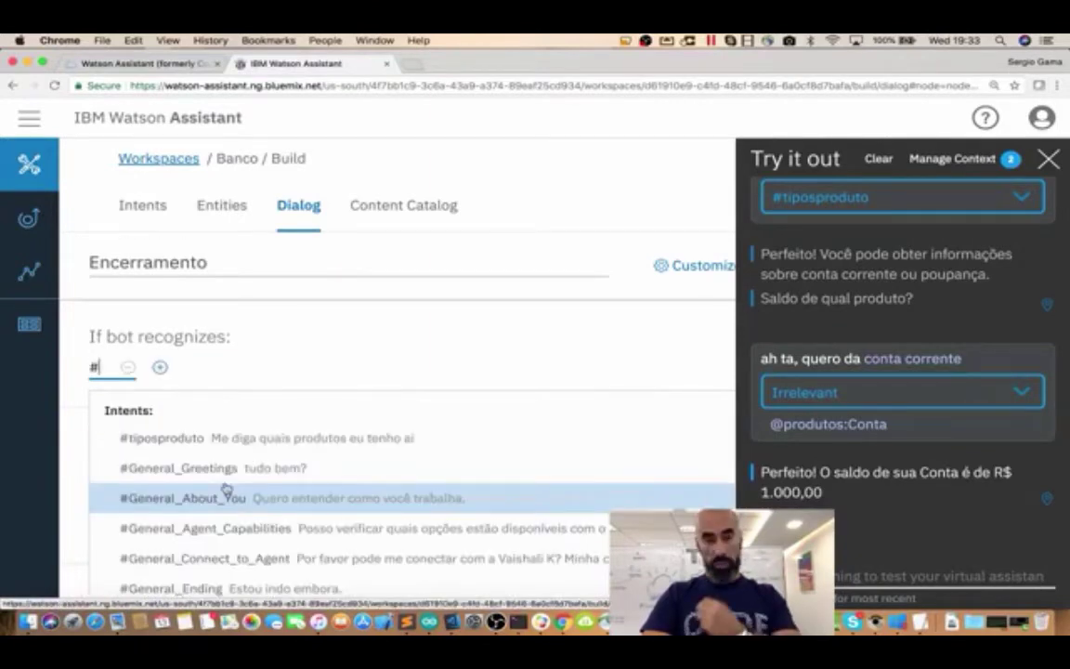
{"action": "left_click", "coordinate": [208, 515]}
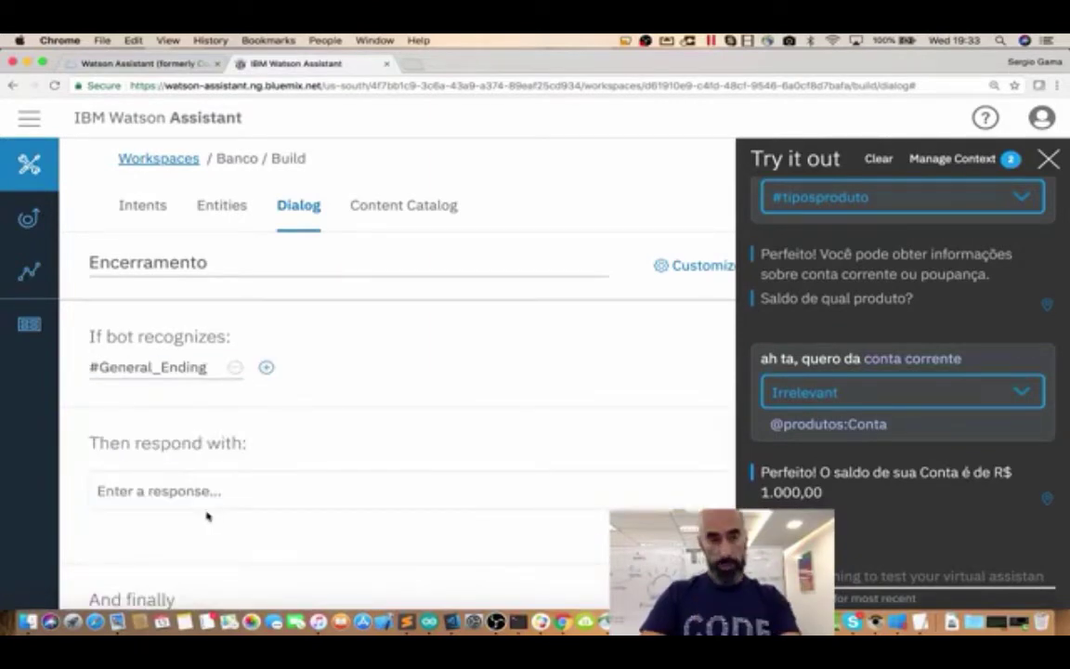
Set the Encerramento node's response to "Sem problemas, estarei aqui quando precisar."
{"action": "left_click", "coordinate": [133, 491]}
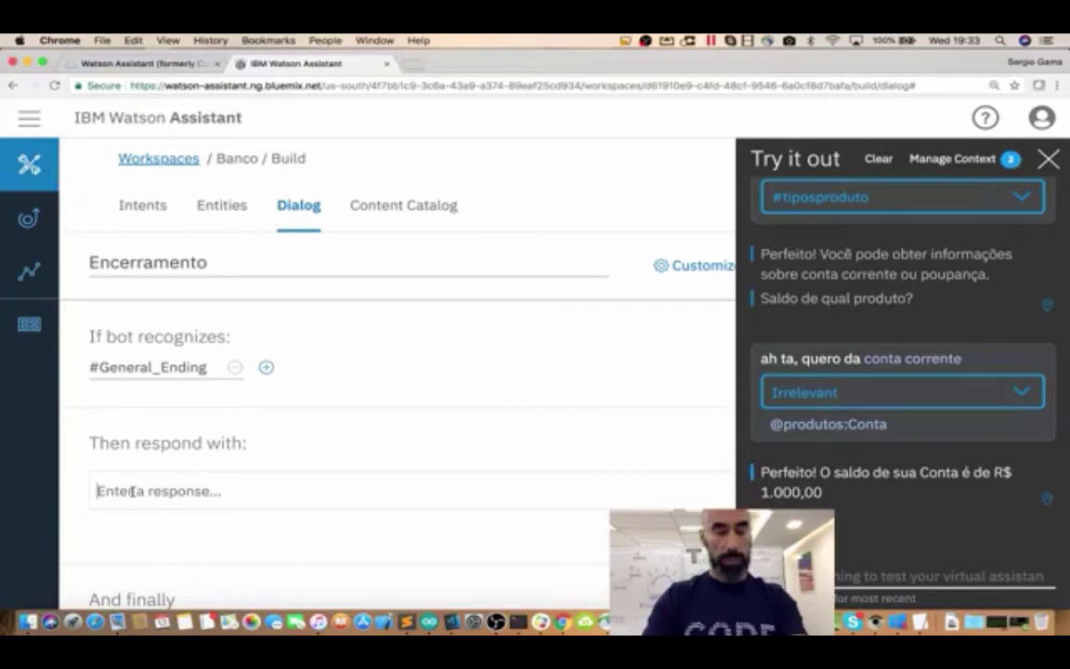
{"action": "type", "text": "Sem prole"}
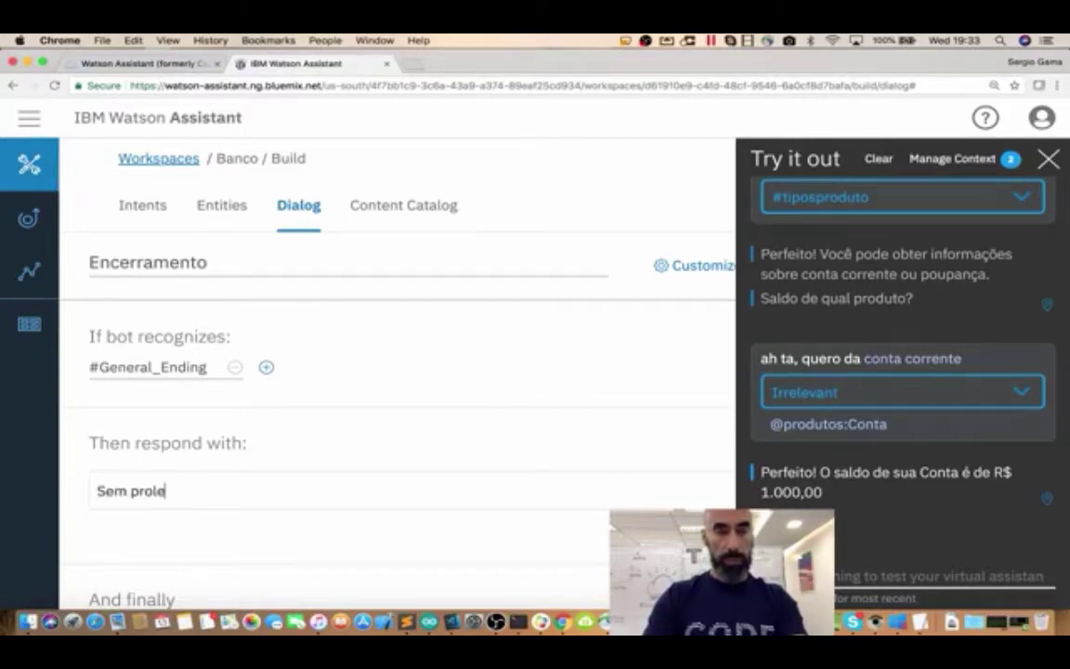
{"action": "type", "text": "mas, estare"}
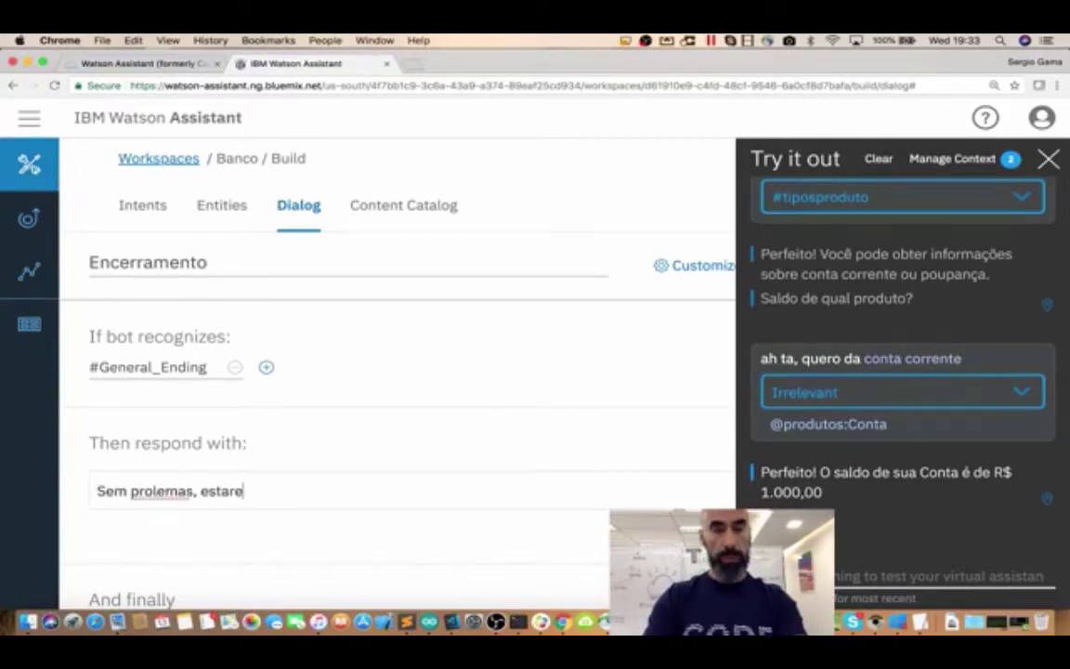
{"action": "type", "text": "i aqui quando precisar"}
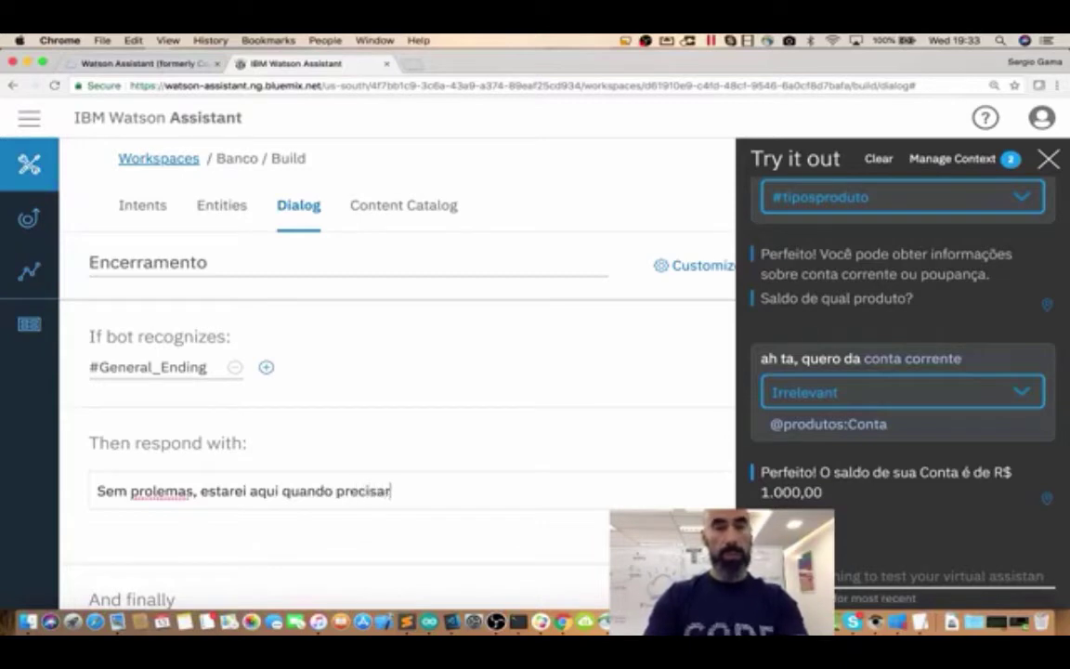
{"action": "type", "text": "."}
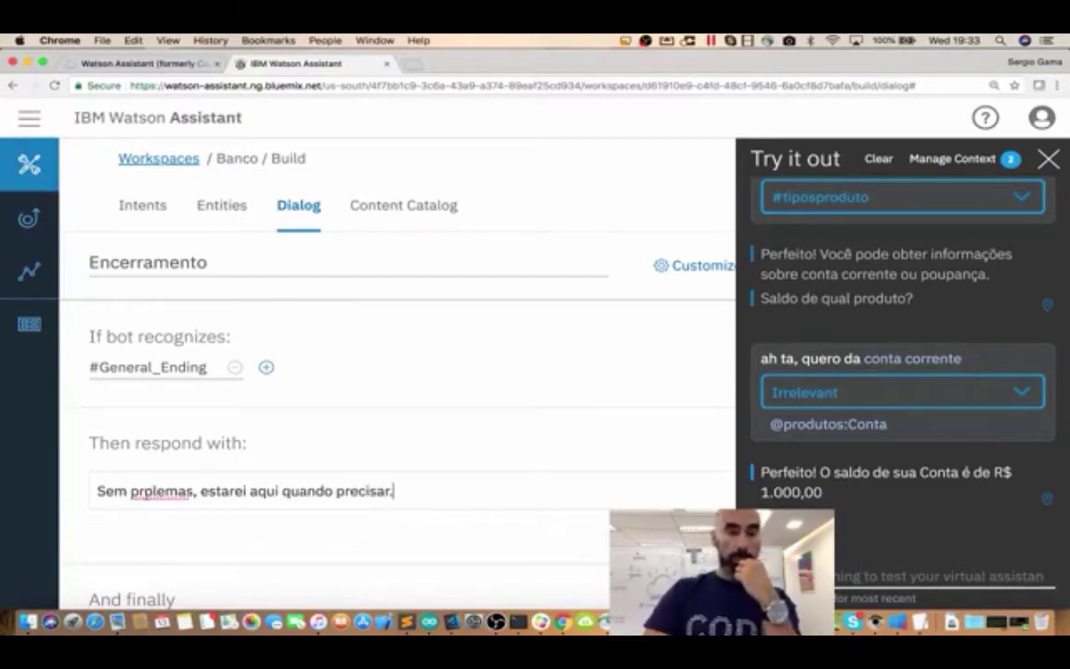
{"action": "left_click", "coordinate": [152, 490]}
{"action": "type", "text": "b"}
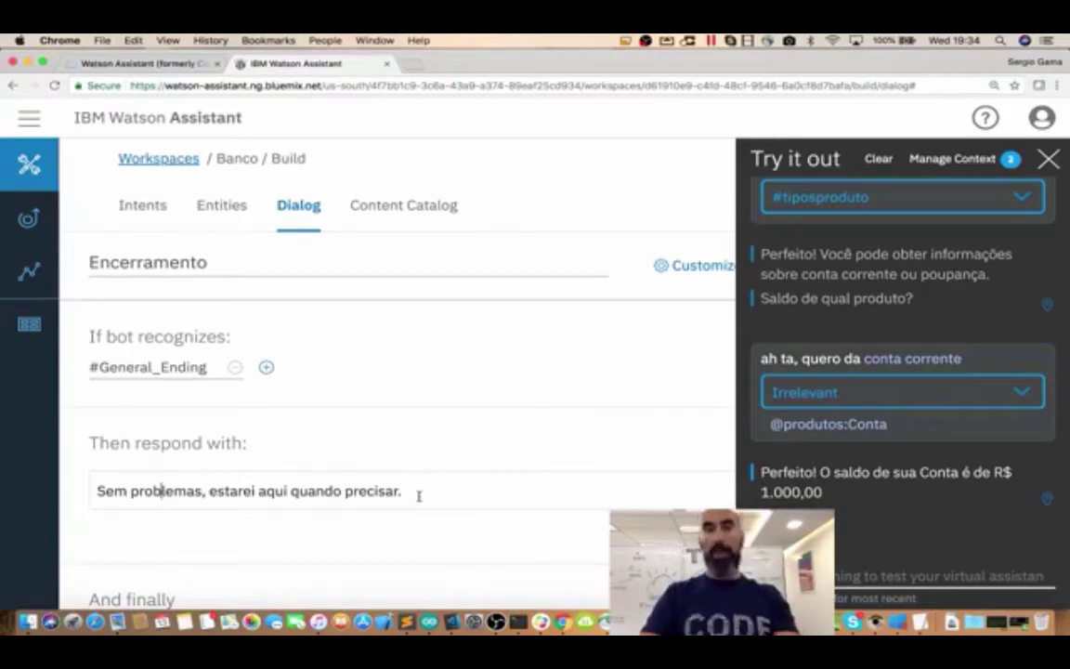
{"action": "scroll", "coordinate": [618, 379], "scroll_direction": "down", "scroll_amount": 3}
{"action": "scroll", "coordinate": [616, 377], "scroll_direction": "up", "scroll_amount": 3}
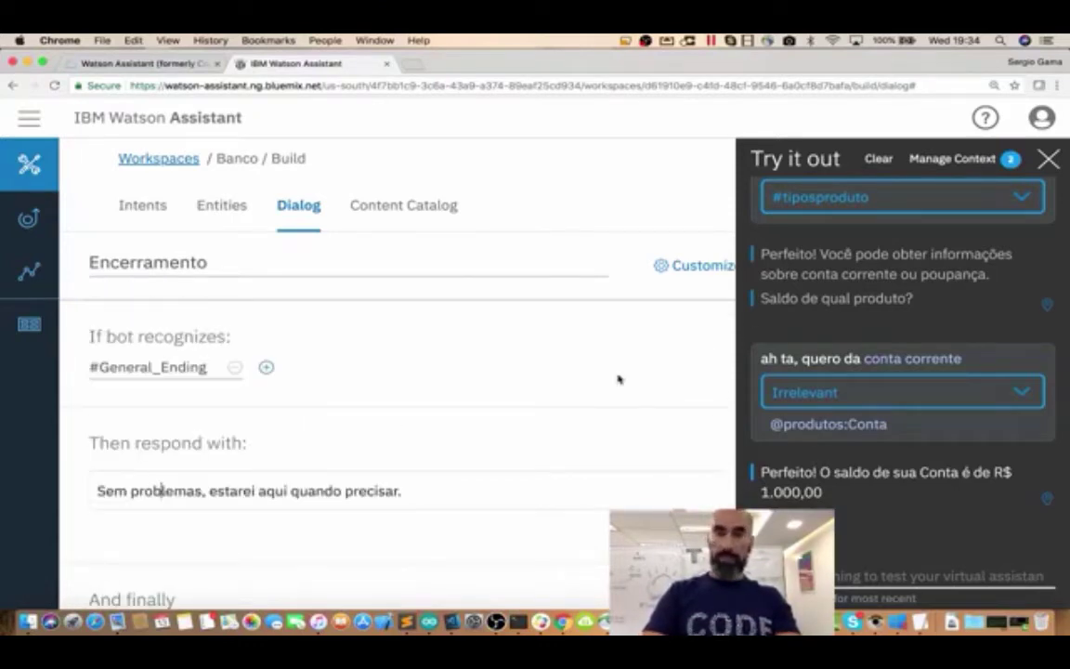
{"action": "left_click", "coordinate": [158, 491]}
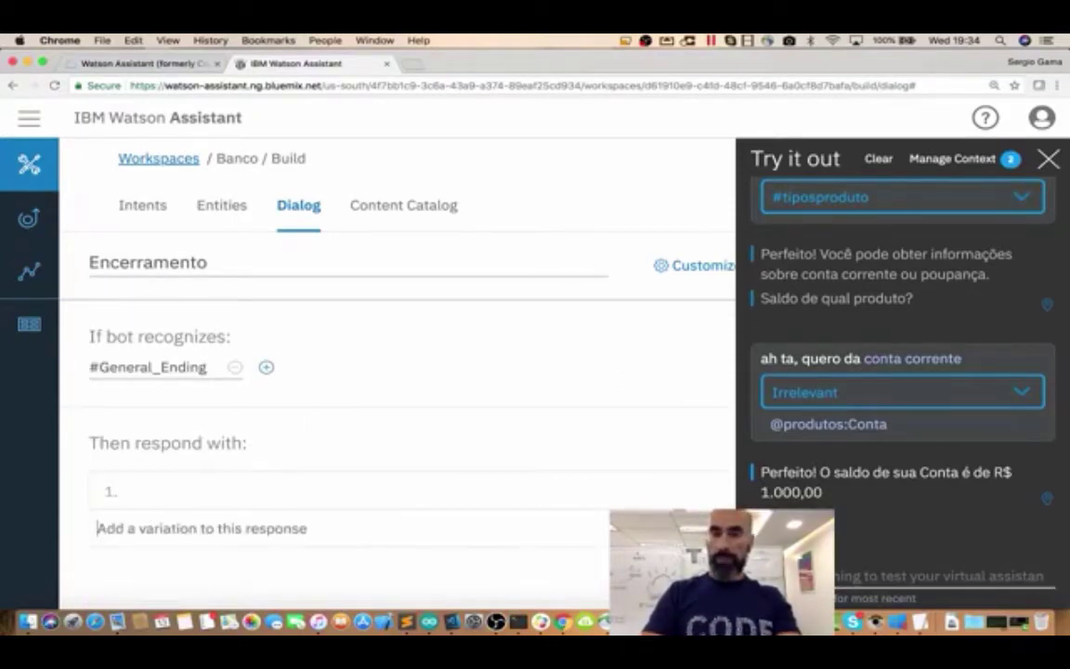
{"action": "type", "text": "ta bom, preciso"}
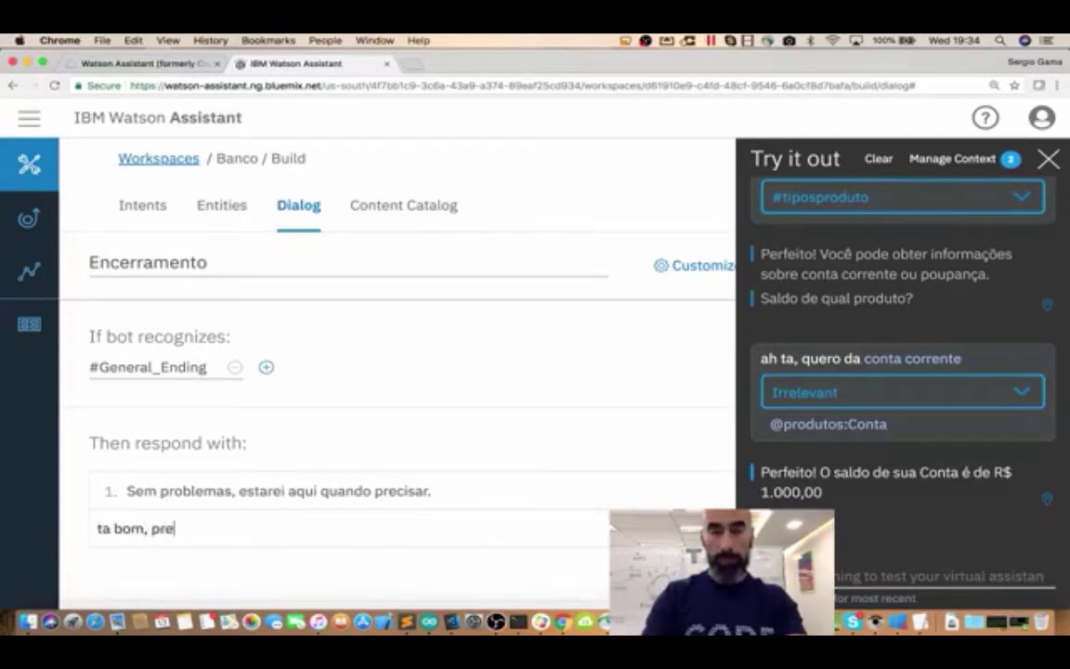
{"action": "key", "text": "BackSpace"}
{"action": "key", "text": "BackSpace"}
{"action": "key", "text": "BackSpace"}
{"action": "key", "text": "BackSpace"}
{"action": "key", "text": "BackSpace"}
{"action": "key", "text": "BackSpace"}
{"action": "key", "text": "BackSpace"}
{"action": "key", "text": "BackSpace"}
{"action": "key", "text": "BackSpace"}
{"action": "key", "text": "BackSpace"}
{"action": "key", "text": "BackSpace"}
{"action": "key", "text": "BackSpace"}
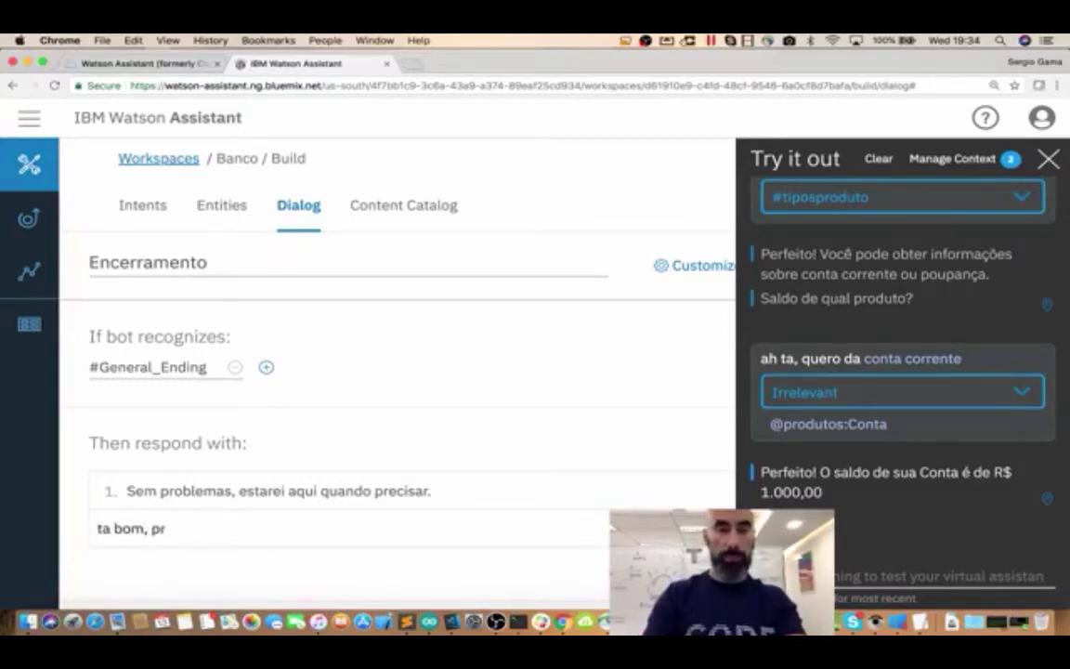
{"action": "key", "text": "BackSpace"}
{"action": "key", "text": "BackSpace"}
{"action": "key", "text": "BackSpace"}
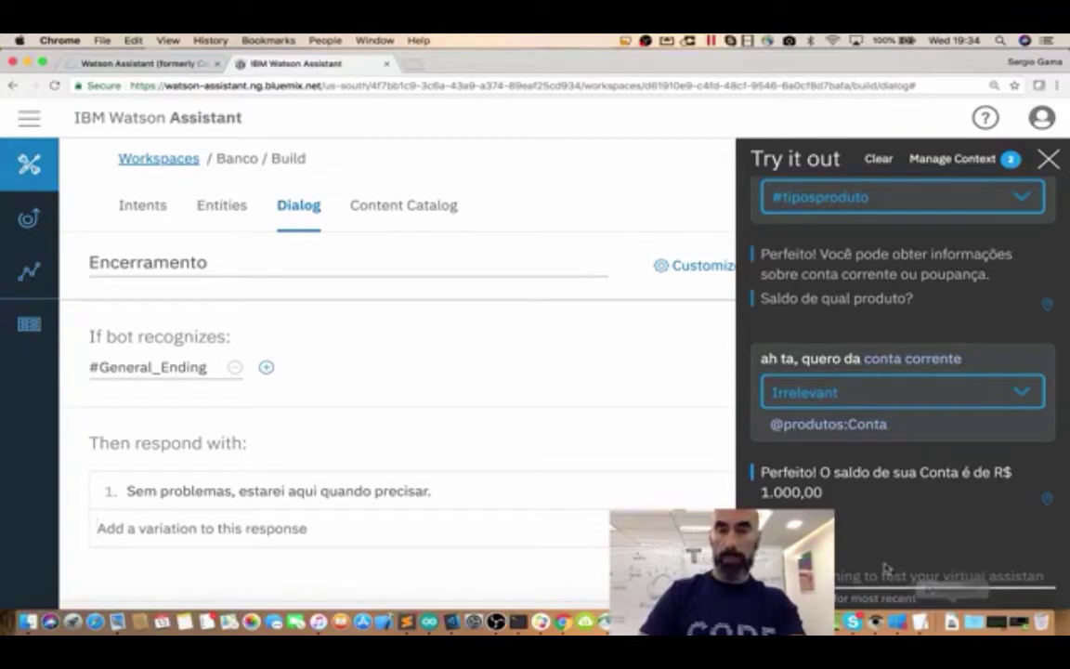
Test ending the conversation with the message "ta bom, preciso ir", then close the test chat and the Encerramento node
{"action": "left_click", "coordinate": [929, 576]}
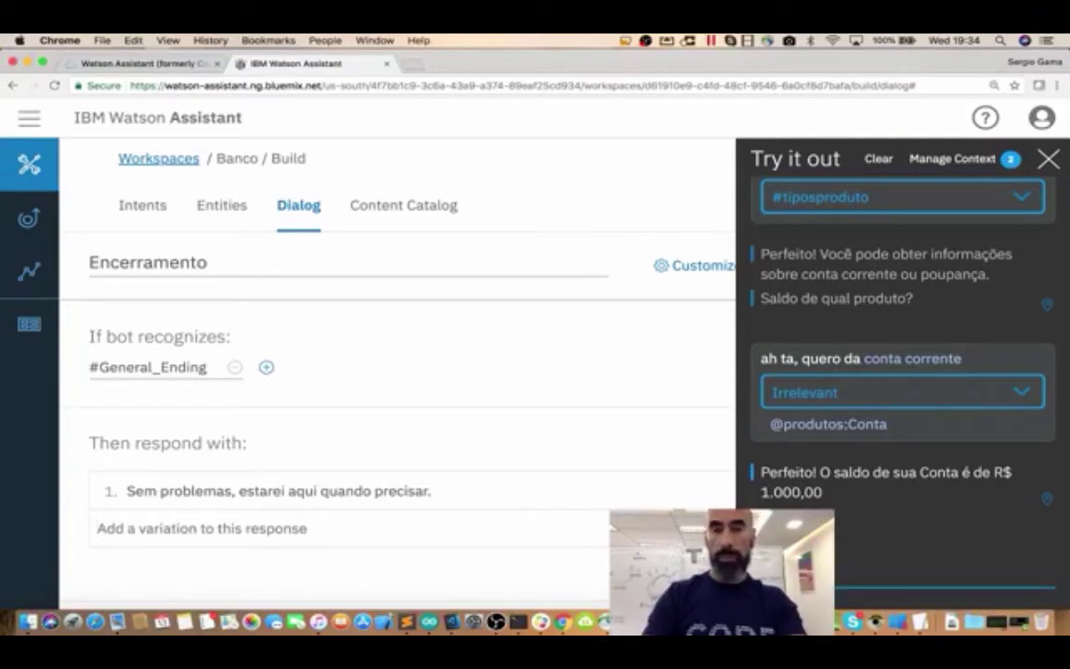
{"action": "type", "text": "era só isso"}
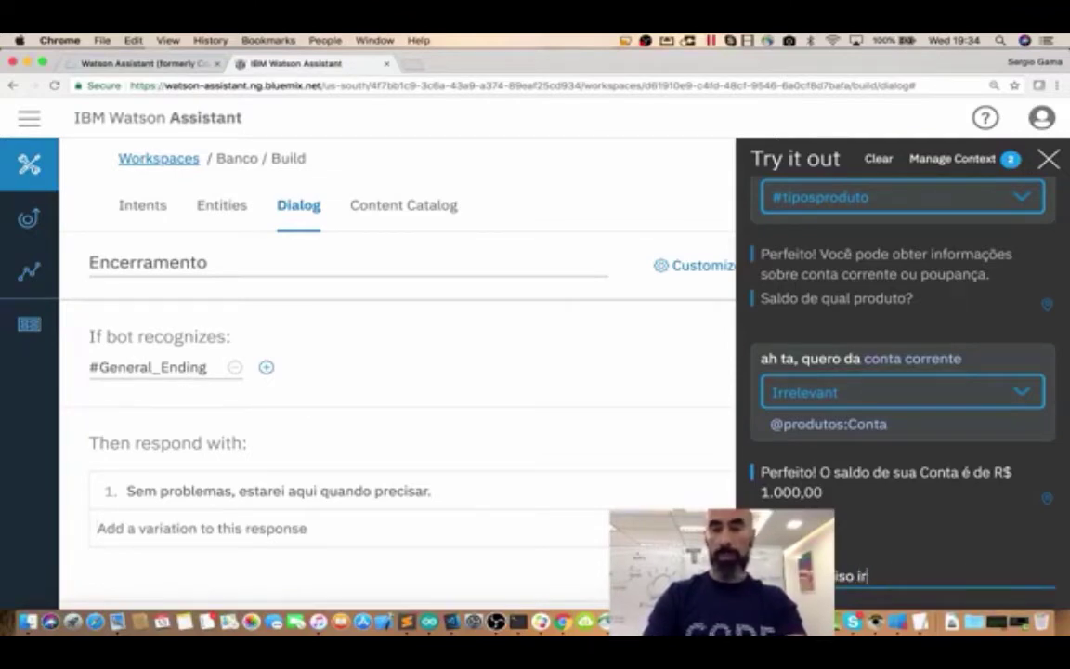
{"action": "key", "text": "Return"}
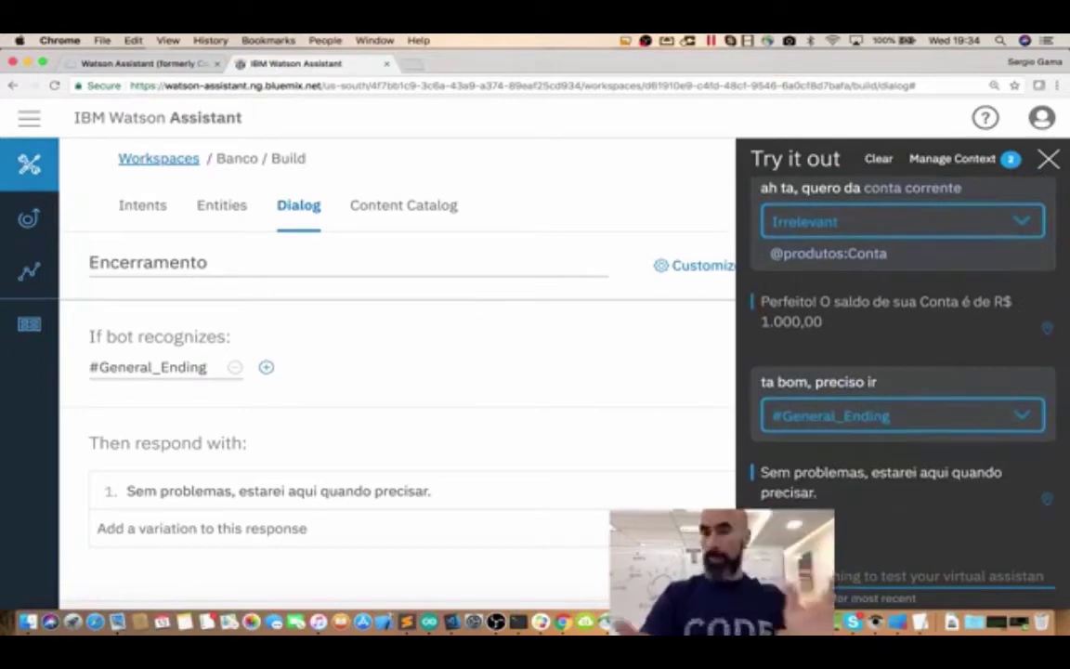
{"action": "left_click", "coordinate": [1048, 159]}
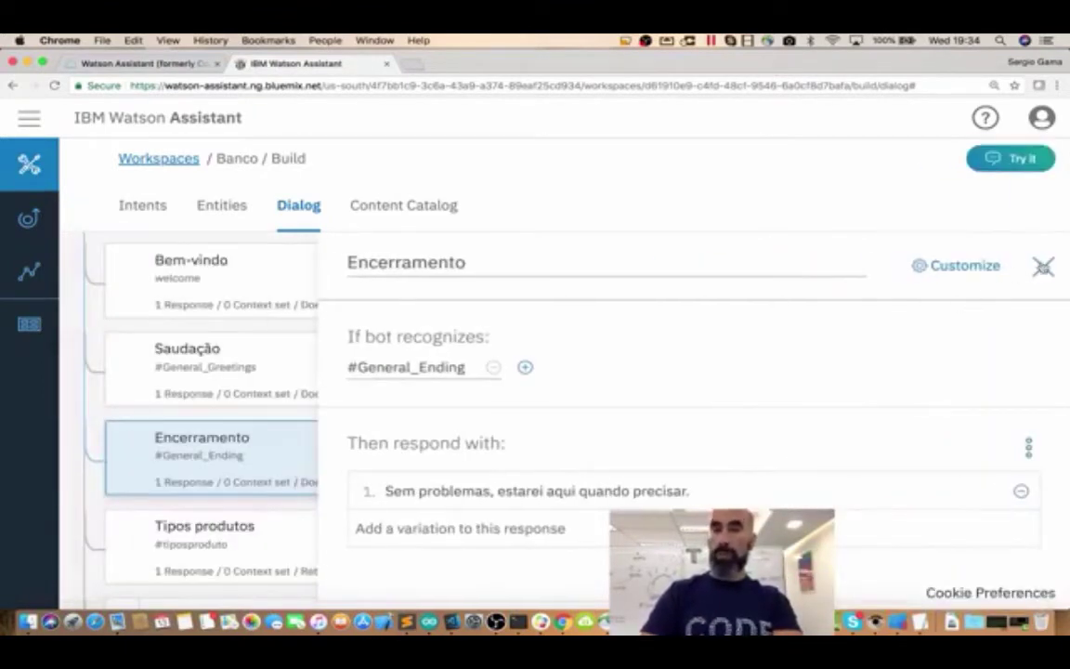
{"action": "left_click", "coordinate": [1041, 266]}
{"action": "scroll", "coordinate": [376, 435], "scroll_direction": "down", "scroll_amount": 4}
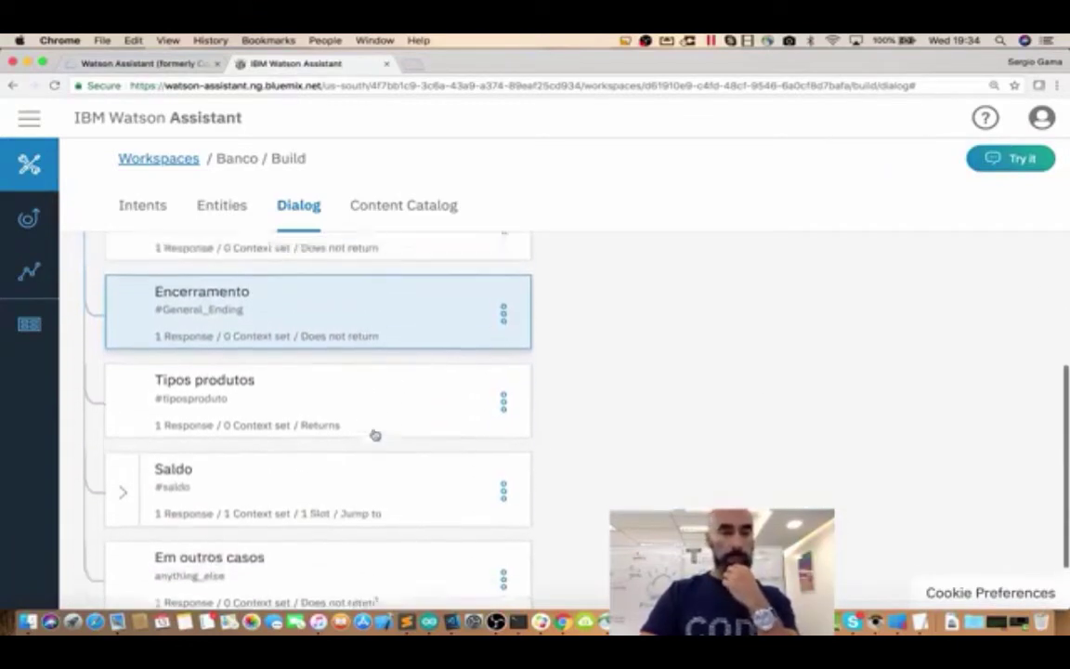
{"action": "left_click", "coordinate": [296, 460]}
{"action": "scroll", "coordinate": [731, 390], "scroll_direction": "down", "scroll_amount": 1}
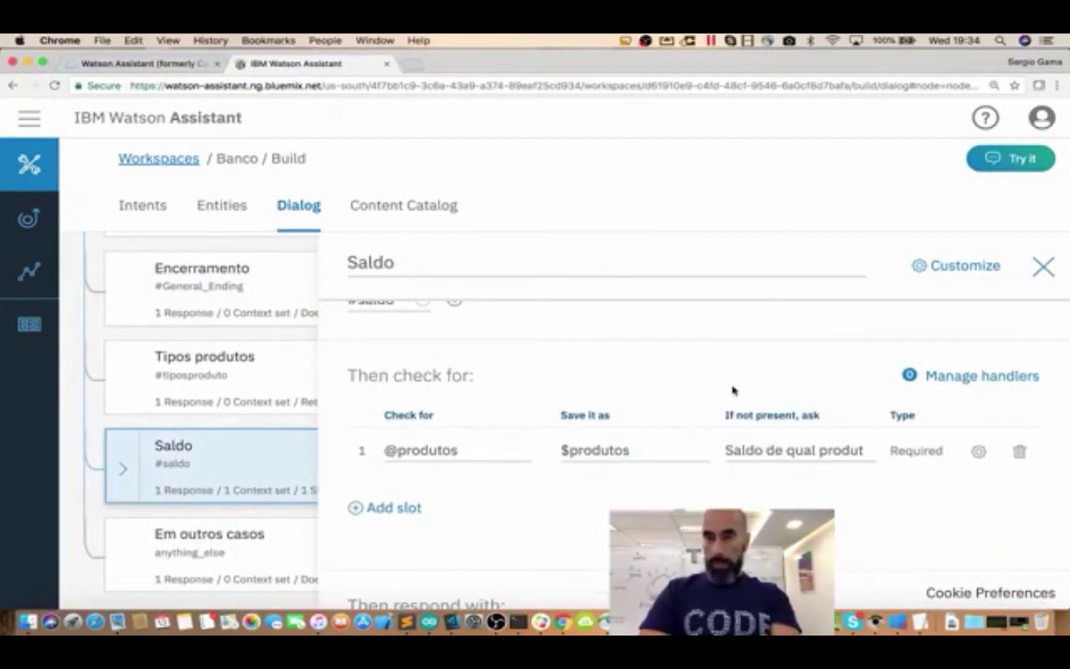
{"action": "left_click", "coordinate": [958, 377]}
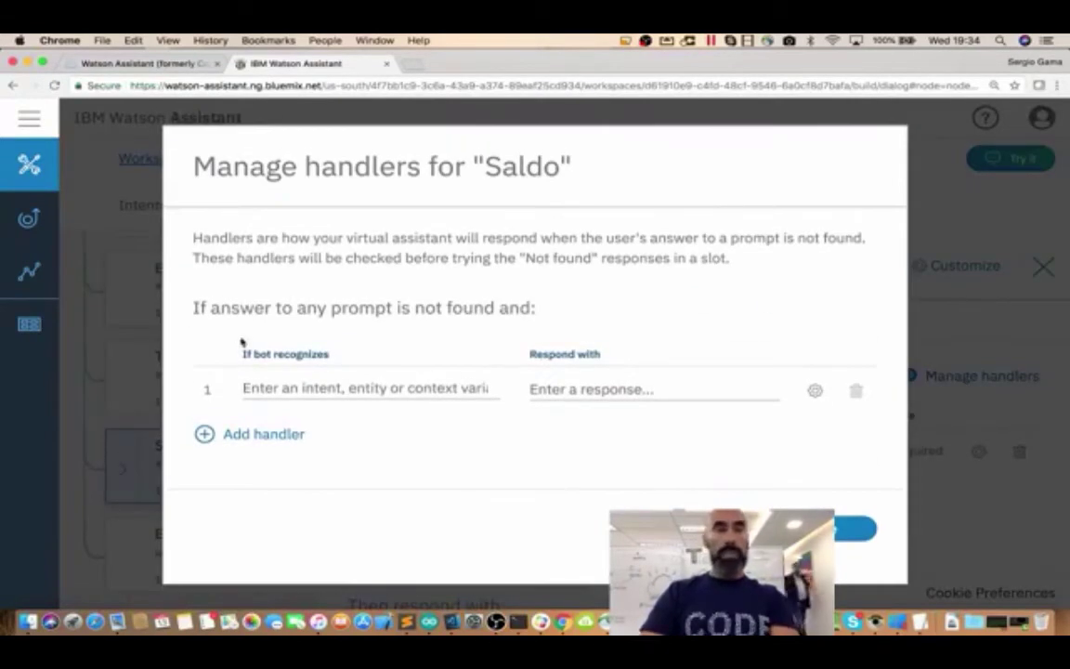
{"action": "left_click", "coordinate": [262, 389]}
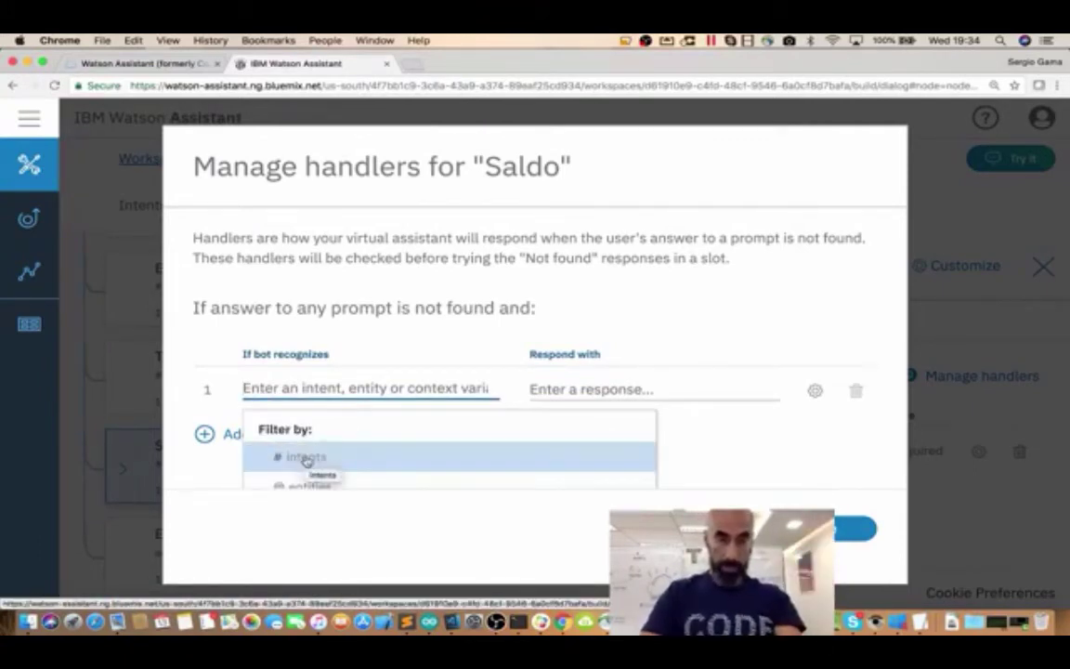
{"action": "left_click", "coordinate": [306, 456]}
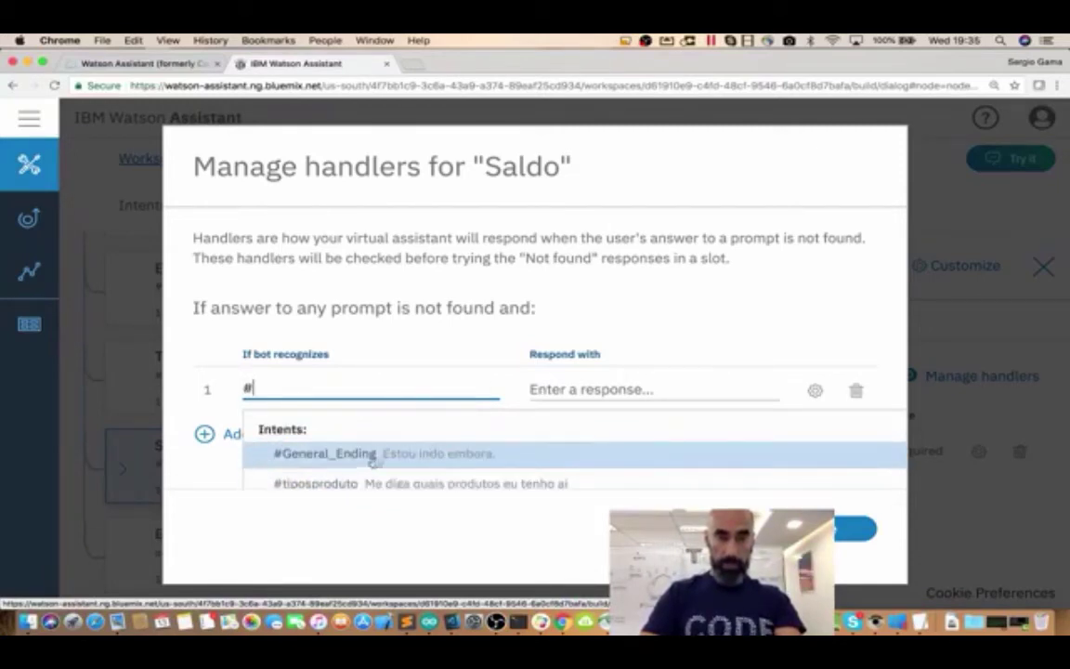
{"action": "left_click", "coordinate": [312, 455]}
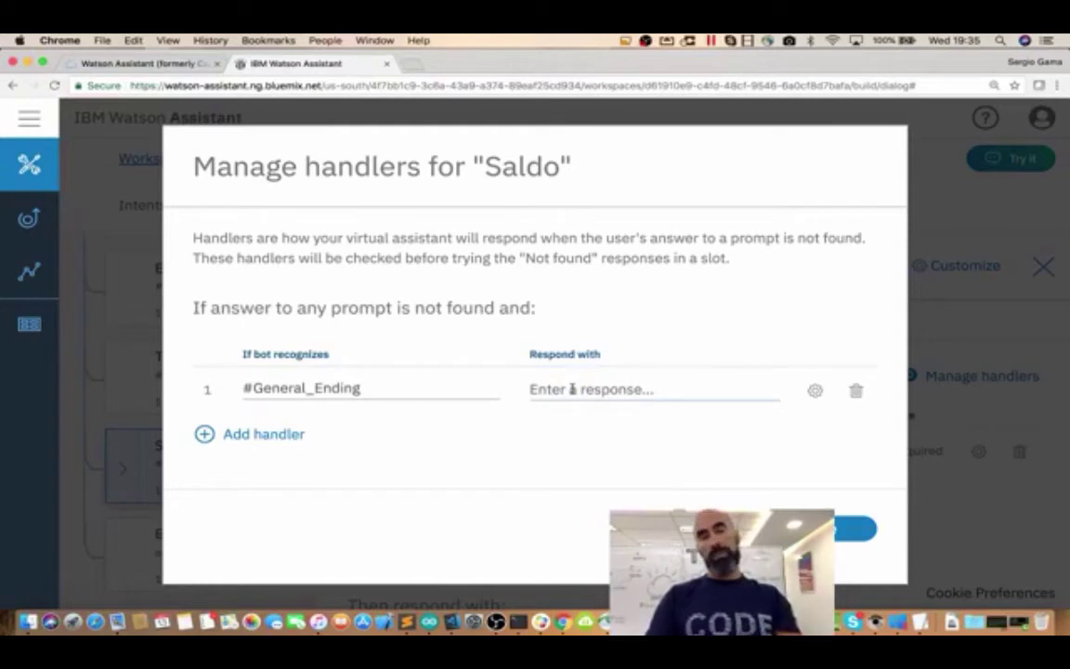
{"action": "key", "text": "Escape"}
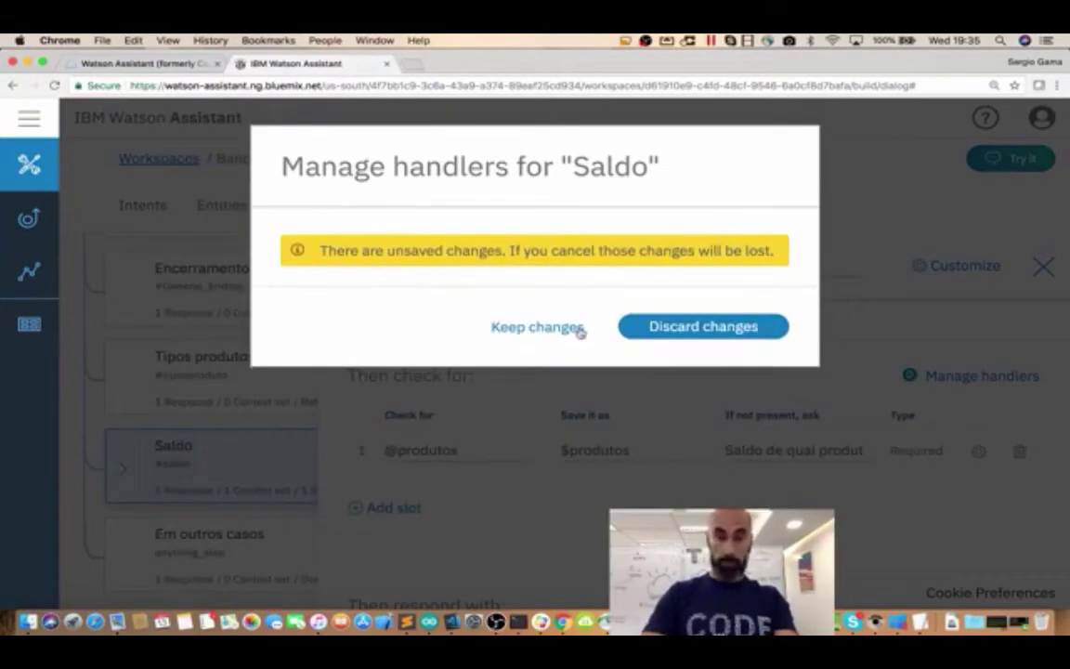
{"action": "left_click", "coordinate": [695, 332]}
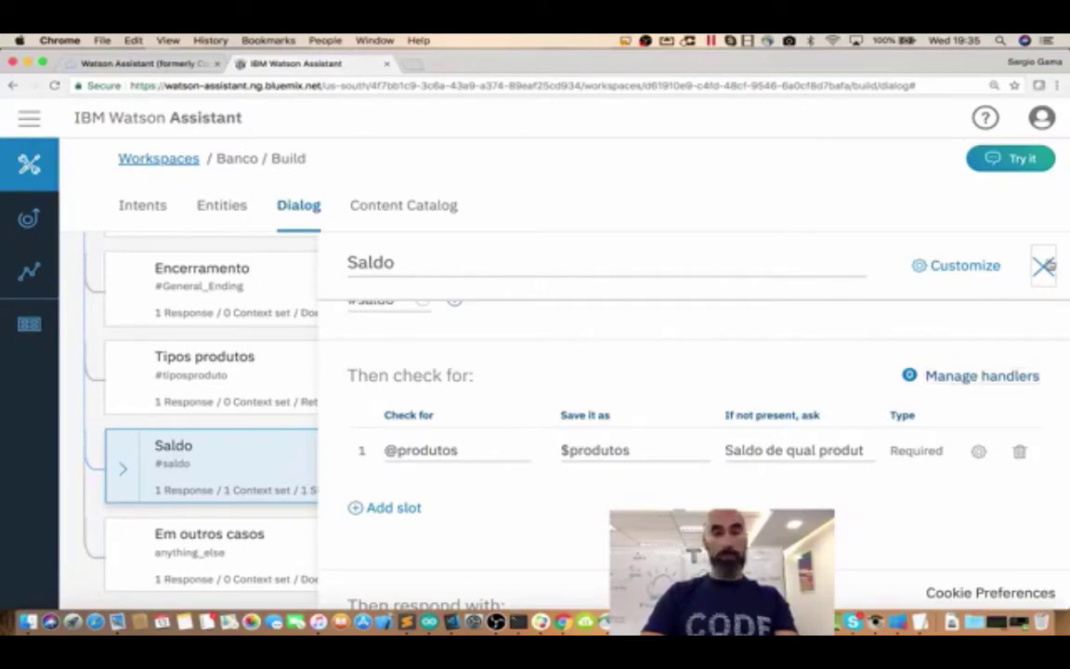
{"action": "left_click", "coordinate": [1043, 267]}
Open the context editor in the Encerramento node's response section
{"action": "scroll", "coordinate": [473, 454], "scroll_direction": "down", "scroll_amount": 1}
{"action": "scroll", "coordinate": [474, 454], "scroll_direction": "up", "scroll_amount": 3}
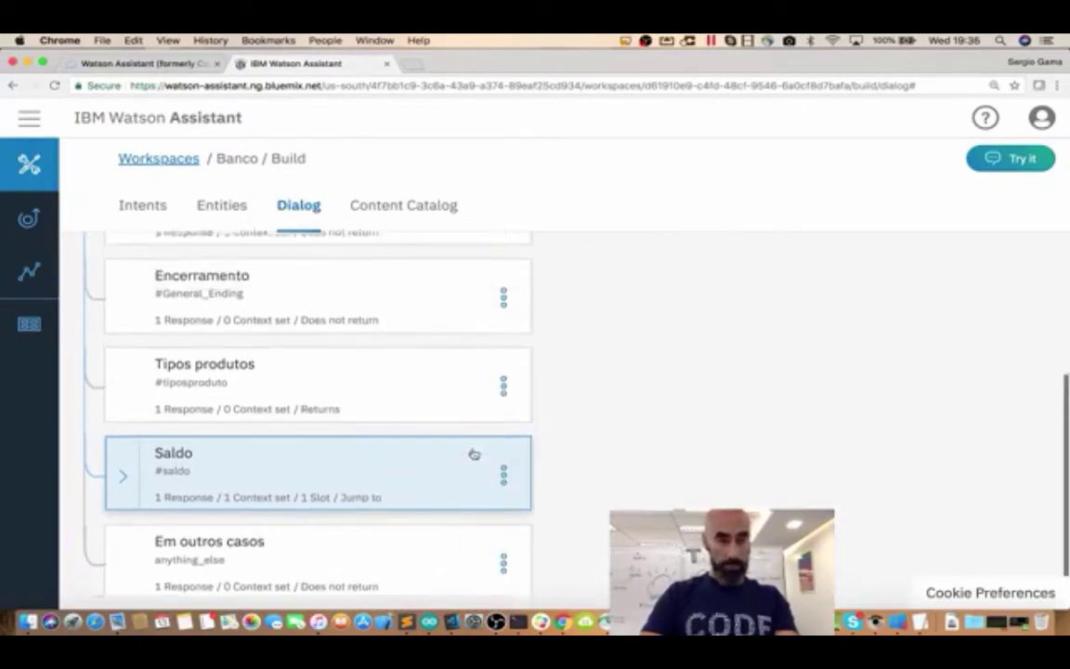
{"action": "scroll", "coordinate": [474, 454], "scroll_direction": "up", "scroll_amount": 3}
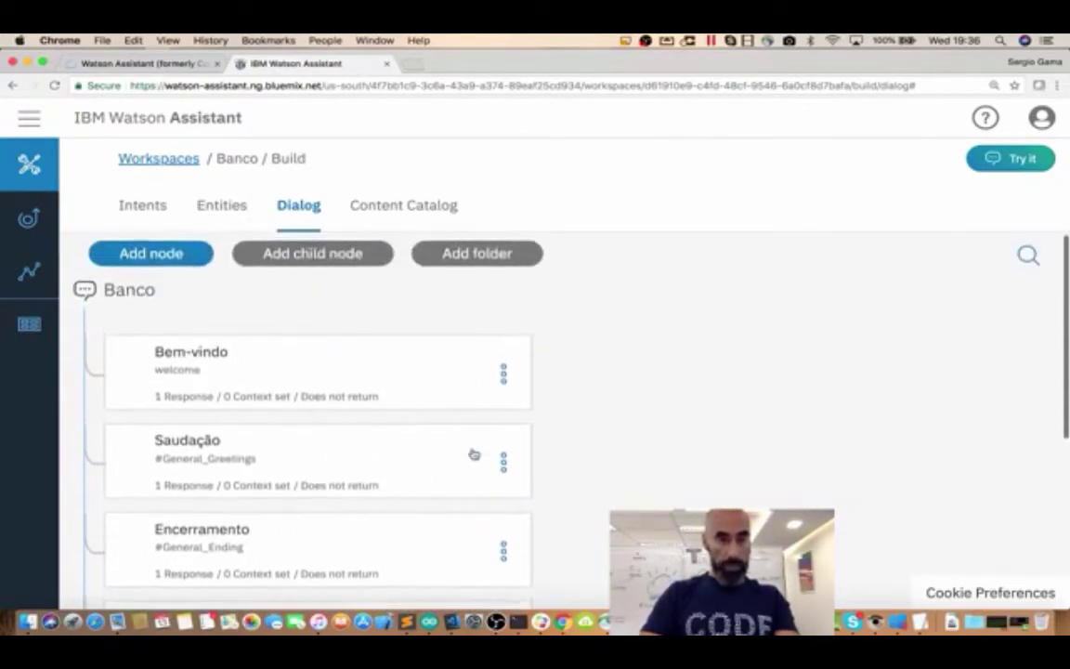
{"action": "scroll", "coordinate": [473, 454], "scroll_direction": "down", "scroll_amount": 4}
{"action": "scroll", "coordinate": [474, 454], "scroll_direction": "down", "scroll_amount": 1}
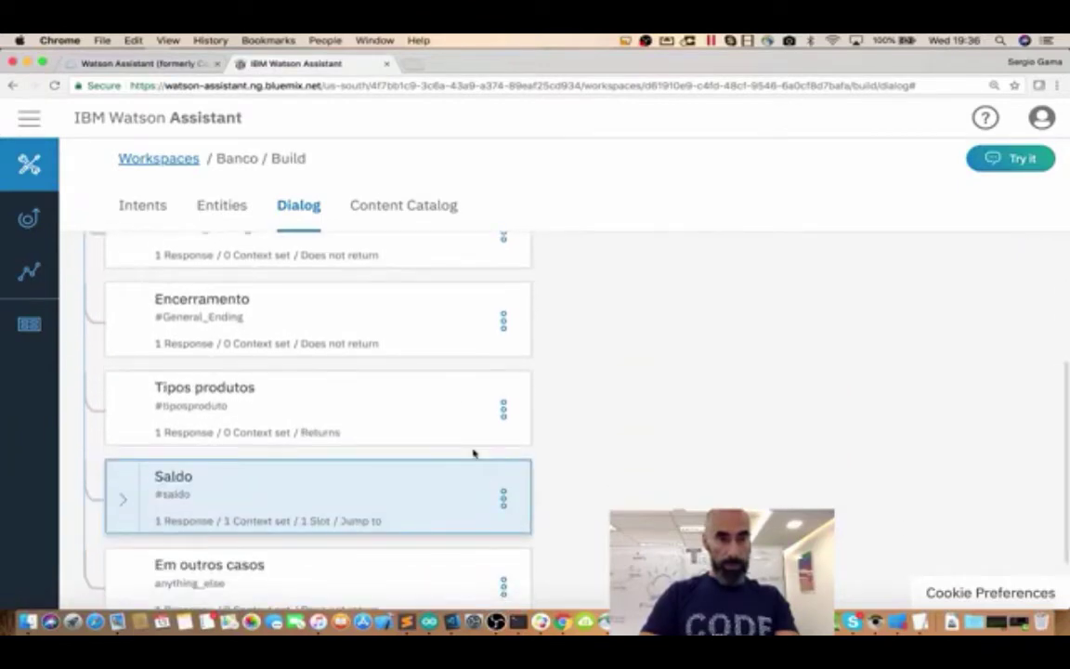
{"action": "scroll", "coordinate": [474, 455], "scroll_direction": "down", "scroll_amount": 2}
{"action": "scroll", "coordinate": [474, 454], "scroll_direction": "up", "scroll_amount": 3}
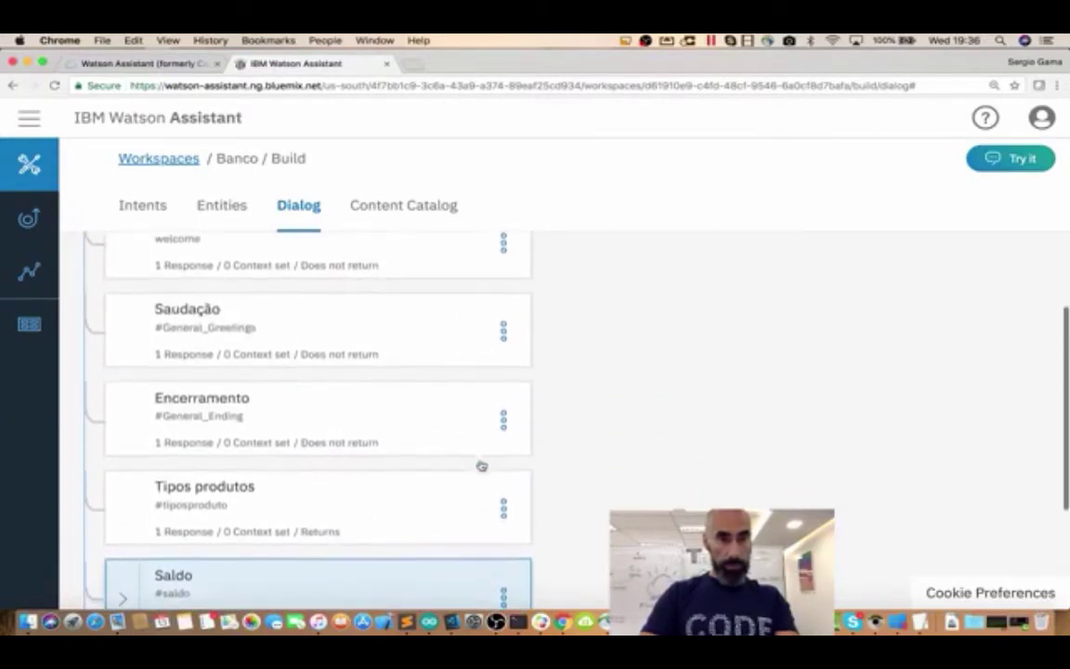
{"action": "scroll", "coordinate": [480, 465], "scroll_direction": "up", "scroll_amount": 2}
{"action": "scroll", "coordinate": [480, 464], "scroll_direction": "up", "scroll_amount": 1}
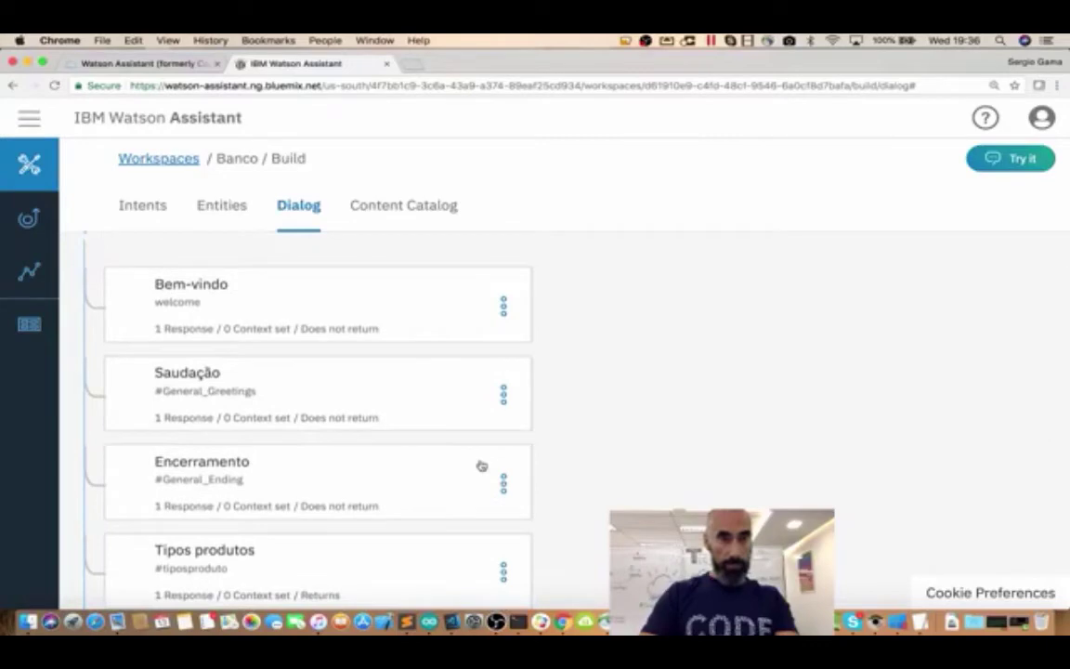
{"action": "left_click", "coordinate": [351, 480]}
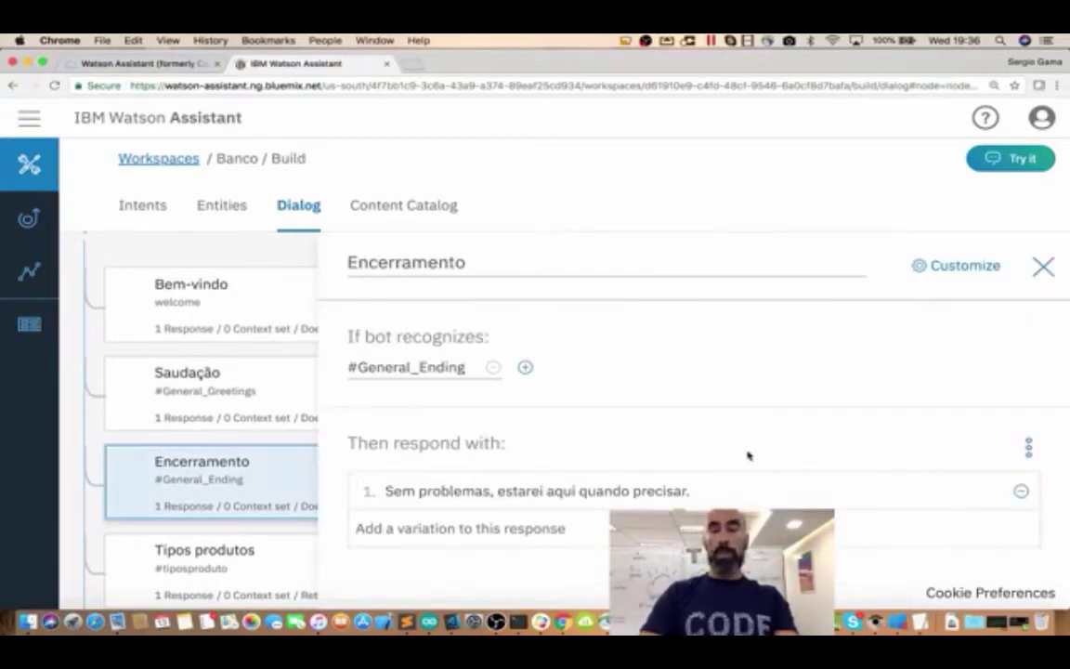
{"action": "scroll", "coordinate": [750, 455], "scroll_direction": "down", "scroll_amount": 1}
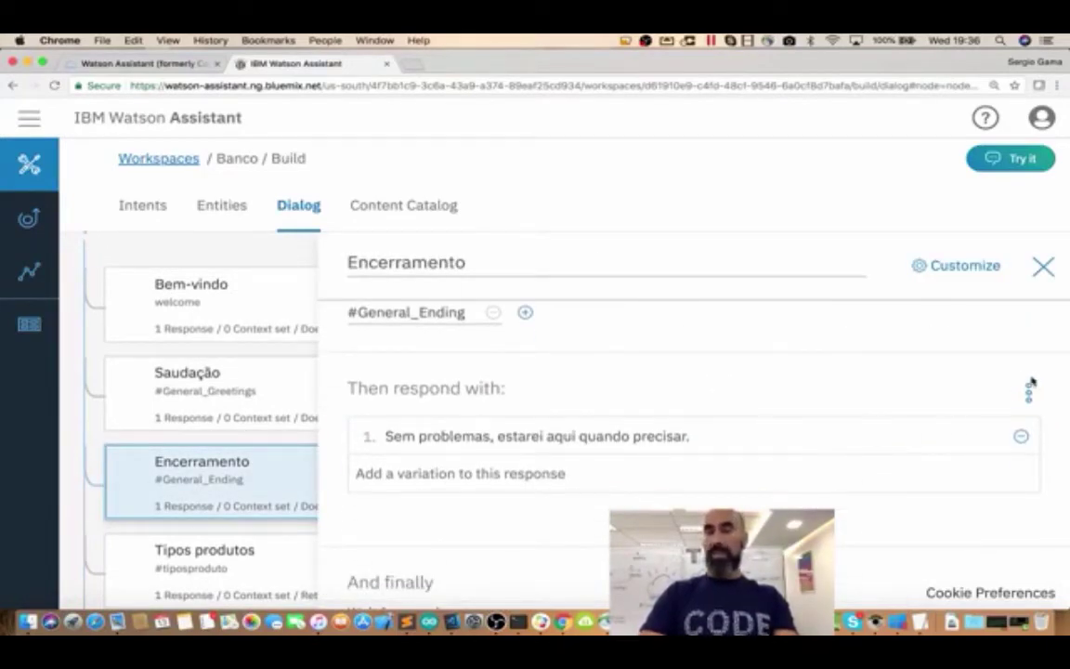
{"action": "left_click", "coordinate": [1028, 396]}
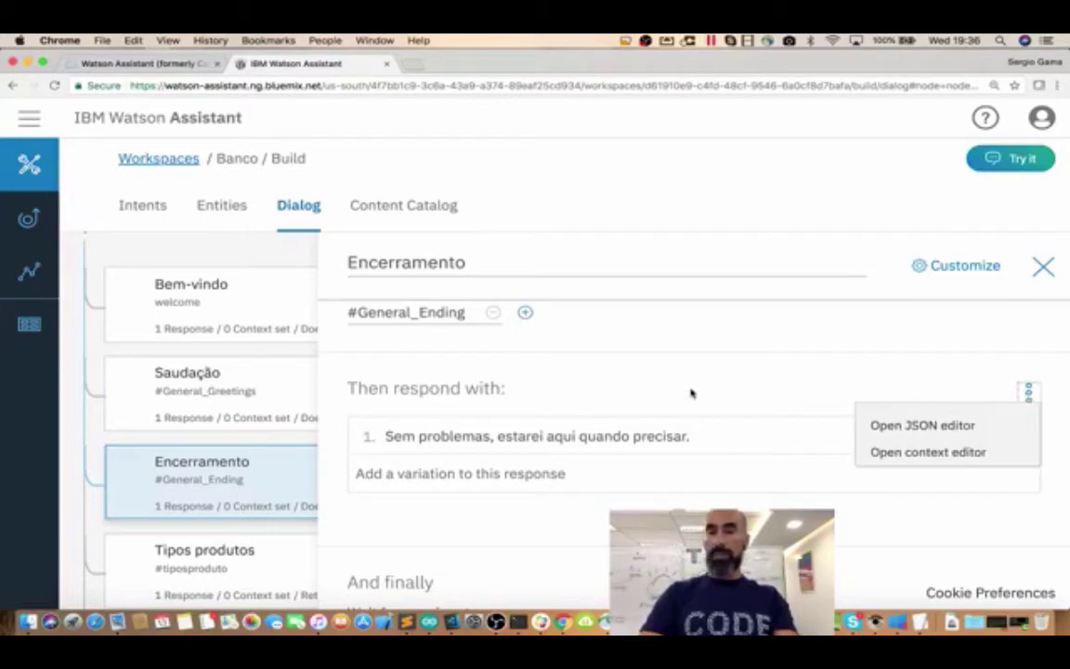
{"action": "left_click", "coordinate": [887, 453]}
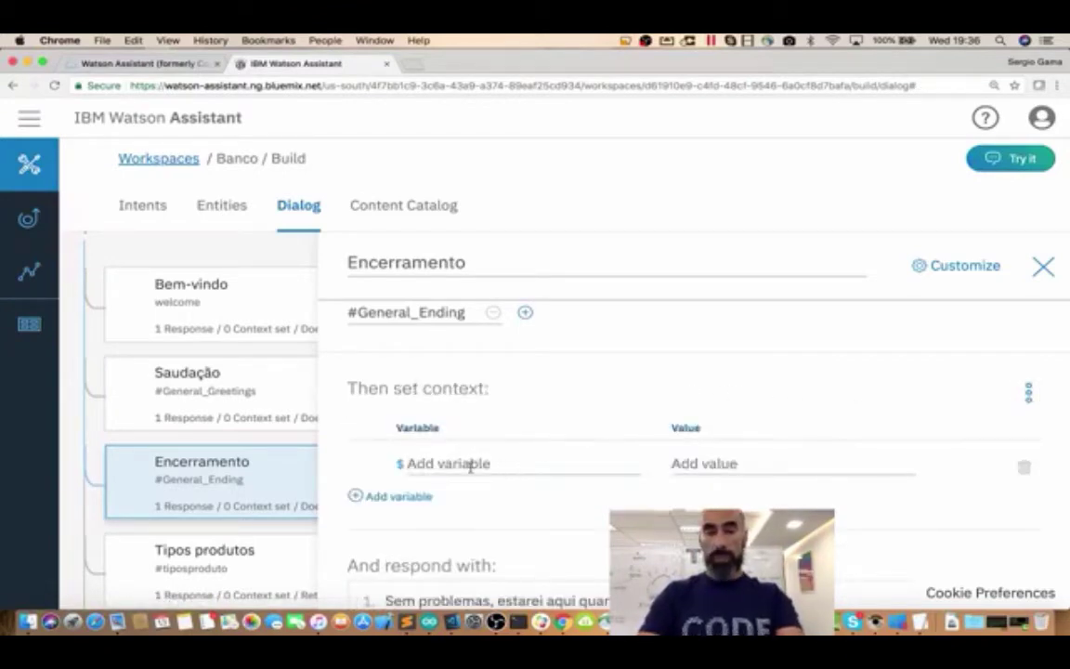
Add the context variable $sair with the value true to the Encerramento node and close the node
{"action": "type", "text": "sar"}
{"action": "key", "text": "BackSpace"}
{"action": "type", "text": "ir"}
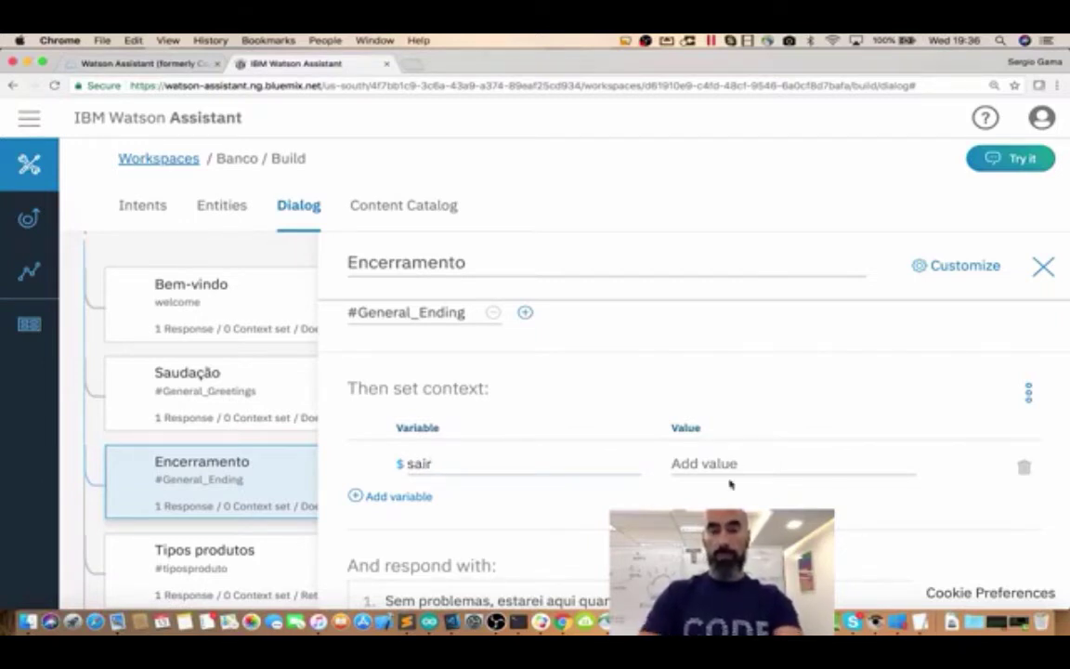
{"action": "type", "text": "true"}
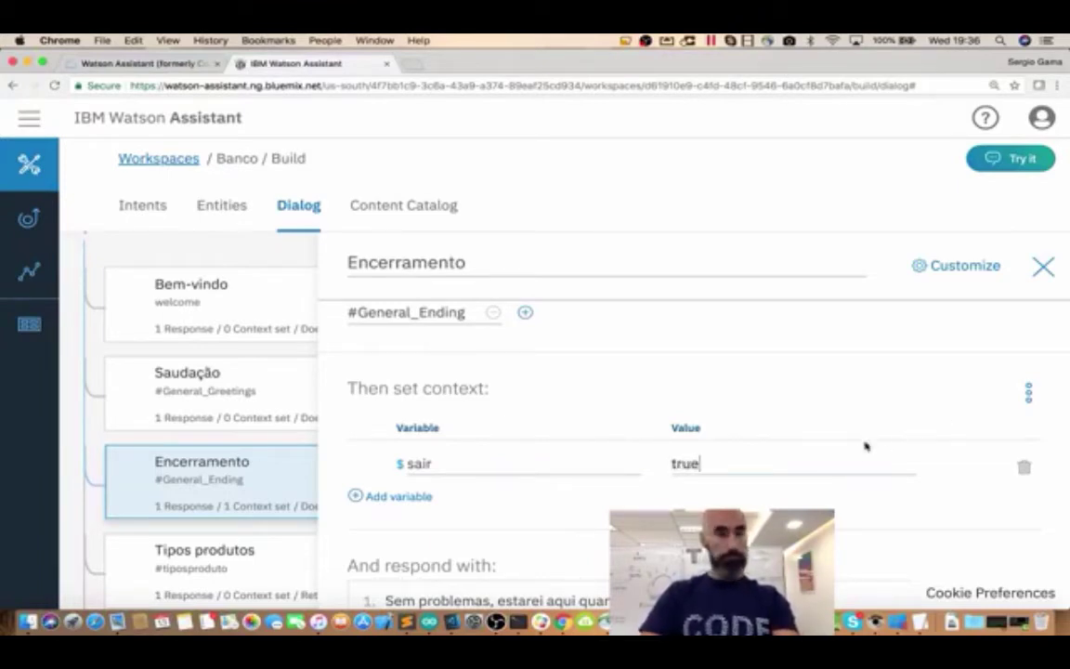
{"action": "scroll", "coordinate": [848, 410], "scroll_direction": "down", "scroll_amount": 1}
{"action": "scroll", "coordinate": [848, 411], "scroll_direction": "up", "scroll_amount": 2}
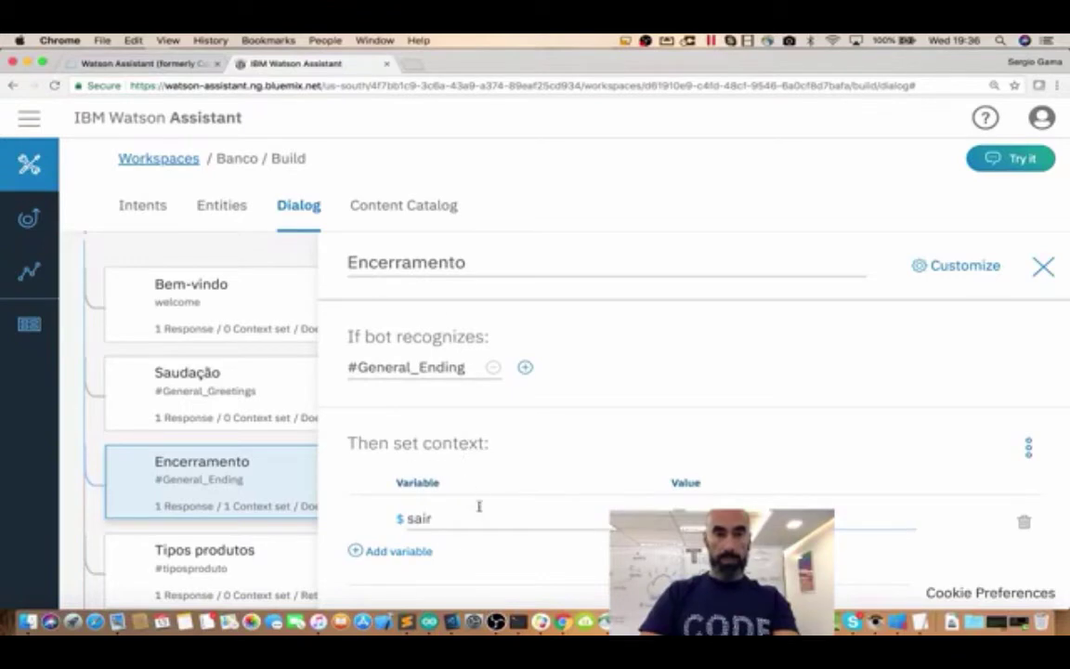
{"action": "scroll", "coordinate": [478, 507], "scroll_direction": "down", "scroll_amount": 5}
{"action": "scroll", "coordinate": [678, 460], "scroll_direction": "up", "scroll_amount": 5}
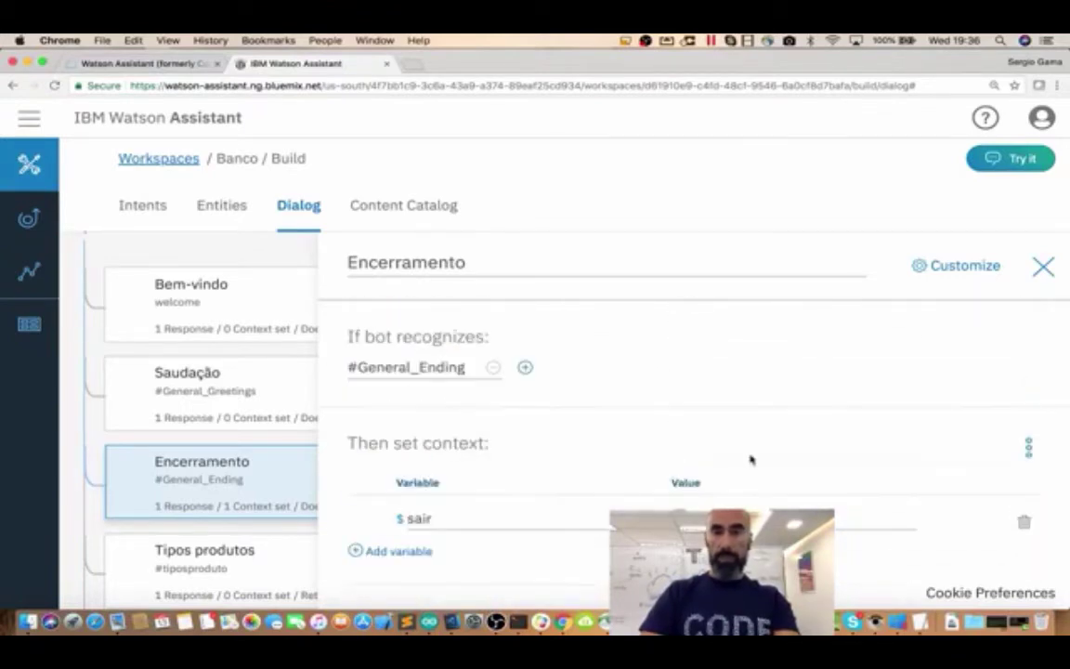
{"action": "left_click", "coordinate": [1045, 268]}
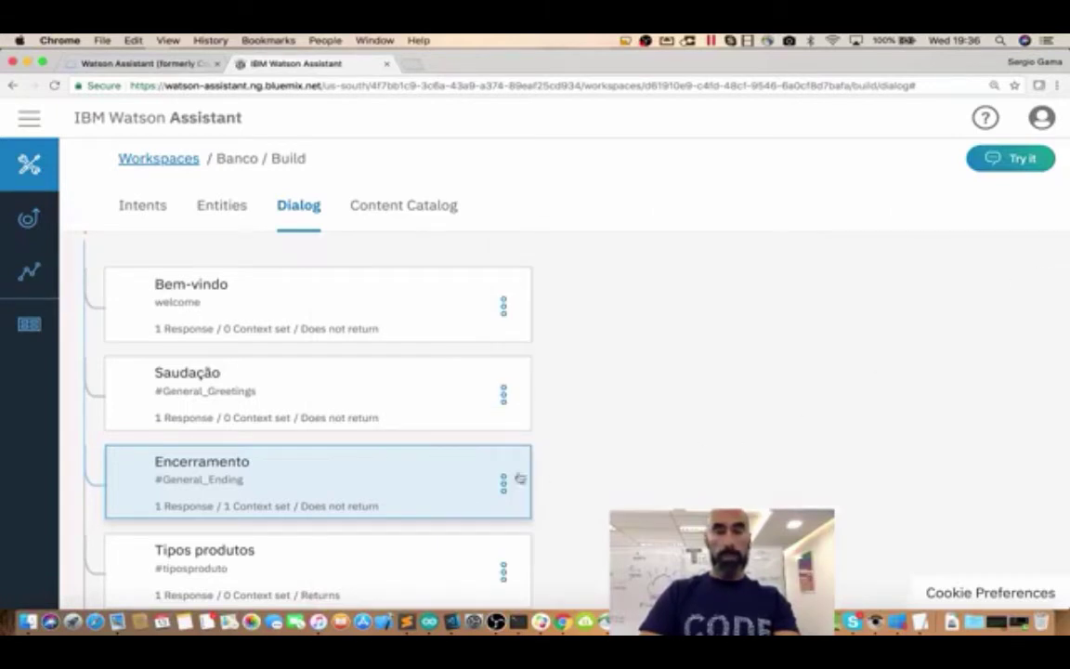
{"action": "scroll", "coordinate": [599, 485], "scroll_direction": "down", "scroll_amount": 3}
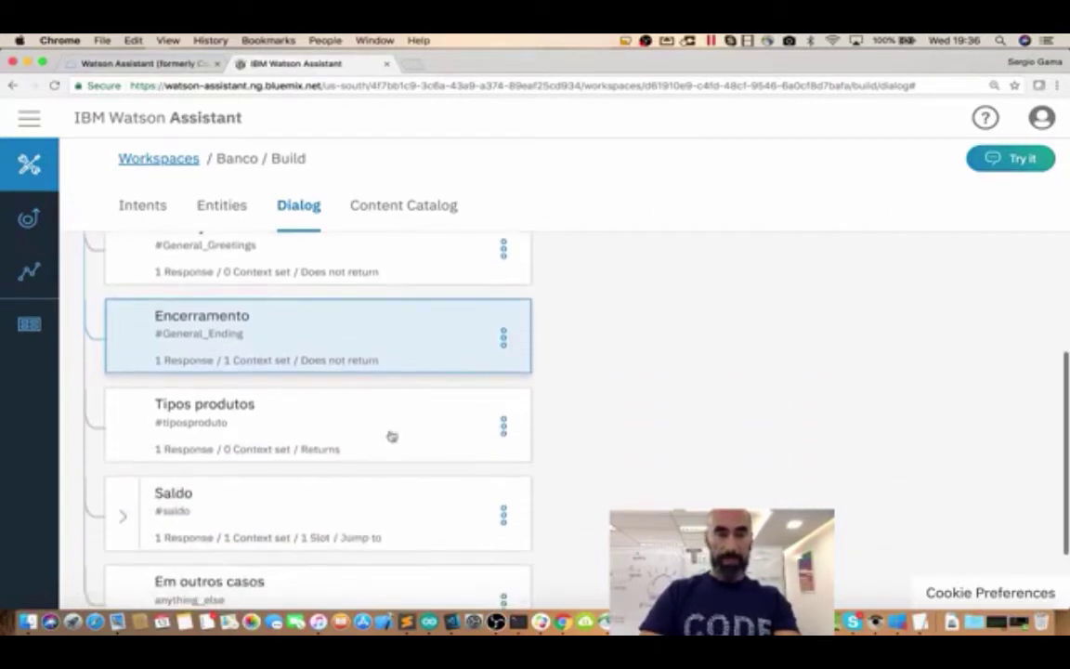
{"action": "left_click", "coordinate": [274, 520]}
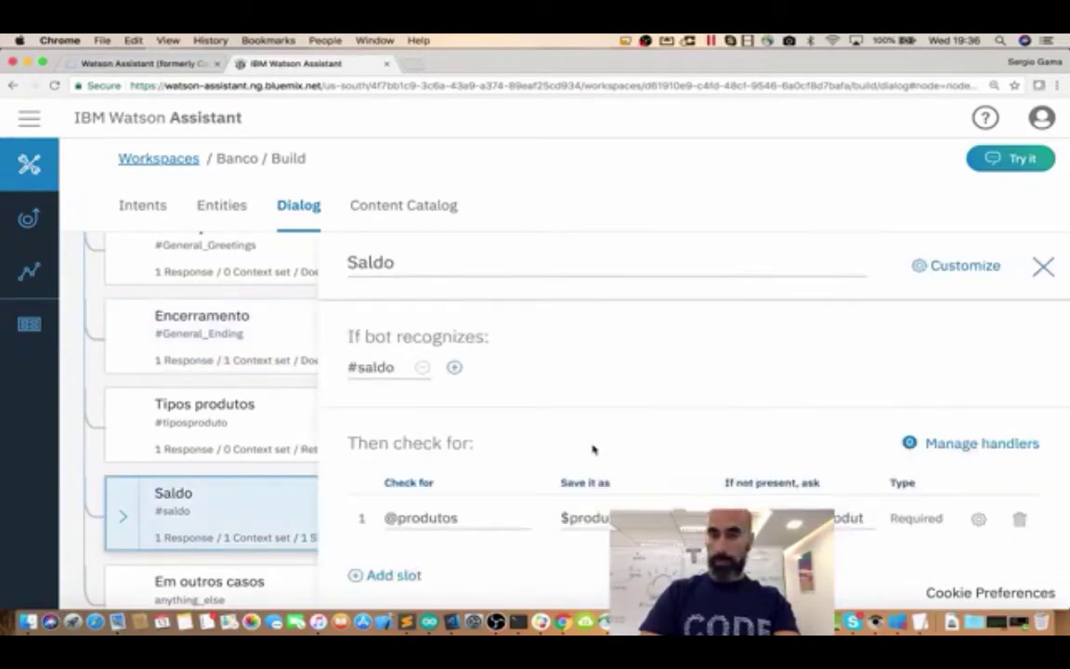
{"action": "scroll", "coordinate": [604, 457], "scroll_direction": "down", "scroll_amount": 2}
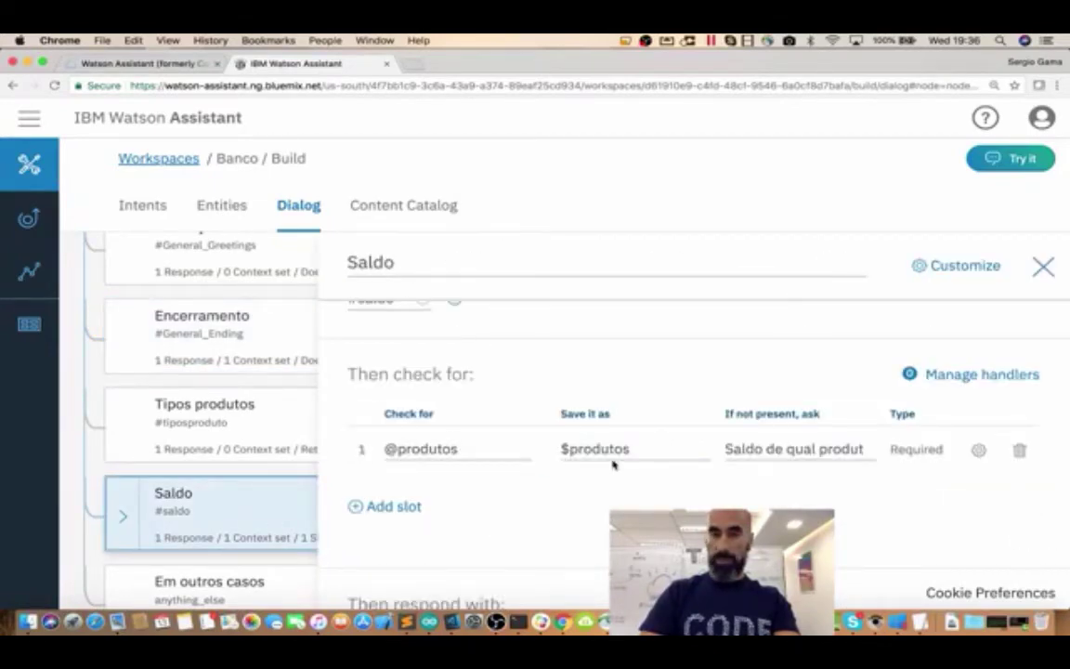
{"action": "scroll", "coordinate": [613, 465], "scroll_direction": "up", "scroll_amount": 2}
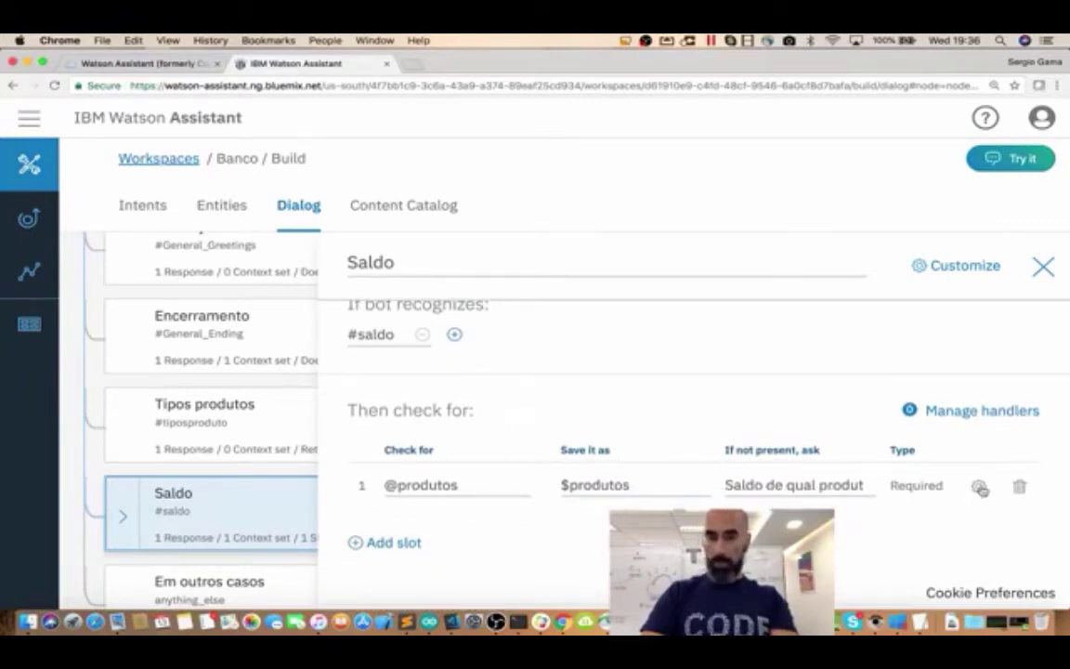
{"action": "left_click", "coordinate": [980, 487]}
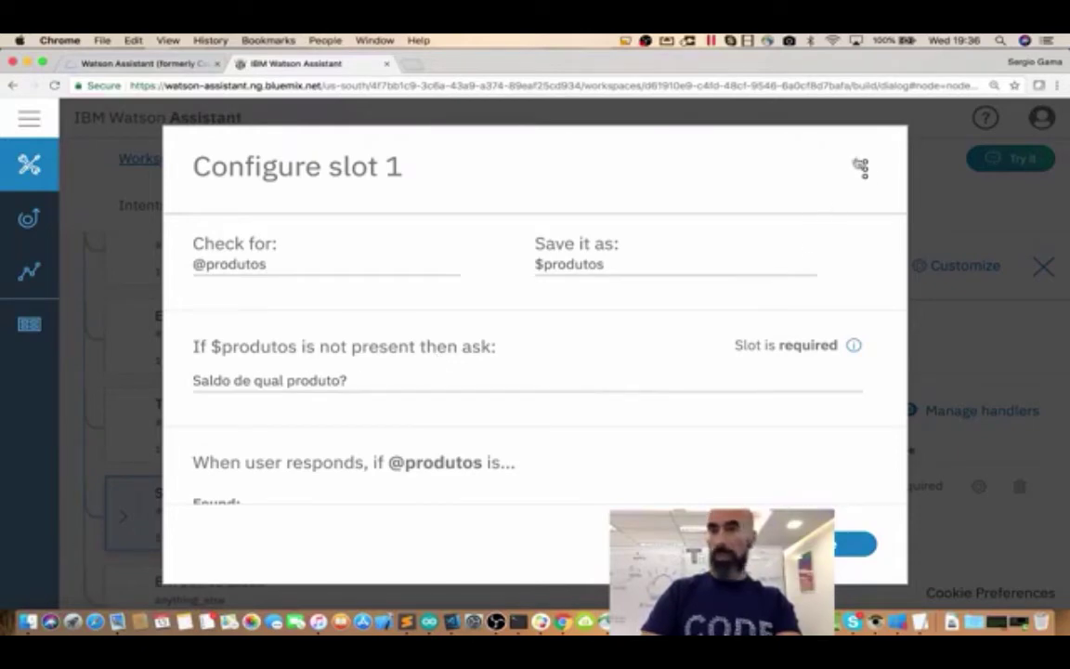
{"action": "left_click", "coordinate": [865, 169]}
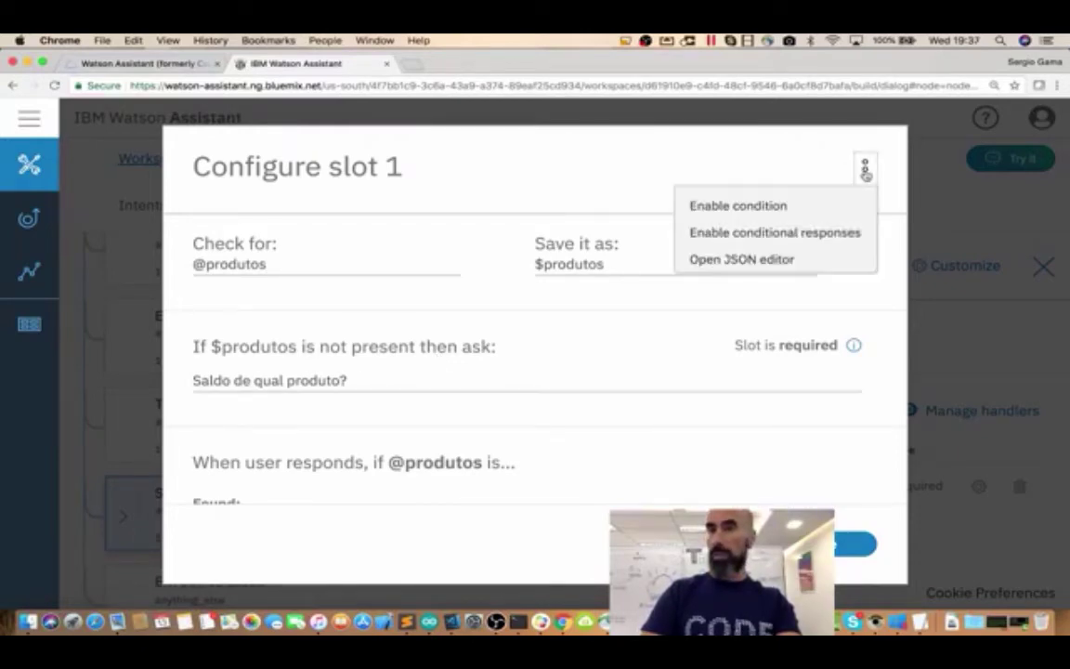
{"action": "left_click", "coordinate": [727, 209]}
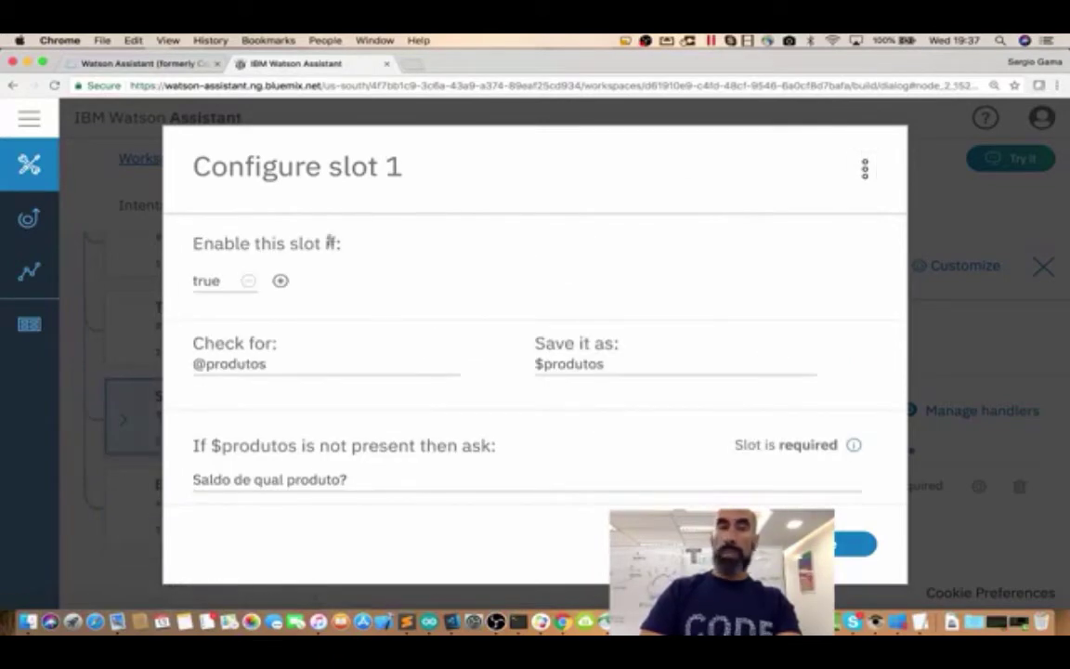
{"action": "left_click", "coordinate": [223, 282]}
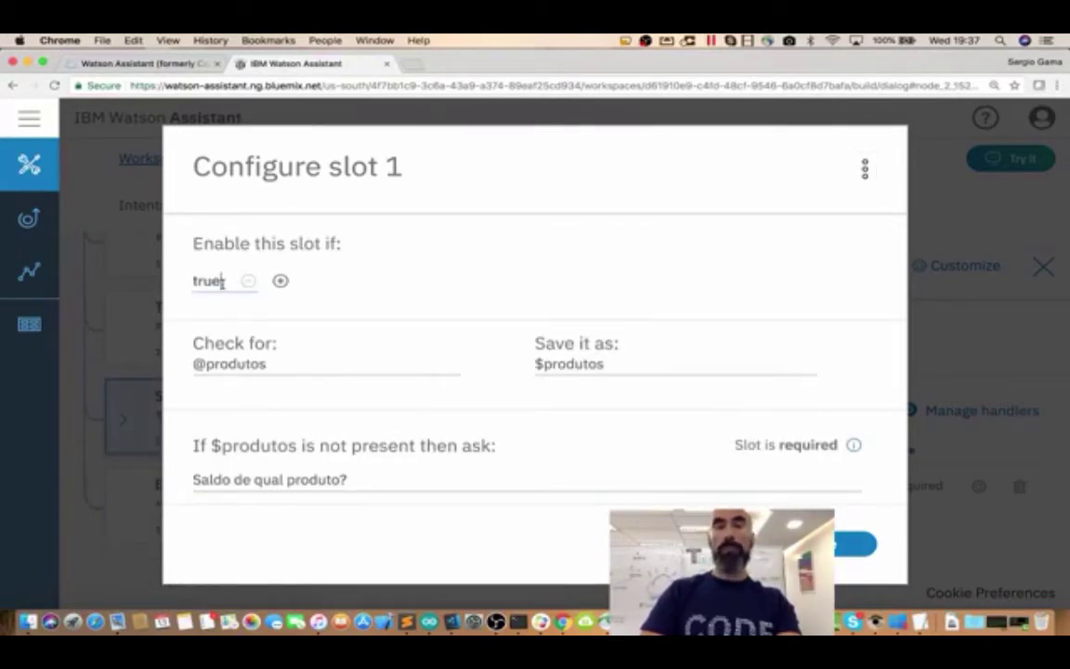
{"action": "key", "text": "BackSpace"}
{"action": "key", "text": "BackSpace"}
{"action": "key", "text": "BackSpace"}
{"action": "key", "text": "BackSpace"}
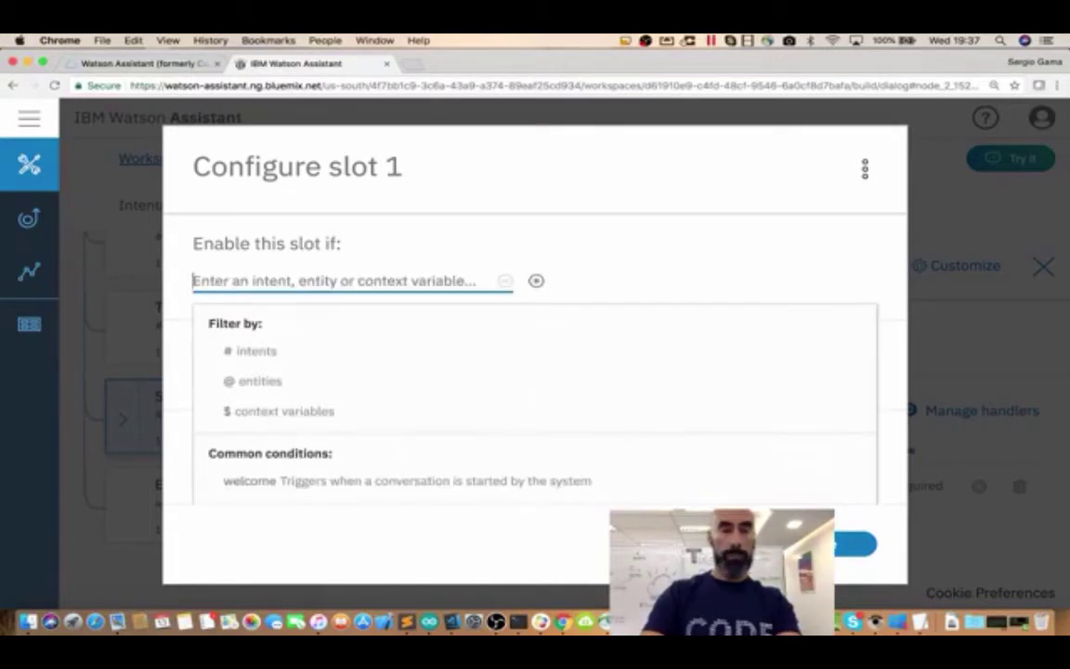
{"action": "type", "text": "!"}
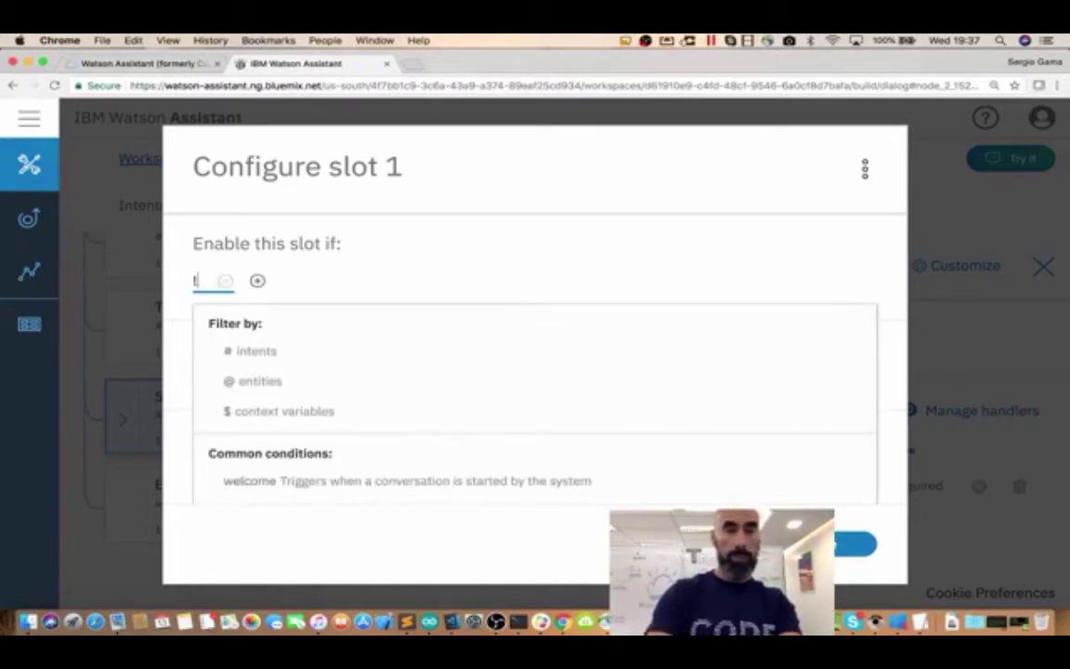
{"action": "type", "text": "$sair"}
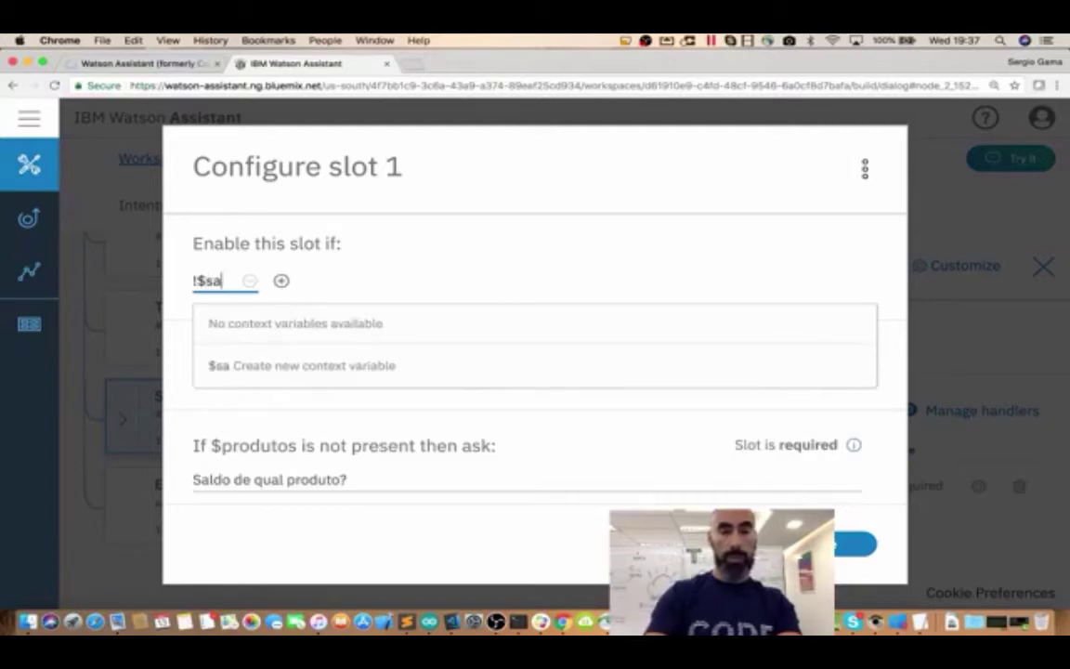
{"action": "left_click", "coordinate": [423, 275]}
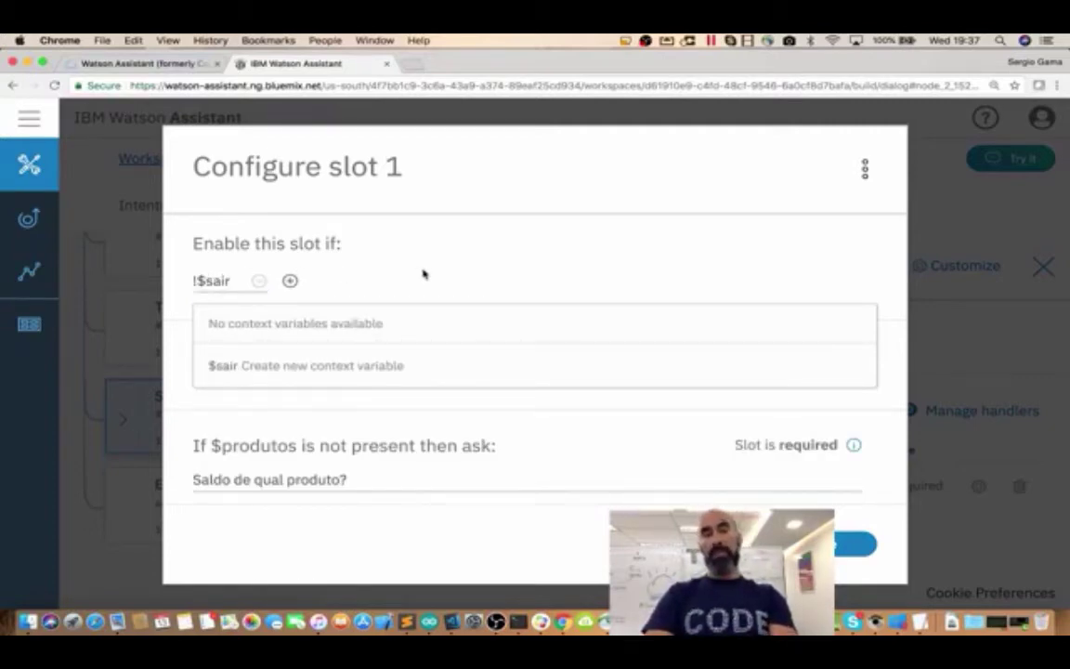
{"action": "left_click", "coordinate": [890, 424]}
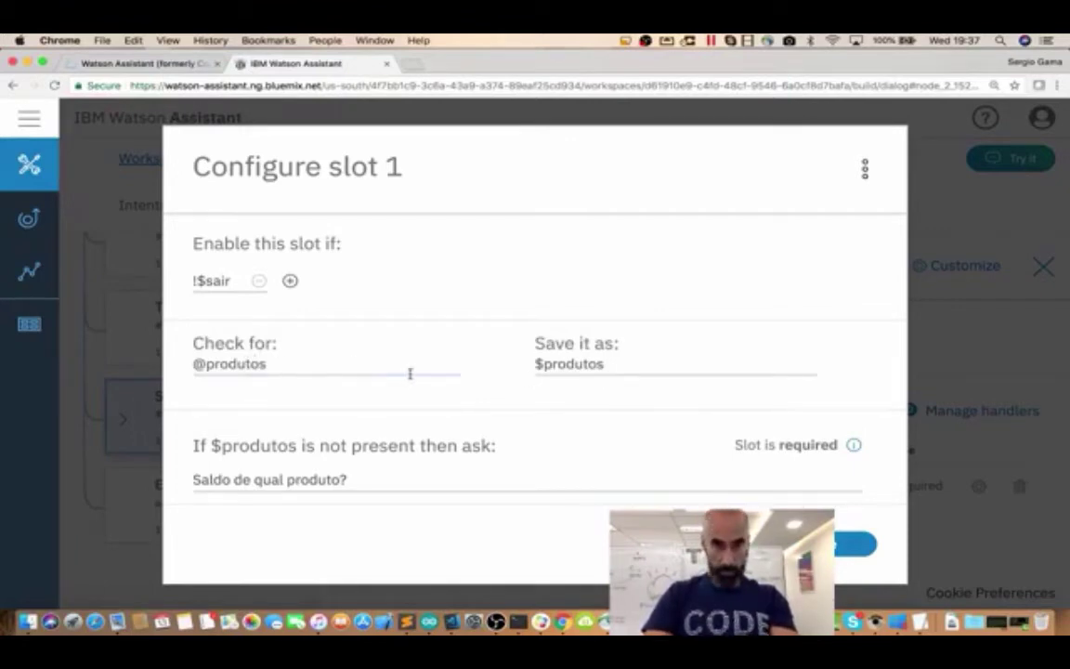
{"action": "scroll", "coordinate": [692, 470], "scroll_direction": "down", "scroll_amount": 5}
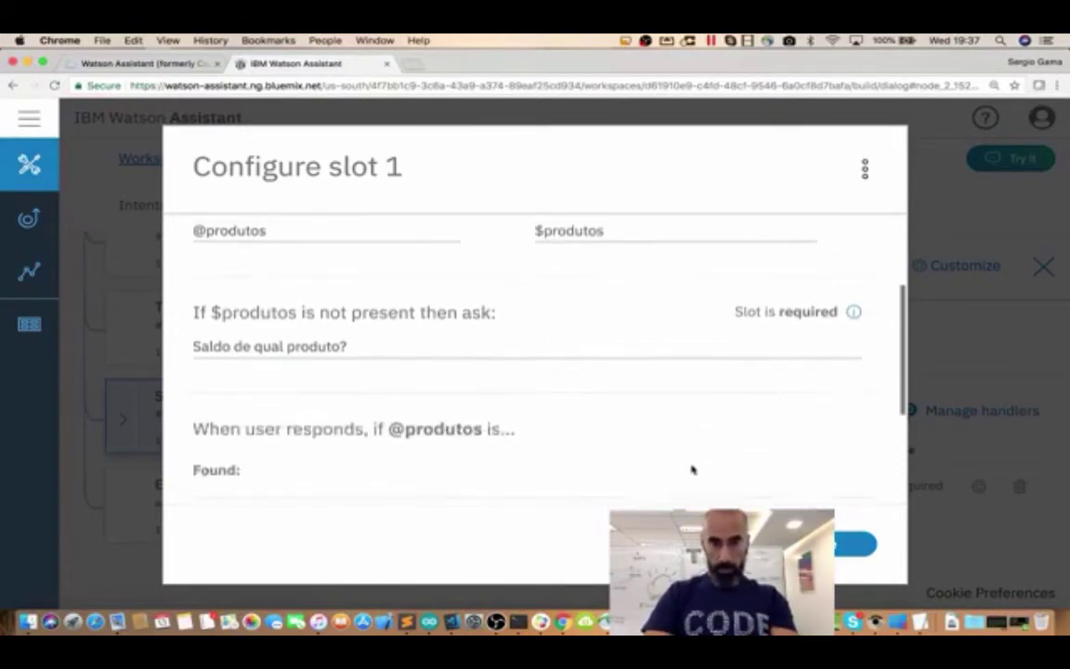
{"action": "scroll", "coordinate": [692, 470], "scroll_direction": "down", "scroll_amount": 1}
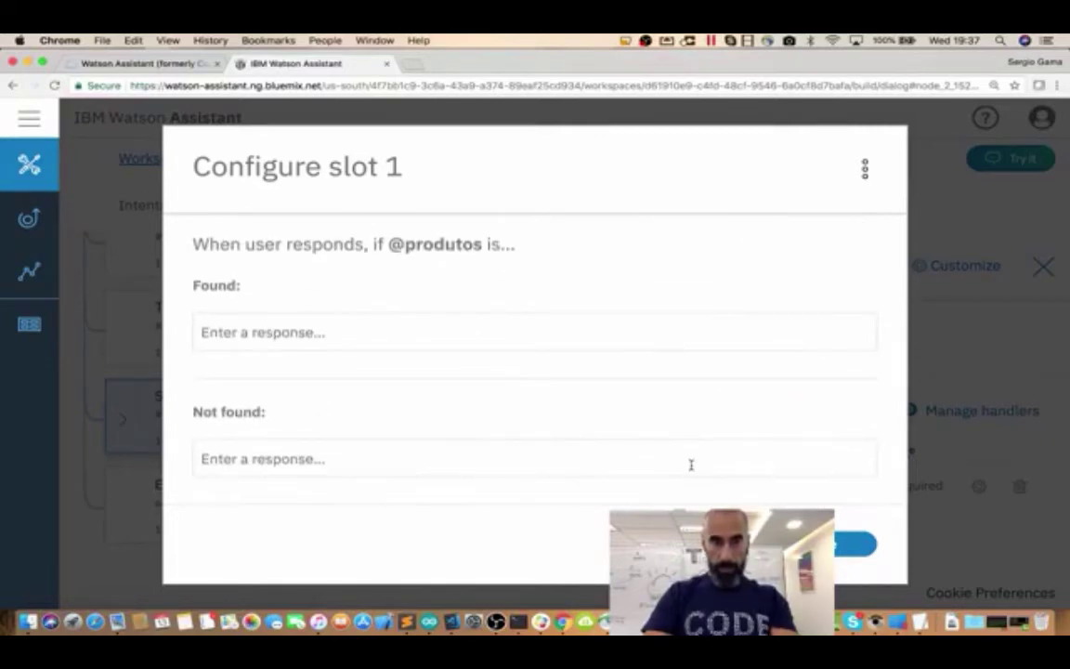
{"action": "scroll", "coordinate": [691, 465], "scroll_direction": "up", "scroll_amount": 8}
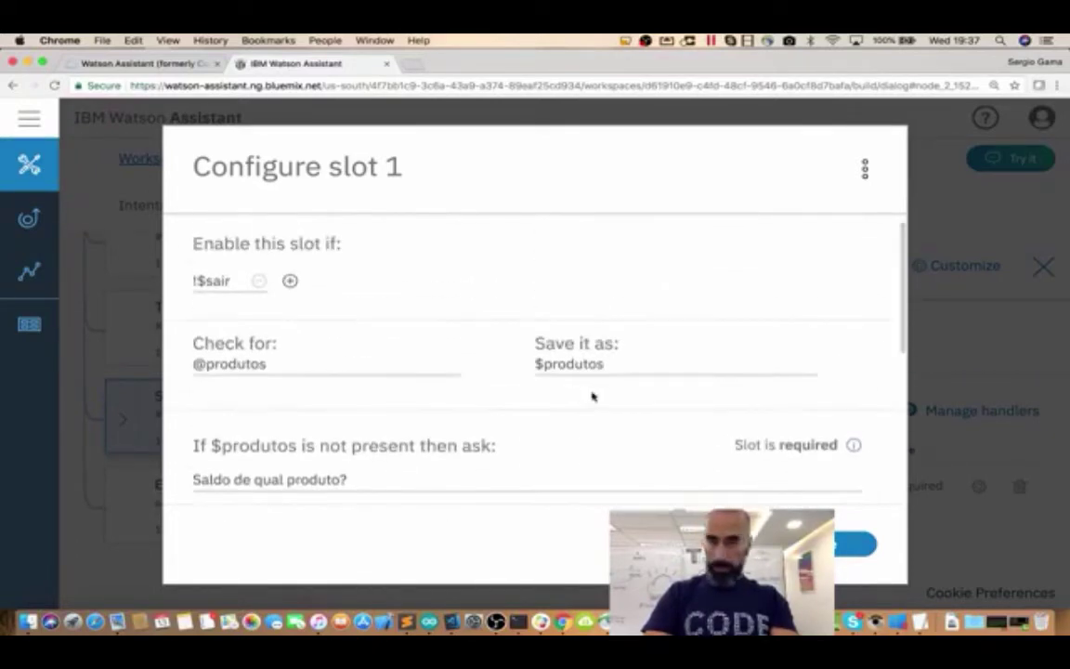
{"action": "scroll", "coordinate": [576, 393], "scroll_direction": "down", "scroll_amount": 5}
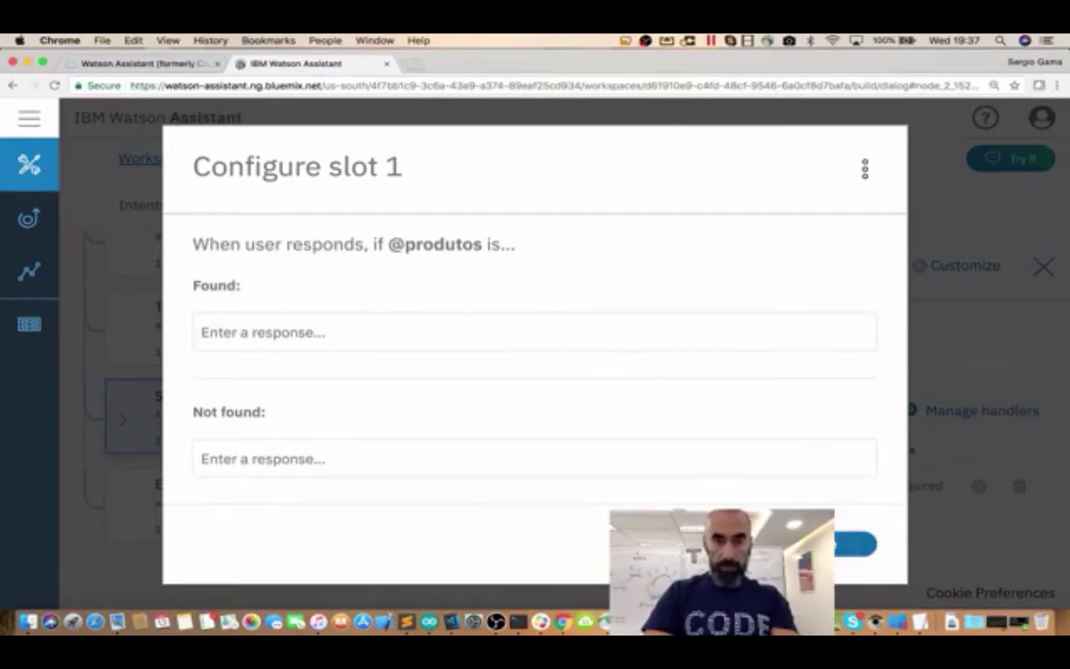
{"action": "key", "text": "Escape"}
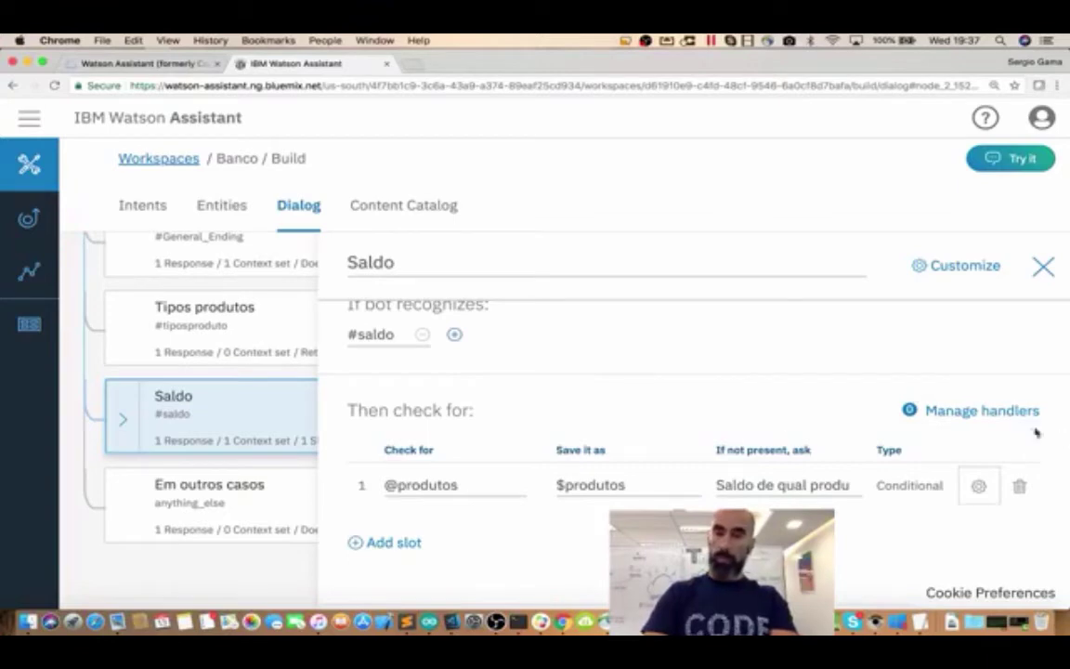
Turn on multiple responses in the Saldo node's customization settings and apply the change
{"action": "scroll", "coordinate": [774, 497], "scroll_direction": "down", "scroll_amount": 4}
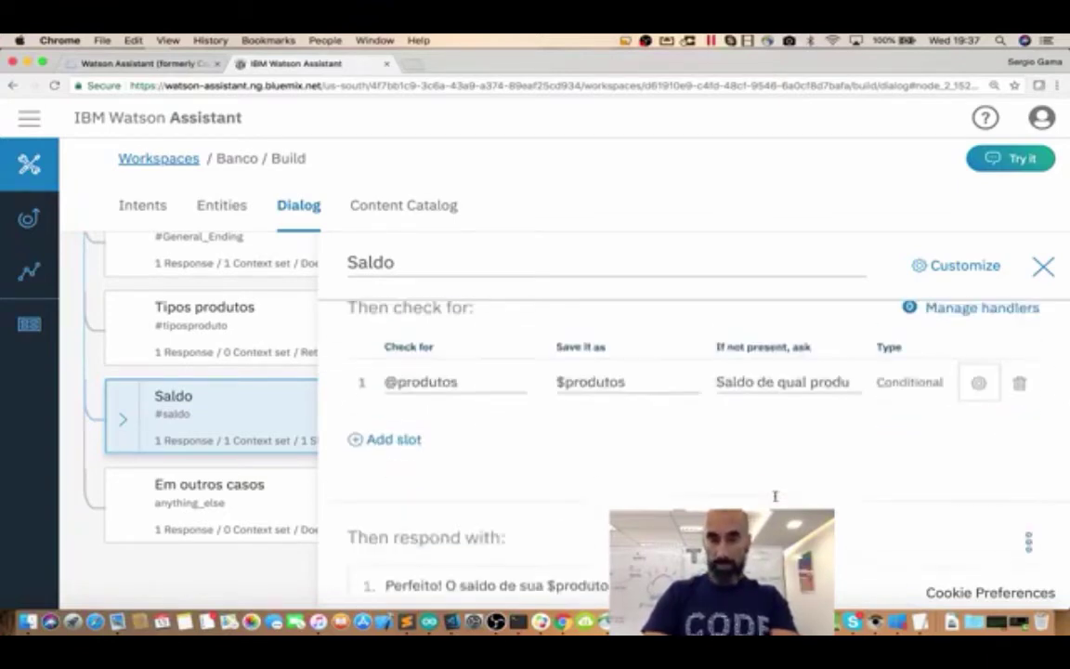
{"action": "scroll", "coordinate": [898, 470], "scroll_direction": "up", "scroll_amount": 4}
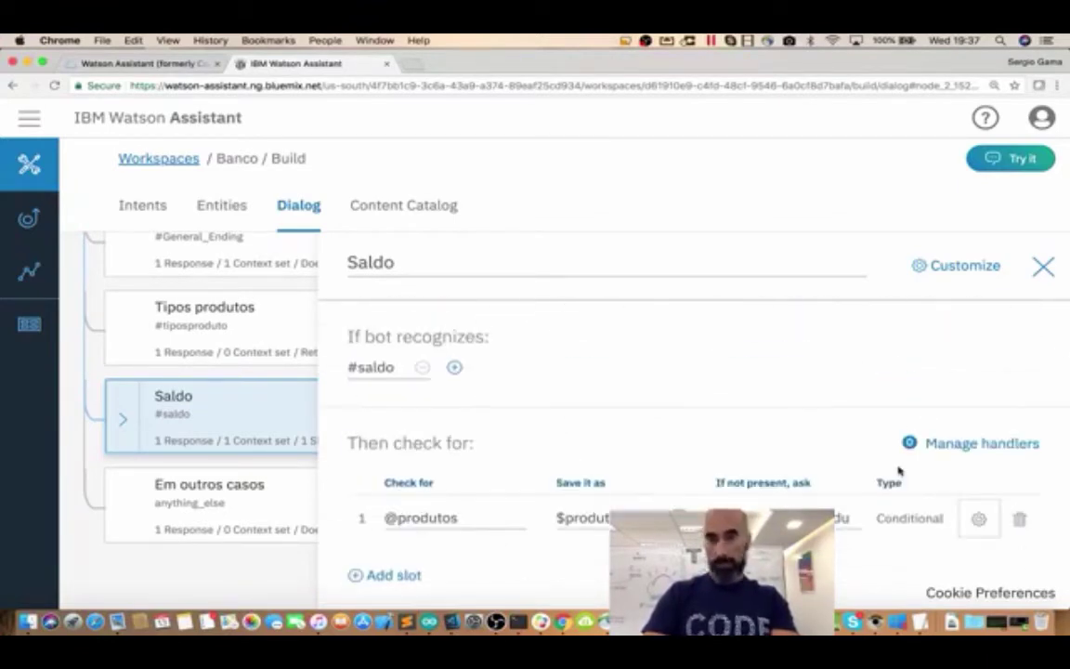
{"action": "left_click", "coordinate": [958, 267]}
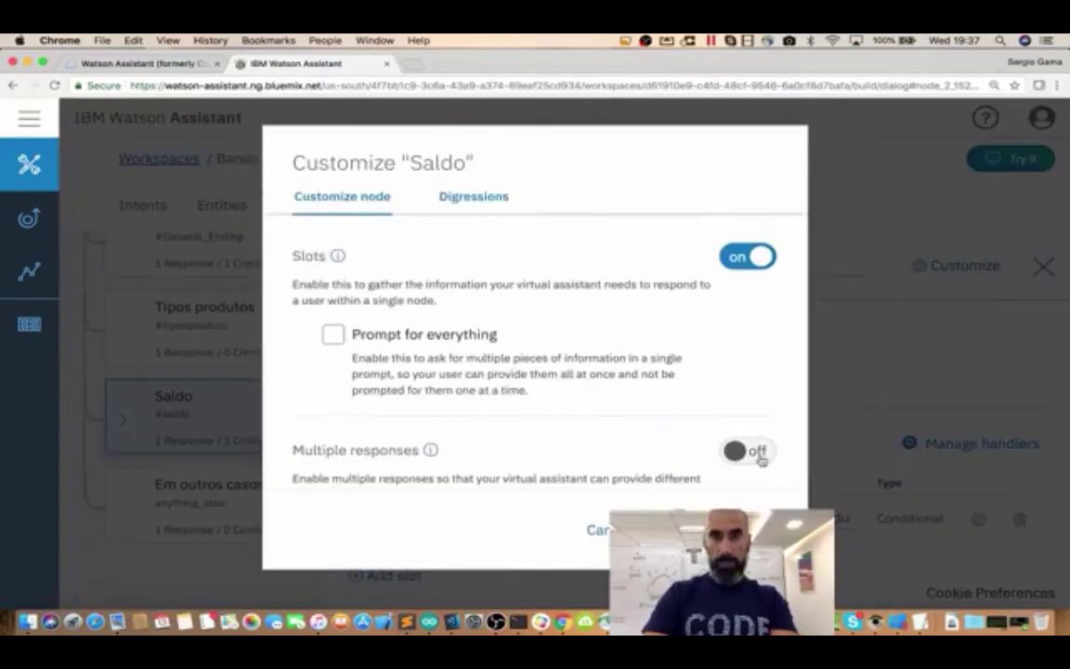
{"action": "left_click", "coordinate": [750, 454]}
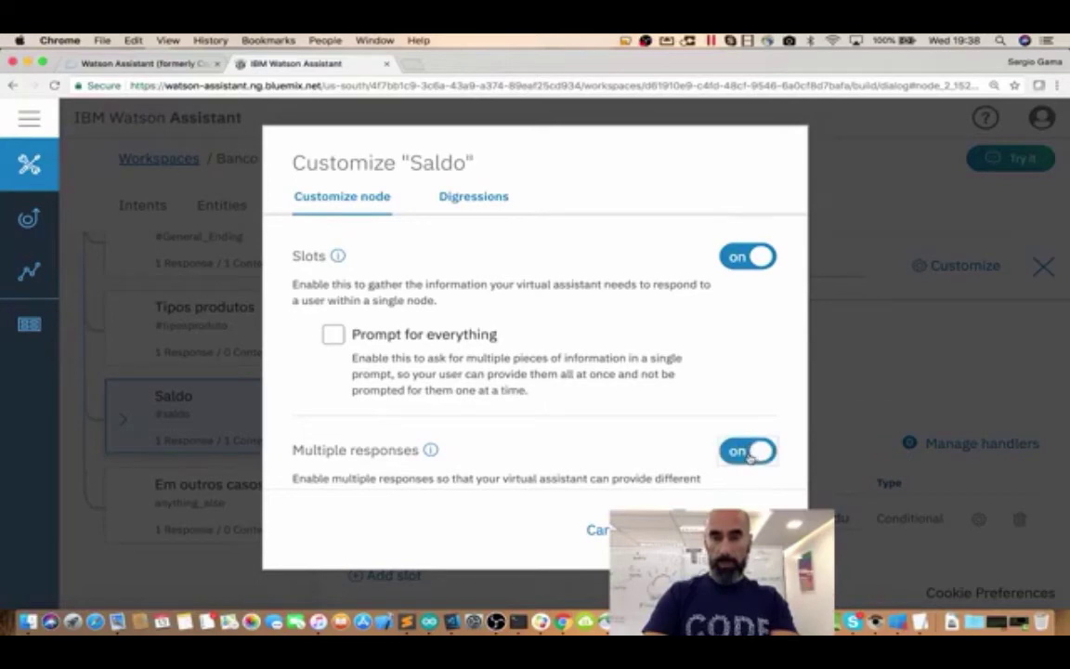
{"action": "left_click", "coordinate": [738, 529]}
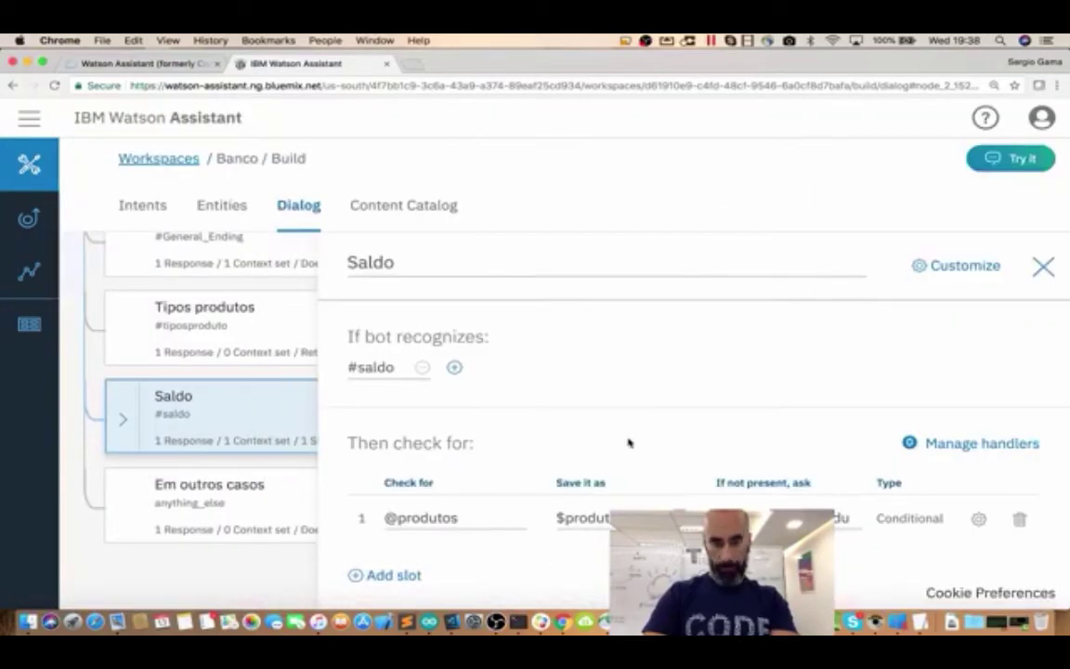
Set the condition !$sair on the Saldo node's first response and close the node
{"action": "scroll", "coordinate": [628, 442], "scroll_direction": "down", "scroll_amount": 5}
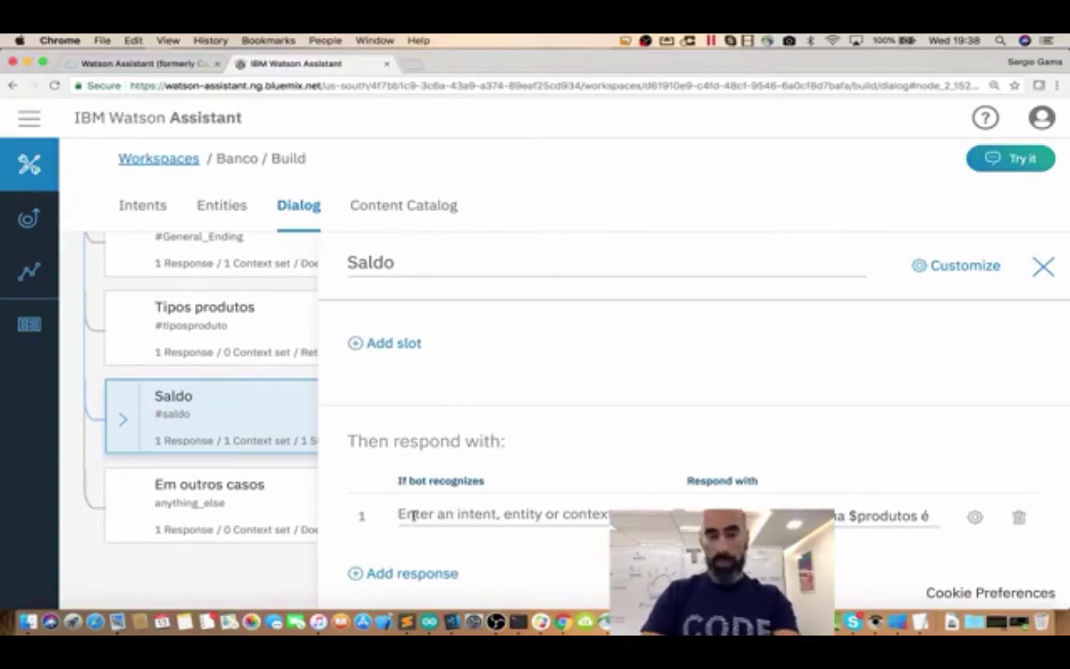
{"action": "left_click", "coordinate": [412, 515]}
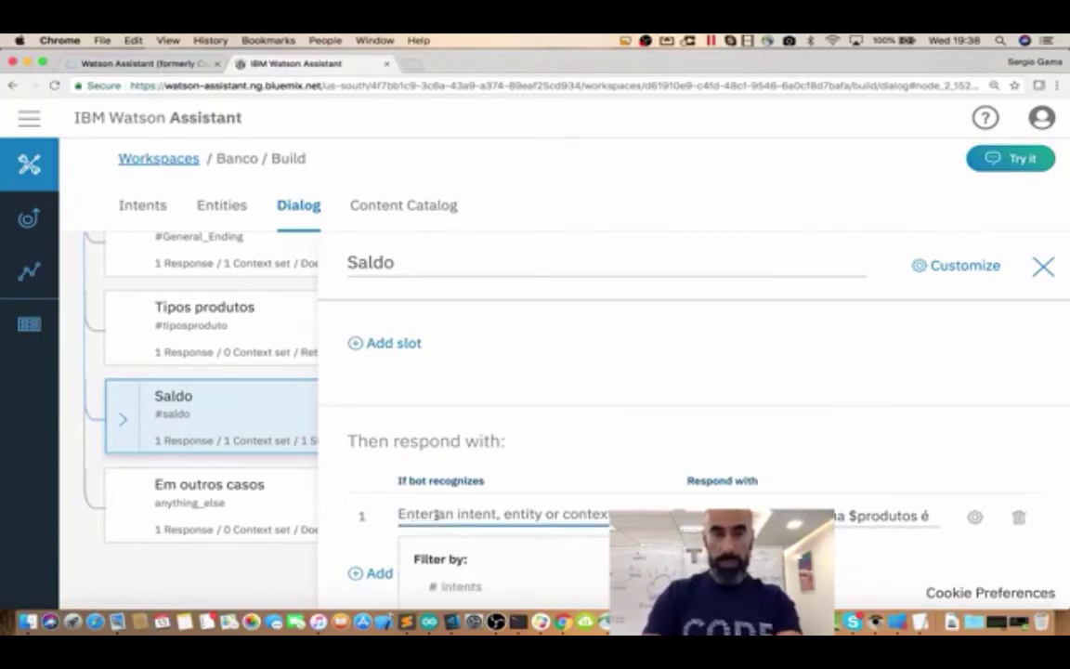
{"action": "type", "text": "!"}
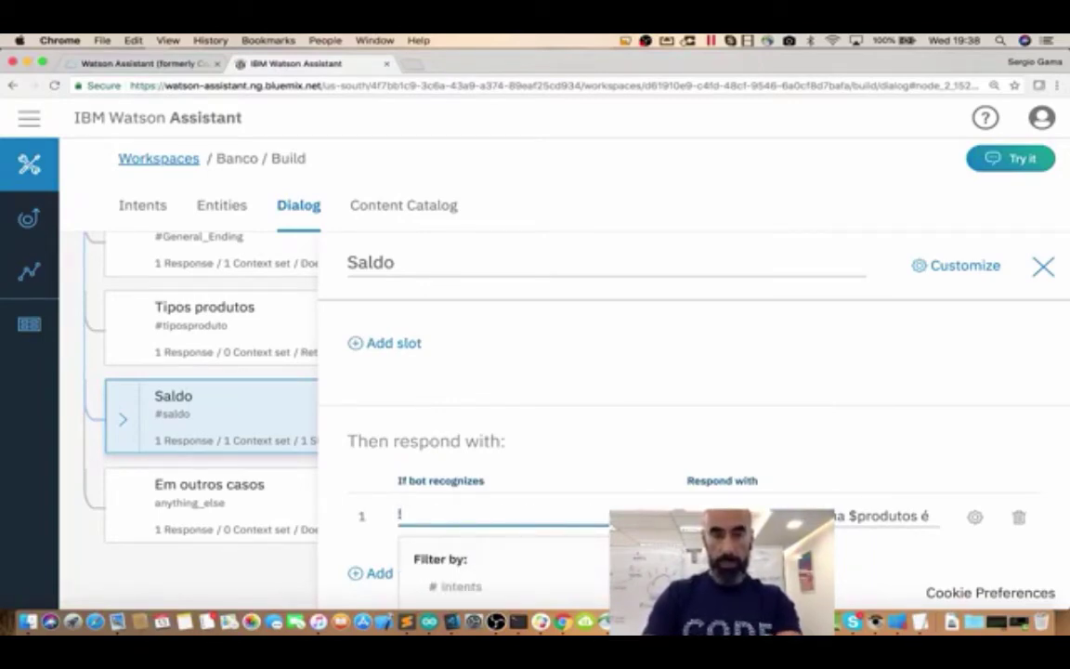
{"action": "type", "text": "sal"}
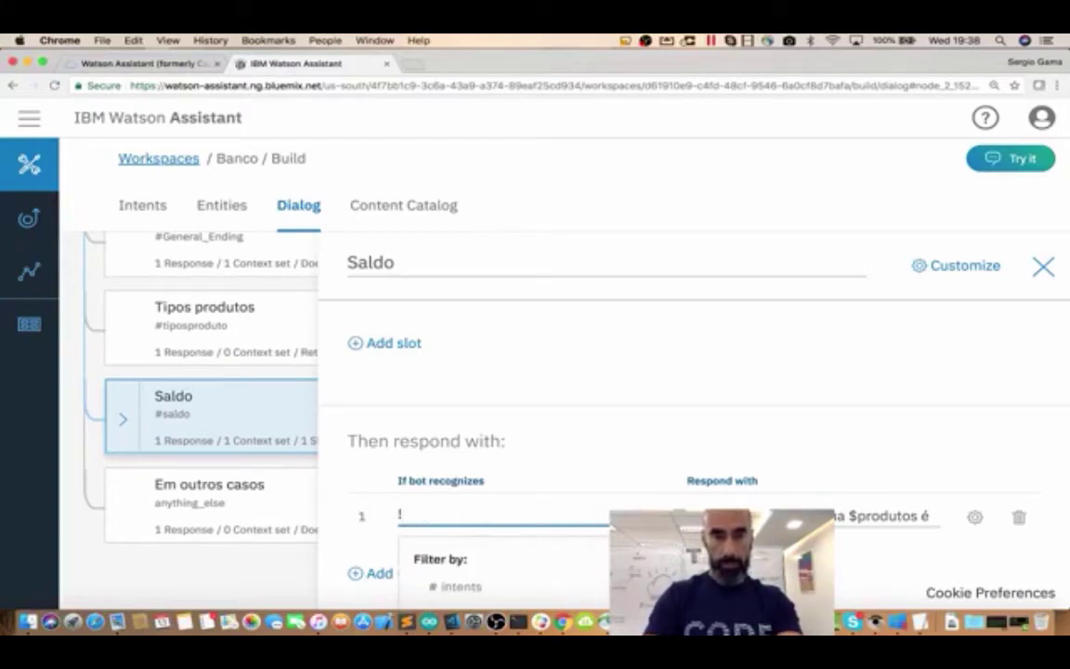
{"action": "type", "text": "$sair"}
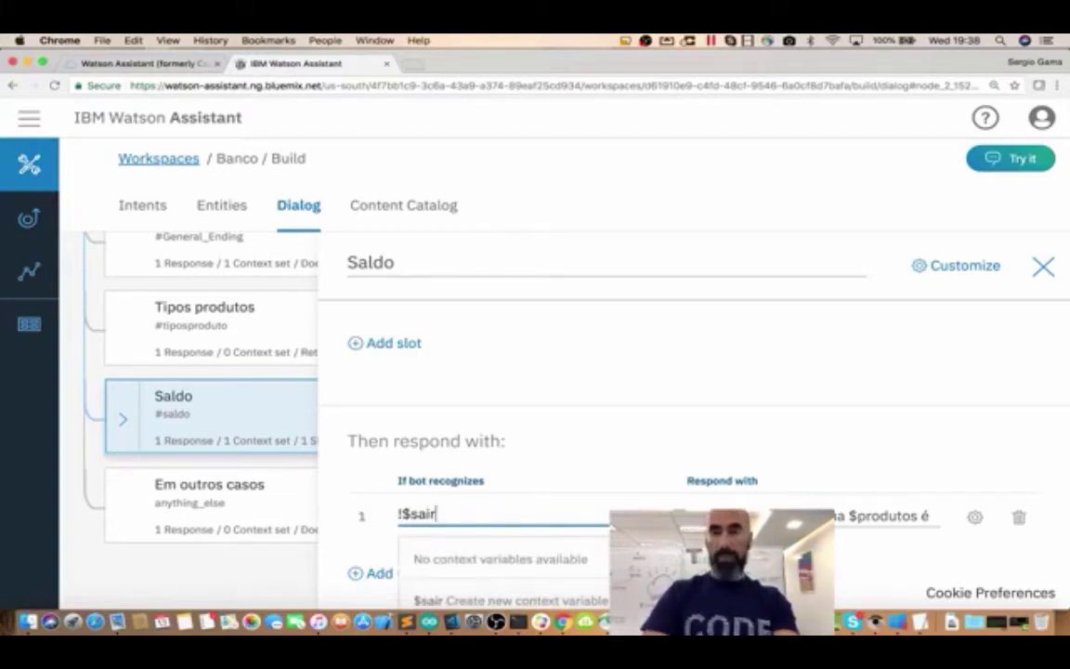
{"action": "key", "text": "Tab"}
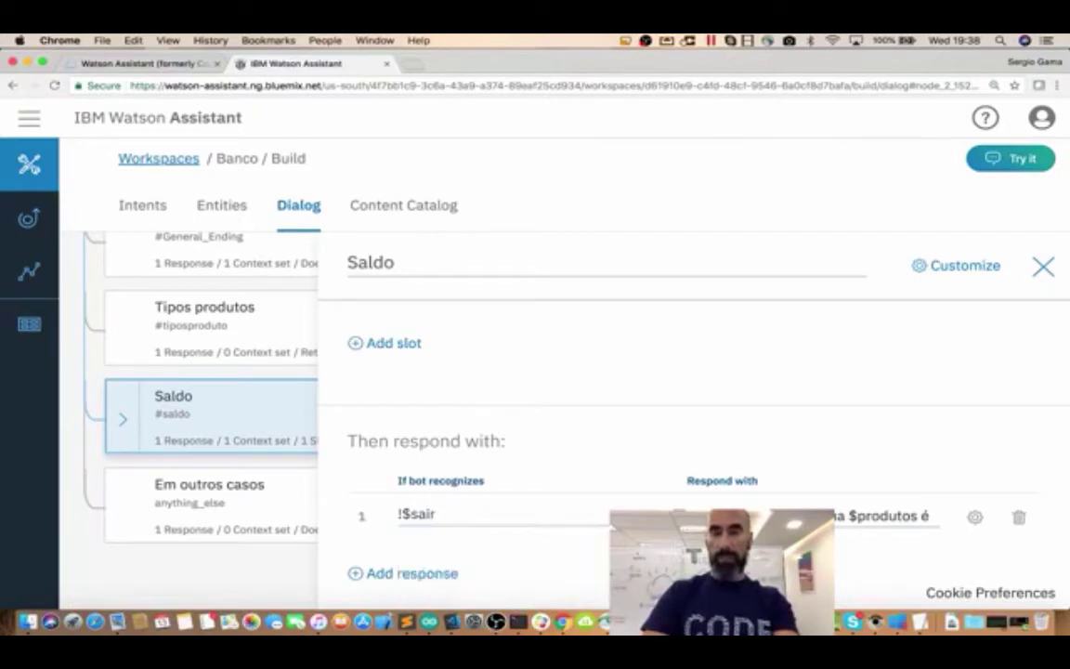
{"action": "scroll", "coordinate": [847, 527], "scroll_direction": "down", "scroll_amount": 1}
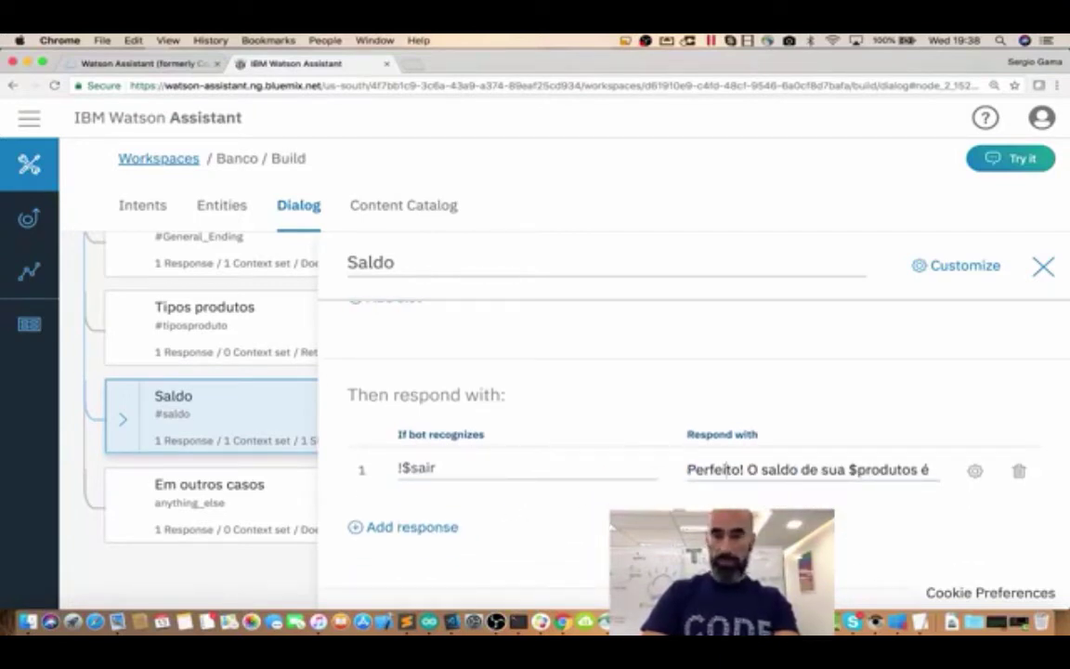
{"action": "left_click", "coordinate": [1044, 266]}
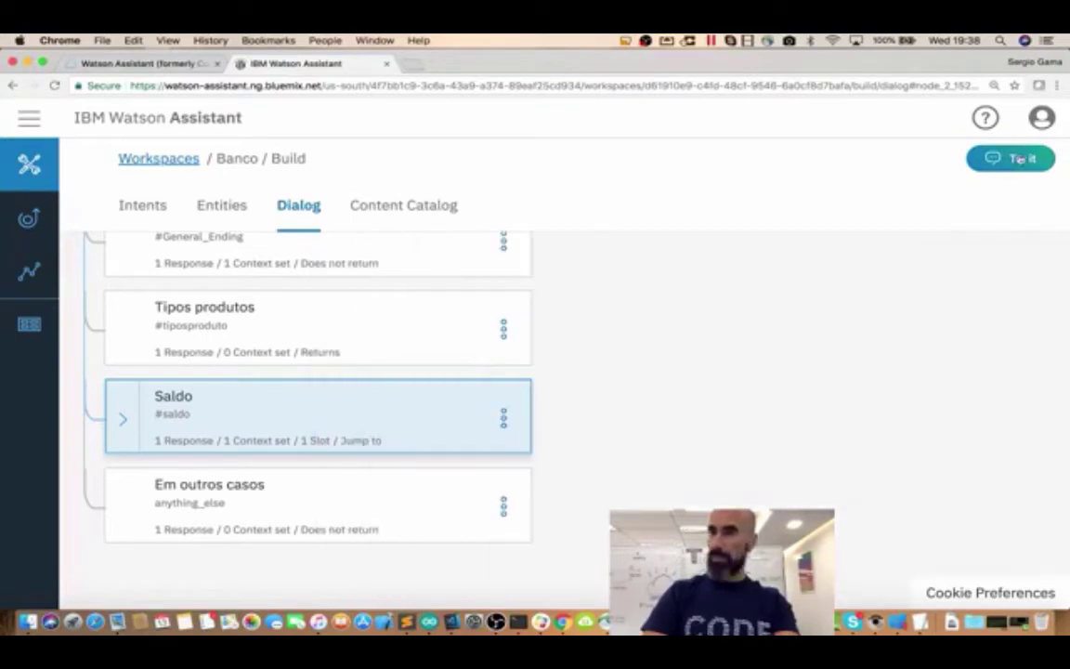
Open the test chat, clear the previous conversation and enter the message "saldo"
{"action": "left_click", "coordinate": [983, 158]}
{"action": "left_click", "coordinate": [879, 158]}
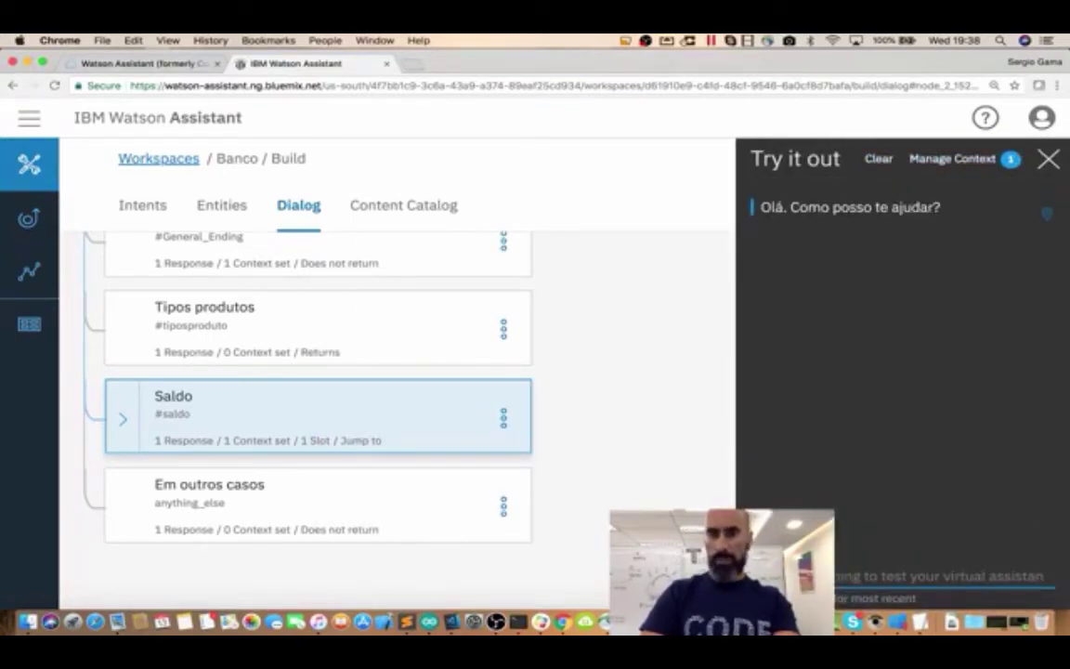
{"action": "type", "text": "saldo"}
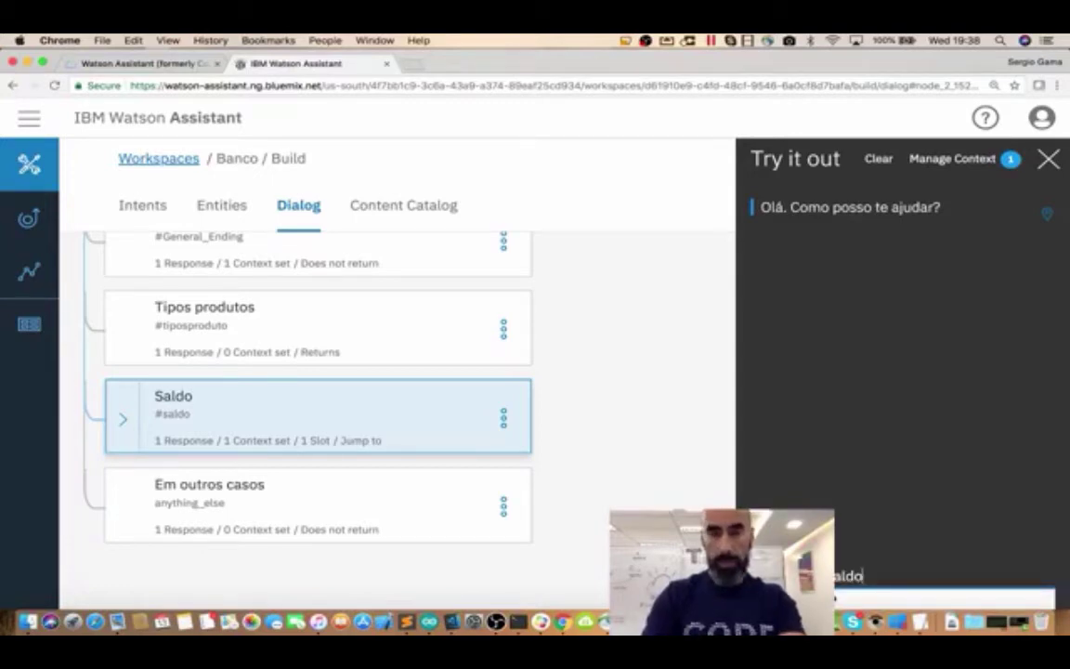
Test the assistant by sending "quero meu saldo" and replying "deixa pra lá, tenho que sair"
{"action": "key", "text": "Return"}
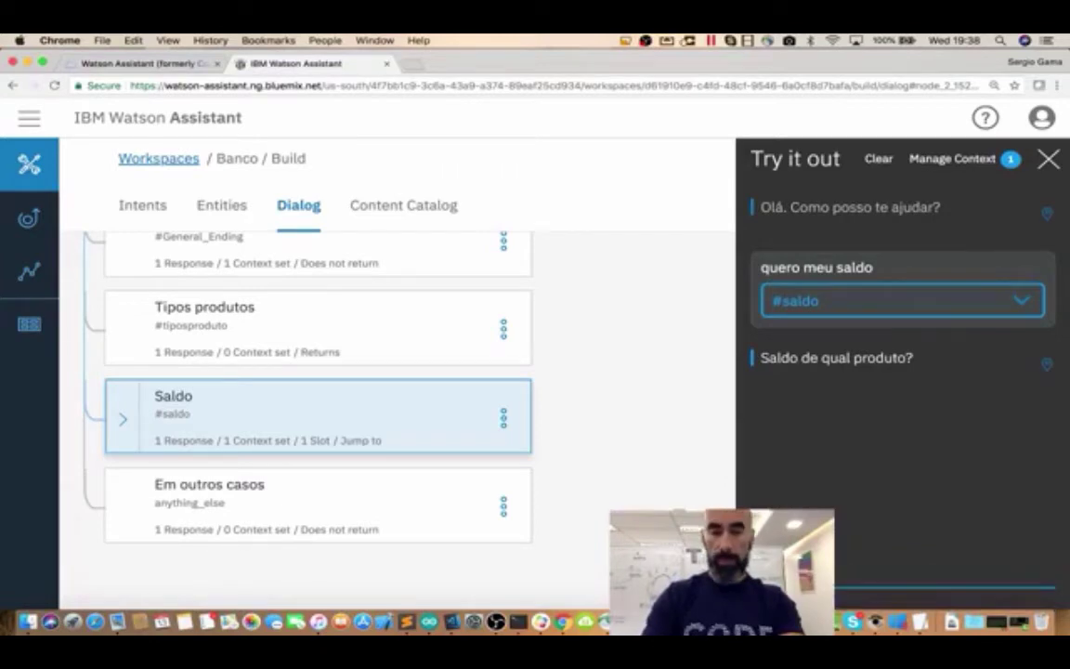
{"action": "type", "text": "ten"}
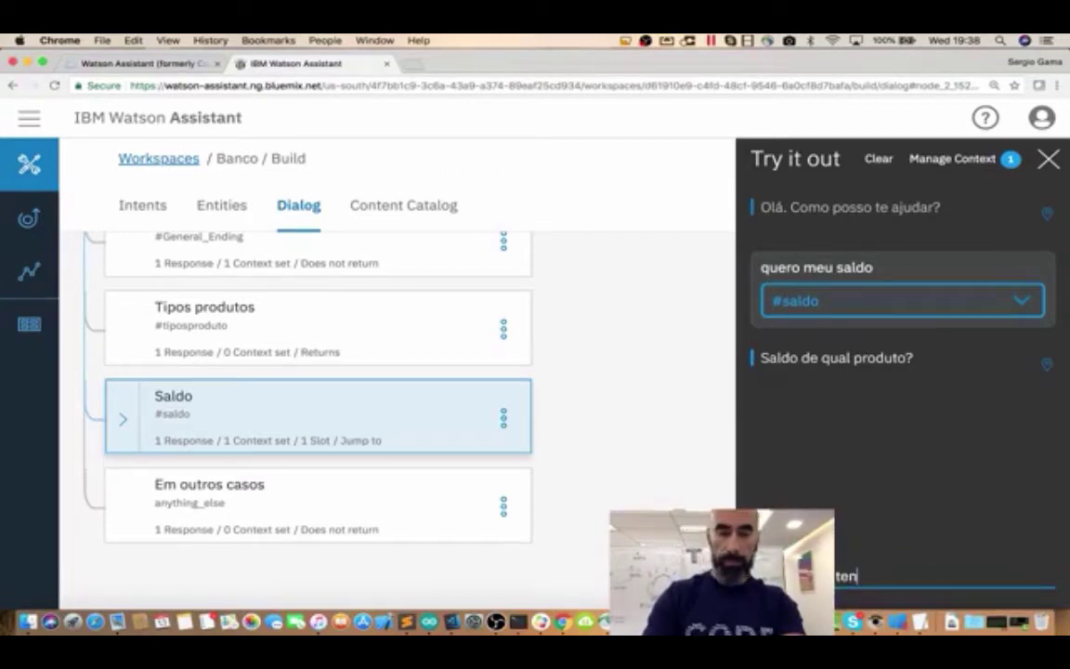
{"action": "type", "text": "ho que sair"}
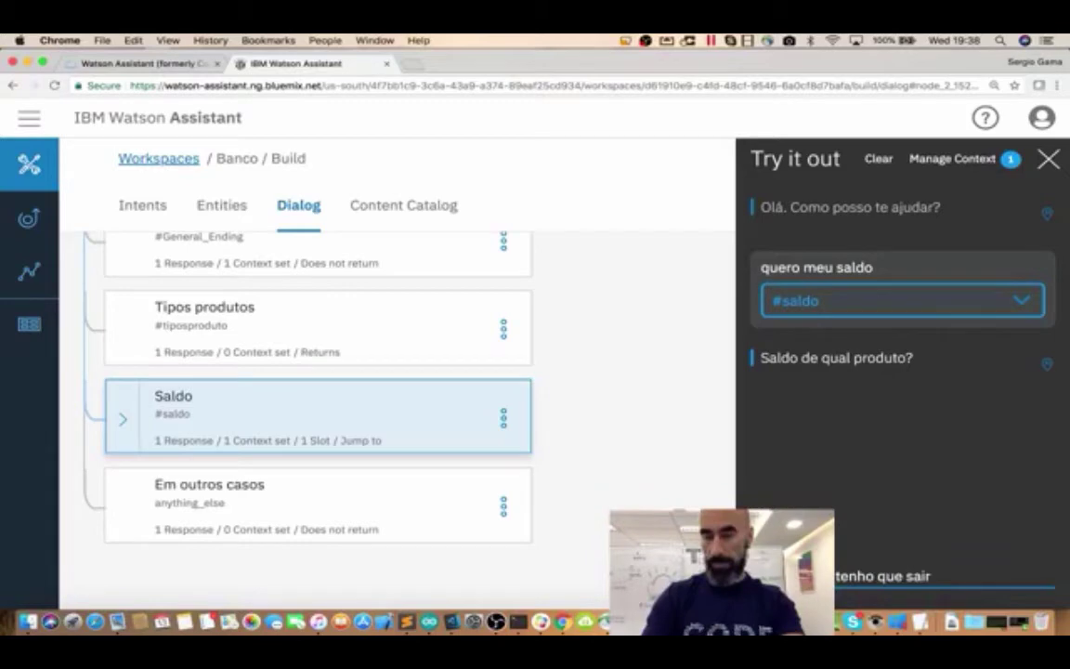
{"action": "key", "text": "Return"}
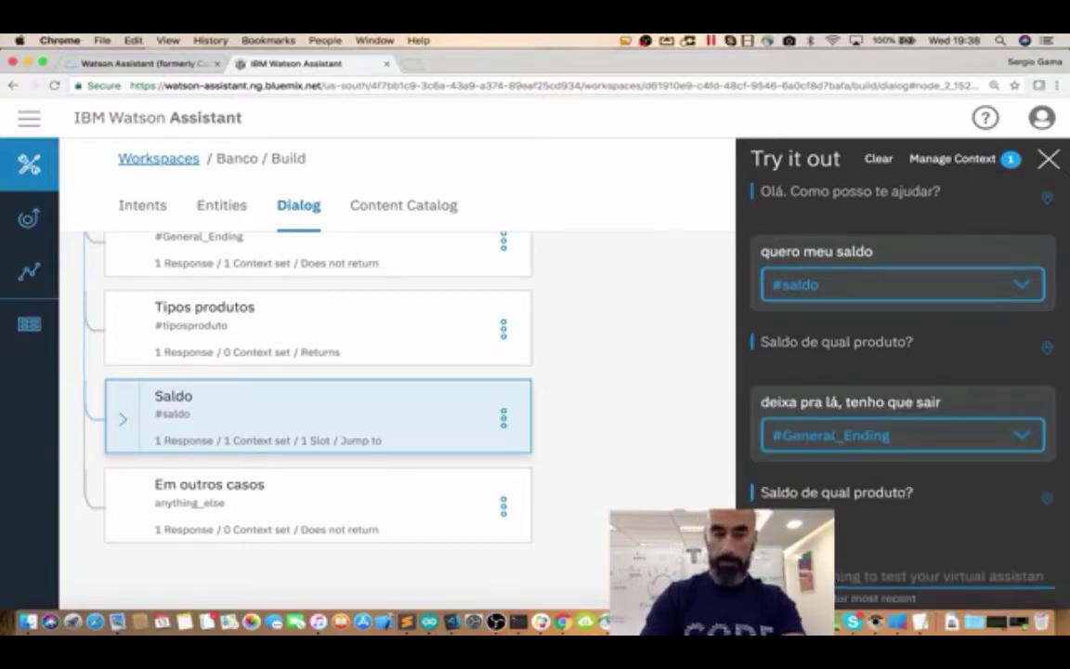
{"action": "type", "text": "q"}
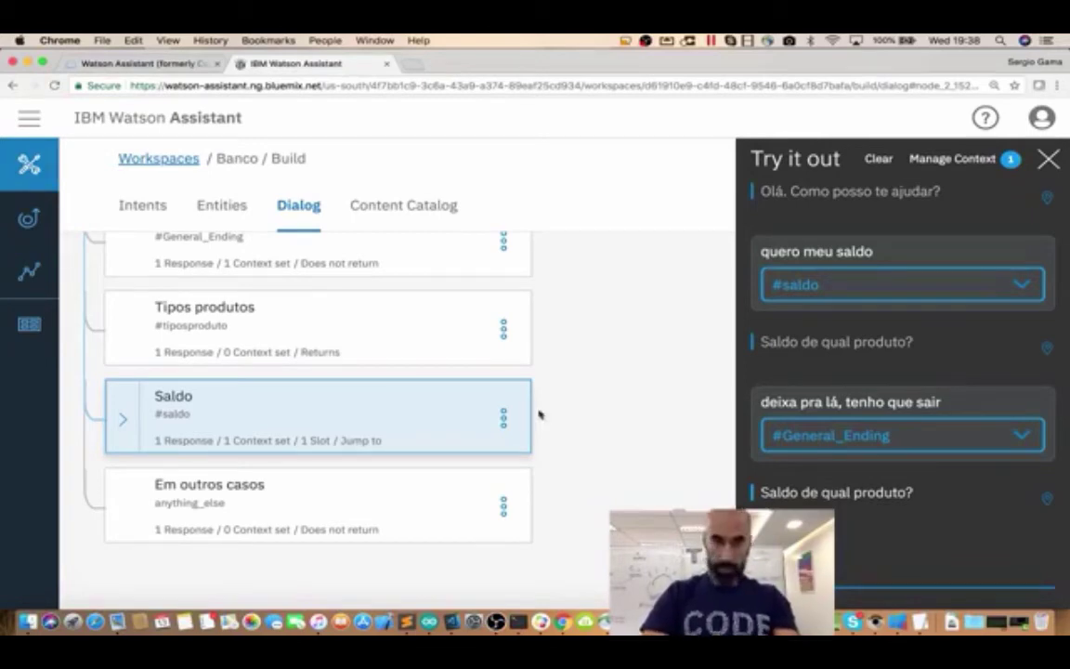
Enable Return after digression in the Encerramento node's digression settings and apply the change
{"action": "scroll", "coordinate": [316, 347], "scroll_direction": "up", "scroll_amount": 5}
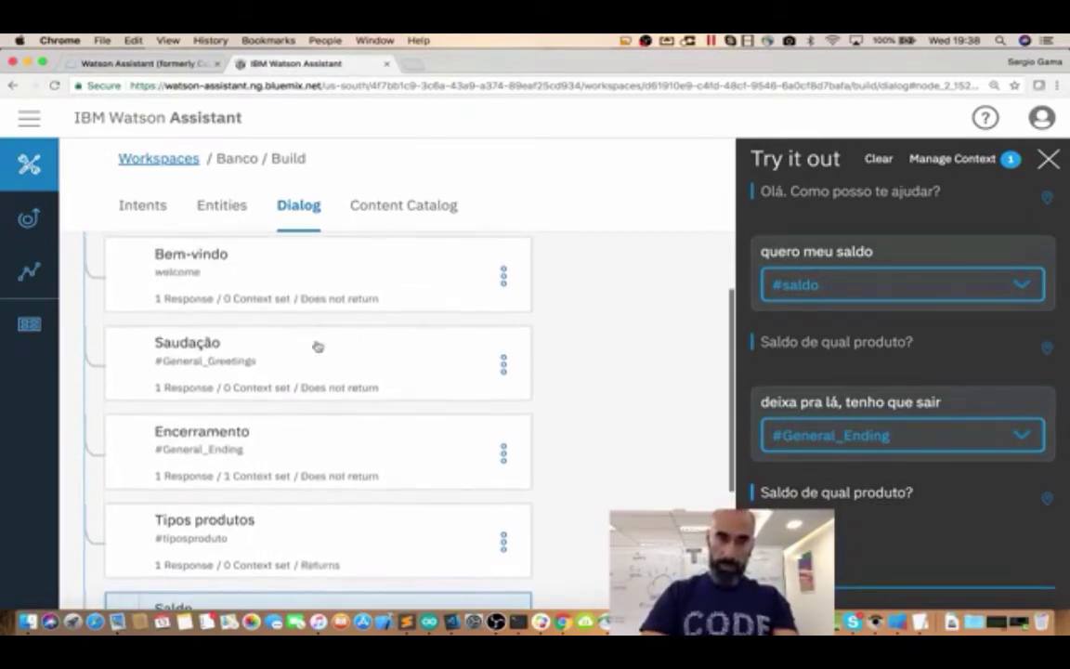
{"action": "left_click", "coordinate": [260, 452]}
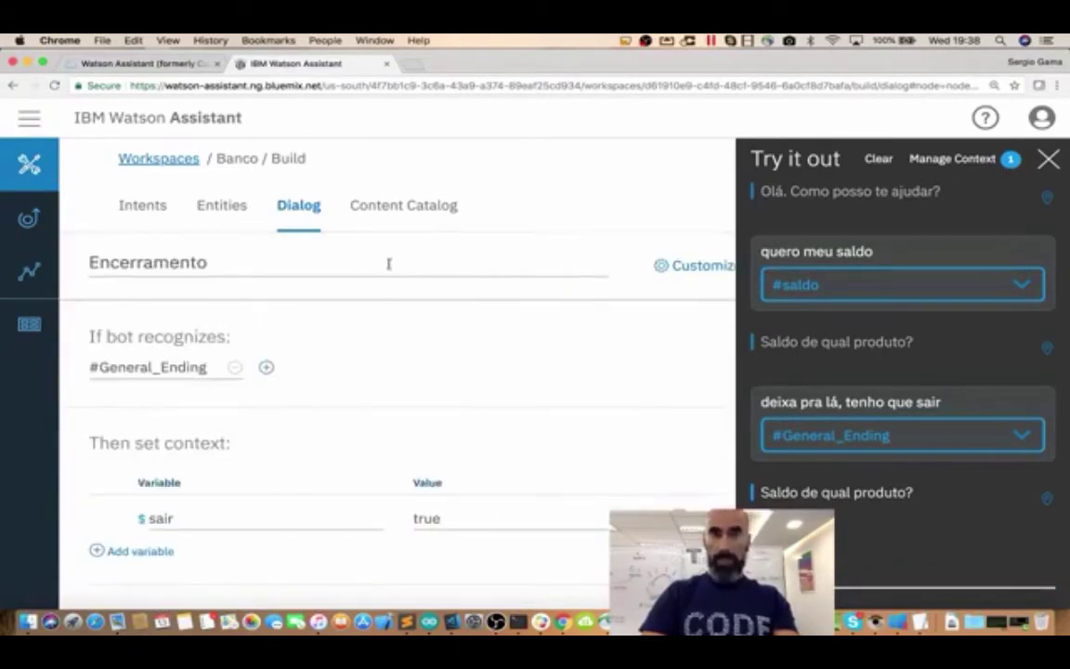
{"action": "left_click", "coordinate": [686, 269]}
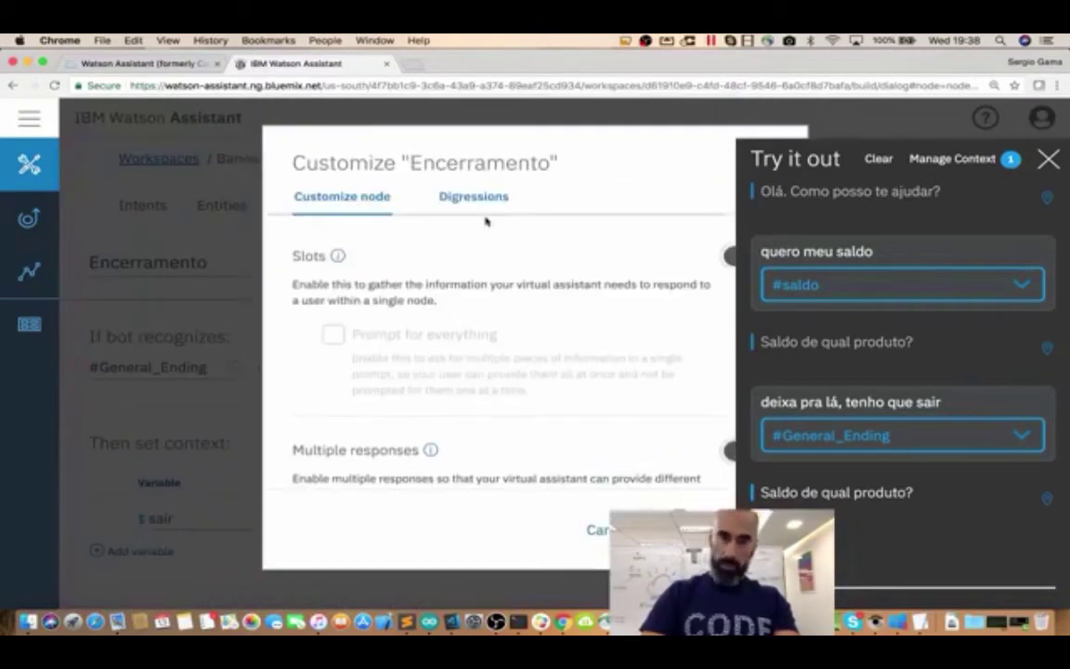
{"action": "left_click", "coordinate": [473, 198]}
{"action": "left_click", "coordinate": [299, 306]}
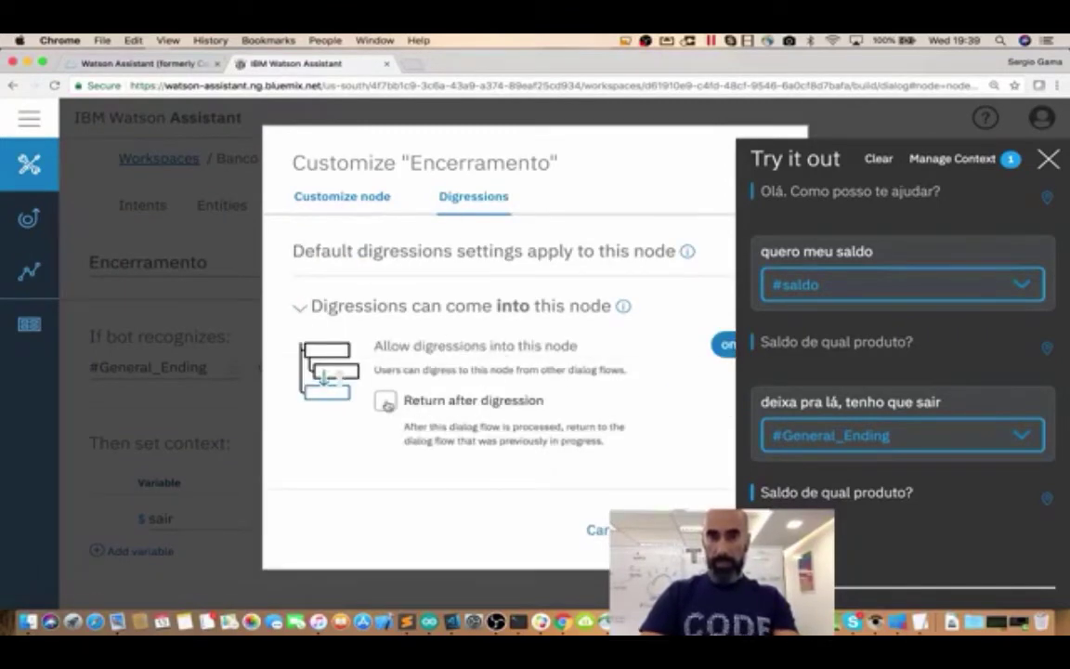
{"action": "left_click", "coordinate": [385, 401]}
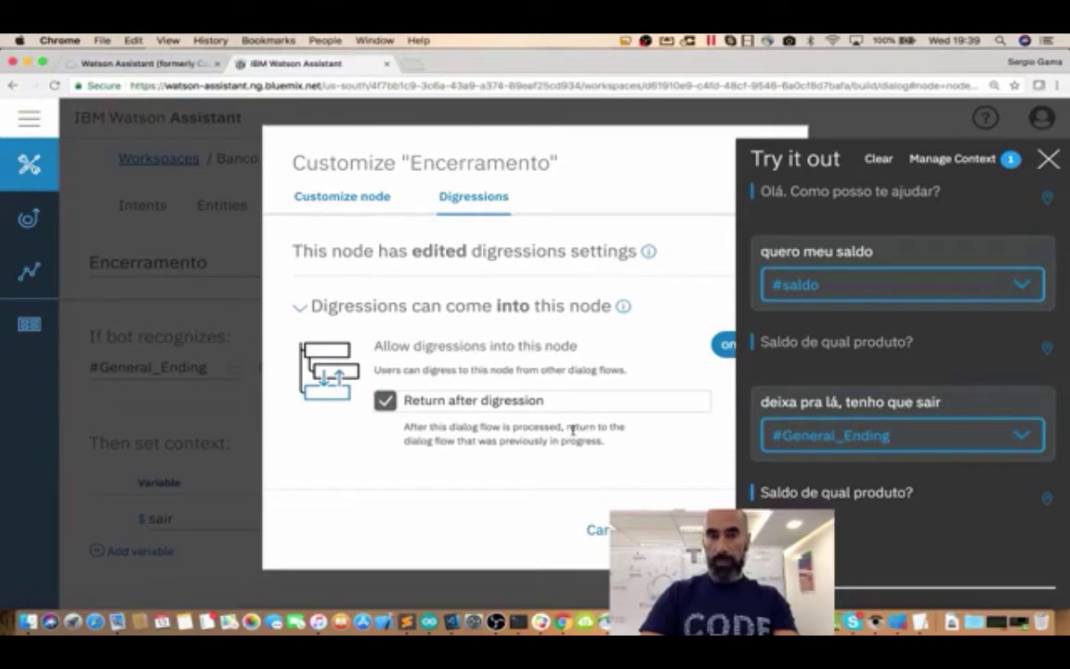
{"action": "left_click", "coordinate": [880, 217]}
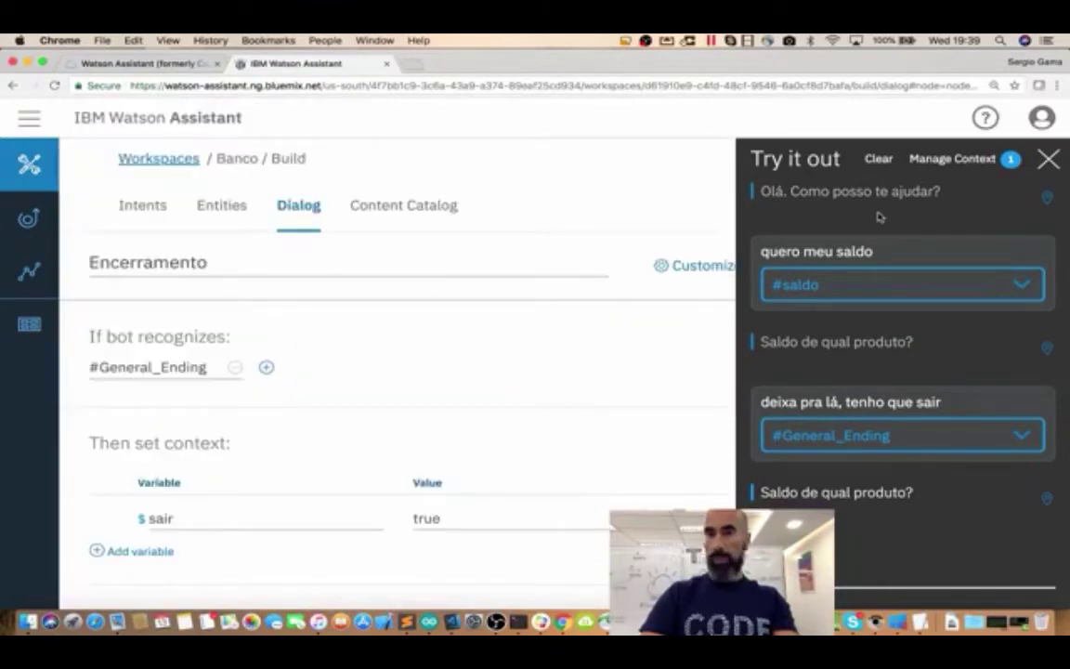
Clear the test conversation and send "quero meu saldo" to restart the balance dialog
{"action": "left_click", "coordinate": [878, 158]}
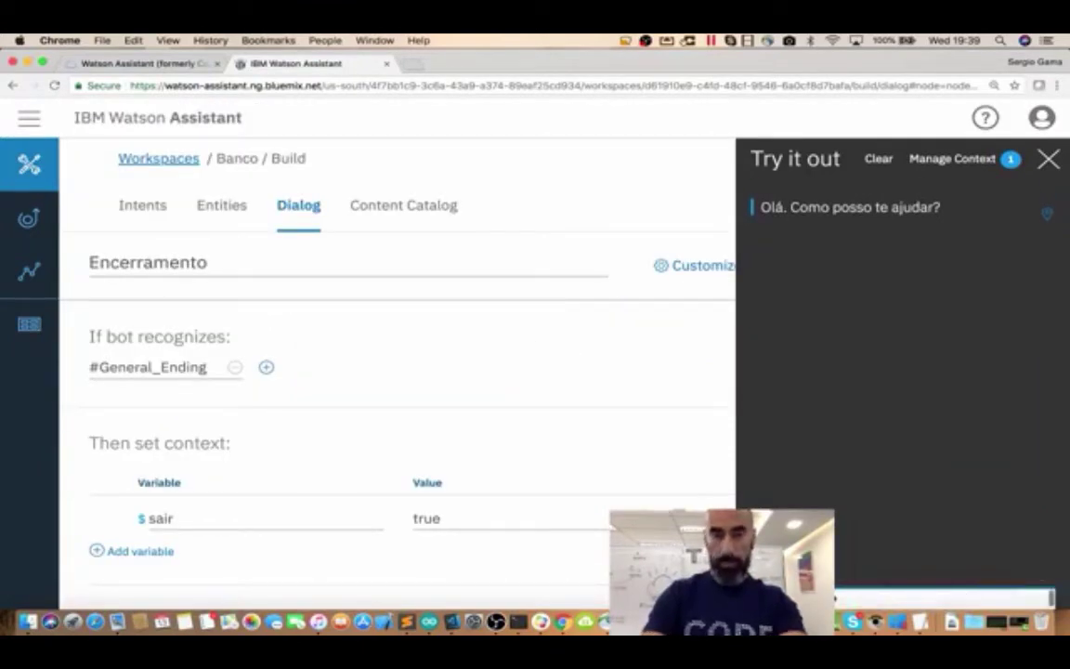
{"action": "type", "text": "aldo"}
{"action": "key", "text": "Return"}
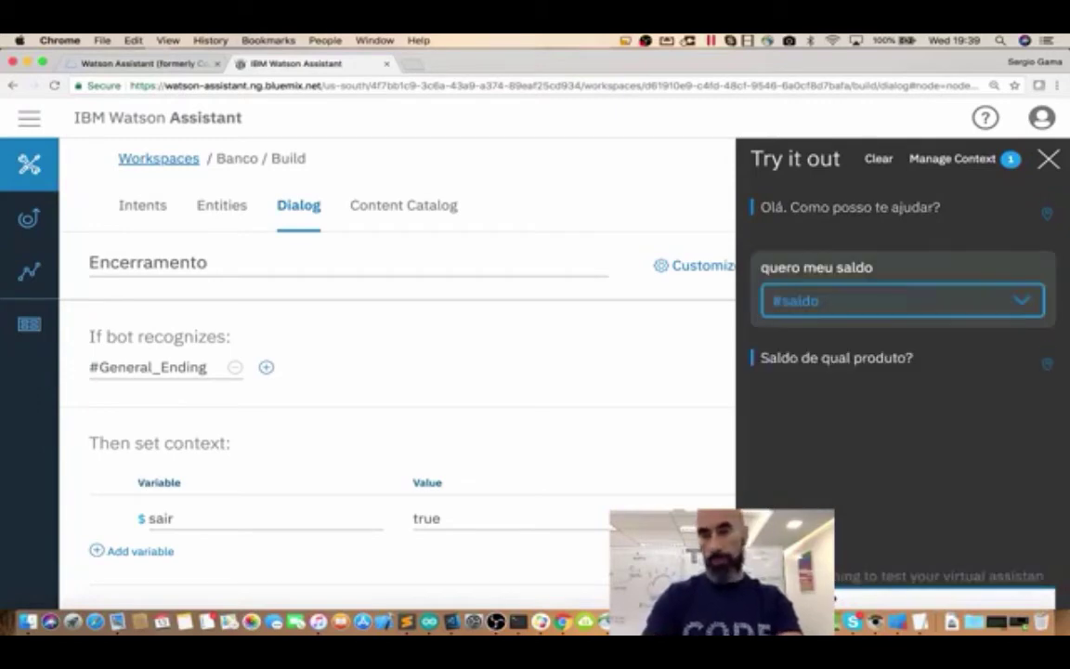
Answer the assistant's product question with "fundo", followed by "sei lá"
{"action": "type", "text": "cont"}
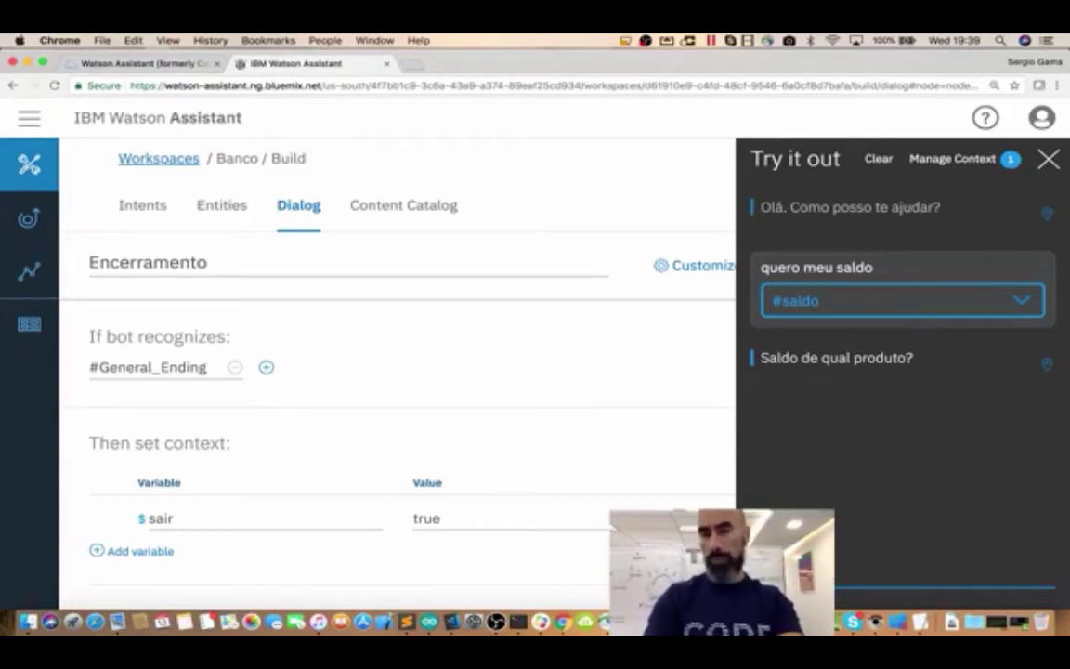
{"action": "key", "text": "BackSpace"}
{"action": "key", "text": "BackSpace"}
{"action": "key", "text": "BackSpace"}
{"action": "key", "text": "BackSpace"}
{"action": "type", "text": "c"}
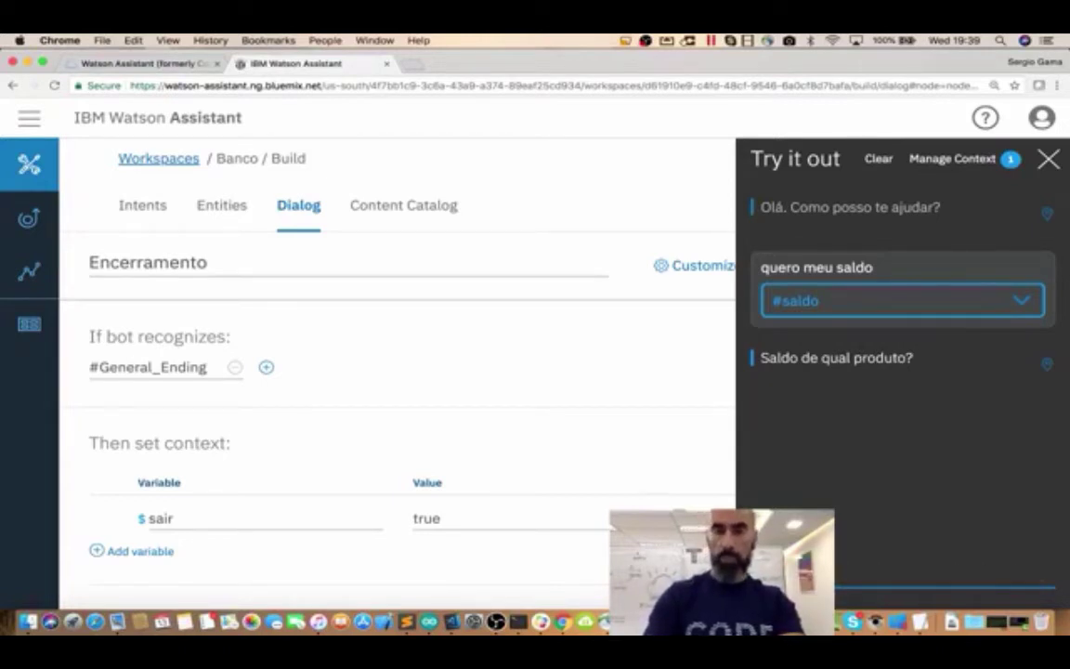
{"action": "key", "text": "Return"}
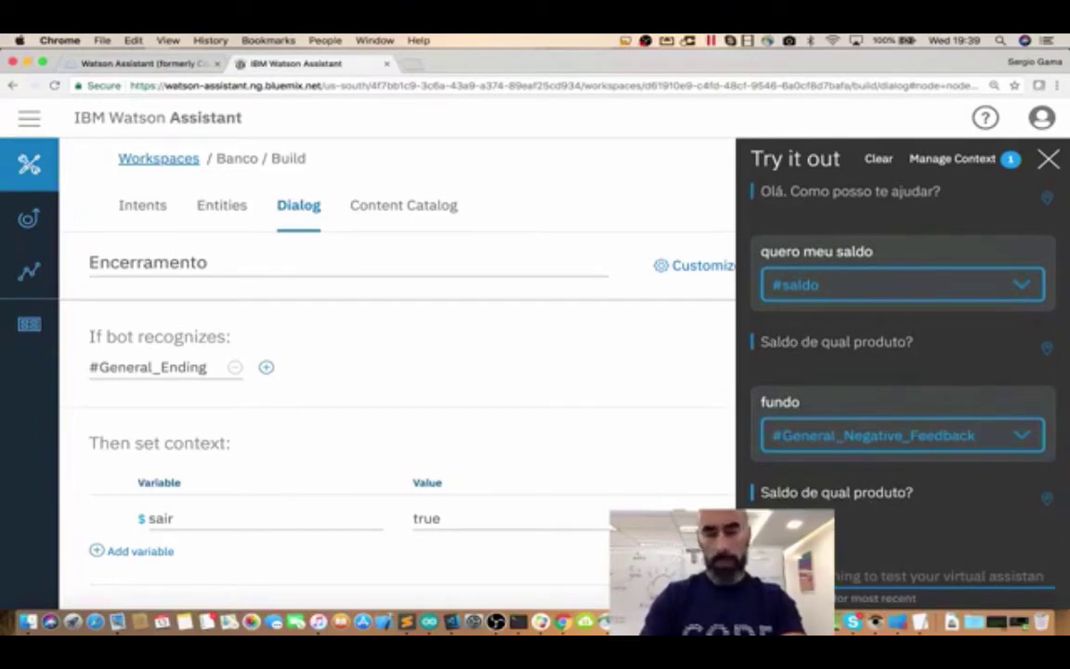
{"action": "type", "text": "c"}
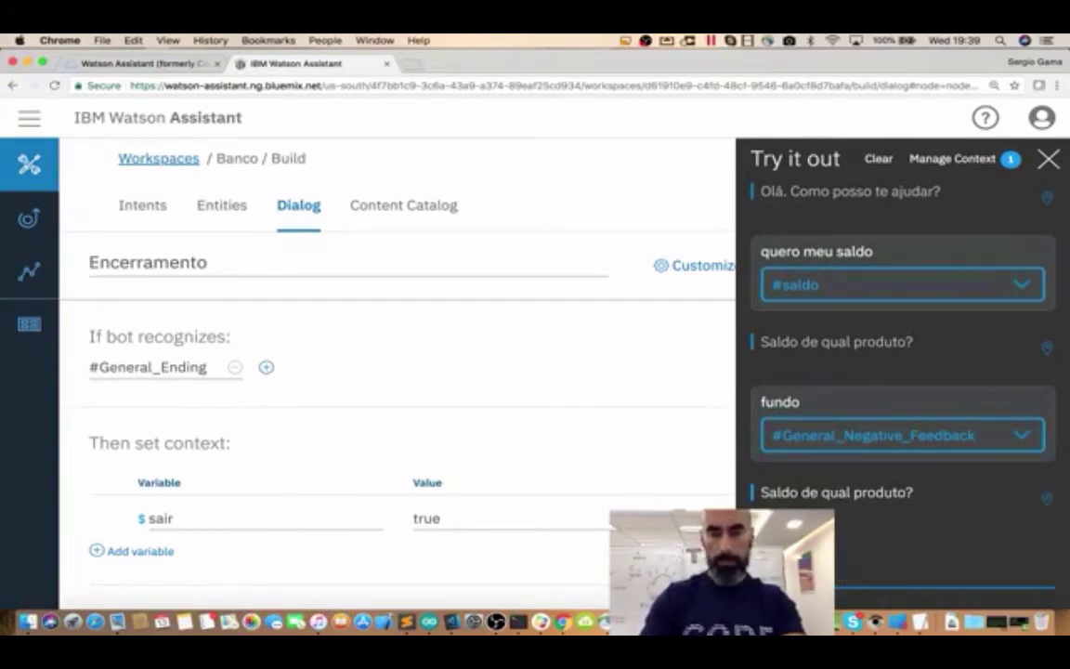
{"action": "key", "text": "Return"}
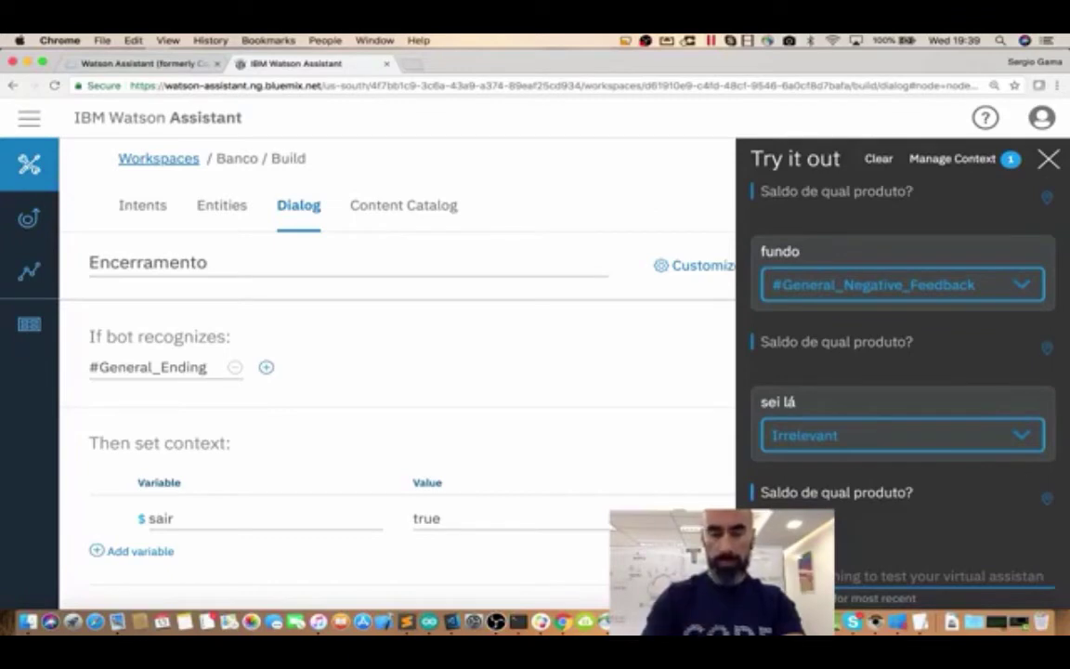
Test leaving the balance dialog with the replies "deixe pra lá" and "preciso sair agora"
{"action": "type", "text": "c"}
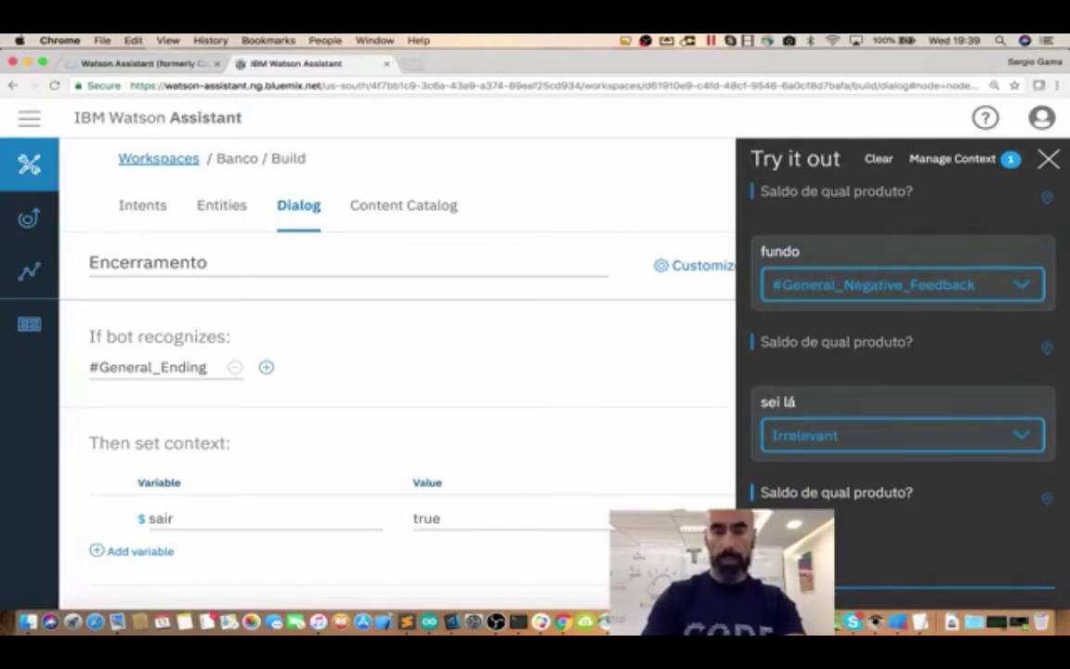
{"action": "key", "text": "Return"}
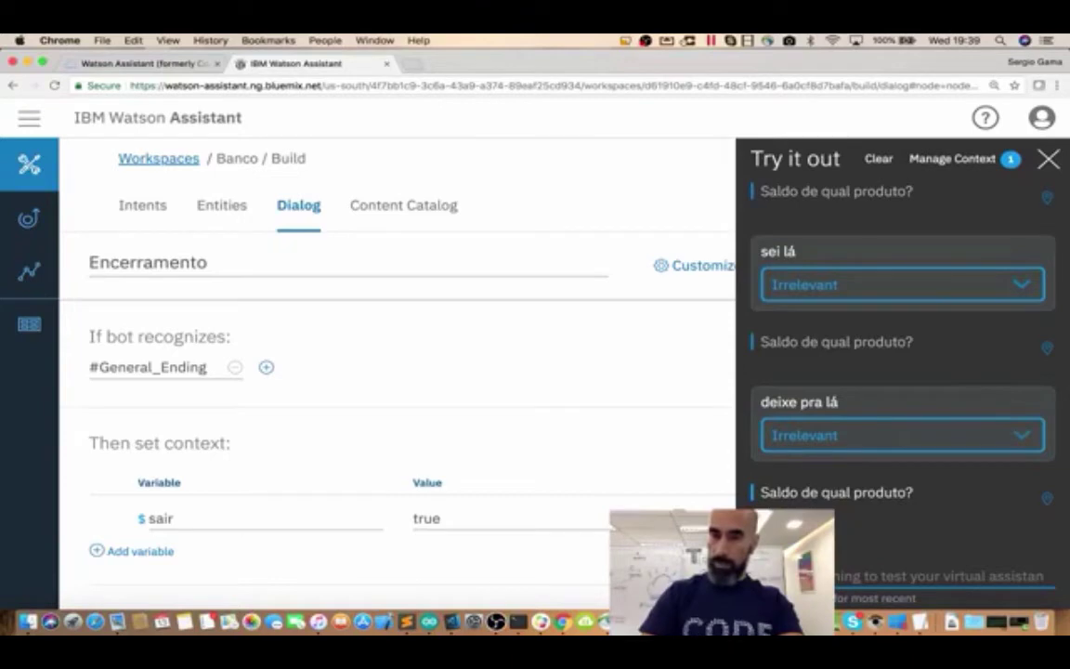
{"action": "type", "text": "tc"}
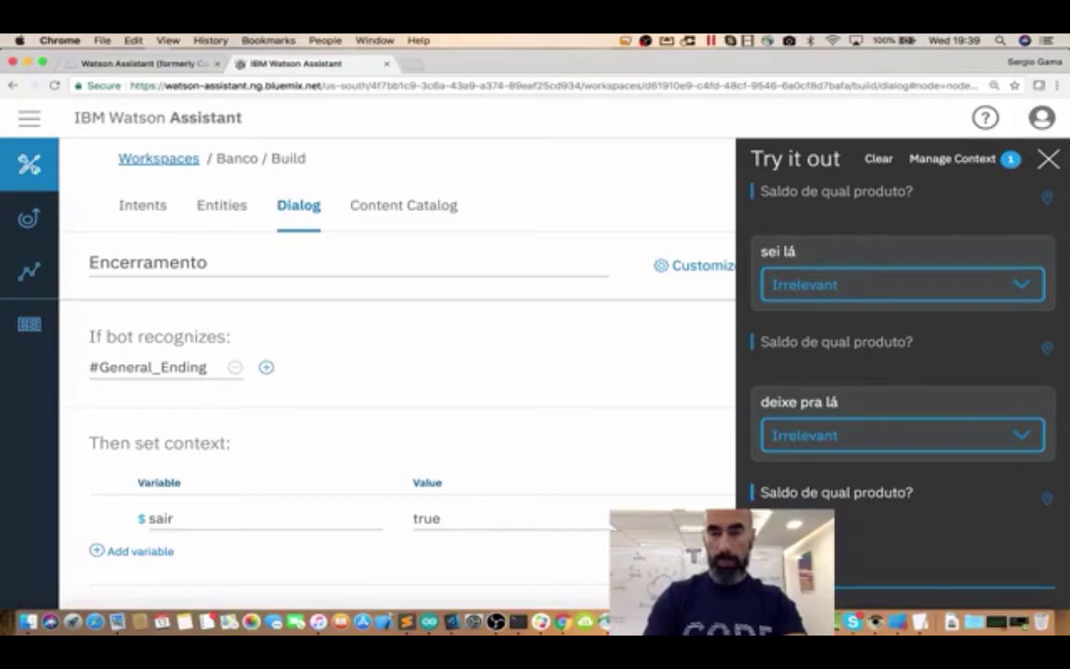
{"action": "type", "text": "ra"}
{"action": "key", "text": "Return"}
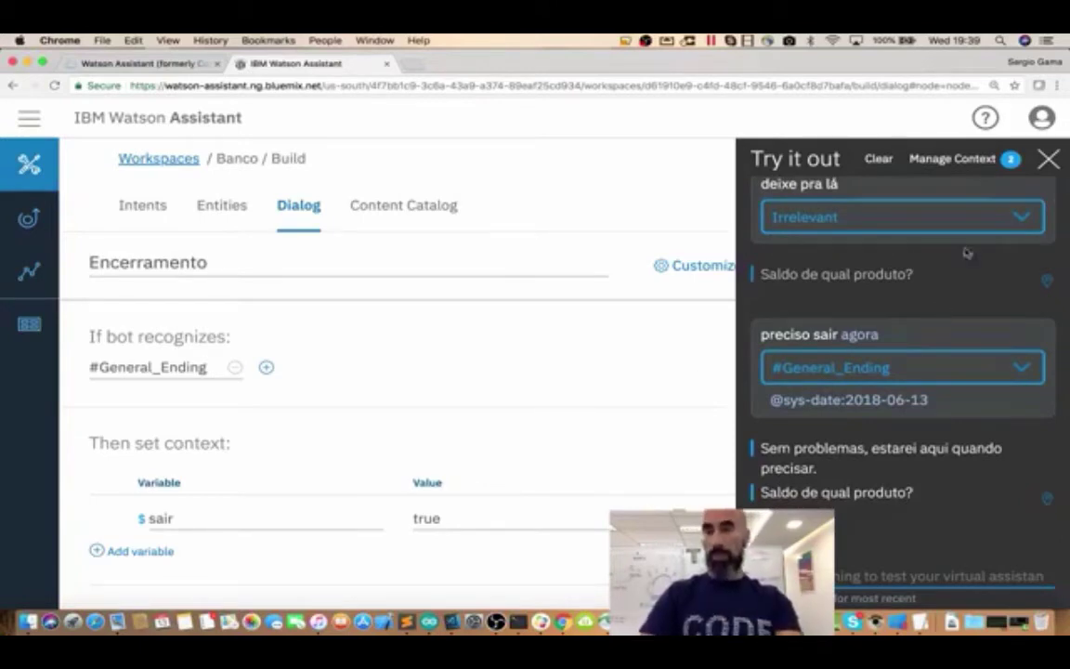
{"action": "left_click", "coordinate": [1048, 160]}
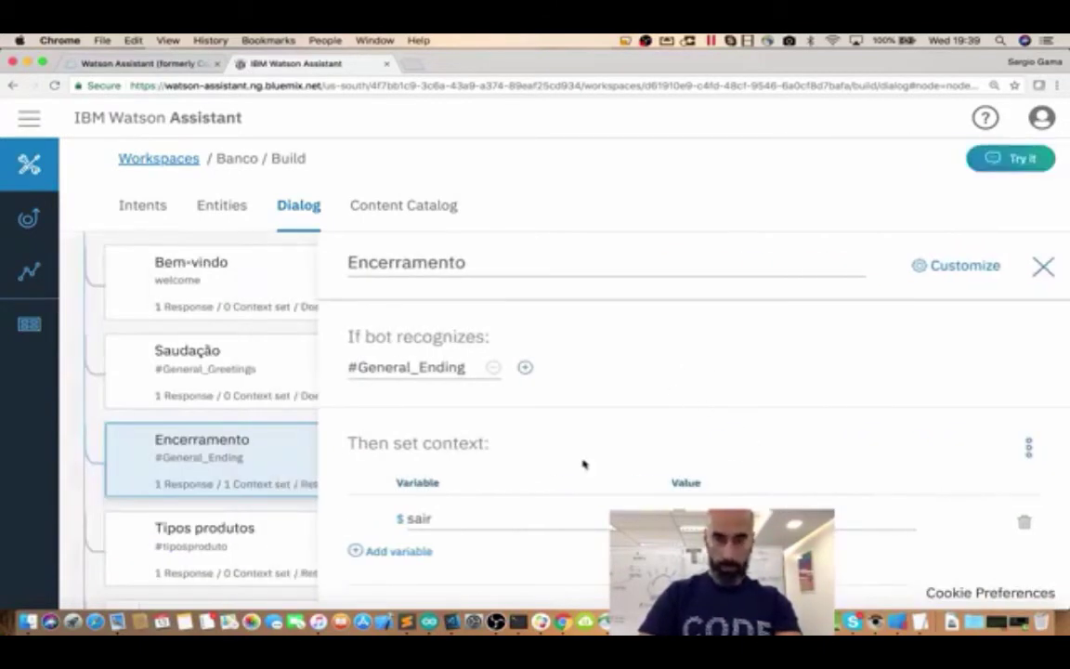
{"action": "scroll", "coordinate": [582, 460], "scroll_direction": "down", "scroll_amount": 1}
{"action": "scroll", "coordinate": [582, 459], "scroll_direction": "up", "scroll_amount": 1}
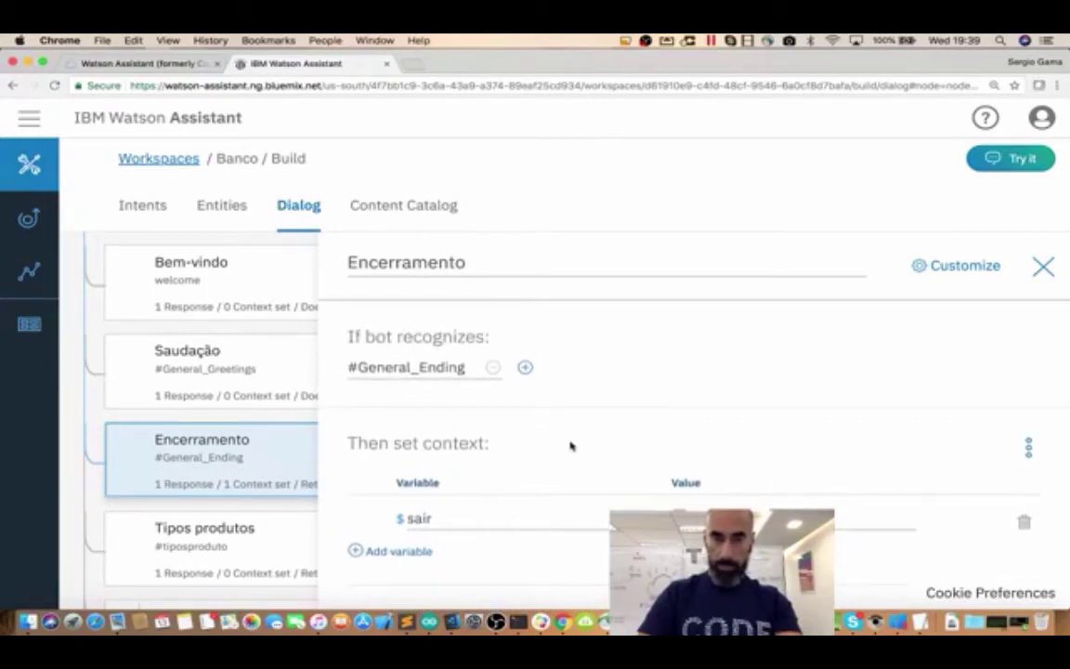
{"action": "scroll", "coordinate": [213, 511], "scroll_direction": "down", "scroll_amount": 3}
{"action": "left_click", "coordinate": [213, 511]}
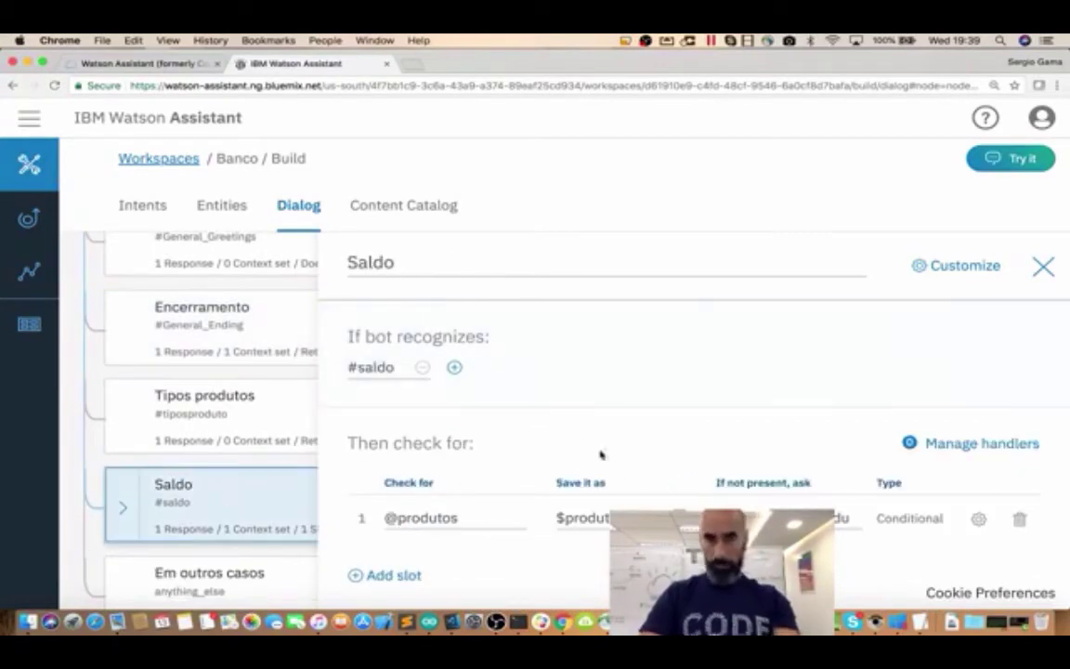
{"action": "left_click", "coordinate": [980, 521]}
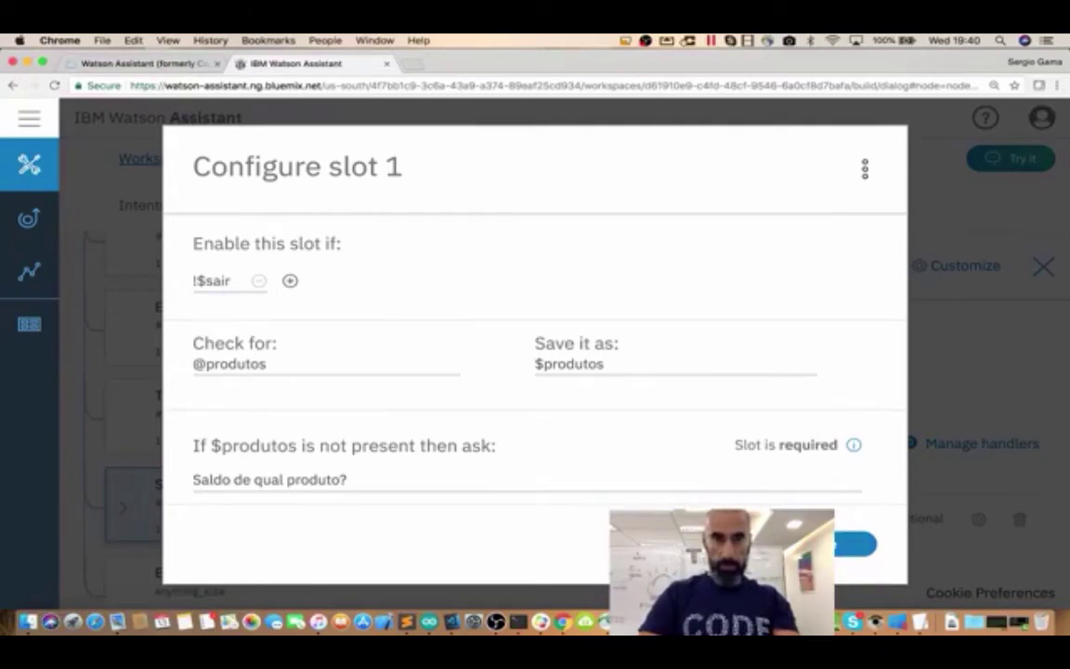
{"action": "left_click", "coordinate": [856, 543]}
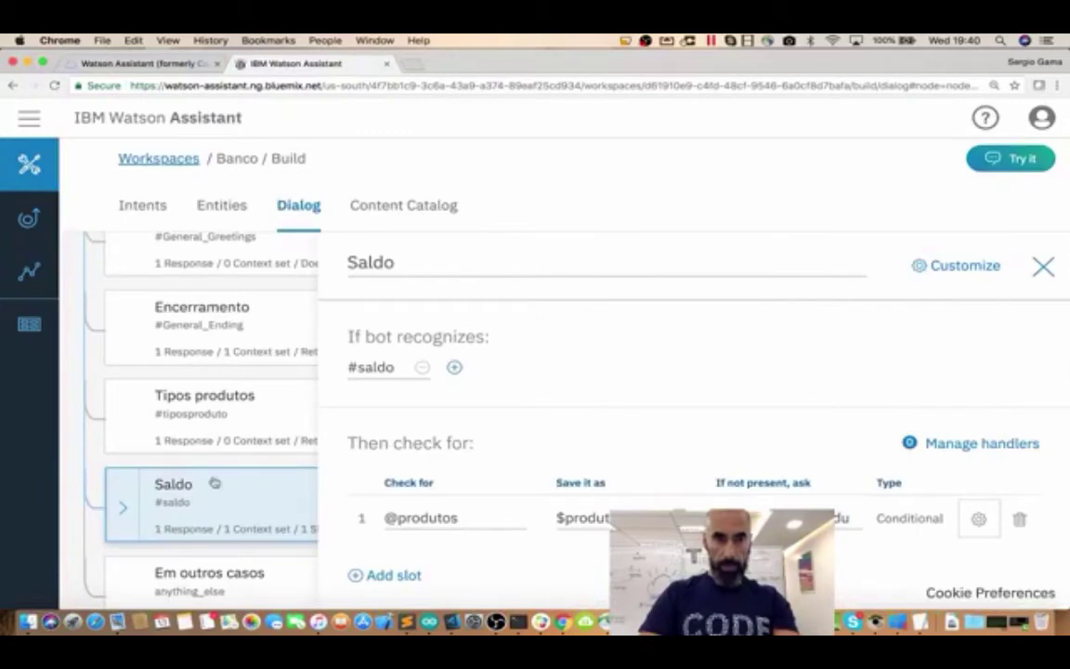
Review the Encerramento node's context variable and response, and close the node
{"action": "scroll", "coordinate": [249, 487], "scroll_direction": "down", "scroll_amount": 2}
{"action": "scroll", "coordinate": [214, 481], "scroll_direction": "up", "scroll_amount": 5}
{"action": "scroll", "coordinate": [214, 481], "scroll_direction": "up", "scroll_amount": 1}
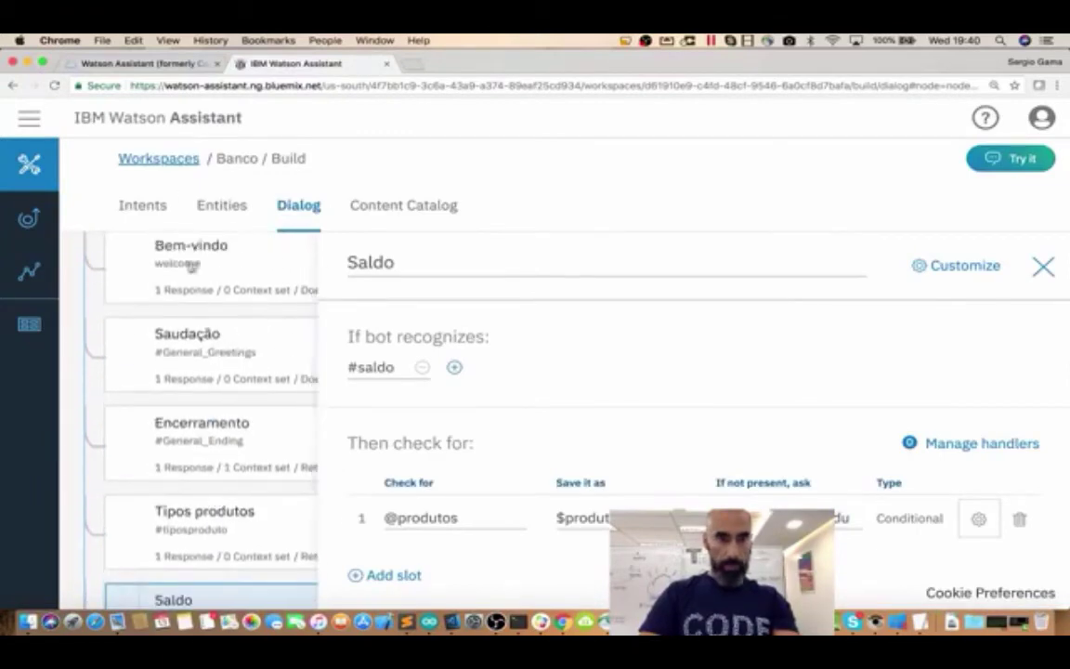
{"action": "scroll", "coordinate": [193, 306], "scroll_direction": "up", "scroll_amount": 2}
{"action": "left_click", "coordinate": [206, 490]}
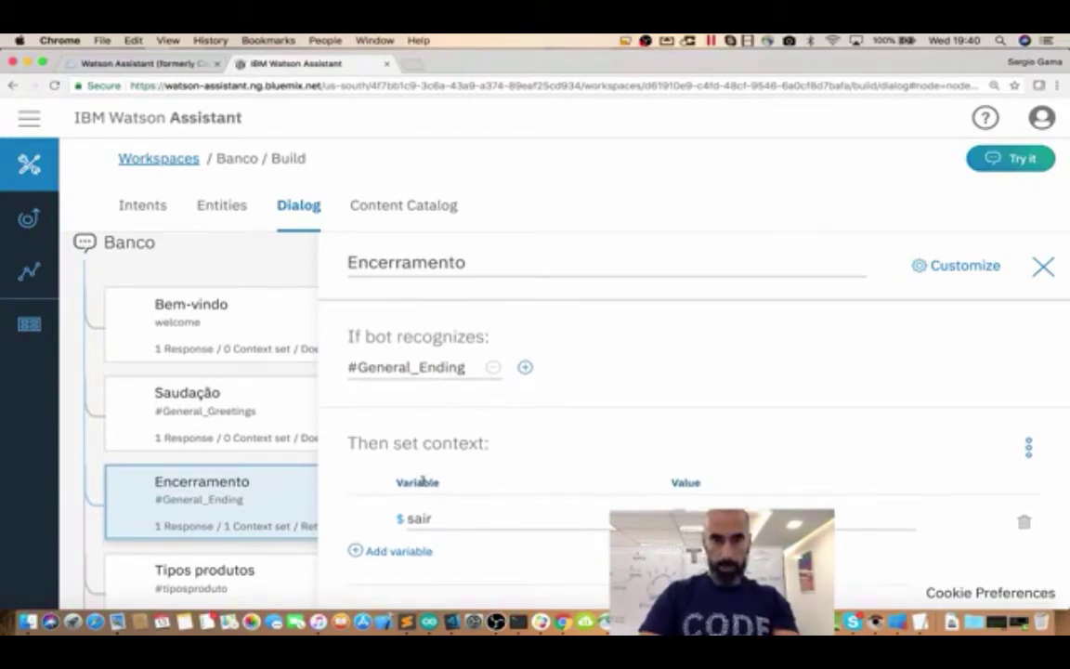
{"action": "scroll", "coordinate": [464, 543], "scroll_direction": "down", "scroll_amount": 3}
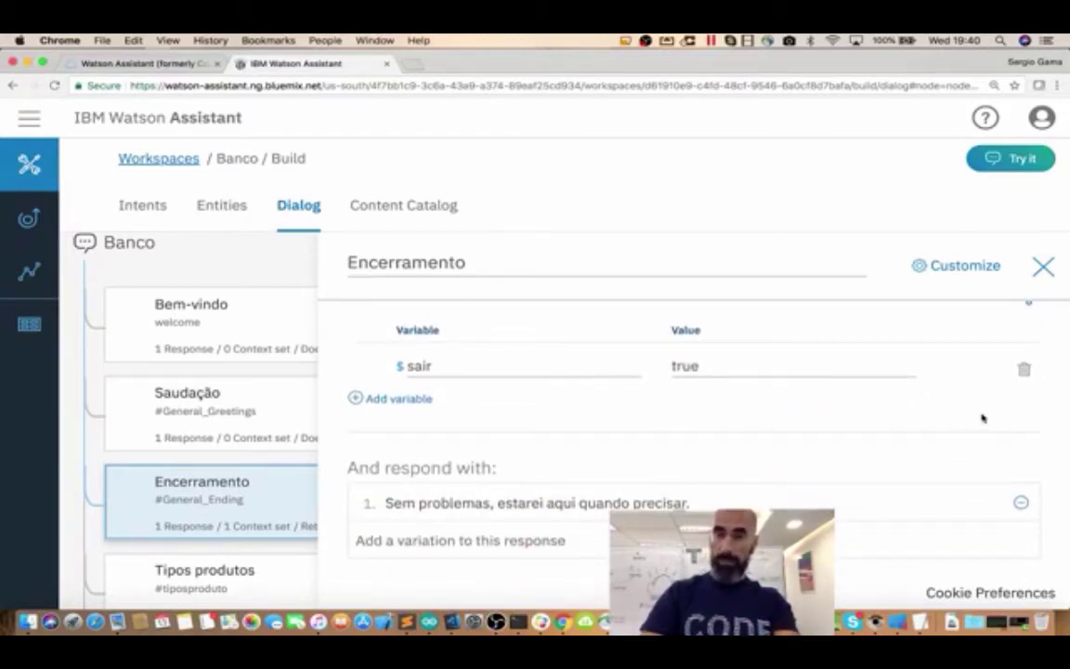
{"action": "left_click", "coordinate": [1044, 267]}
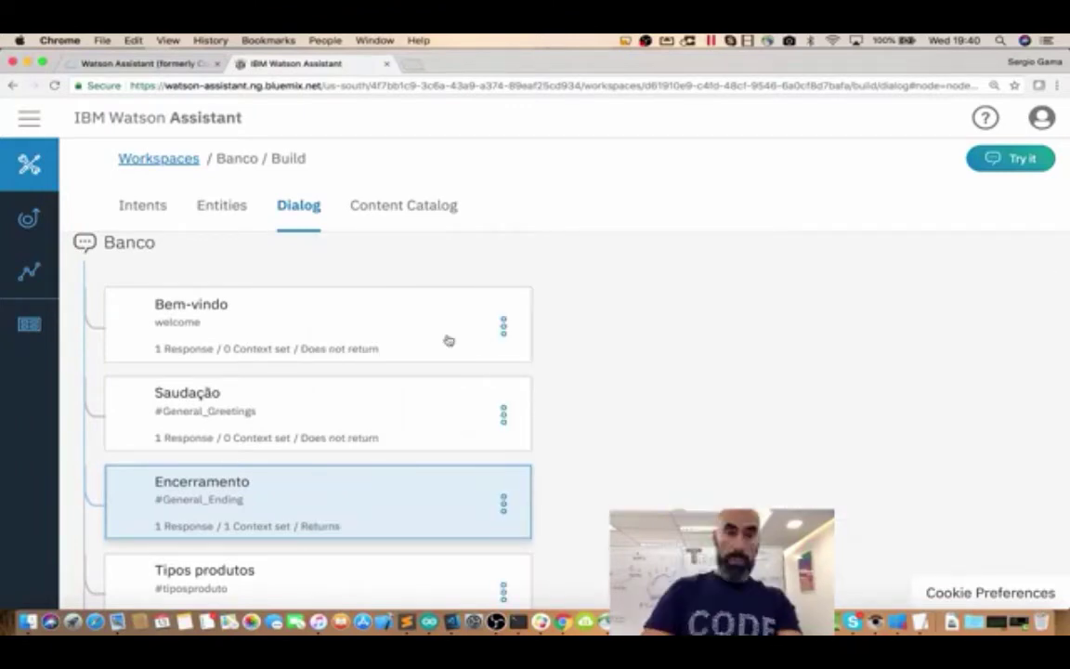
{"action": "scroll", "coordinate": [409, 437], "scroll_direction": "down", "scroll_amount": 2}
{"action": "scroll", "coordinate": [411, 435], "scroll_direction": "down", "scroll_amount": 6}
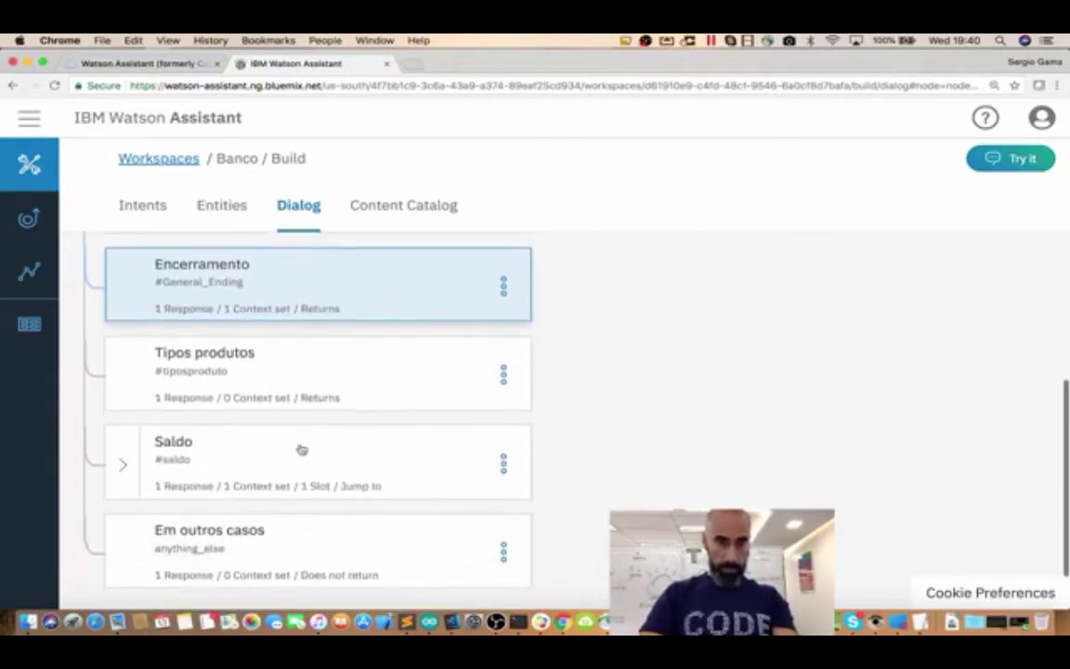
{"action": "left_click", "coordinate": [298, 453]}
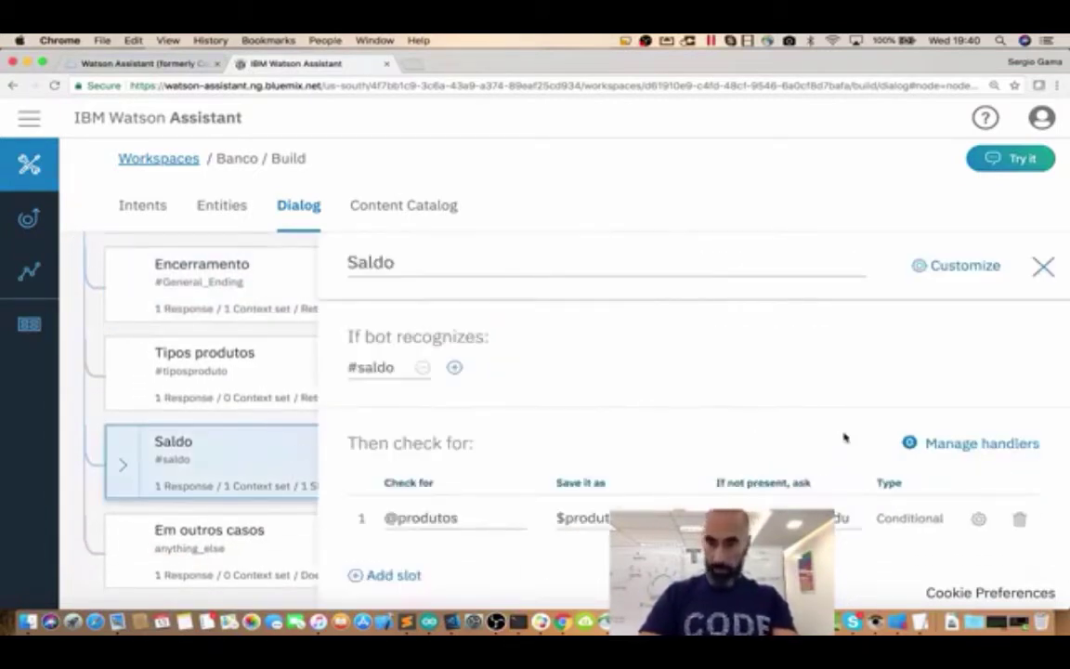
{"action": "left_click", "coordinate": [980, 520]}
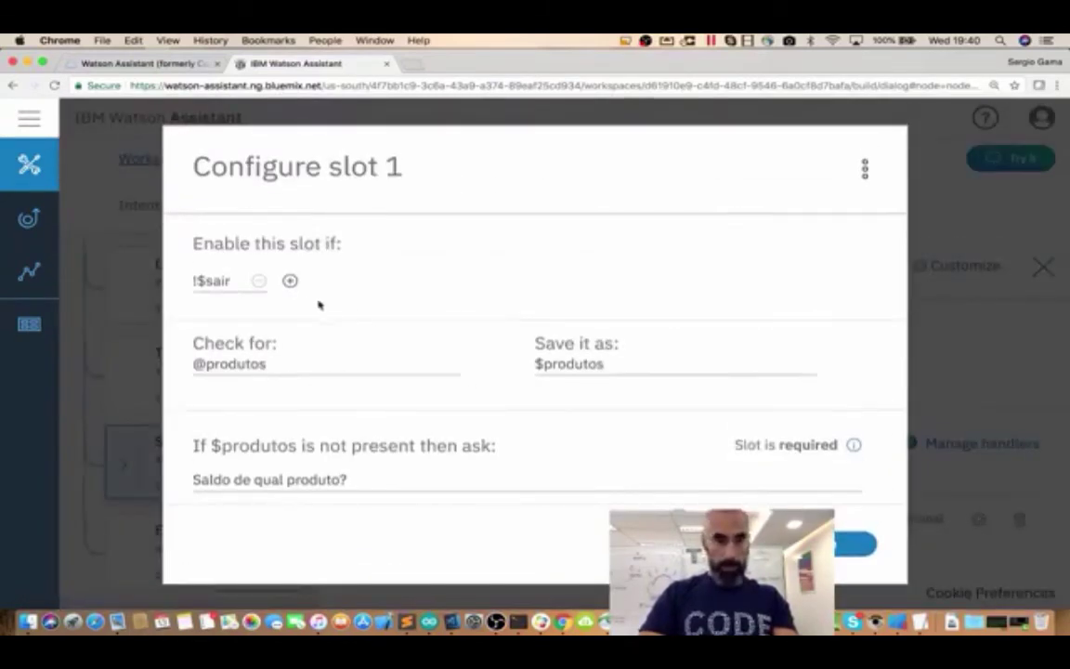
{"action": "left_click", "coordinate": [865, 168]}
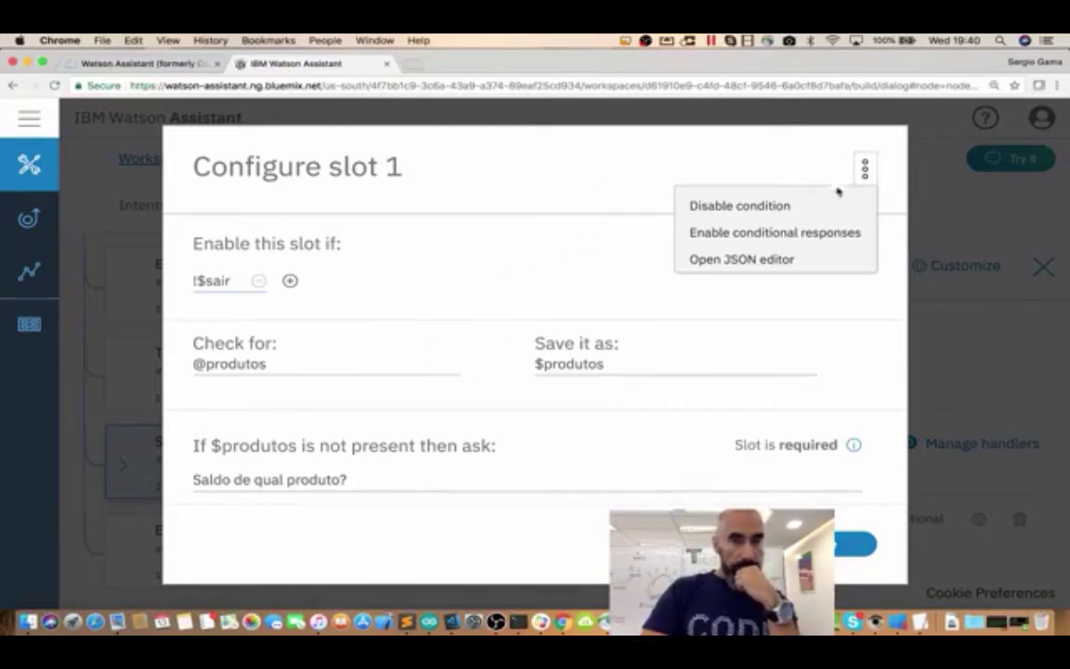
{"action": "left_click", "coordinate": [525, 163]}
Pick $sair as a new context variable for the slot's enabling condition !$sair, save the slot and close the Saldo node
{"action": "left_click", "coordinate": [237, 282]}
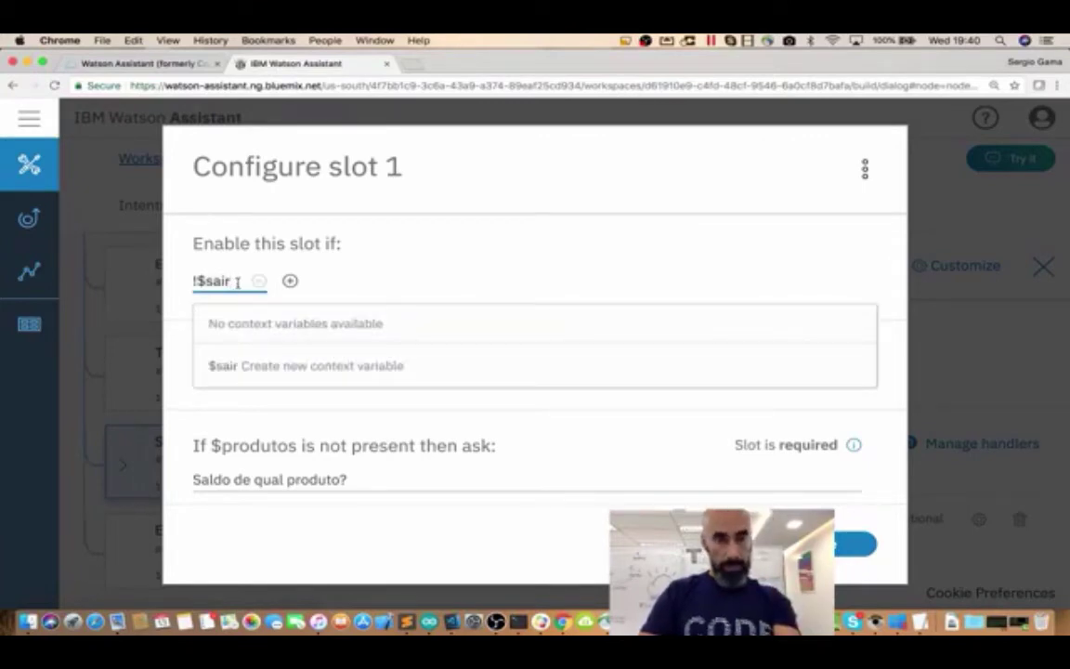
{"action": "left_click_drag", "start_coordinate": [237, 281], "coordinate": [194, 281]}
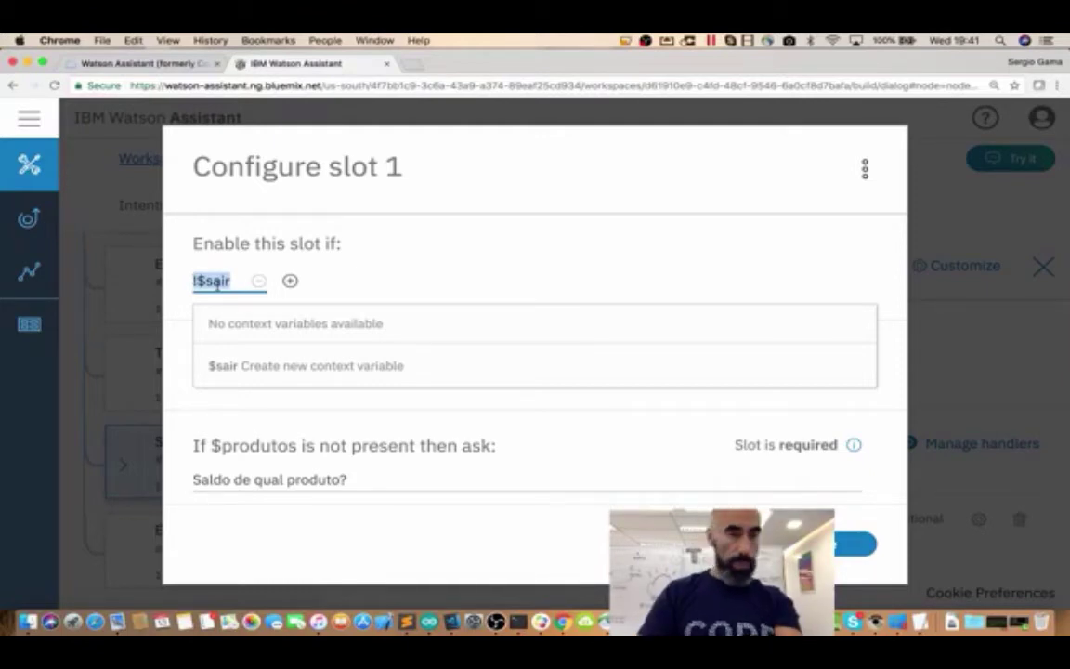
{"action": "key", "text": "Right"}
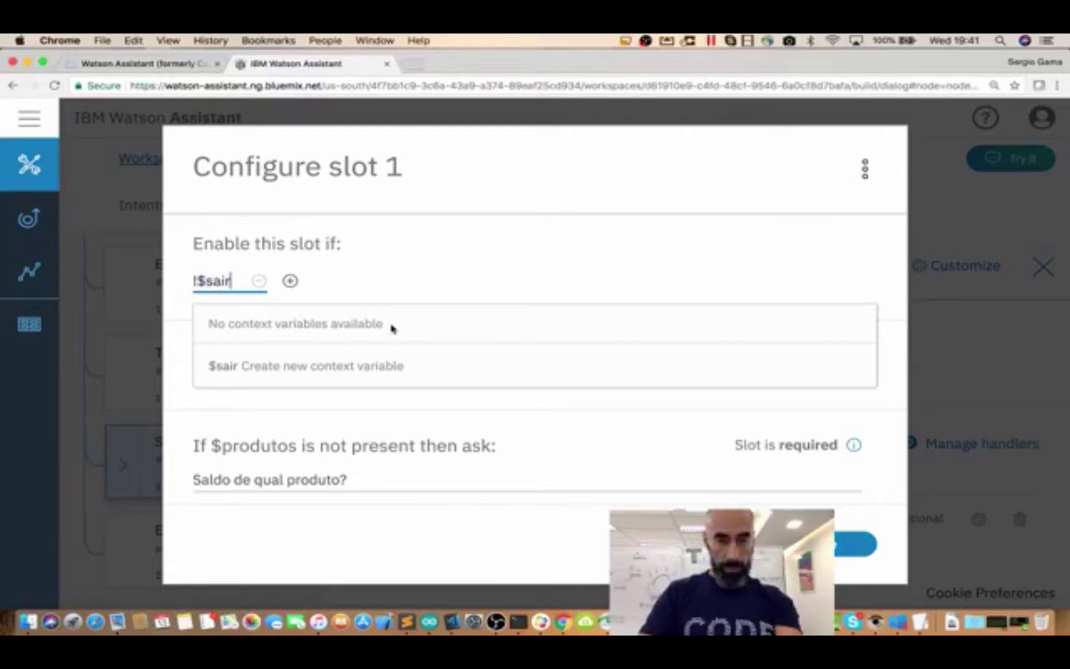
{"action": "left_click", "coordinate": [517, 283]}
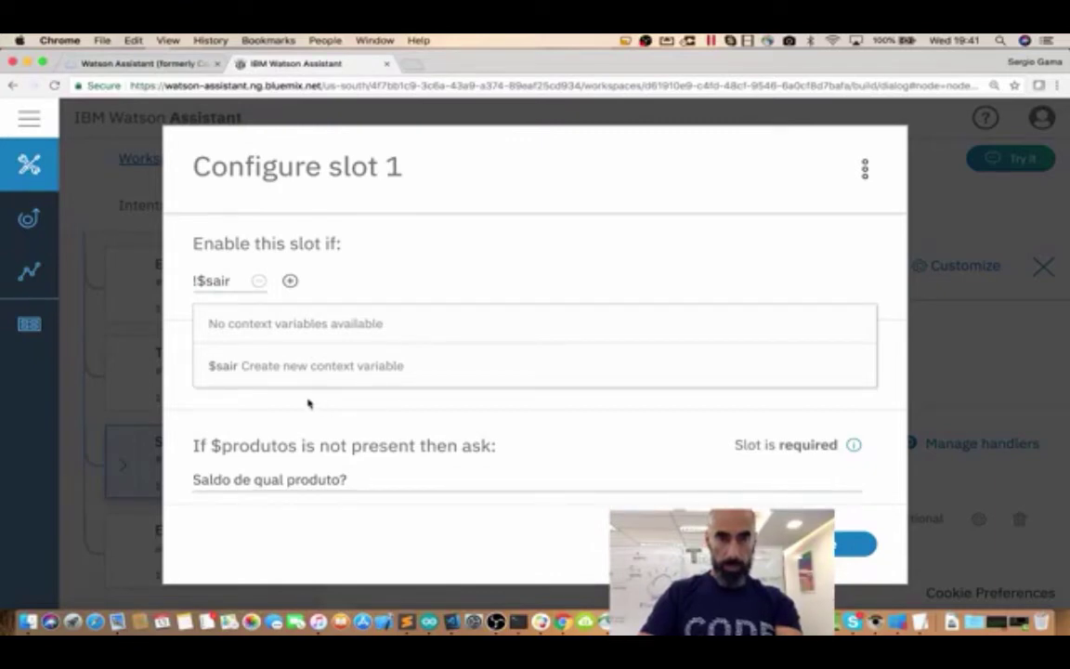
{"action": "left_click", "coordinate": [260, 368]}
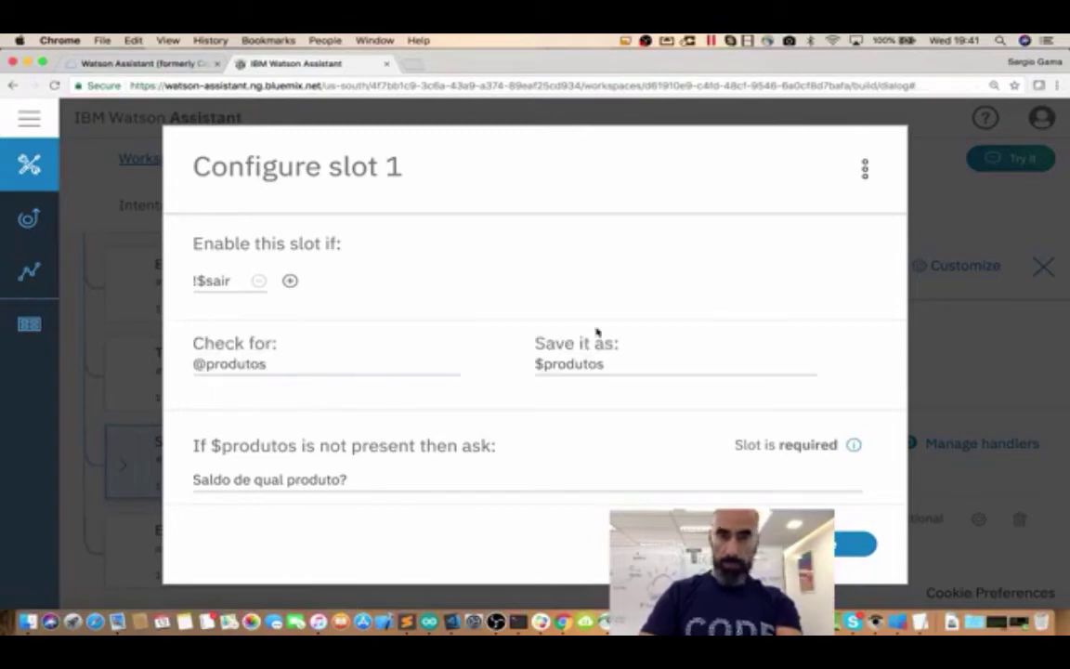
{"action": "left_click", "coordinate": [808, 545]}
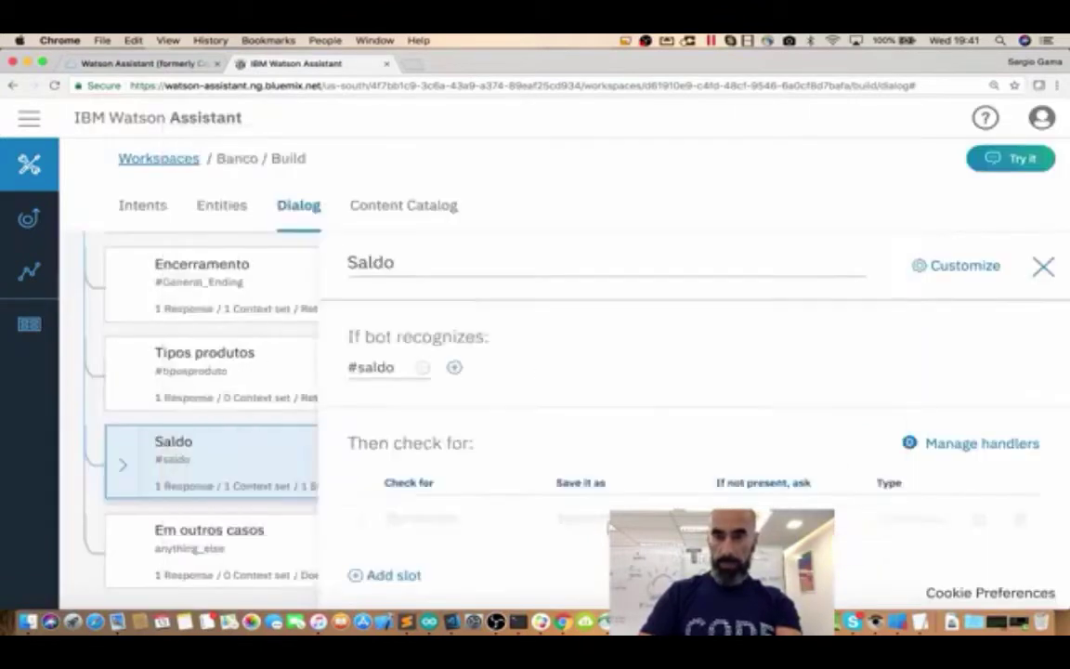
{"action": "left_click", "coordinate": [1043, 267]}
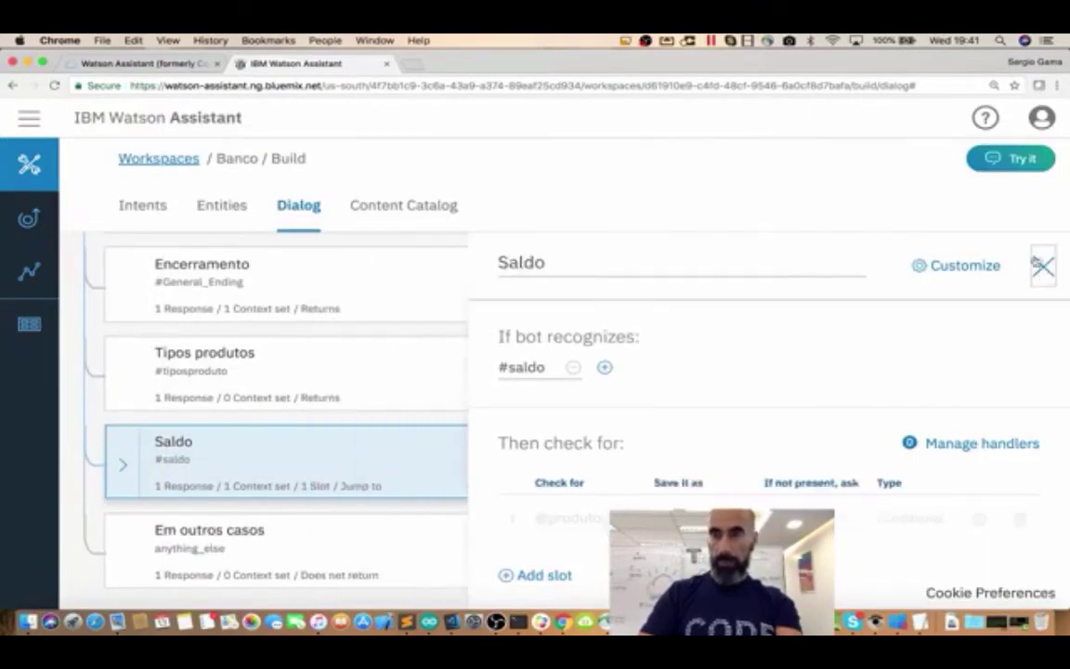
Clear the test chat and ask the assistant "qual o meu saldo?"
{"action": "left_click", "coordinate": [1012, 160]}
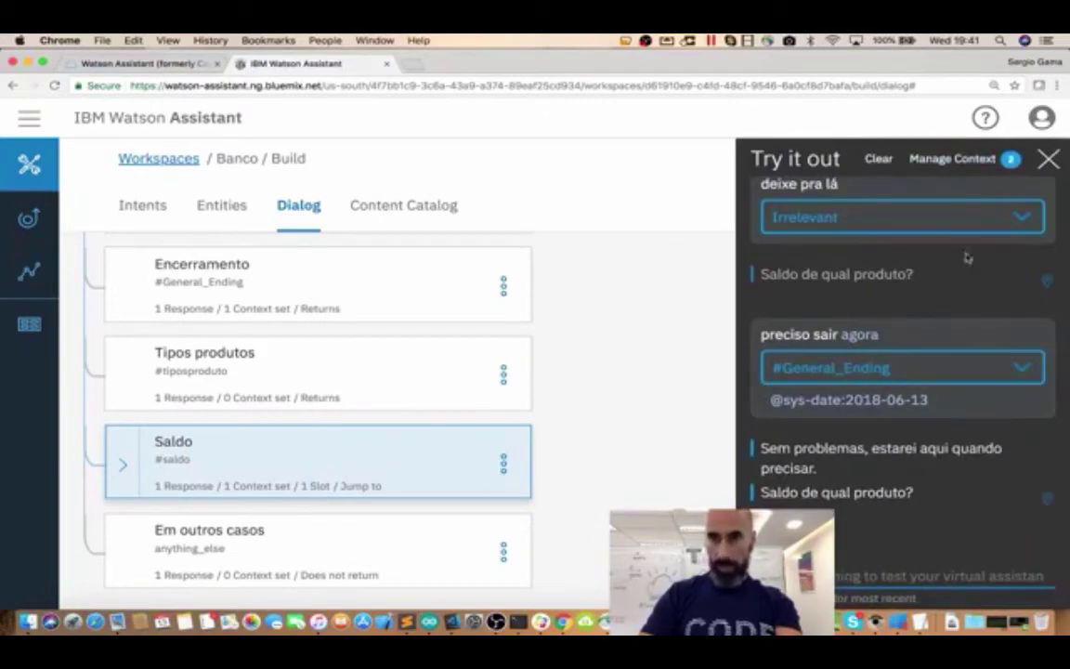
{"action": "left_click", "coordinate": [1047, 158]}
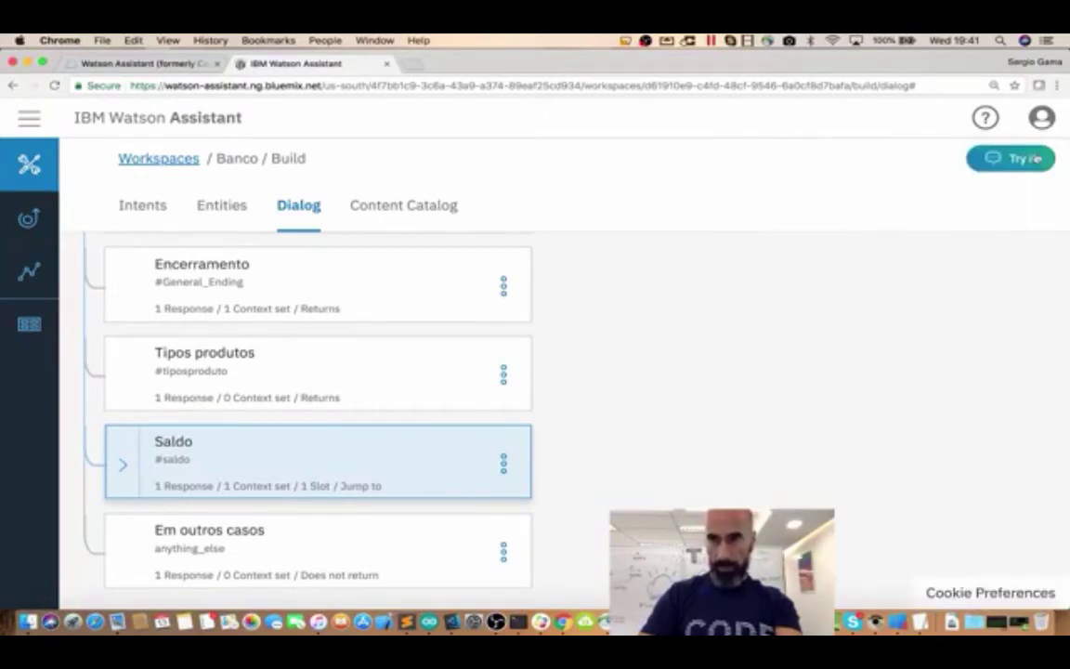
{"action": "left_click", "coordinate": [1028, 159]}
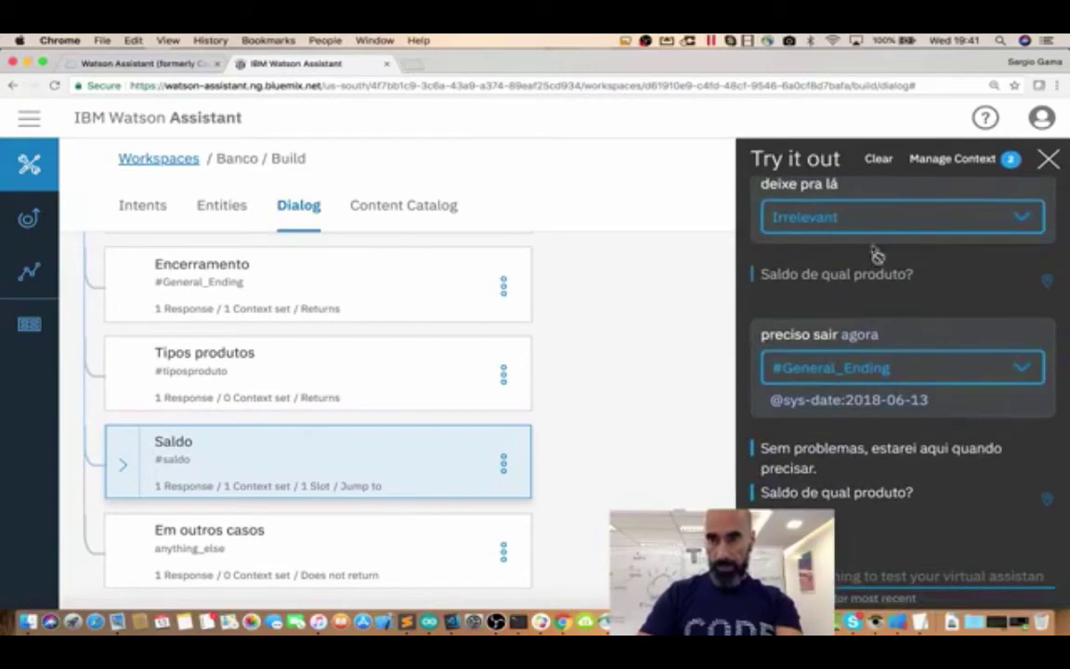
{"action": "left_click", "coordinate": [879, 158]}
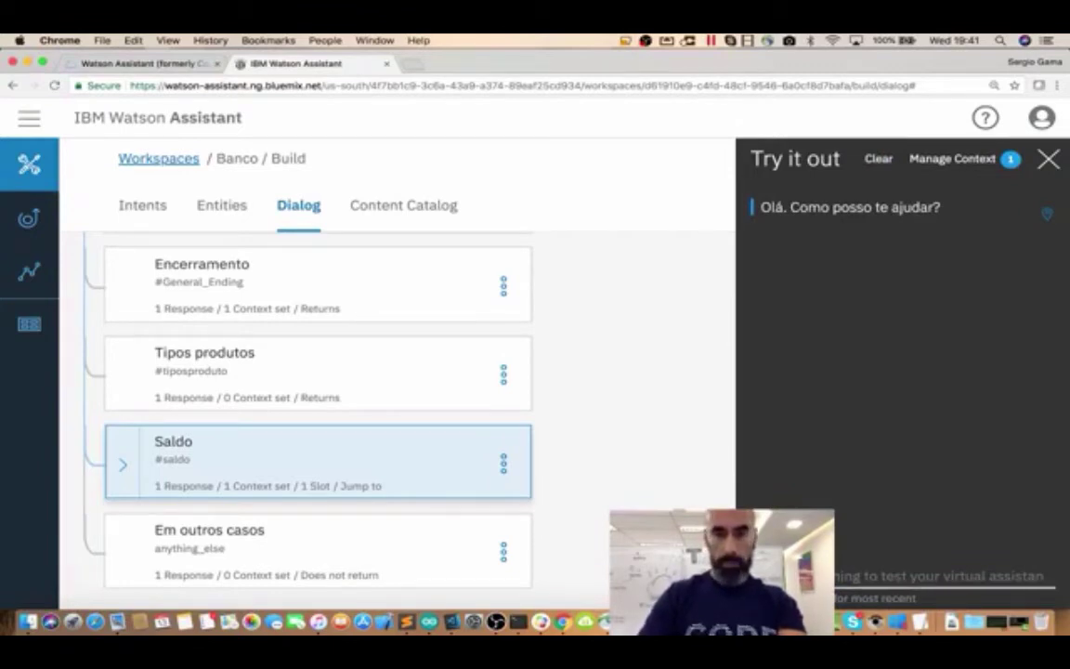
{"action": "key", "text": "Up"}
{"action": "key", "text": "Return"}
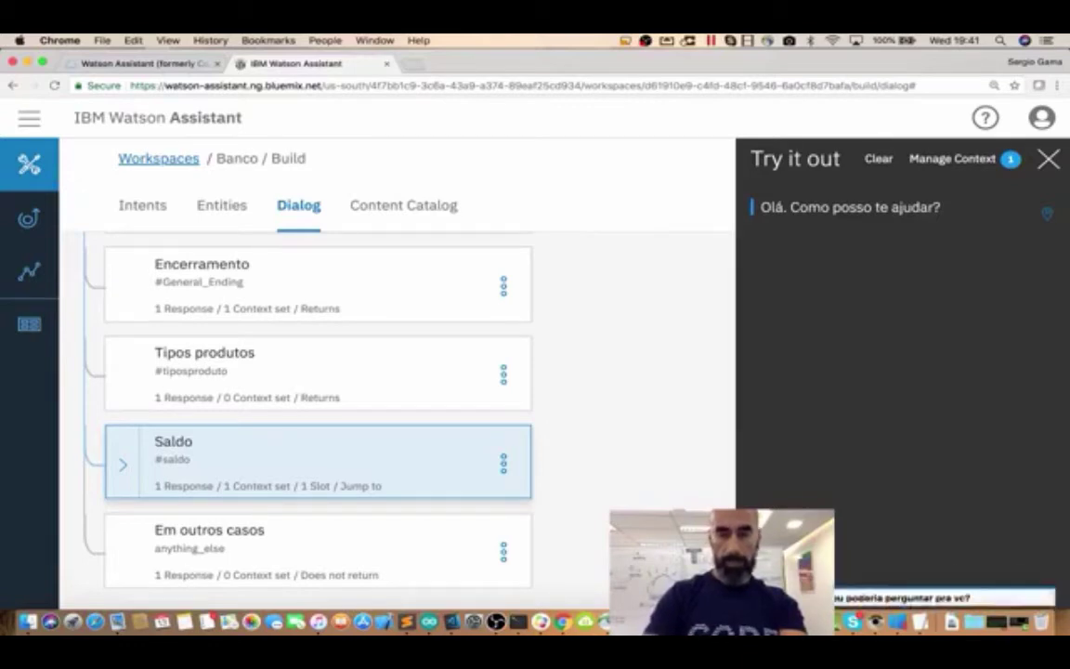
{"action": "type", "text": "saldo?"}
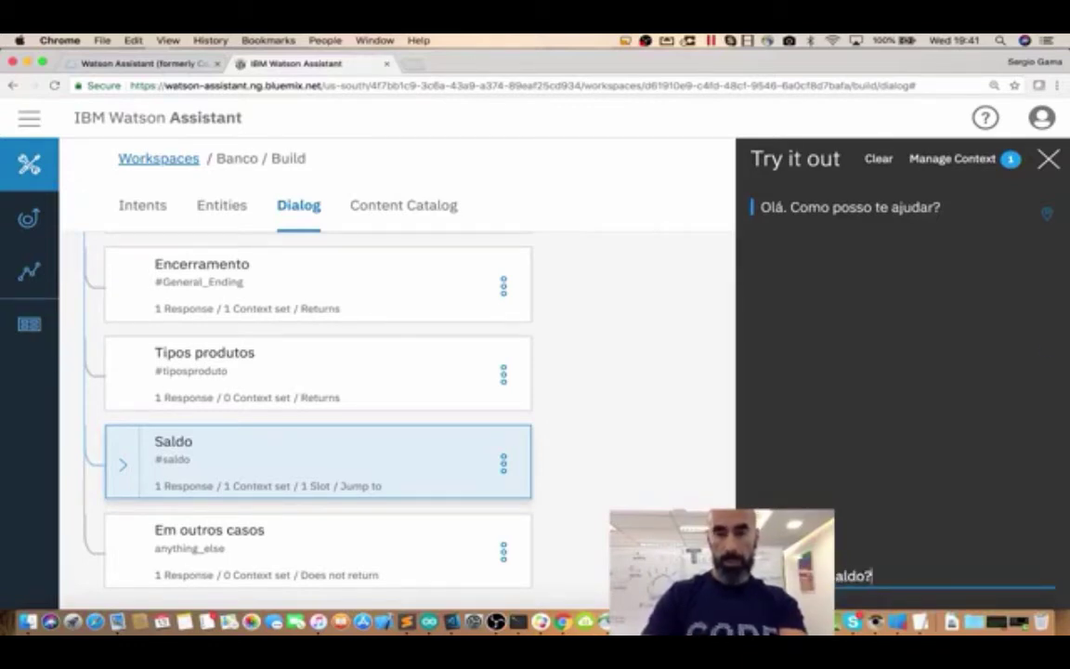
{"action": "key", "text": "Return"}
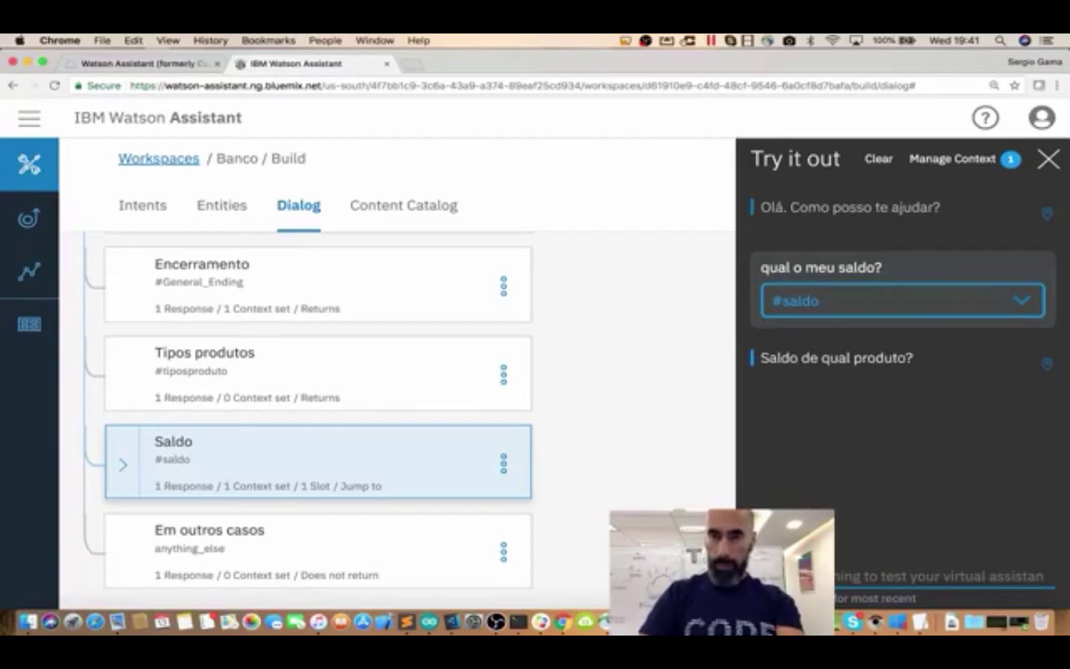
Test leaving the balance dialog with the reply "tenho que sair", followed by "cc"
{"action": "key", "text": "Down"}
{"action": "key", "text": "Return"}
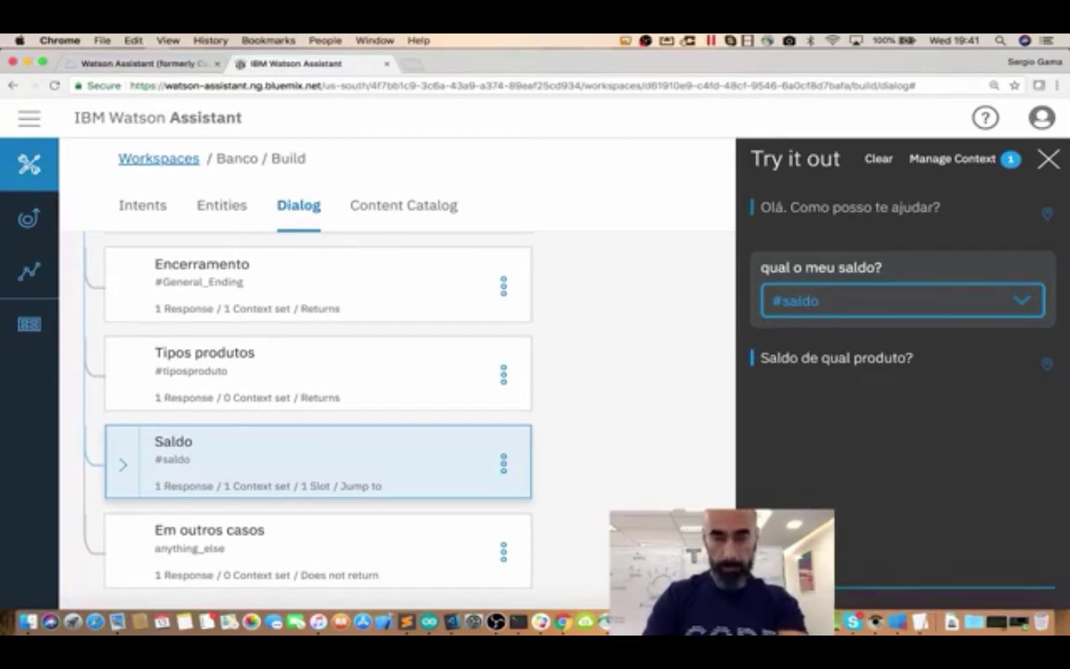
{"action": "key", "text": "Return"}
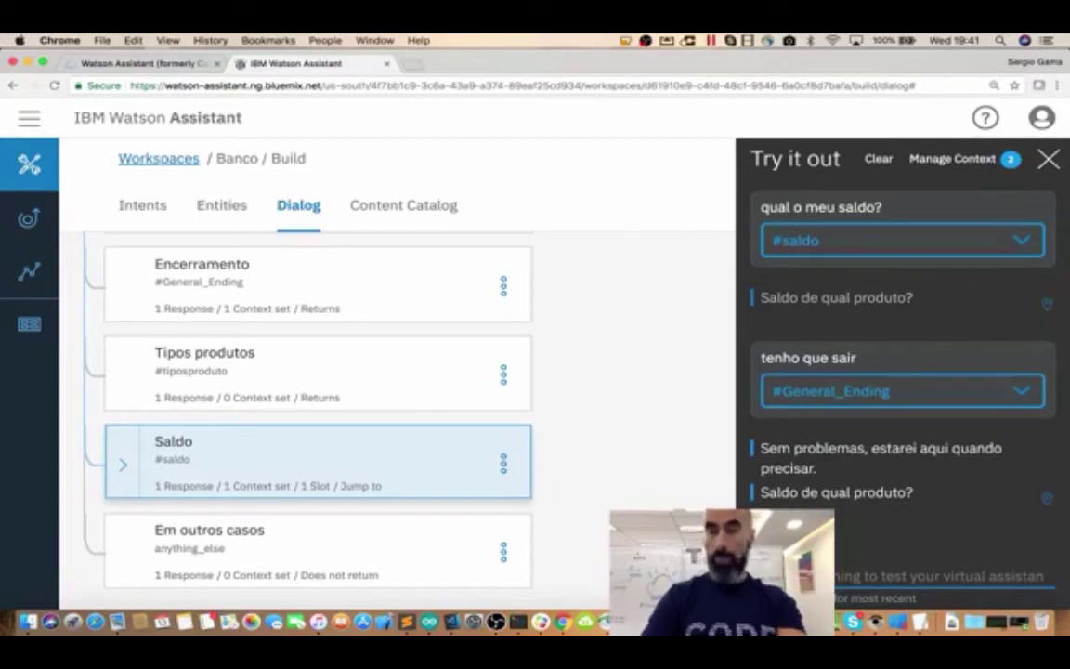
{"action": "type", "text": "cc"}
{"action": "key", "text": "Return"}
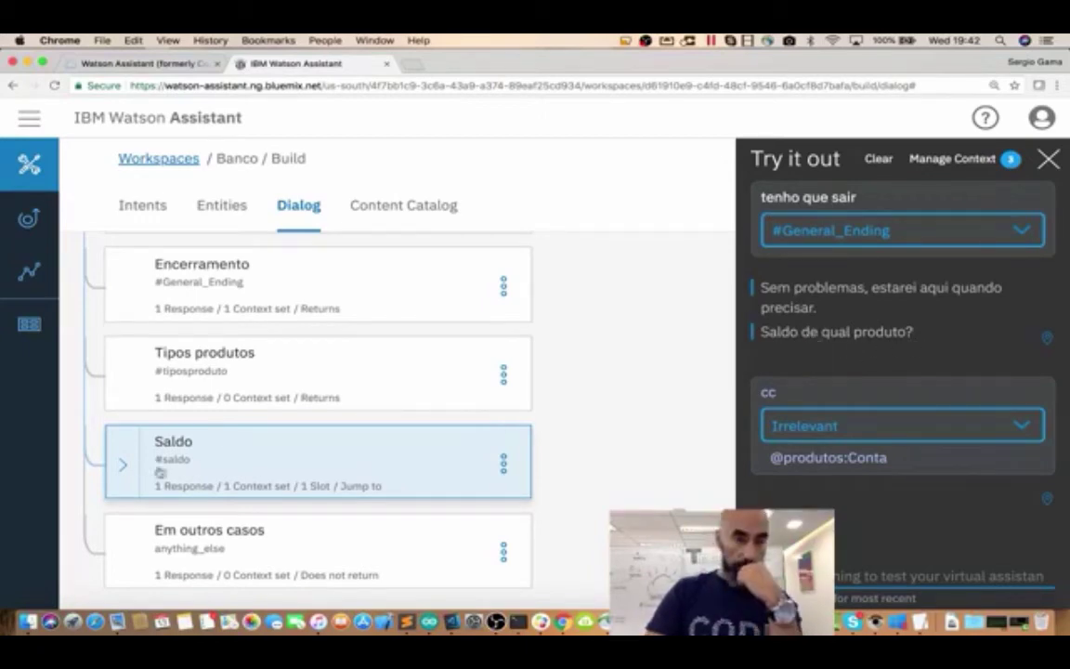
Review the Saldo node's slot setup, the test conversation and the node's customization settings
{"action": "left_click", "coordinate": [215, 471]}
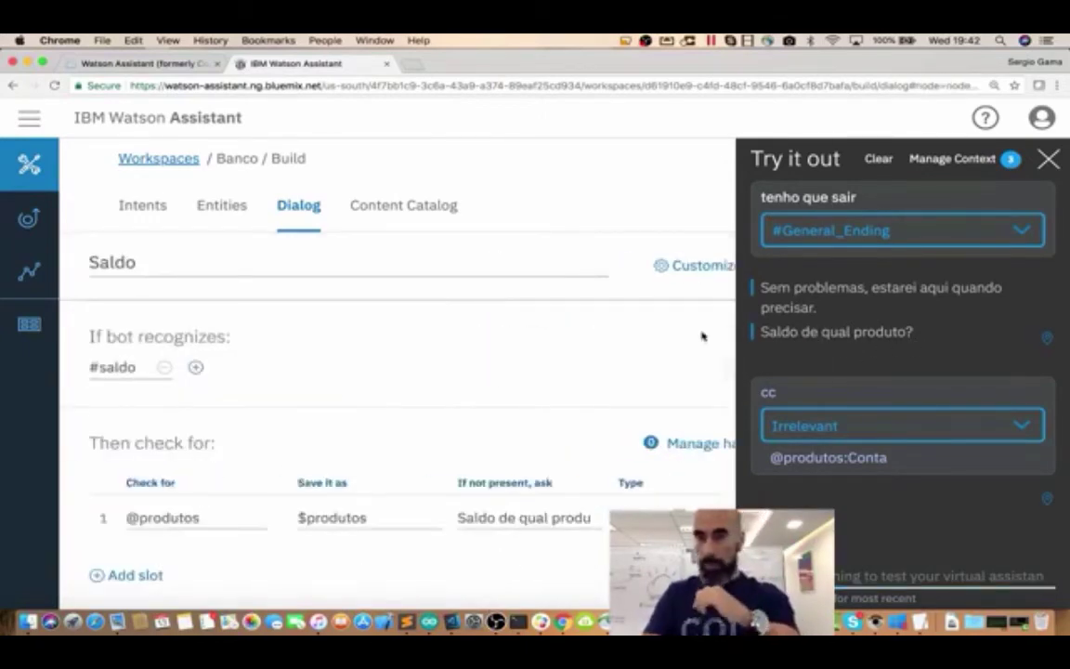
{"action": "scroll", "coordinate": [817, 317], "scroll_direction": "up", "scroll_amount": 3}
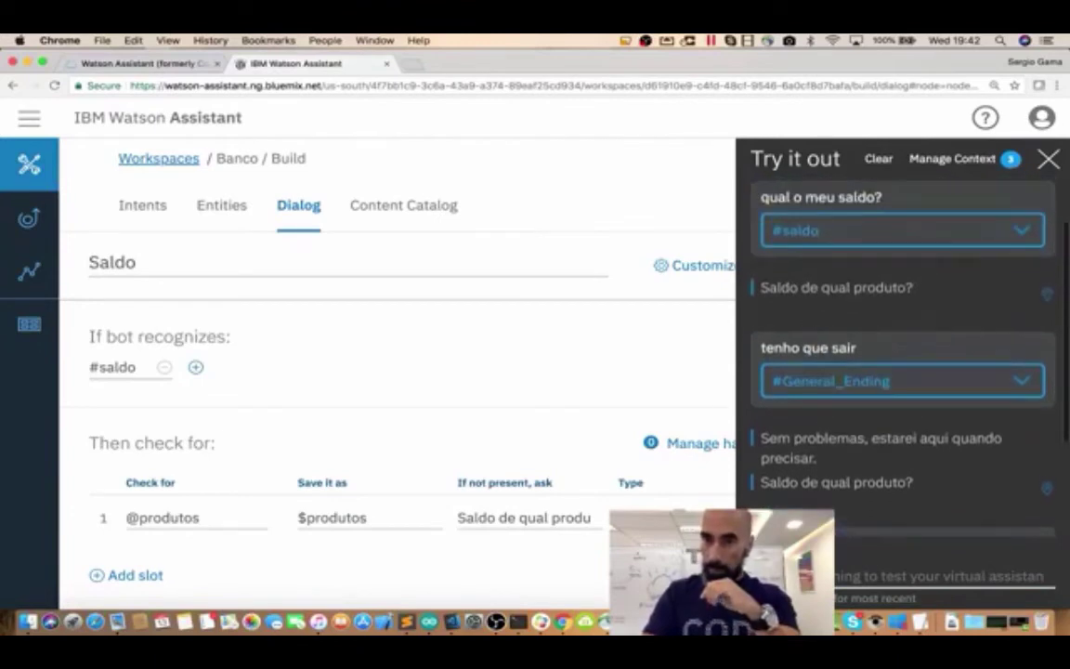
{"action": "scroll", "coordinate": [613, 479], "scroll_direction": "down", "scroll_amount": 3}
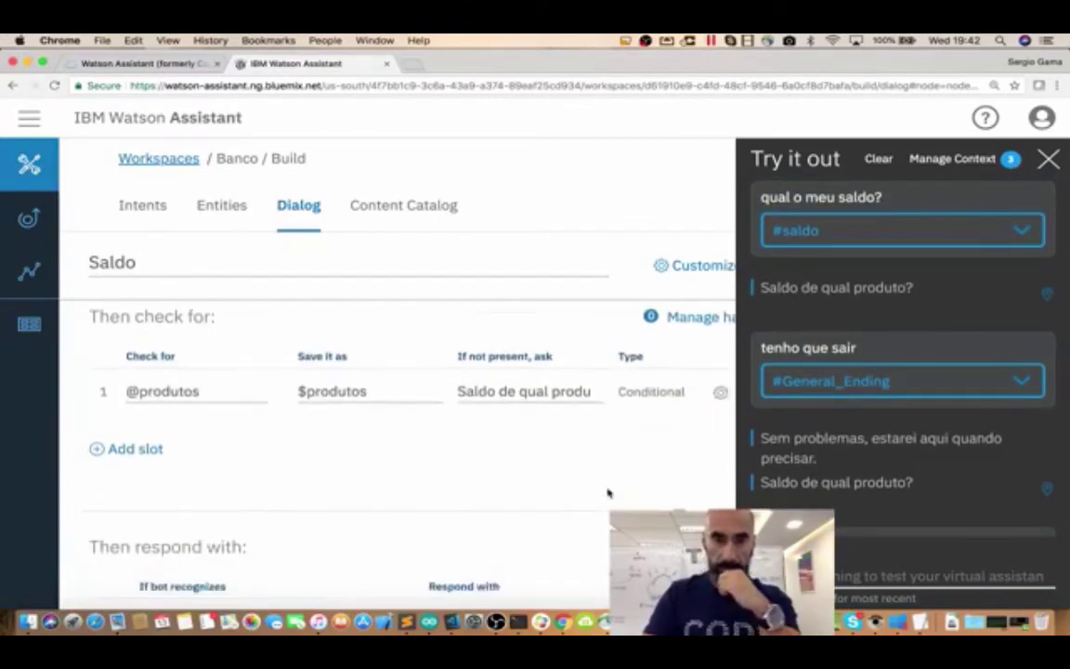
{"action": "scroll", "coordinate": [608, 493], "scroll_direction": "up", "scroll_amount": 3}
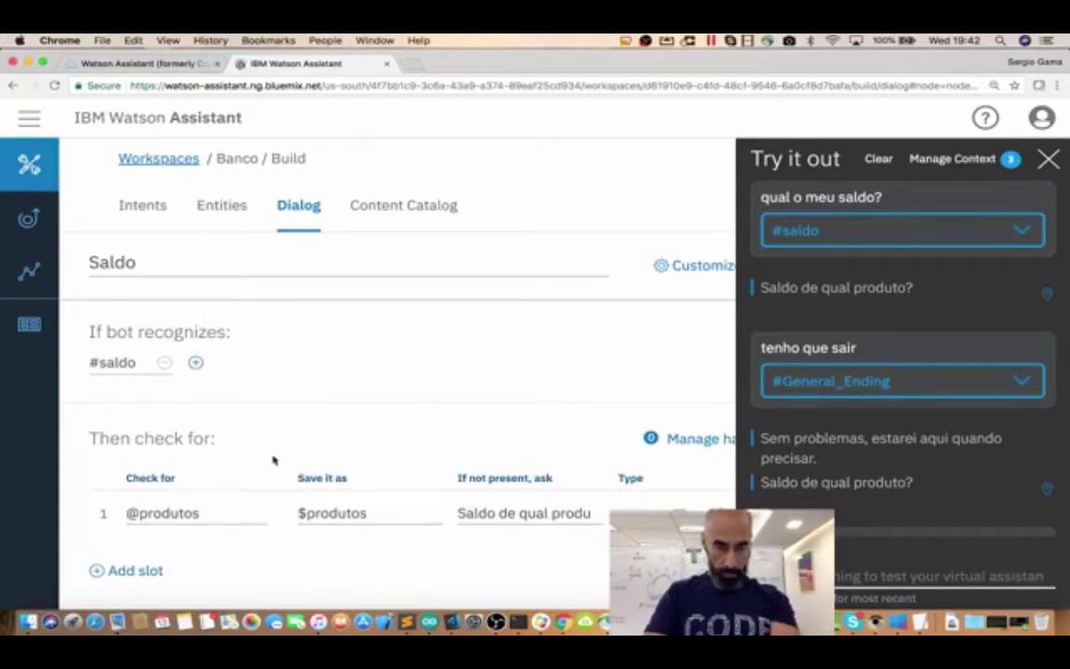
{"action": "scroll", "coordinate": [590, 418], "scroll_direction": "down", "scroll_amount": 1}
{"action": "scroll", "coordinate": [663, 363], "scroll_direction": "up", "scroll_amount": 1}
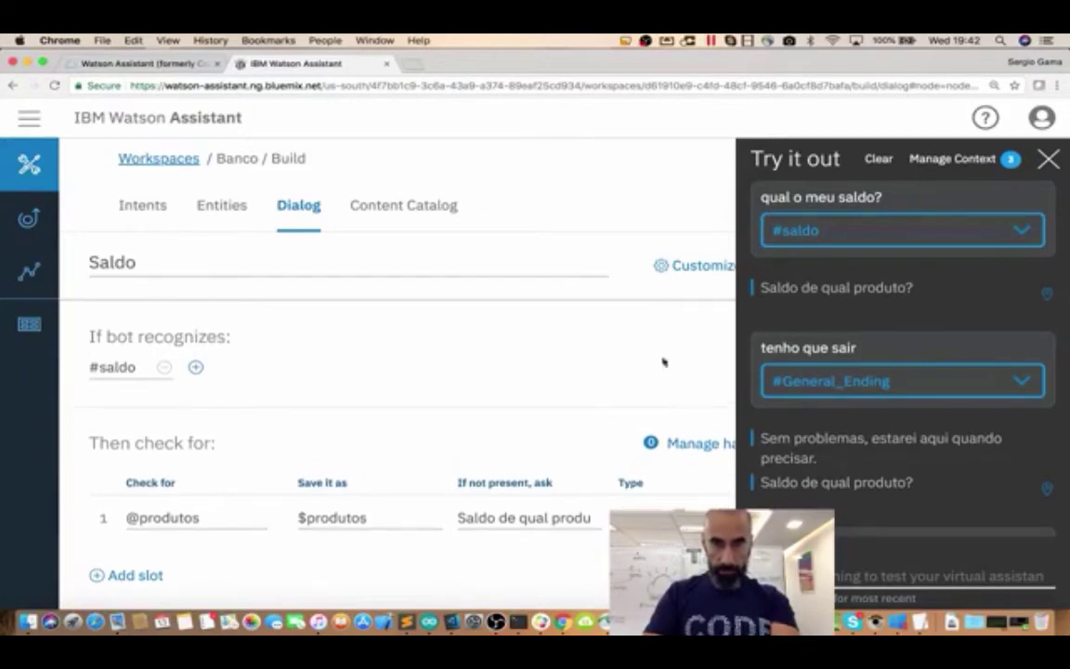
{"action": "left_click", "coordinate": [701, 267]}
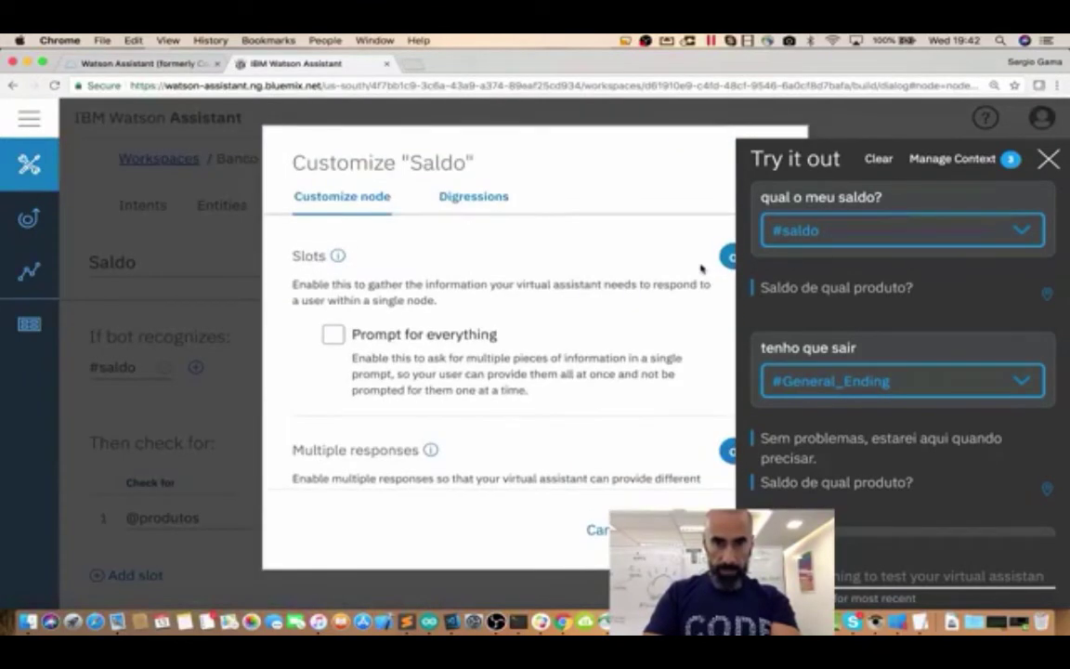
{"action": "left_click", "coordinate": [600, 532]}
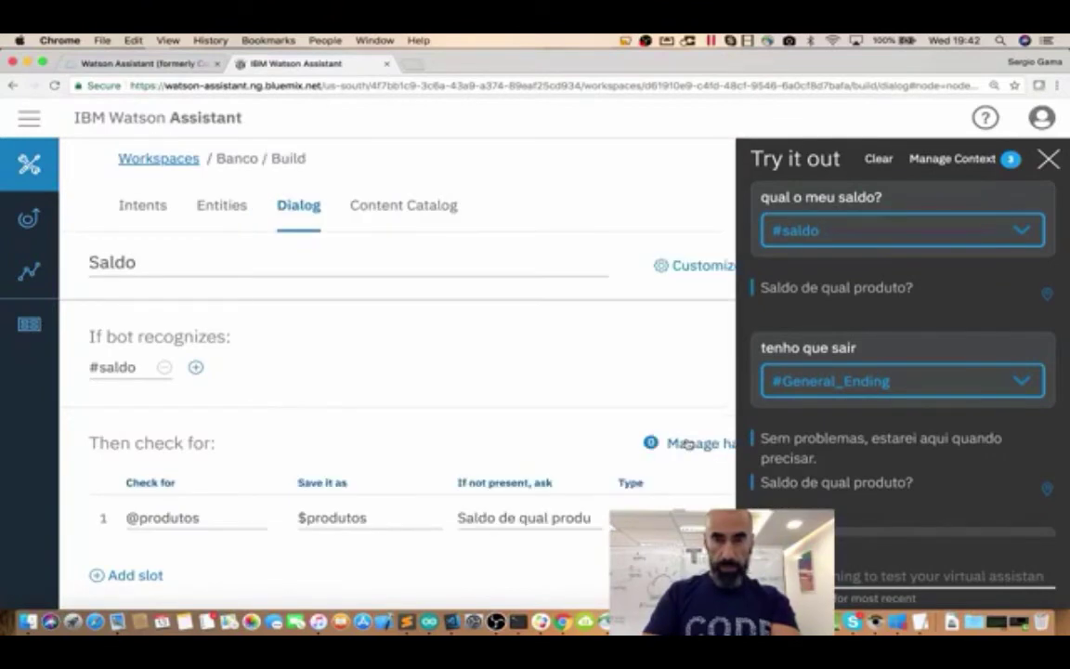
Check the Saldo node's slot handlers, leaving them unchanged, and close the test chat and the node
{"action": "left_click", "coordinate": [687, 444]}
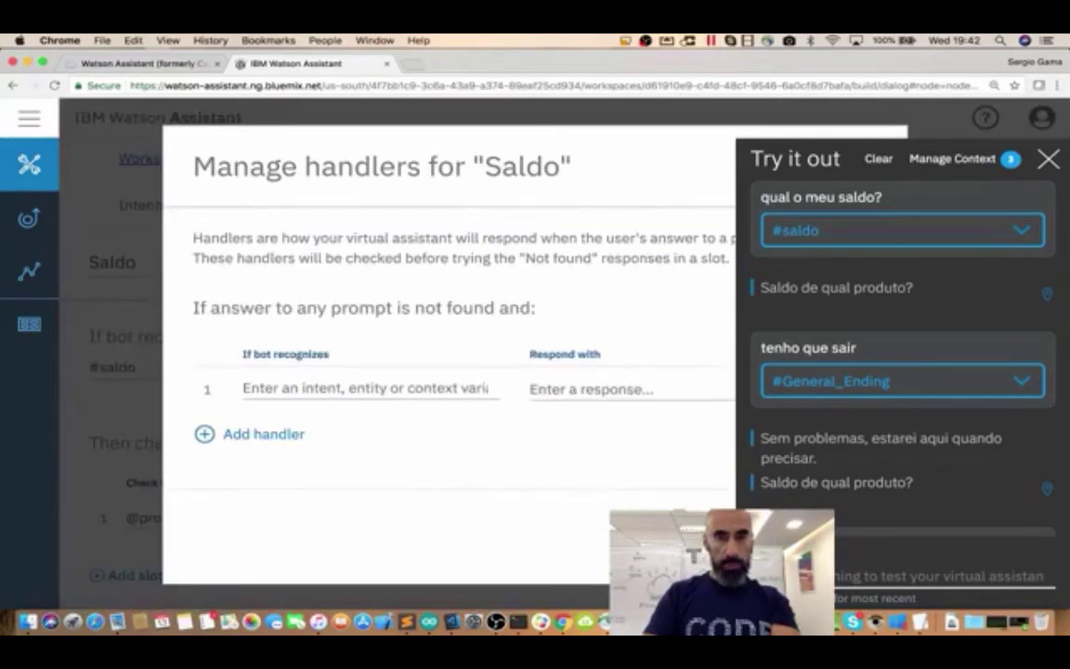
{"action": "left_click", "coordinate": [611, 547]}
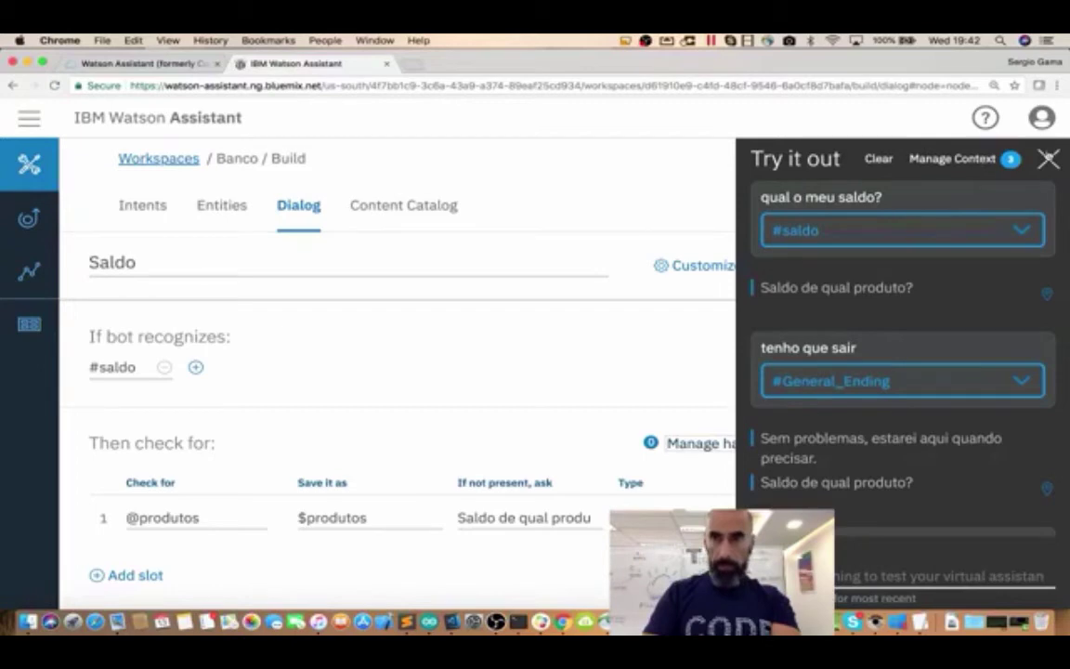
{"action": "left_click", "coordinate": [1047, 160]}
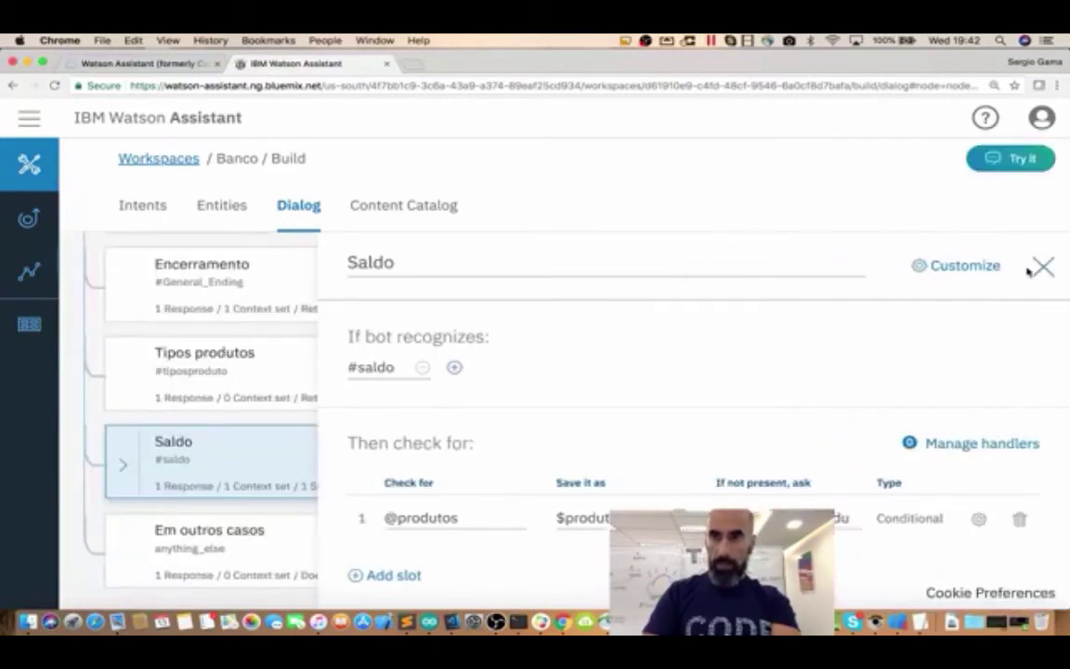
{"action": "left_click", "coordinate": [1043, 266]}
Turn off digressions into the Encerramento node, apply the setting and close the node
{"action": "scroll", "coordinate": [293, 460], "scroll_direction": "down", "scroll_amount": 1}
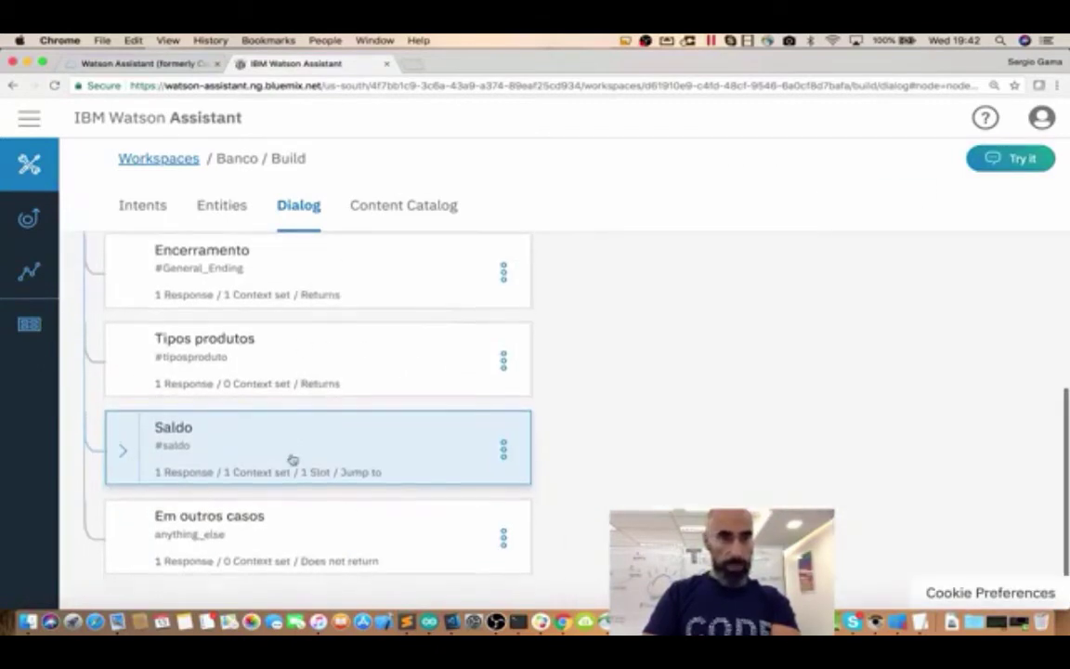
{"action": "scroll", "coordinate": [293, 460], "scroll_direction": "up", "scroll_amount": 3}
{"action": "left_click", "coordinate": [267, 380]}
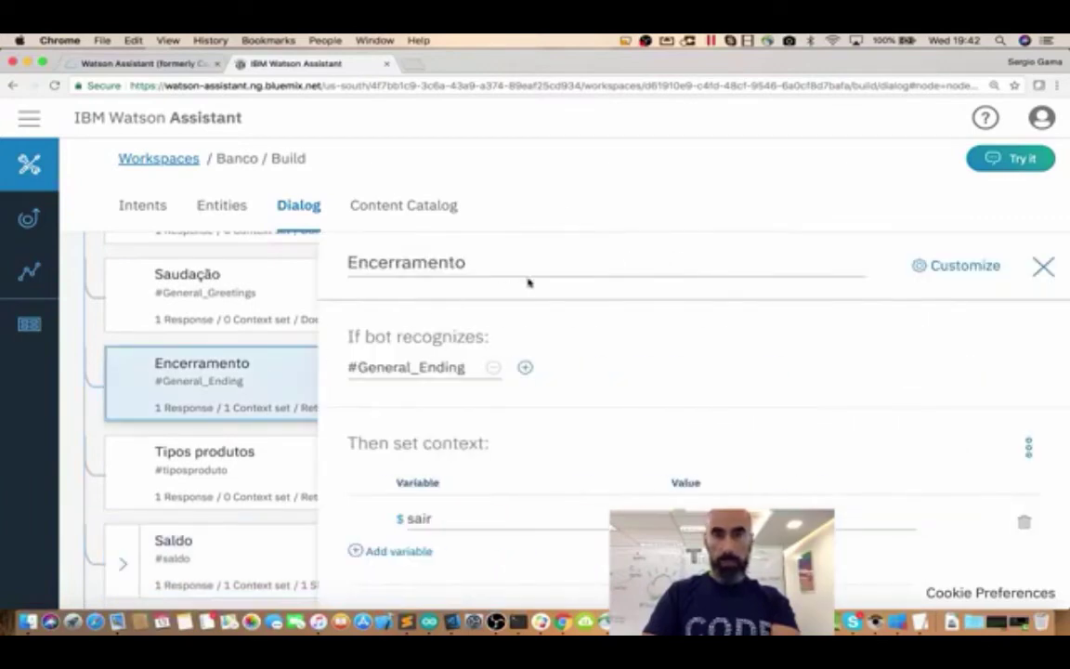
{"action": "left_click", "coordinate": [968, 263]}
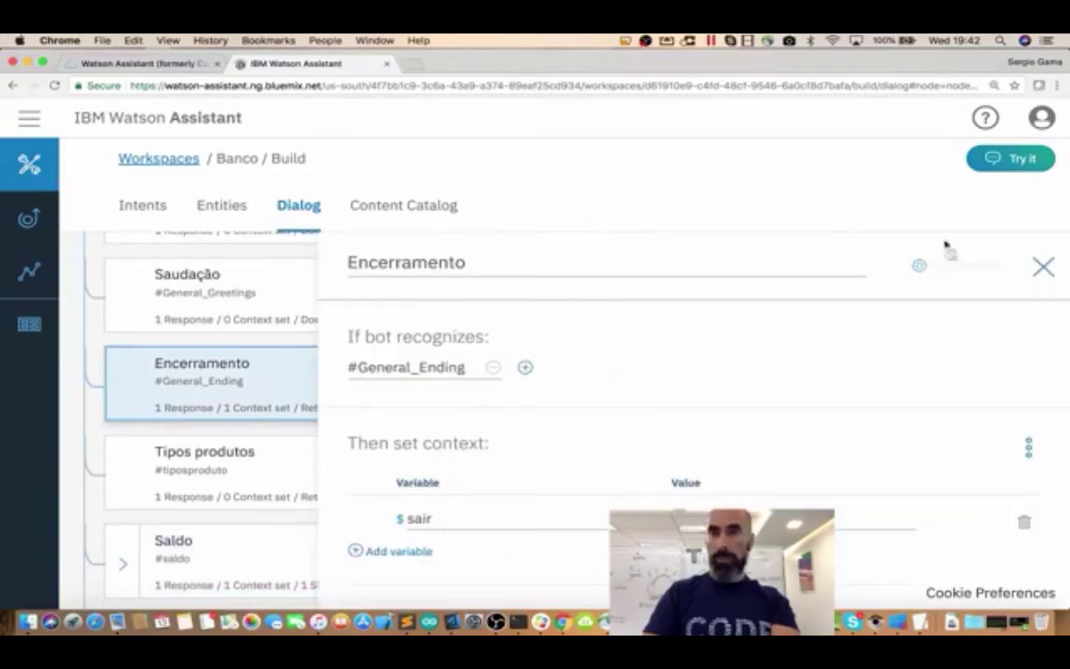
{"action": "left_click", "coordinate": [483, 198]}
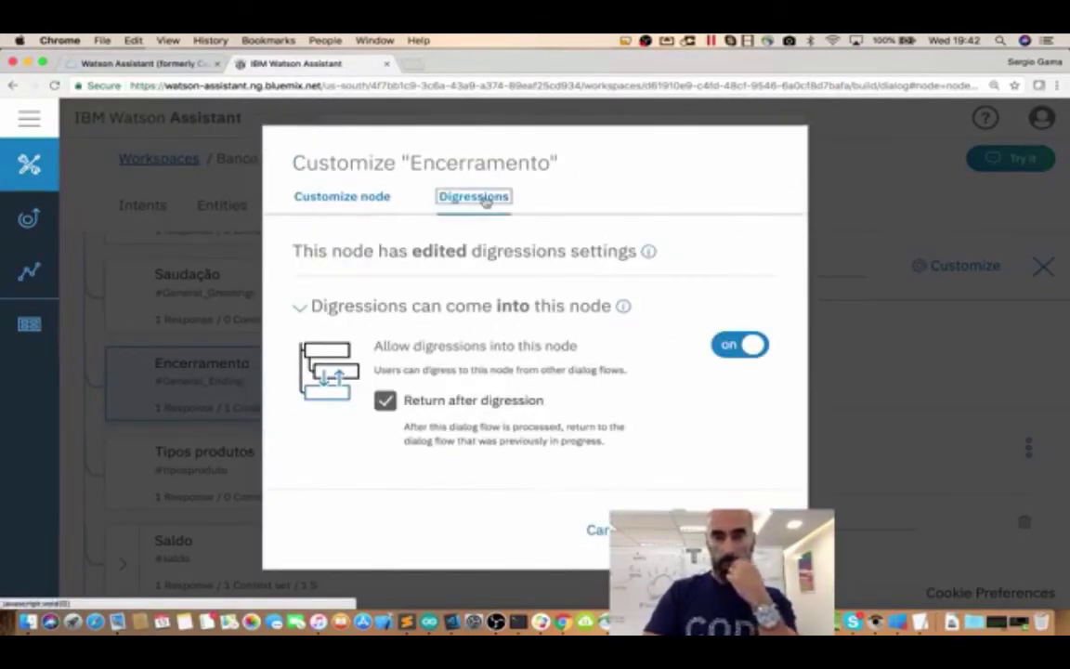
{"action": "left_click", "coordinate": [740, 346]}
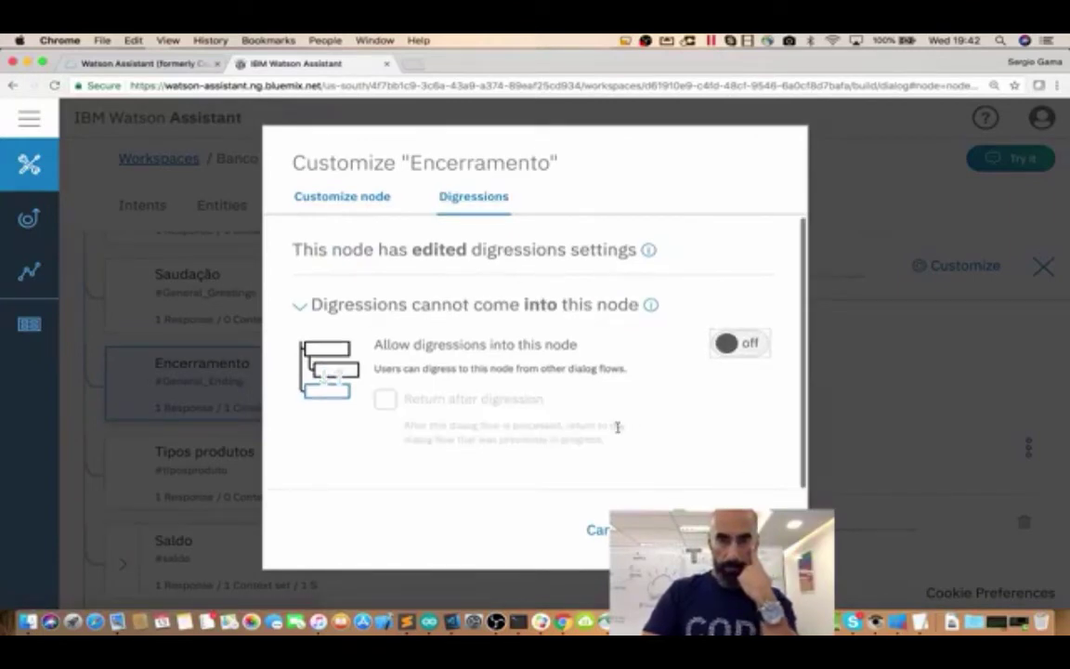
{"action": "left_click", "coordinate": [725, 529]}
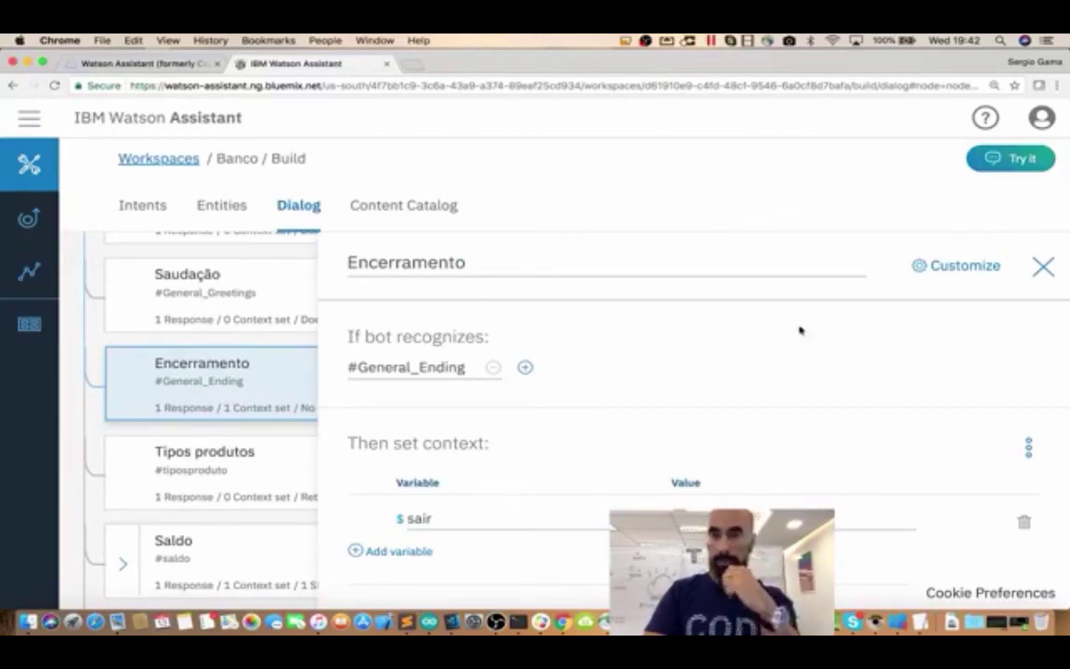
{"action": "scroll", "coordinate": [932, 355], "scroll_direction": "down", "scroll_amount": 4}
{"action": "scroll", "coordinate": [932, 355], "scroll_direction": "up", "scroll_amount": 4}
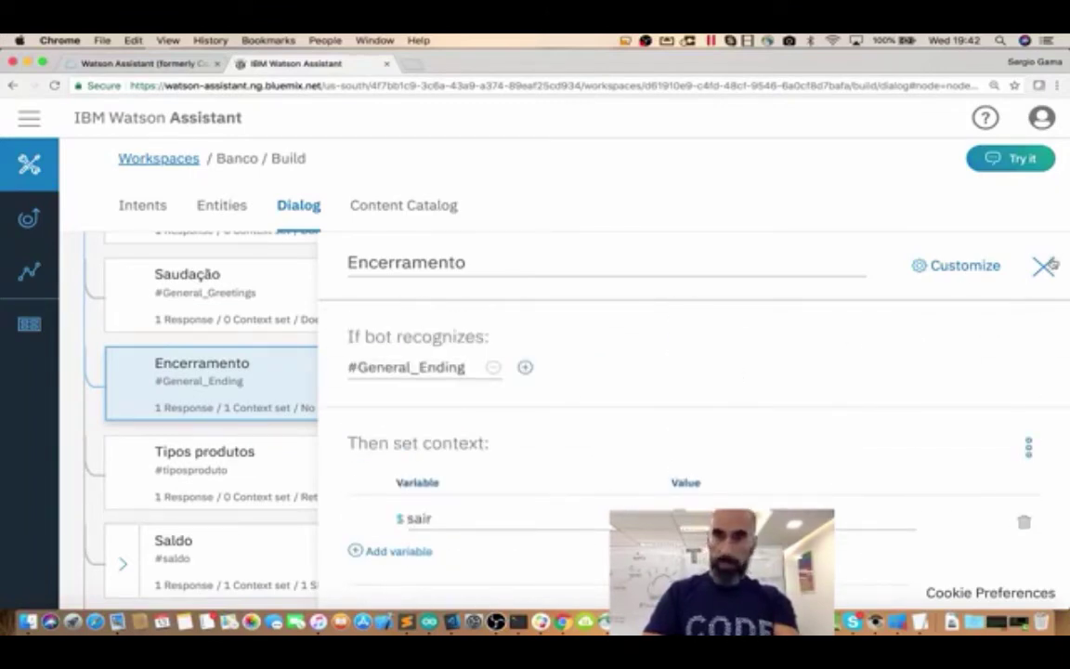
{"action": "left_click", "coordinate": [1043, 265]}
Set the first handler of the Saldo node to trigger on the #General_Ending intent
{"action": "scroll", "coordinate": [289, 507], "scroll_direction": "down", "scroll_amount": 3}
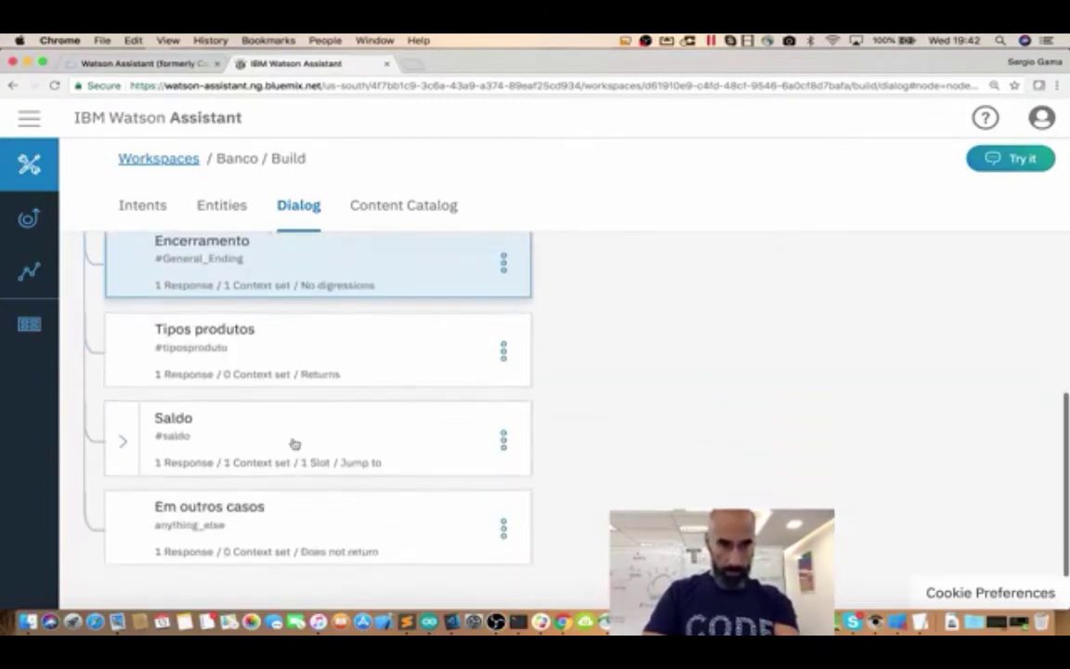
{"action": "left_click", "coordinate": [294, 444]}
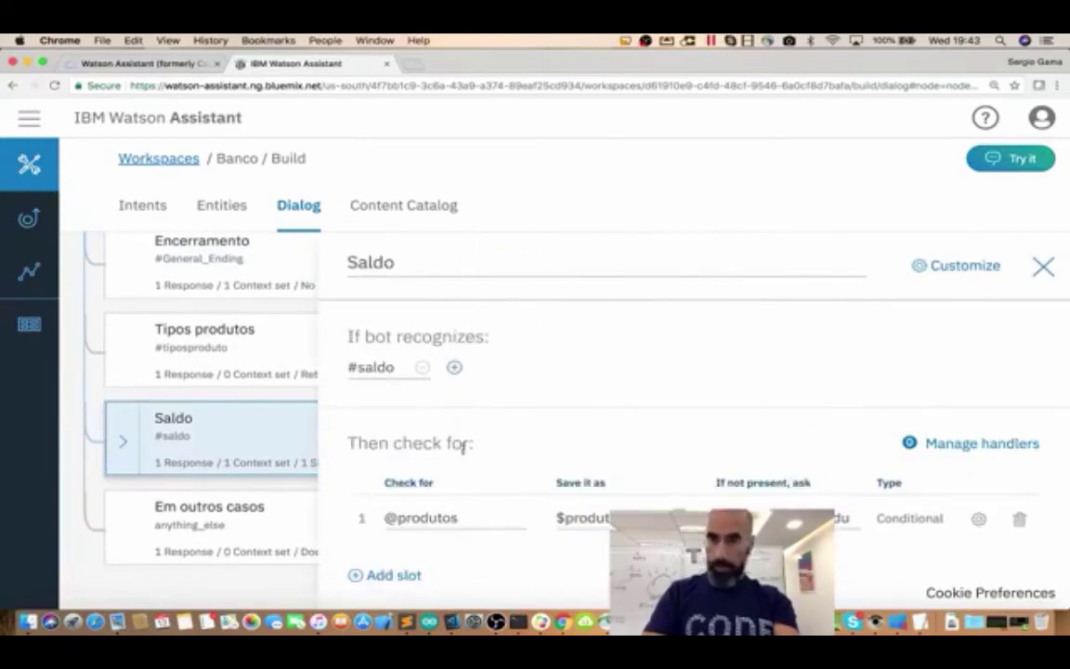
{"action": "left_click", "coordinate": [980, 443]}
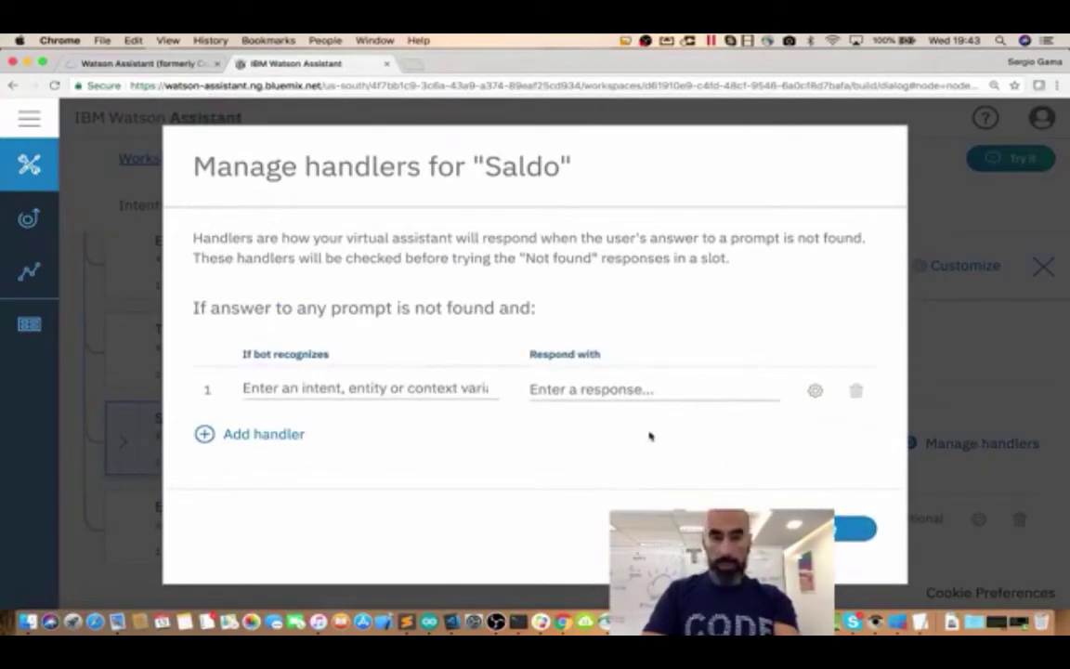
{"action": "left_click", "coordinate": [306, 388]}
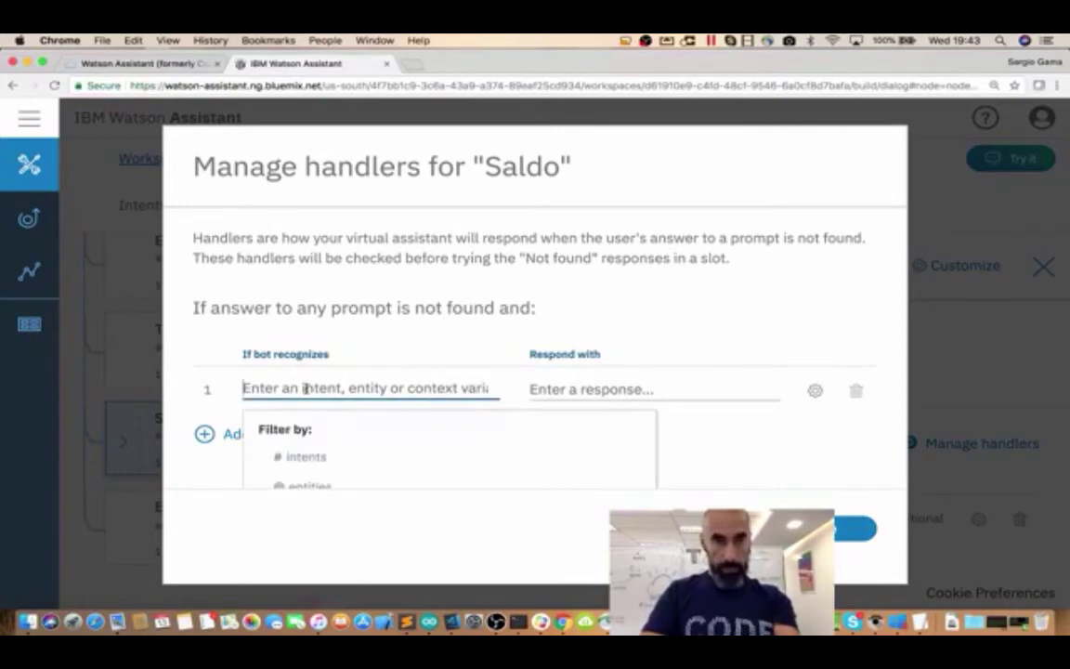
{"action": "left_click", "coordinate": [290, 457]}
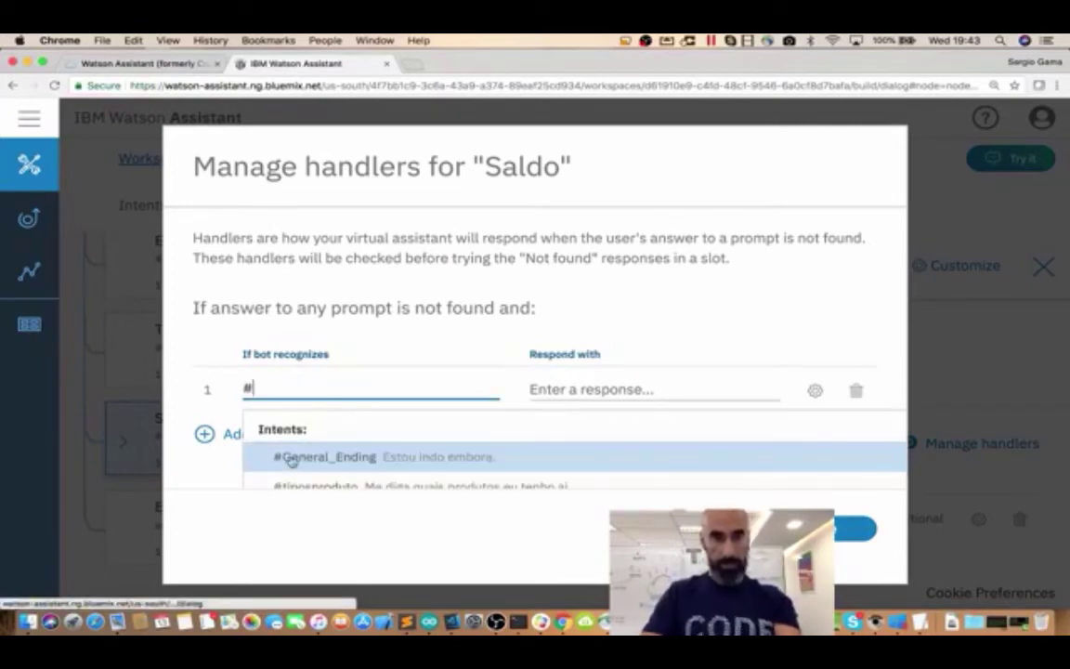
{"action": "left_click", "coordinate": [350, 457]}
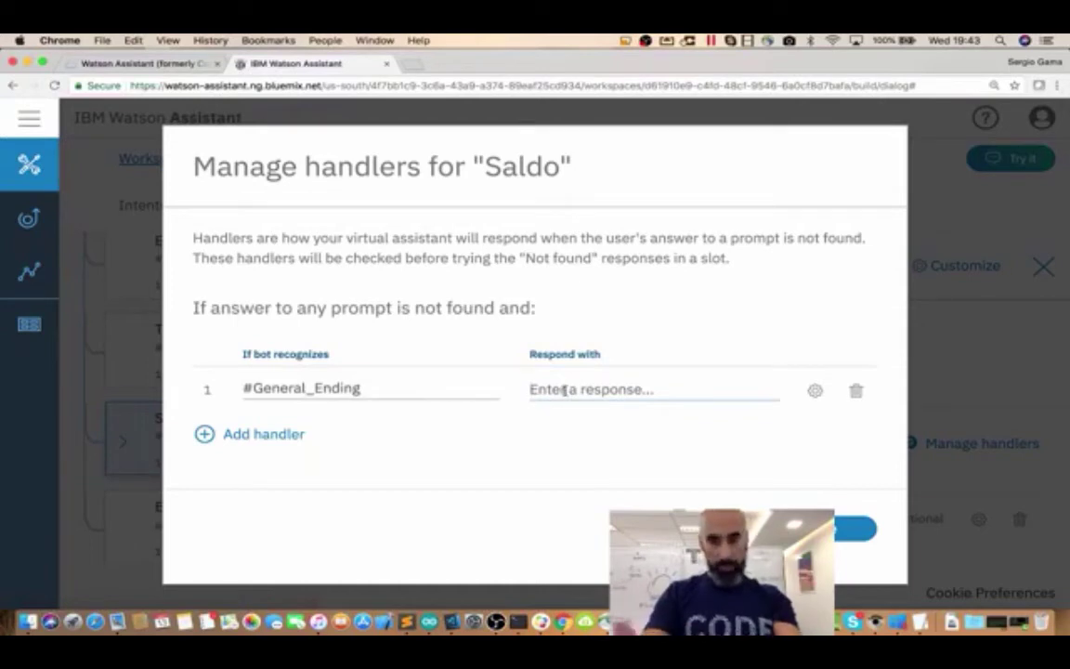
Give the #General_Ending handler the response "Sem problemas, quando precisar estarei aqui."
{"action": "type", "text": "Sem pr"}
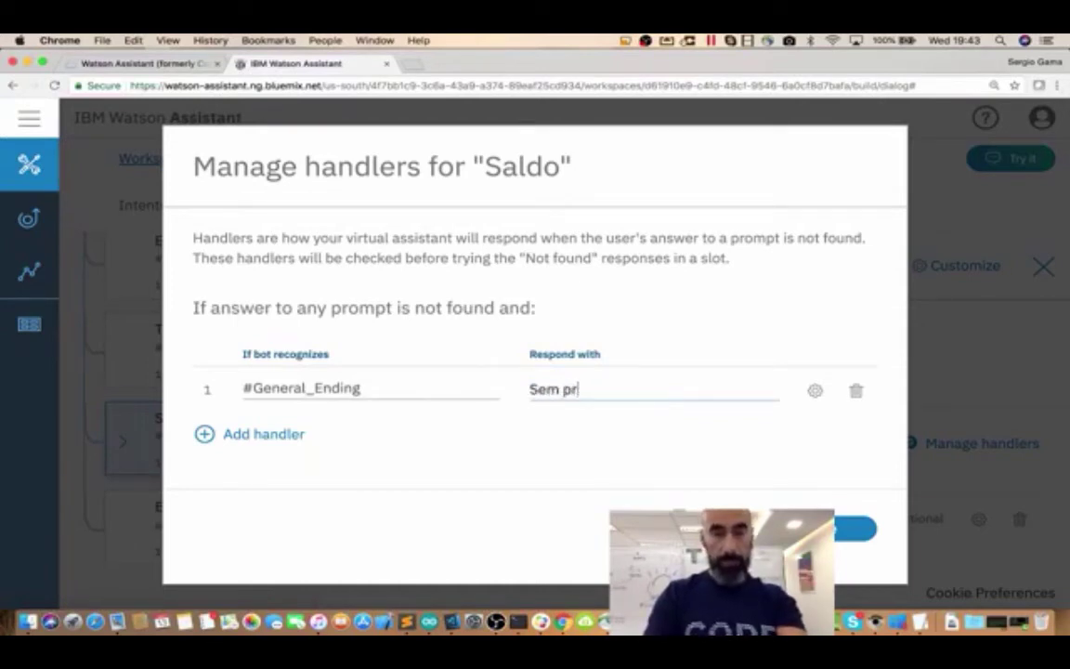
{"action": "type", "text": "oblemas, quado precisa"}
{"action": "key", "text": "BackSpace"}
{"action": "key", "text": "BackSpace"}
{"action": "key", "text": "BackSpace"}
{"action": "key", "text": "BackSpace"}
{"action": "key", "text": "BackSpace"}
{"action": "key", "text": "BackSpace"}
{"action": "key", "text": "BackSpace"}
{"action": "key", "text": "BackSpace"}
{"action": "key", "text": "BackSpace"}
{"action": "type", "text": "ndo precis"}
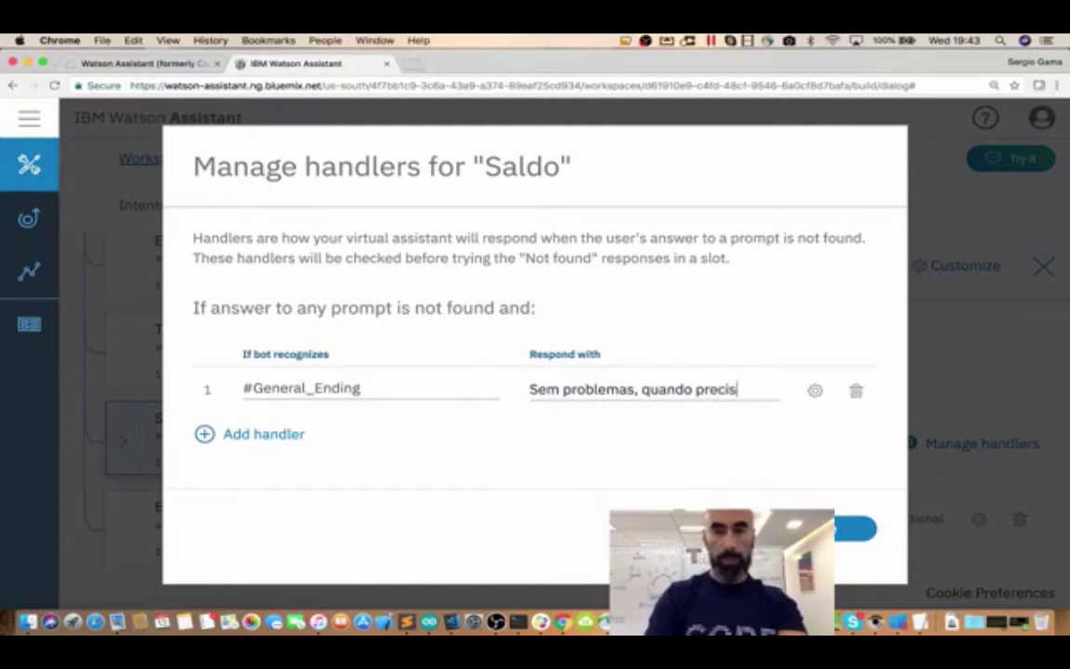
{"action": "type", "text": "ar estarei qu"}
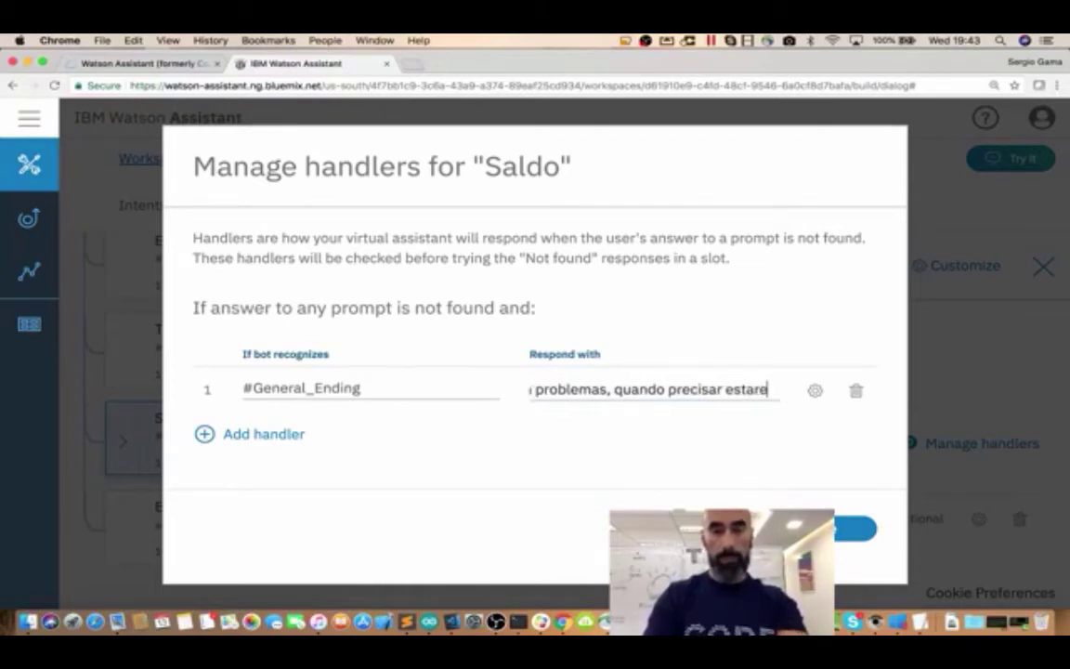
{"action": "key", "text": "BackSpace"}
{"action": "key", "text": "BackSpace"}
{"action": "type", "text": "aqui."}
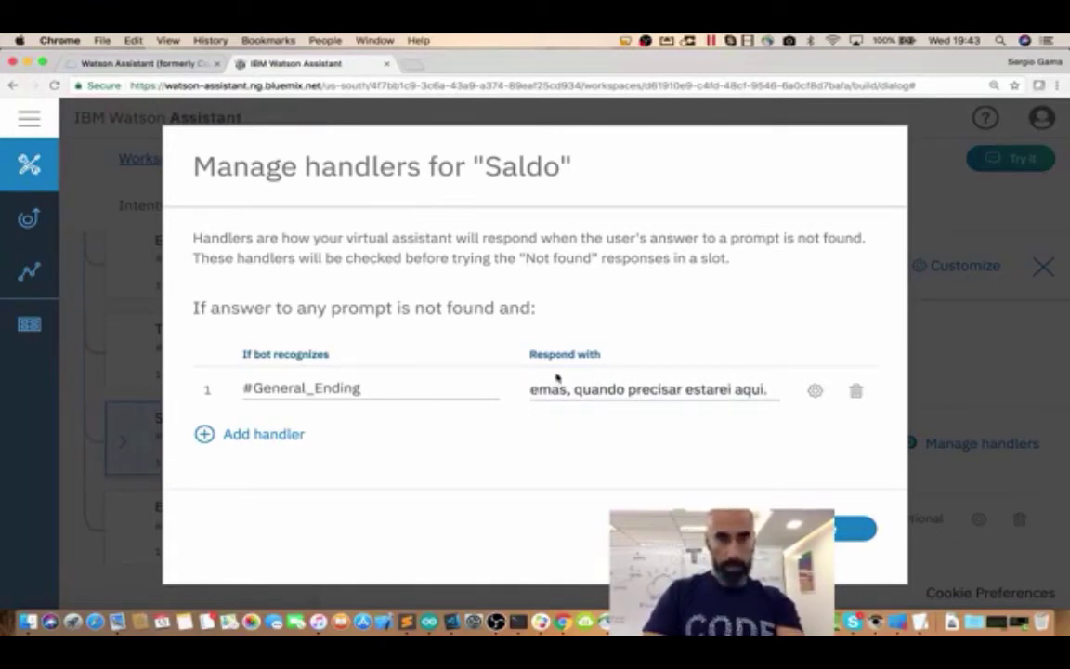
Make the #General_Ending handler set the context variable $sair to true, and save the Saldo node's handlers
{"action": "left_click", "coordinate": [814, 396]}
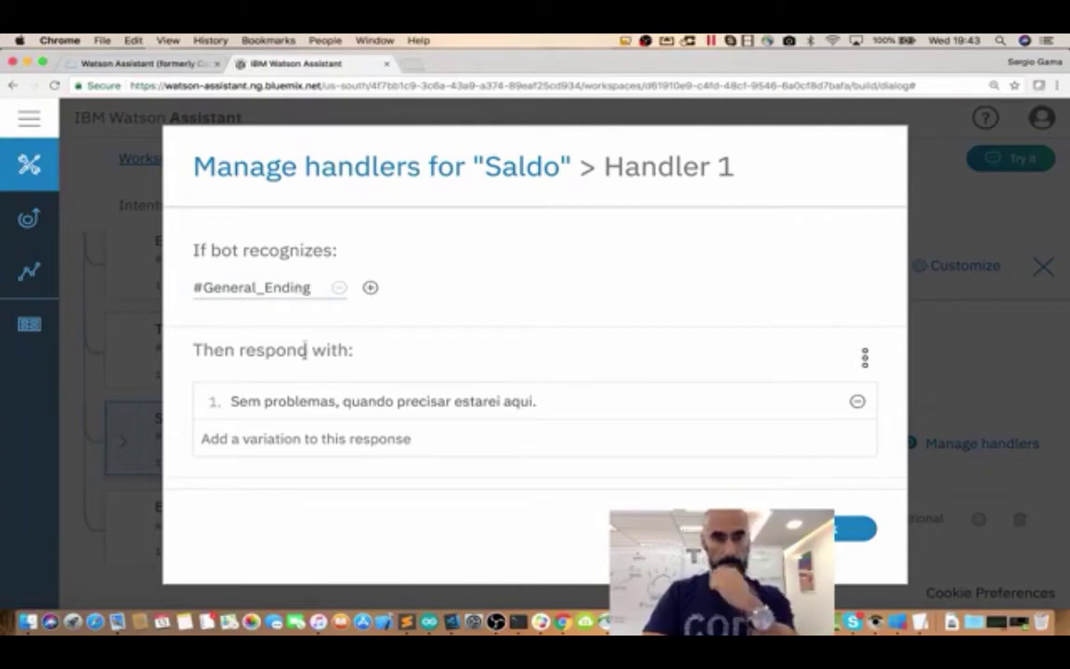
{"action": "left_click", "coordinate": [865, 359]}
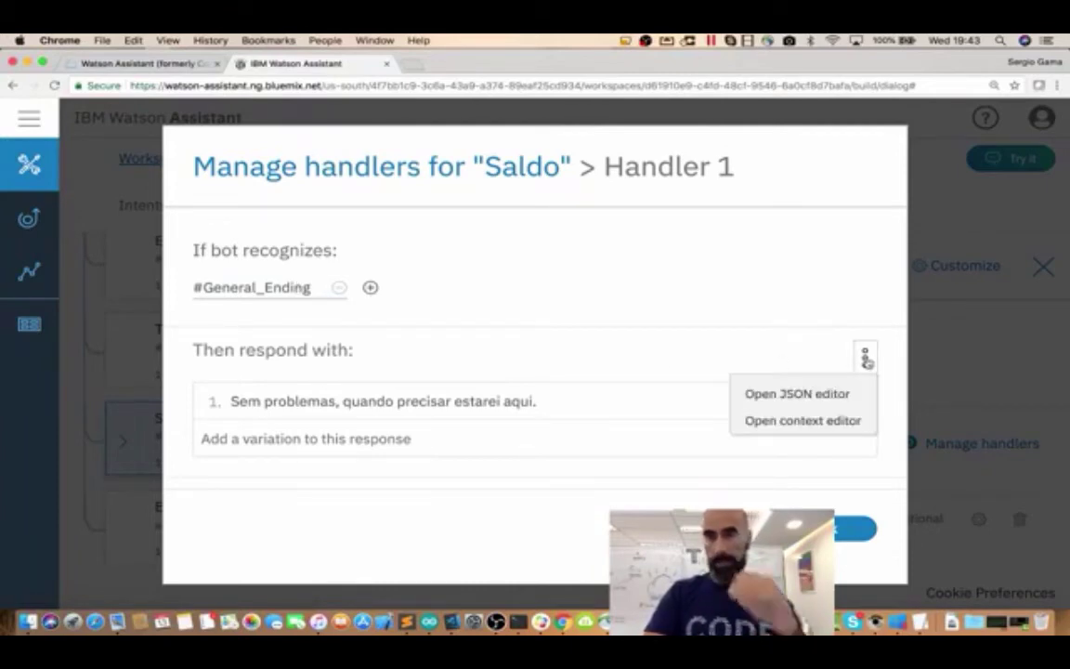
{"action": "left_click", "coordinate": [781, 422]}
{"action": "left_click", "coordinate": [554, 422]}
{"action": "type", "text": "true"}
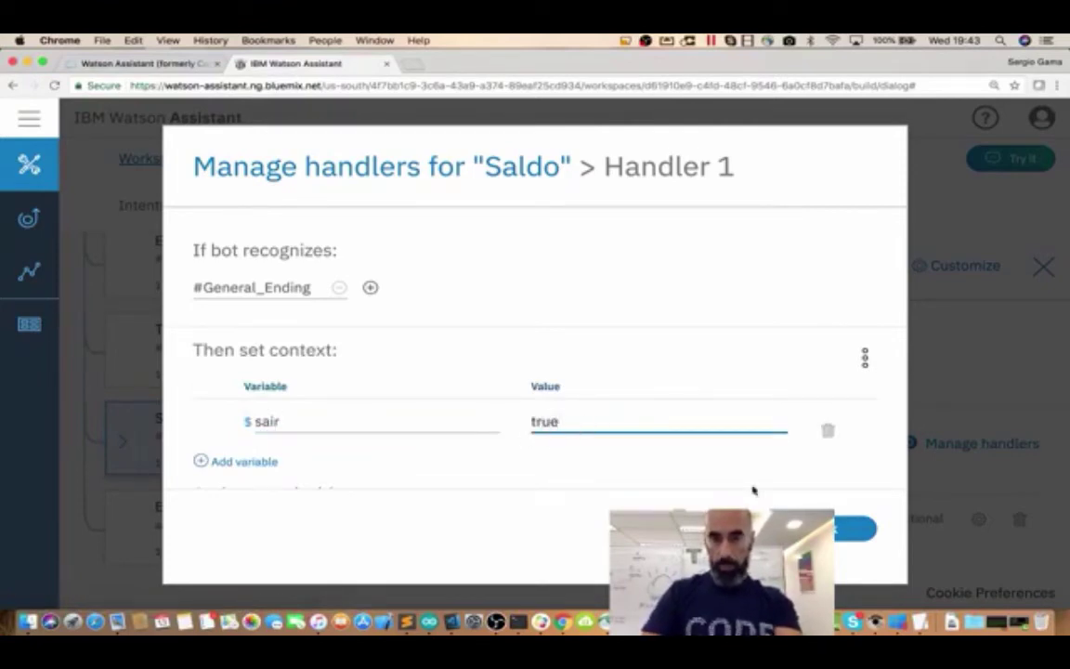
{"action": "key", "text": "Return"}
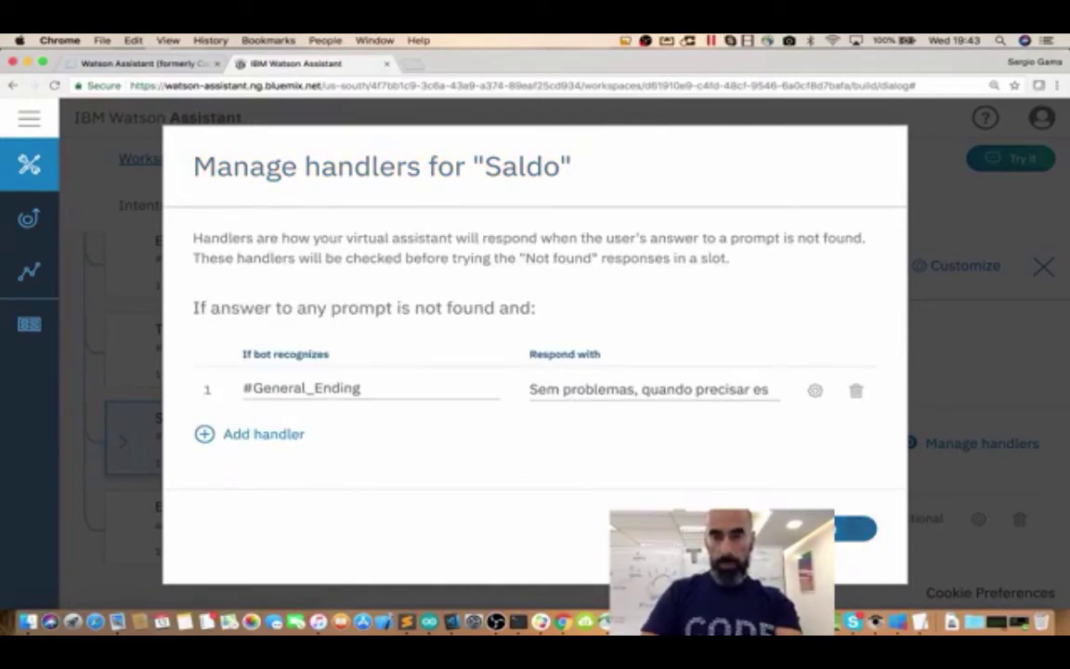
{"action": "key", "text": "Escape"}
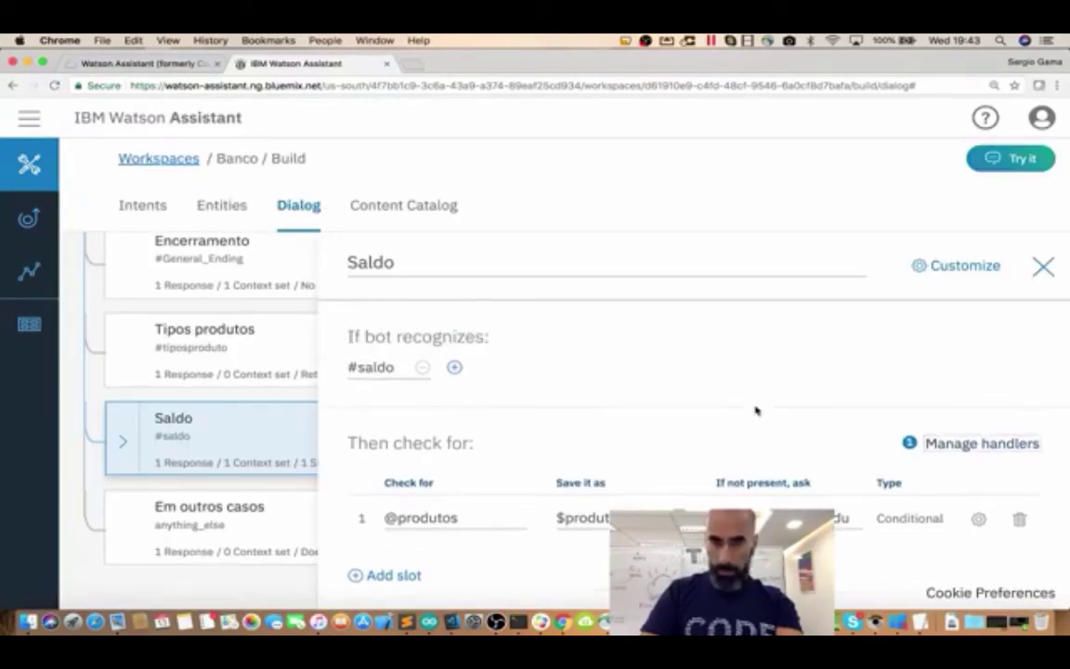
{"action": "scroll", "coordinate": [658, 488], "scroll_direction": "down", "scroll_amount": 1}
{"action": "scroll", "coordinate": [658, 488], "scroll_direction": "down", "scroll_amount": 2}
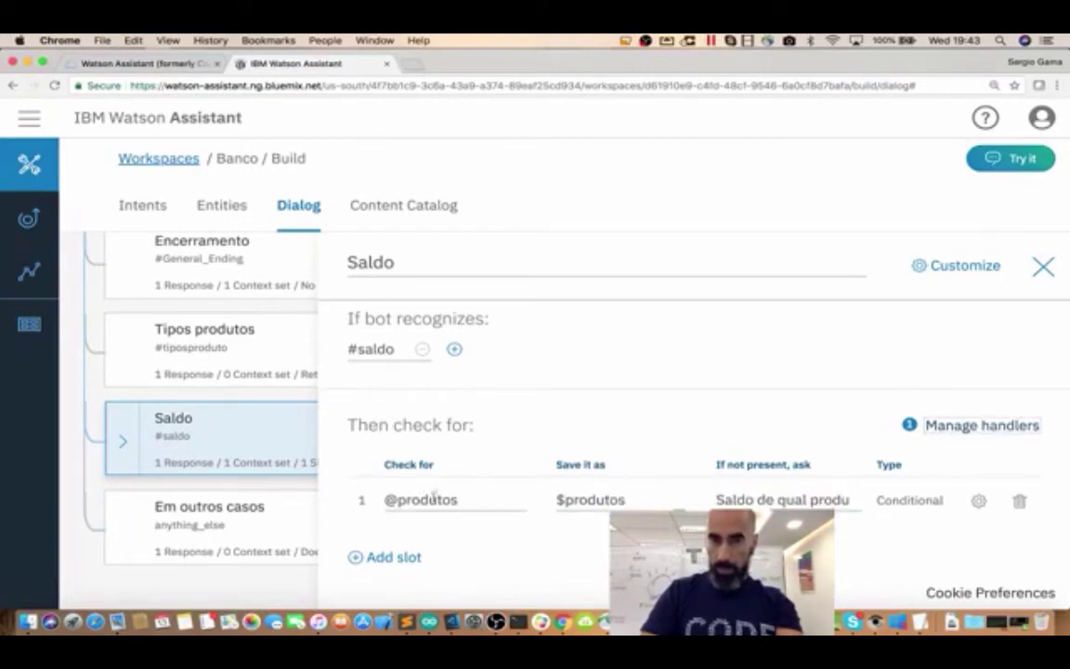
{"action": "left_click", "coordinate": [979, 503]}
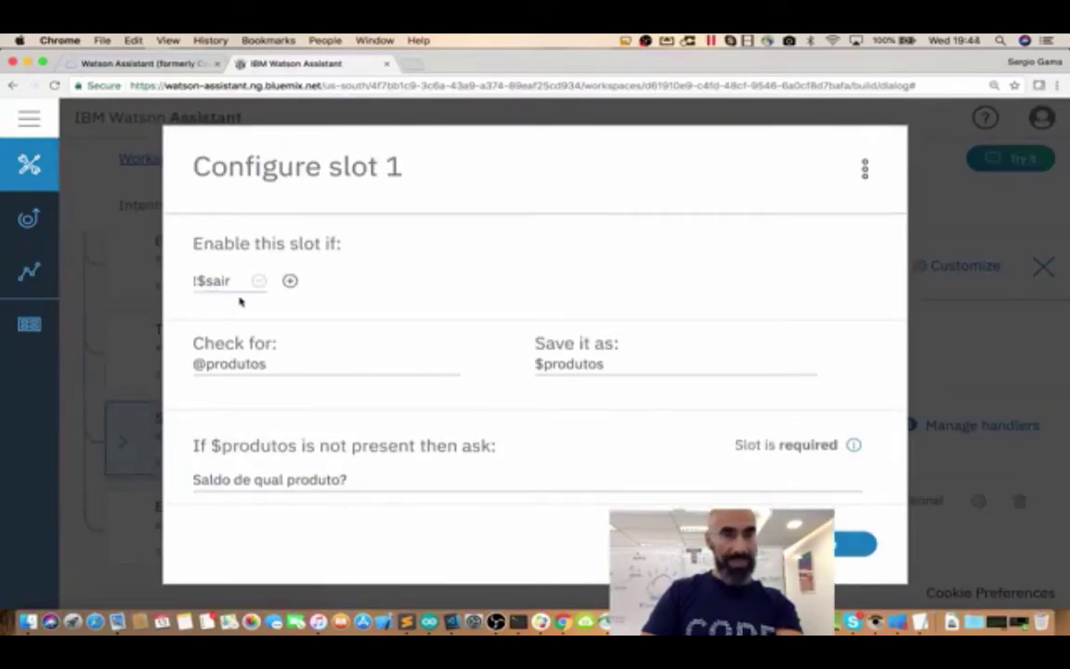
{"action": "left_click", "coordinate": [822, 544]}
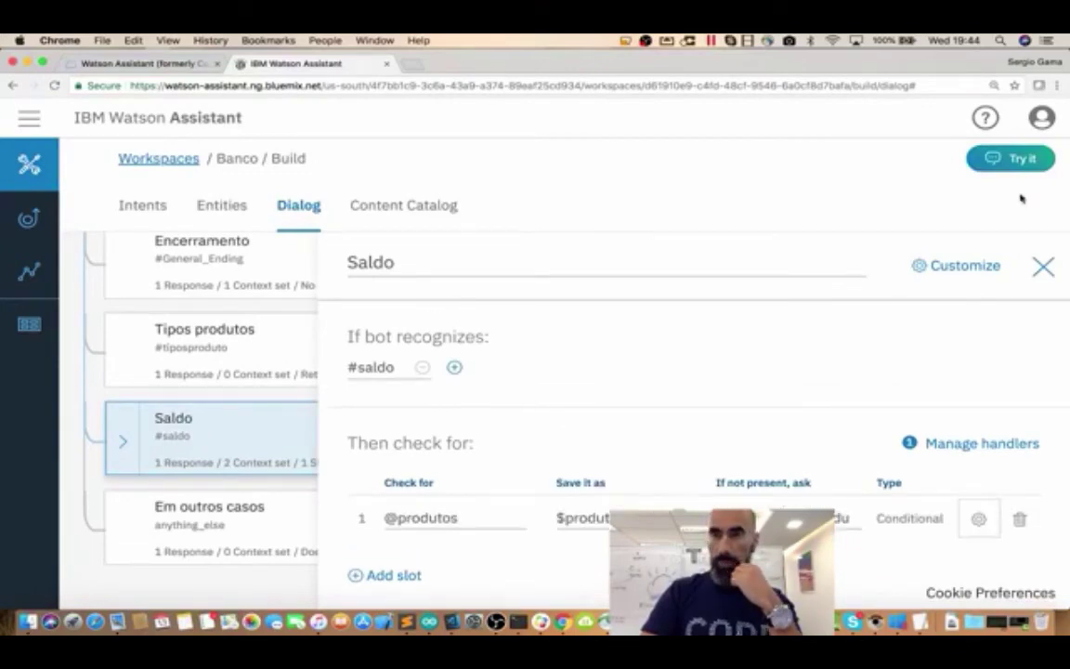
Test a digression in the balance dialog by sending "quero meu saldo", "qual produto eu posso perguntar" and "cc" in the test chat
{"action": "left_click", "coordinate": [1014, 165]}
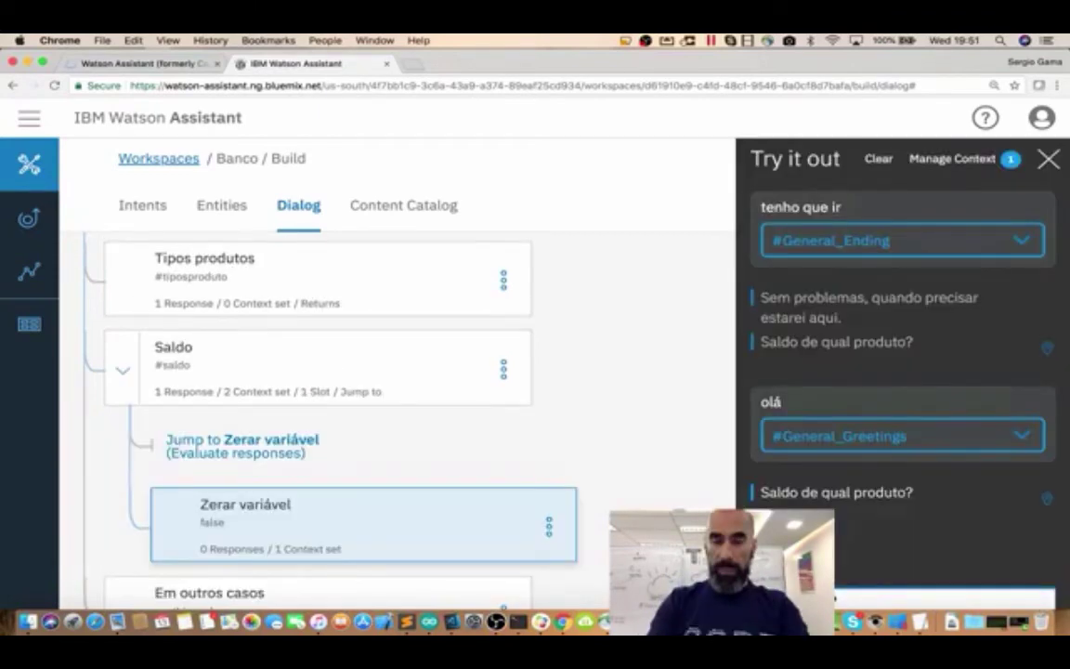
{"action": "key", "text": "Return"}
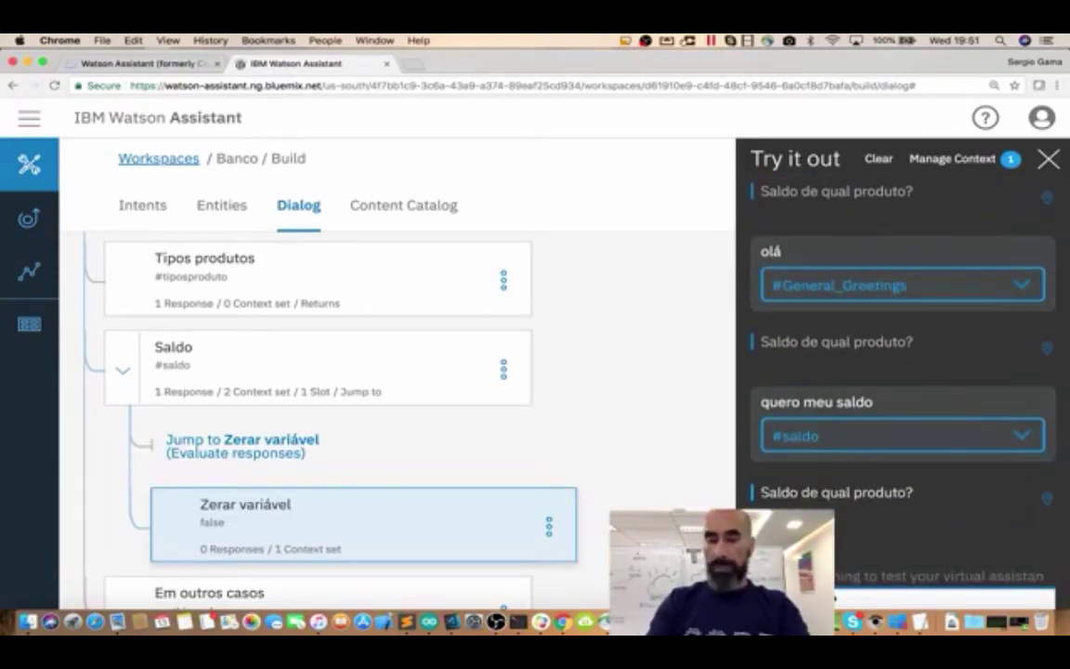
{"action": "key", "text": "super+v"}
{"action": "key", "text": "Return"}
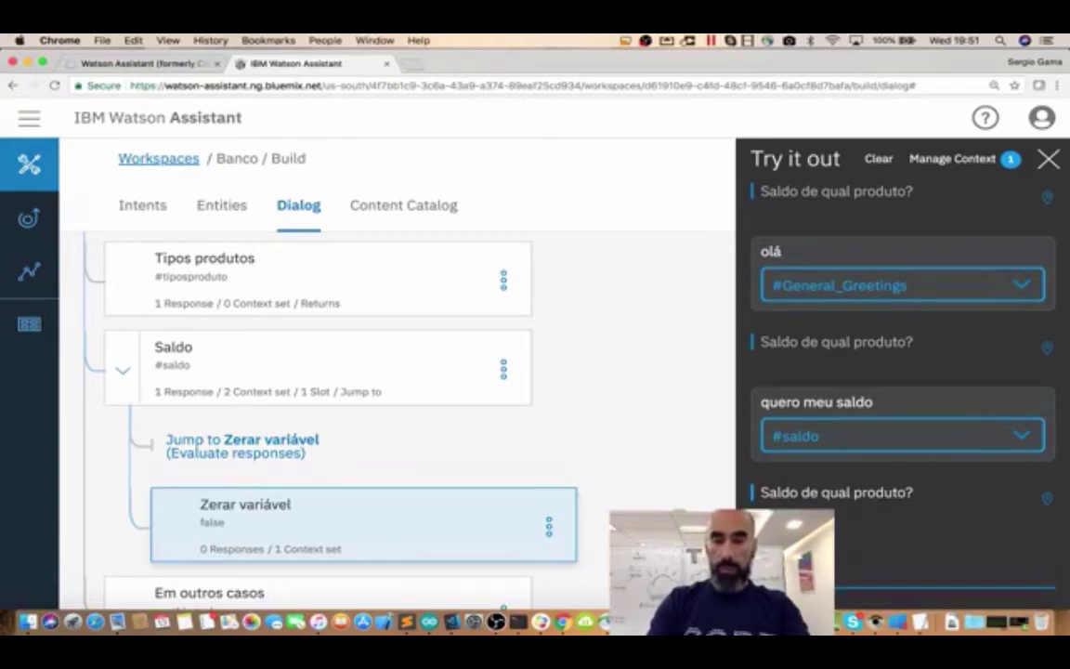
{"action": "type", "text": "o eu posso pergu"}
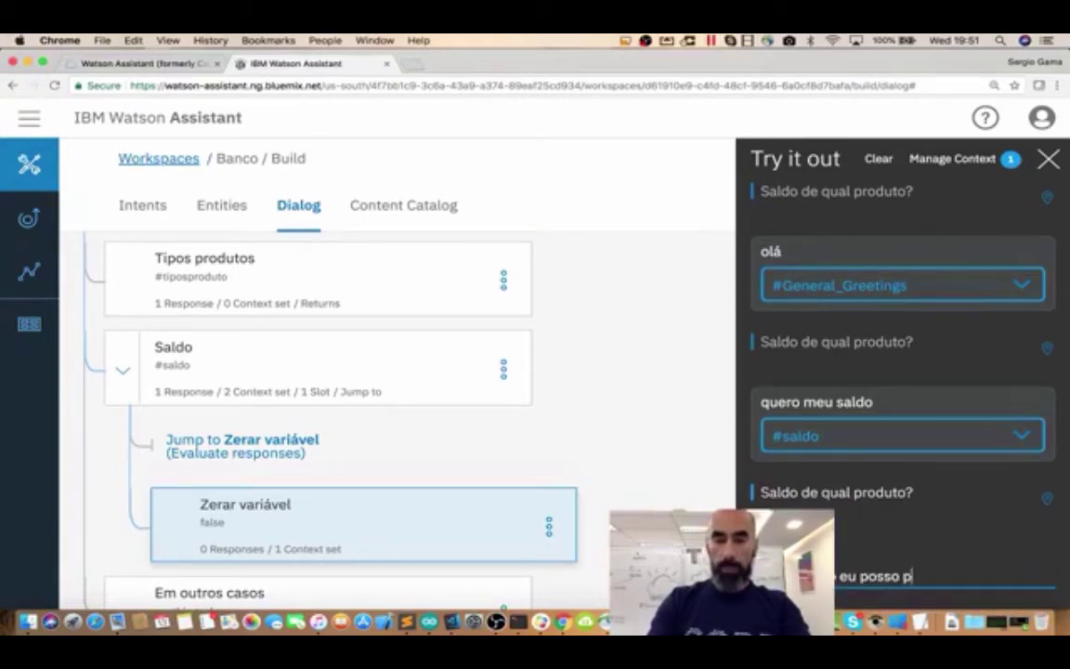
{"action": "type", "text": "ntar"}
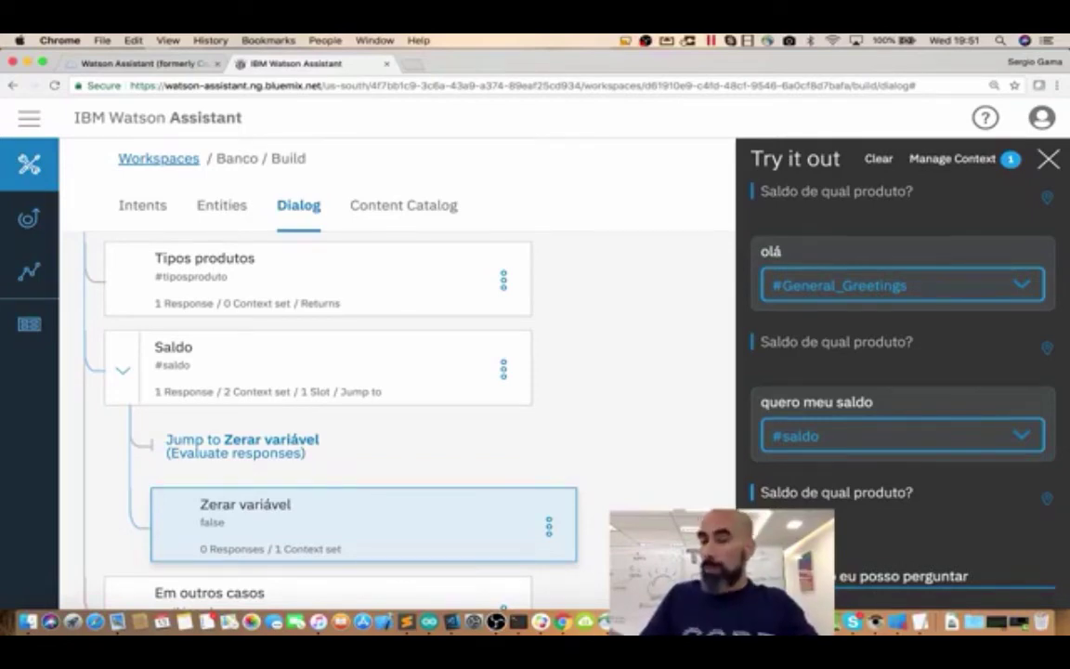
{"action": "key", "text": "Return"}
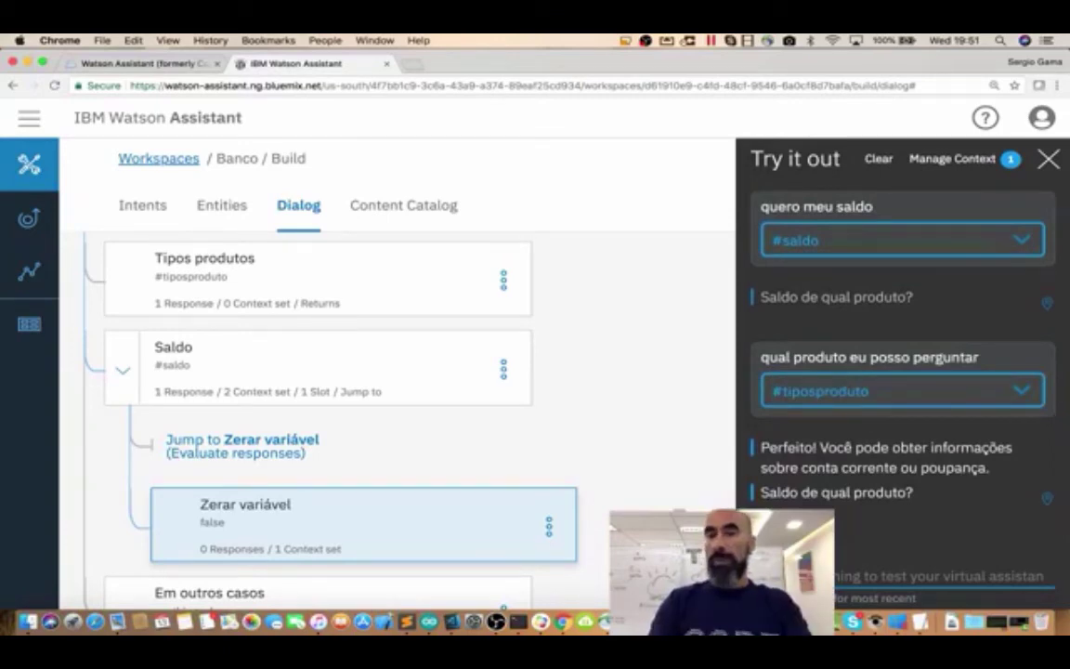
{"action": "type", "text": "cc"}
{"action": "key", "text": "Return"}
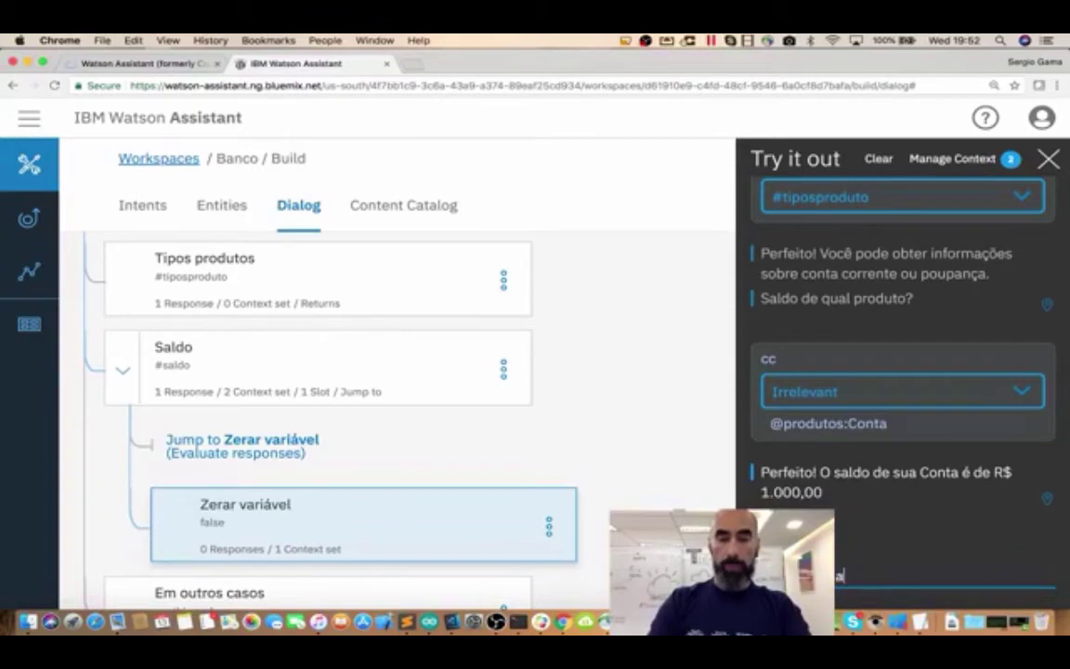
Test leaving the balance dialog by asking "qual o meu saldo" and replying "tenho que ir, tchau"
{"action": "key", "text": "Return"}
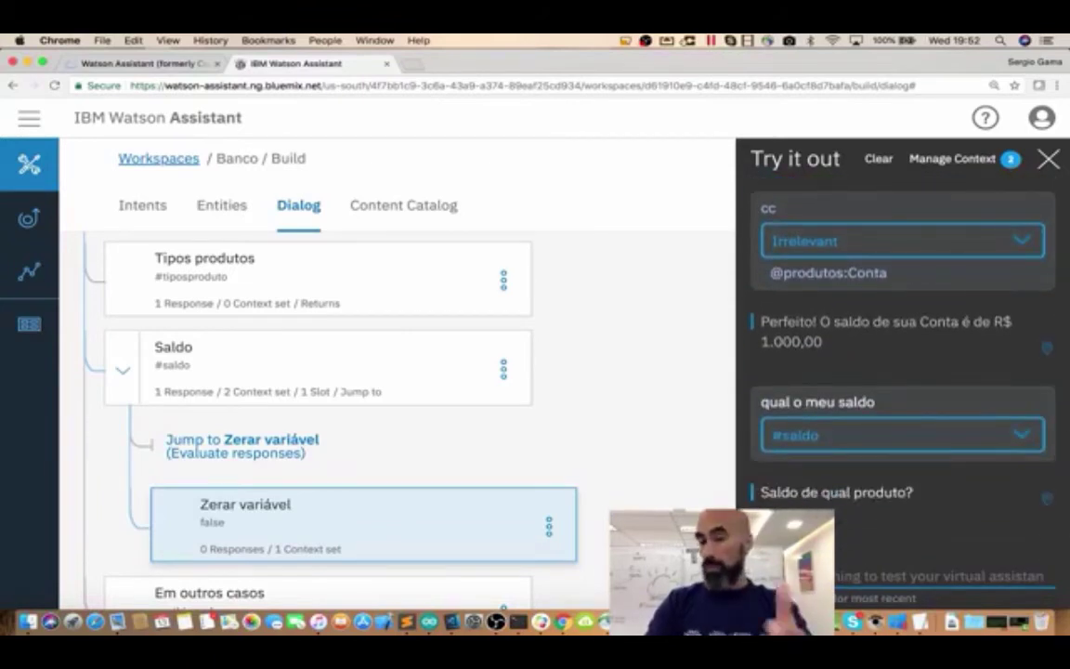
{"action": "type", "text": "c"}
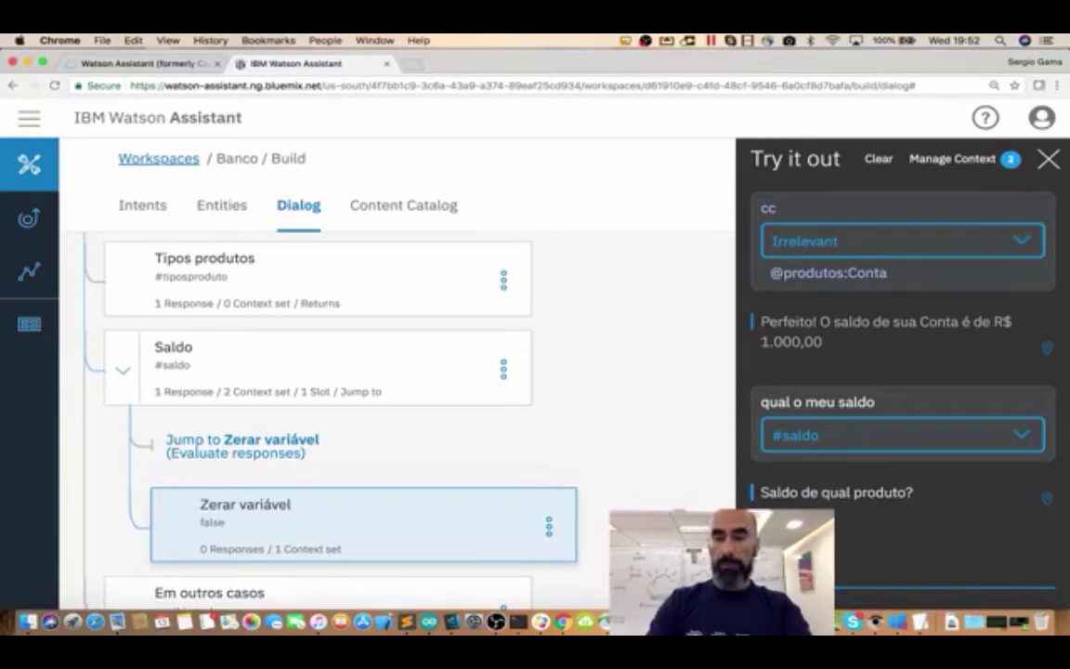
{"action": "type", "text": "hau"}
{"action": "key", "text": "Return"}
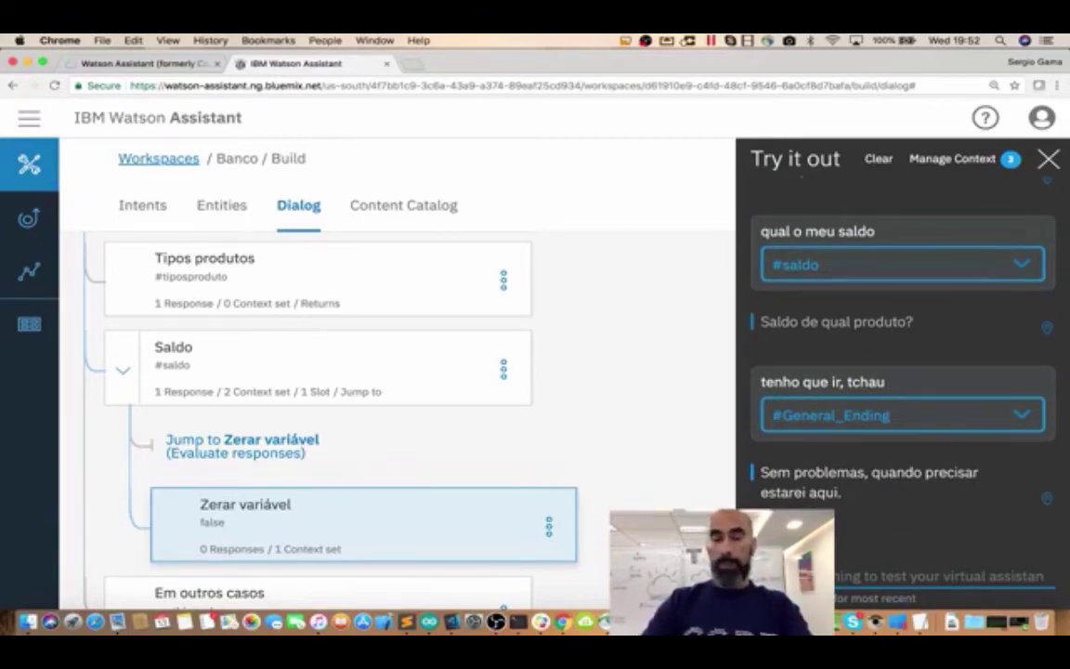
Test asking for the balance again after leaving by sending "oi" and "Quero meu saldo" in the test chat
{"action": "type", "text": "oi"}
{"action": "key", "text": "Return"}
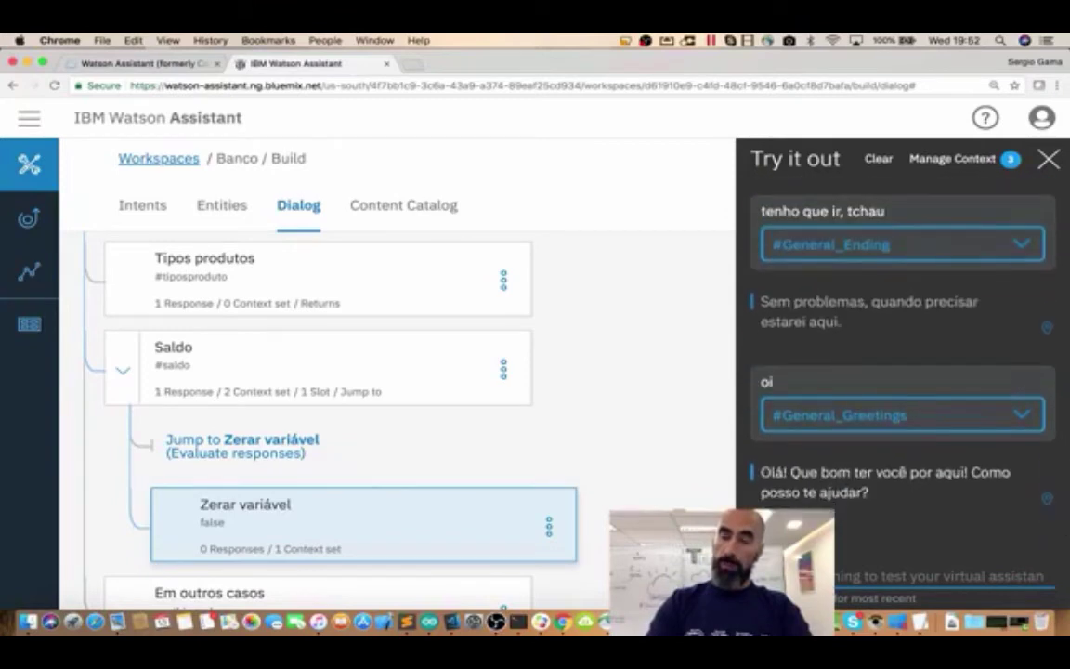
{"action": "type", "text": "saldo"}
{"action": "key", "text": "Return"}
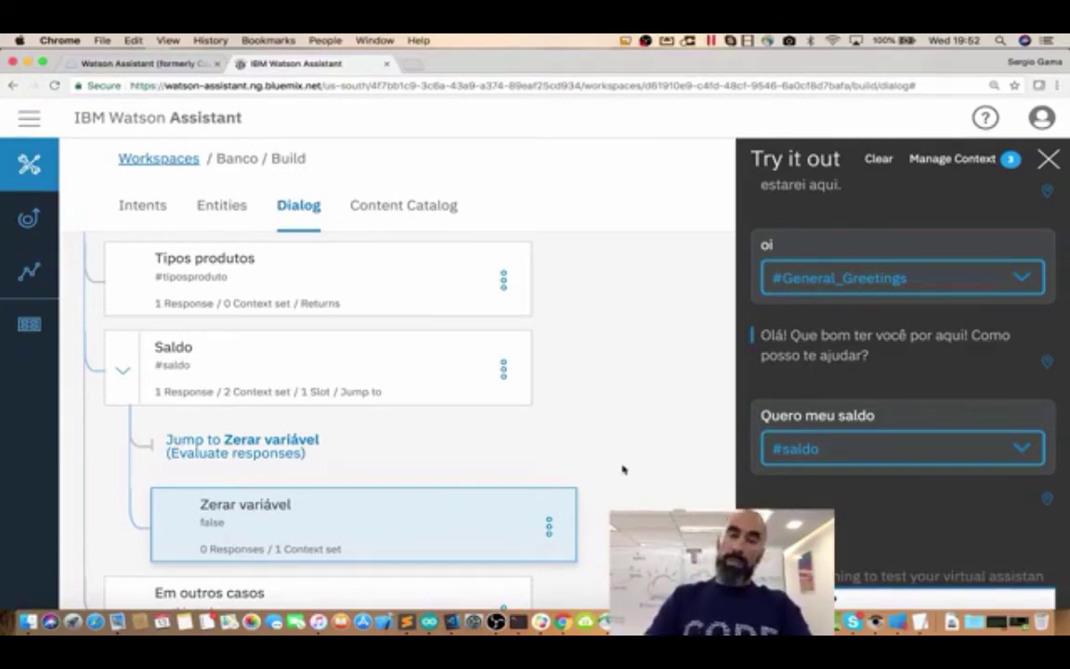
Add a context variable $sair with the value false to the Zerar variável node
{"action": "scroll", "coordinate": [605, 466], "scroll_direction": "up", "scroll_amount": 1}
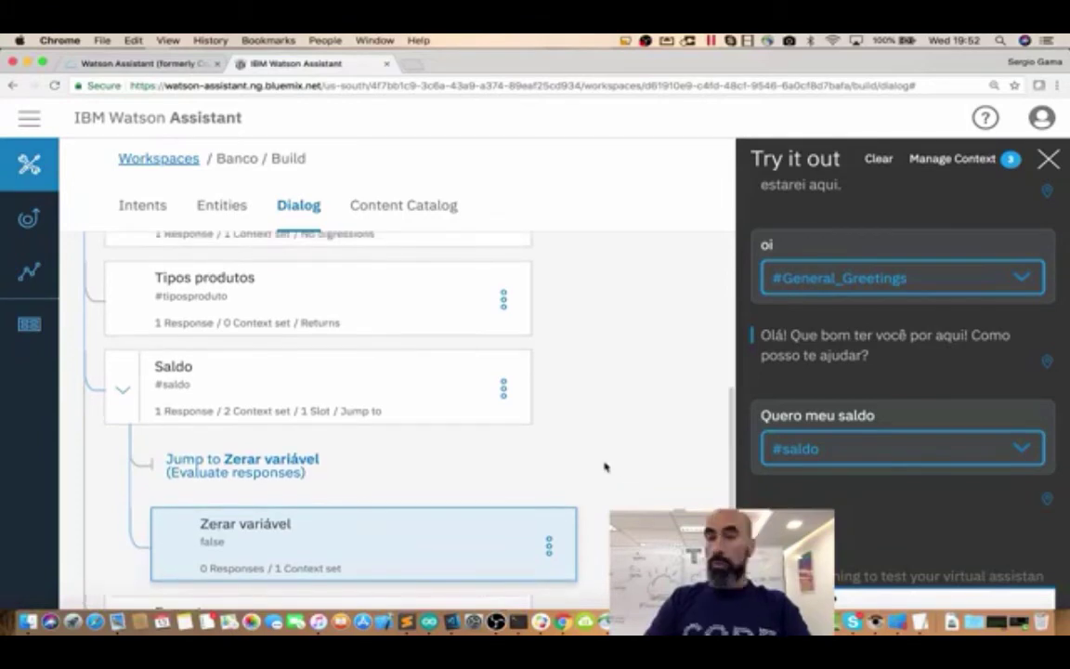
{"action": "scroll", "coordinate": [484, 478], "scroll_direction": "down", "scroll_amount": 1}
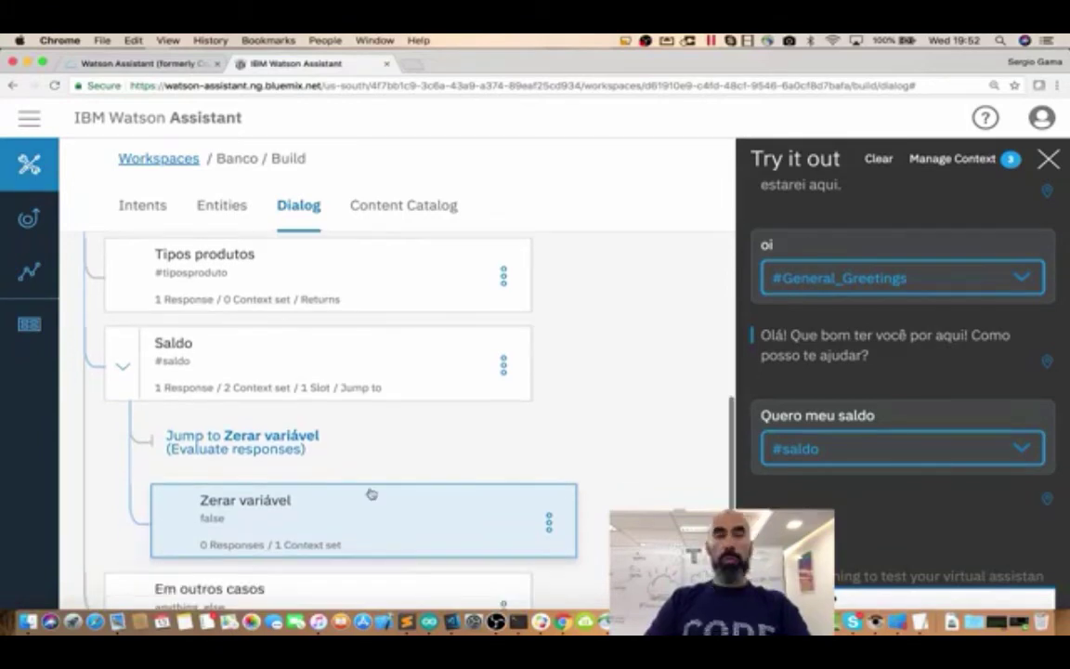
{"action": "left_click", "coordinate": [455, 445]}
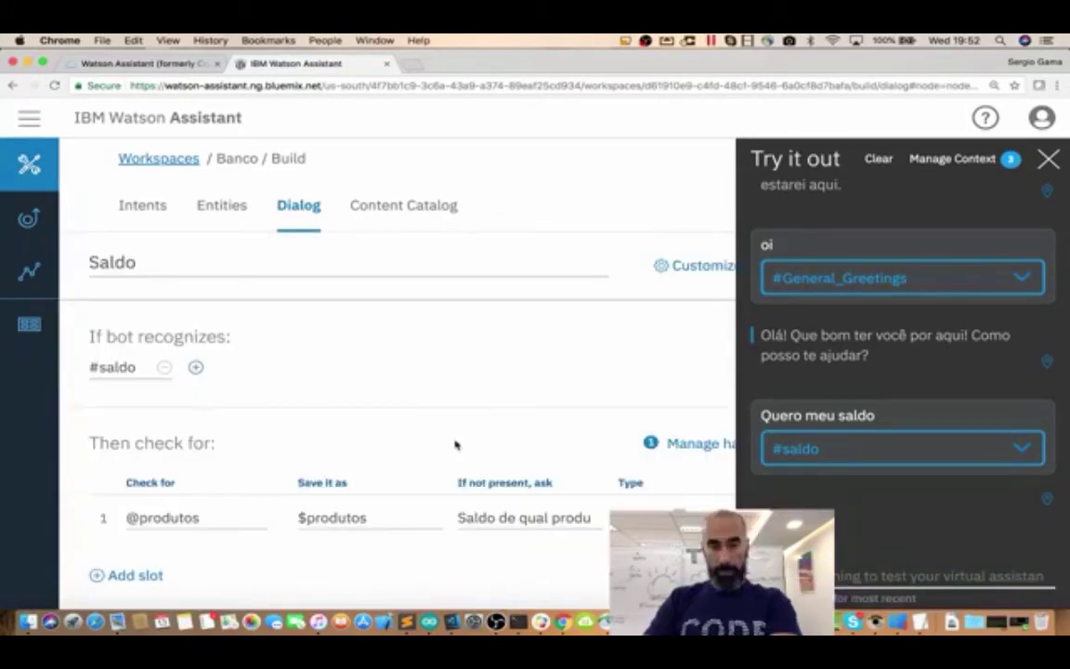
{"action": "scroll", "coordinate": [469, 449], "scroll_direction": "down", "scroll_amount": 2}
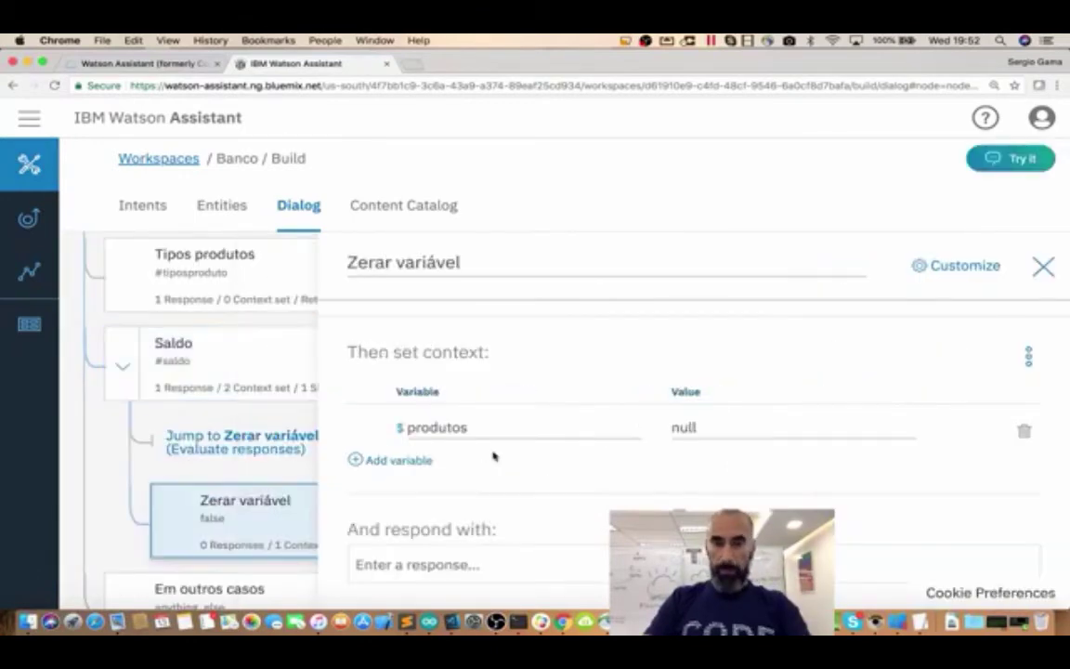
{"action": "left_click", "coordinate": [399, 461]}
{"action": "type", "text": "sair"}
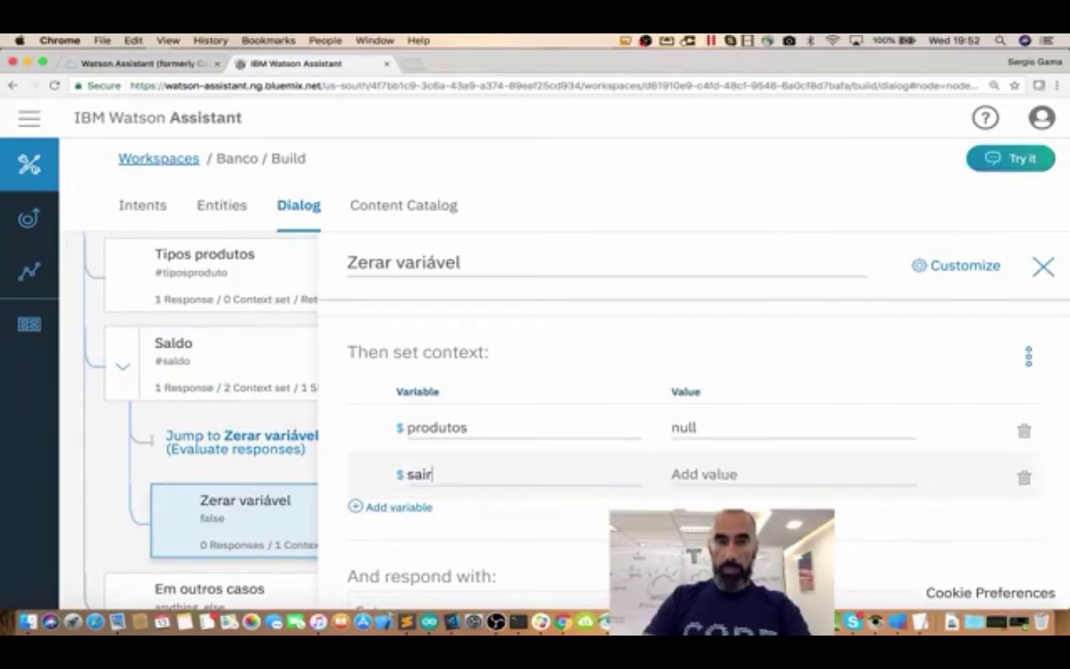
{"action": "left_click", "coordinate": [687, 474]}
{"action": "type", "text": "fals"}
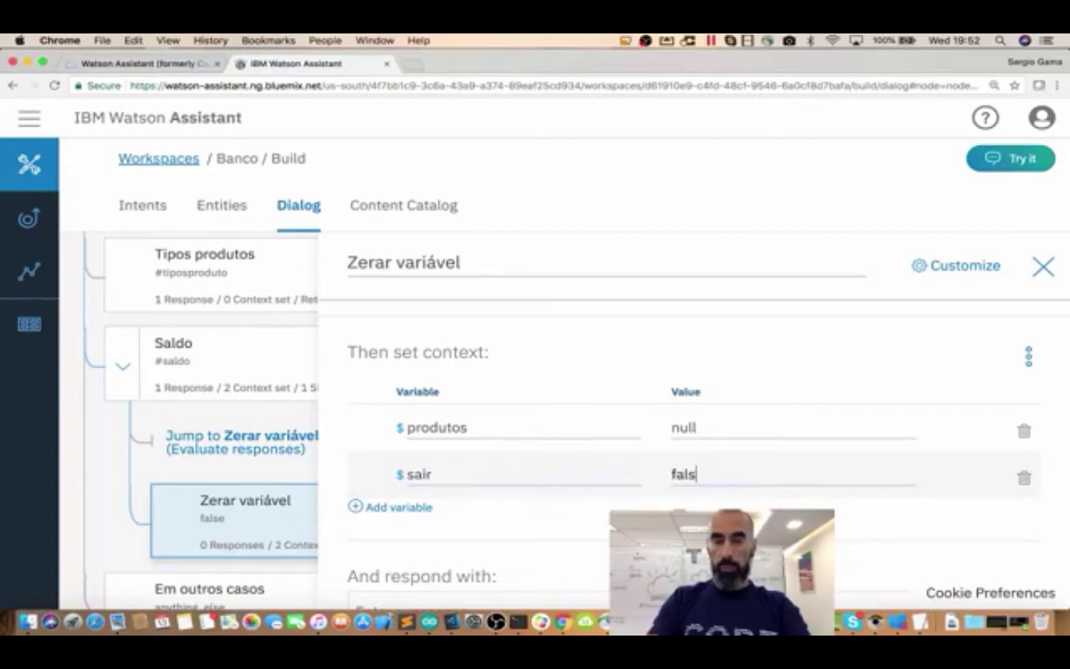
{"action": "type", "text": "e"}
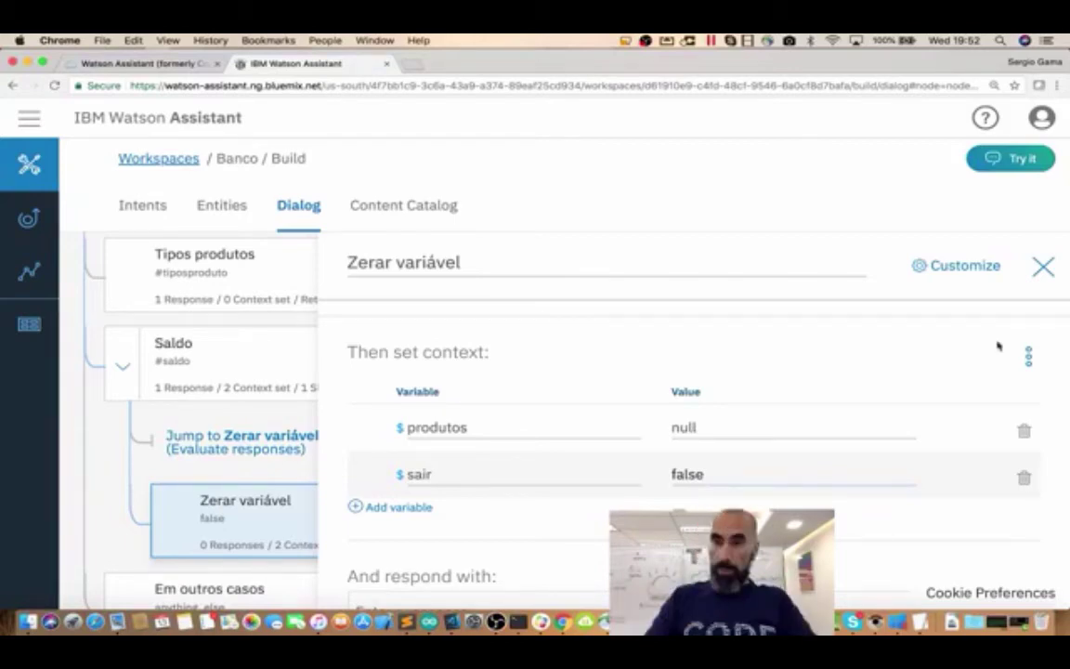
{"action": "left_click", "coordinate": [1042, 267]}
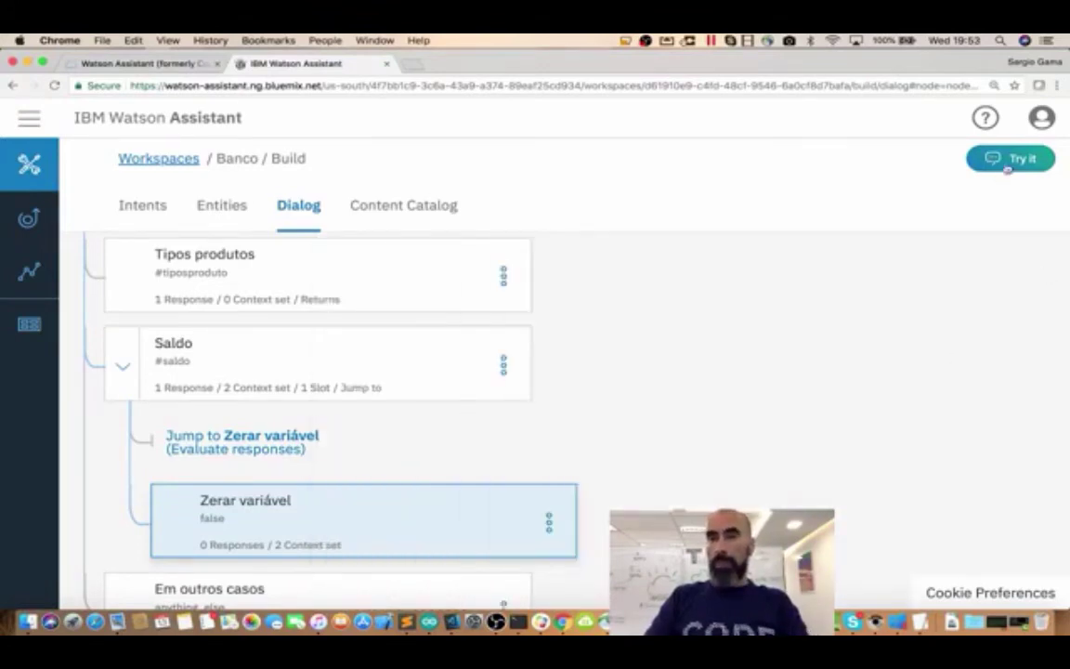
Start a fresh test conversation by sending "oi" and "quero meu saldo"
{"action": "left_click", "coordinate": [998, 165]}
{"action": "type", "text": "oi"}
{"action": "key", "text": "Return"}
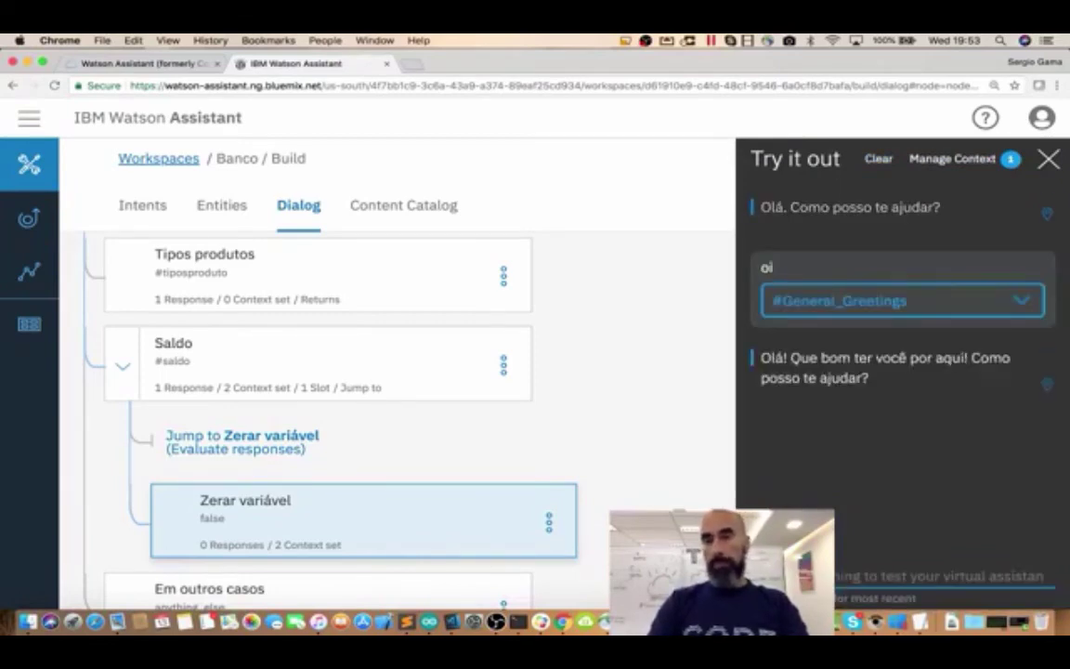
{"action": "key", "text": "Down"}
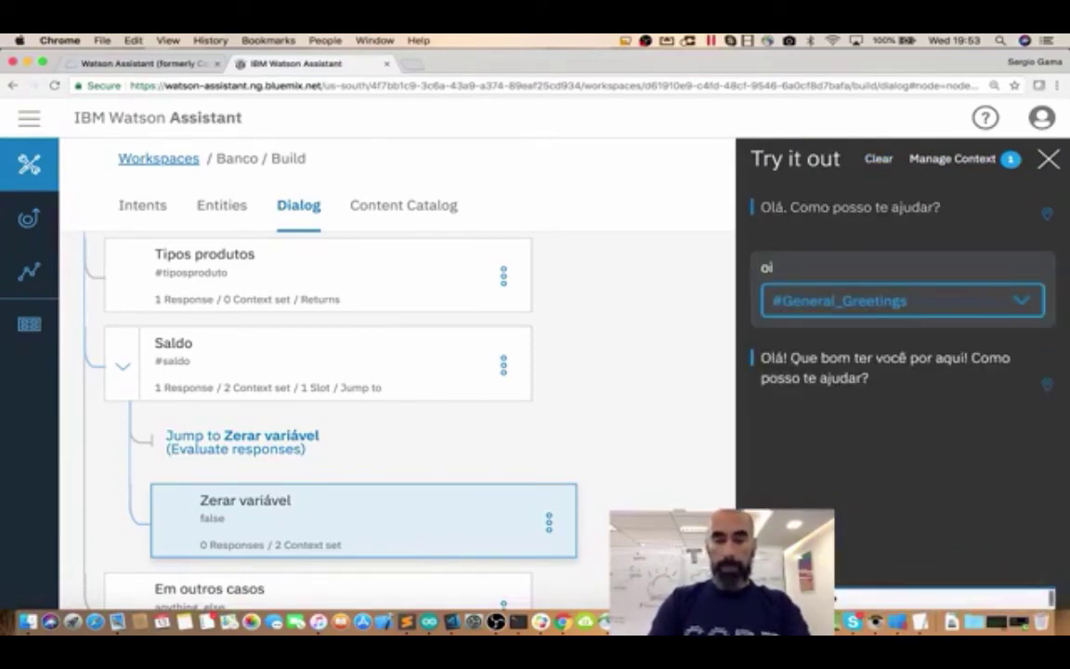
{"action": "type", "text": "saldo"}
{"action": "key", "text": "Return"}
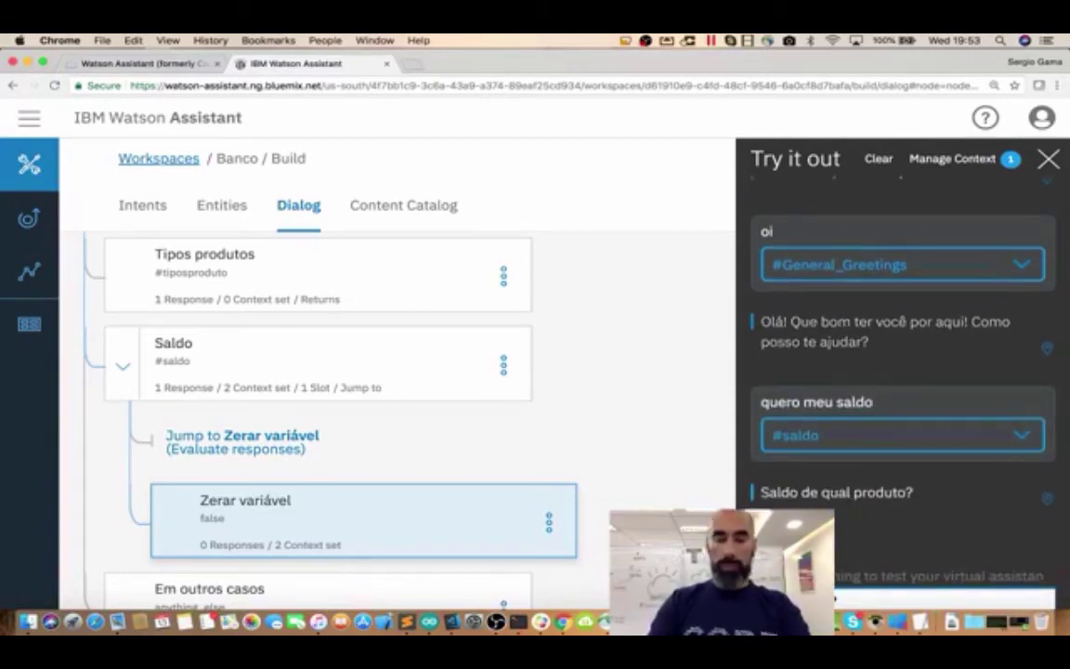
Test a digression with "Como assim produto, quais sao?", and leave the balance dialog with "tenho que ir"
{"action": "type", "text": "c"}
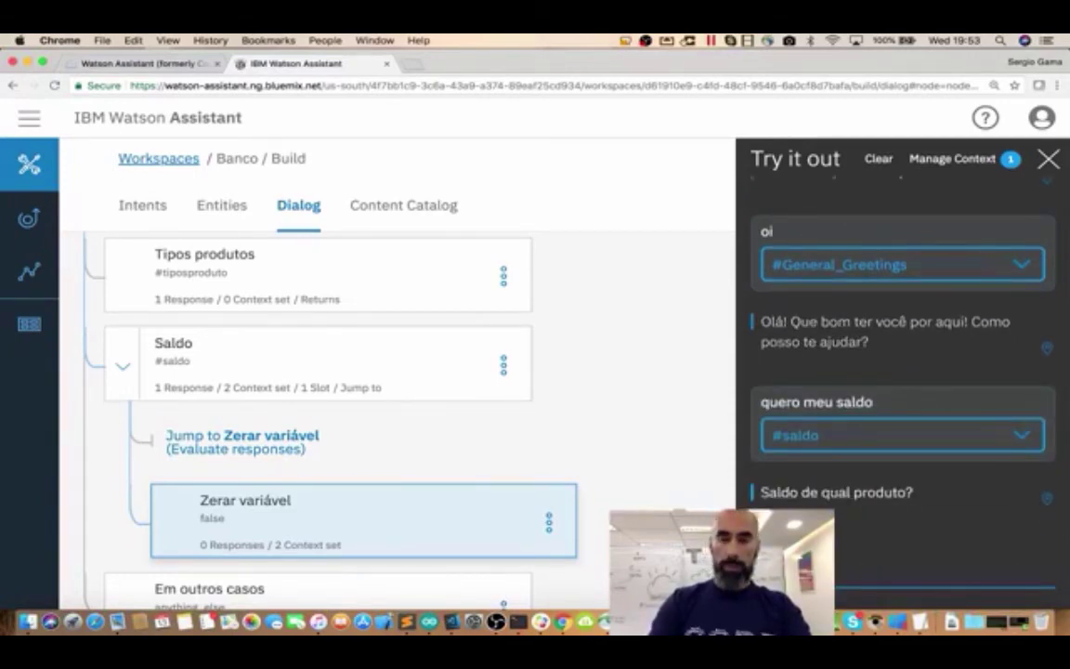
{"action": "key", "text": "BackSpace"}
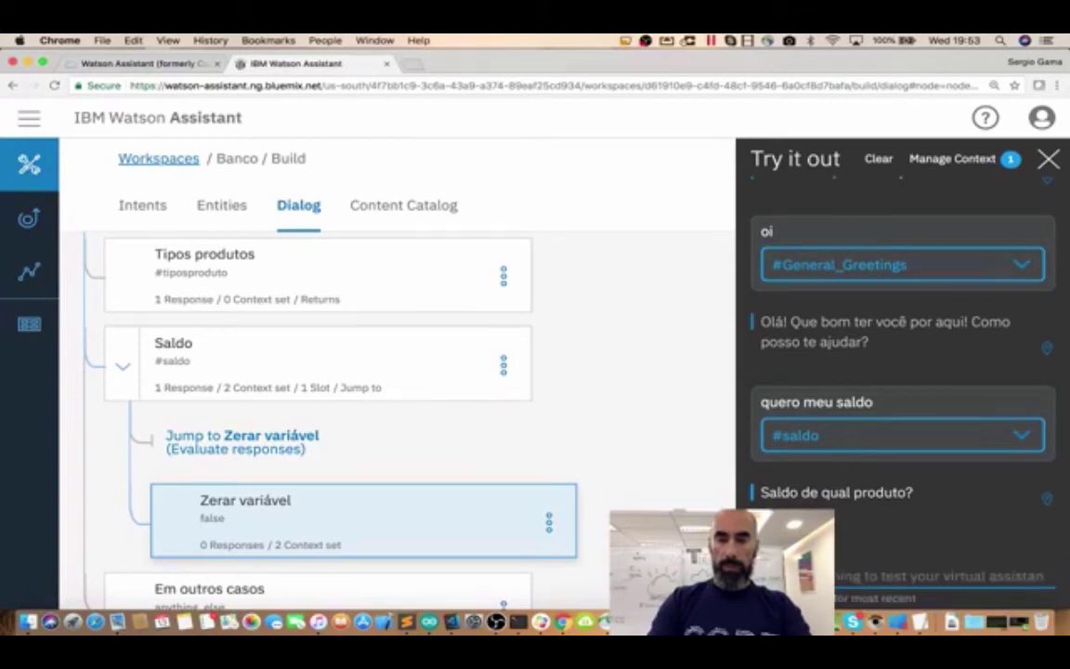
{"action": "type", "text": "c"}
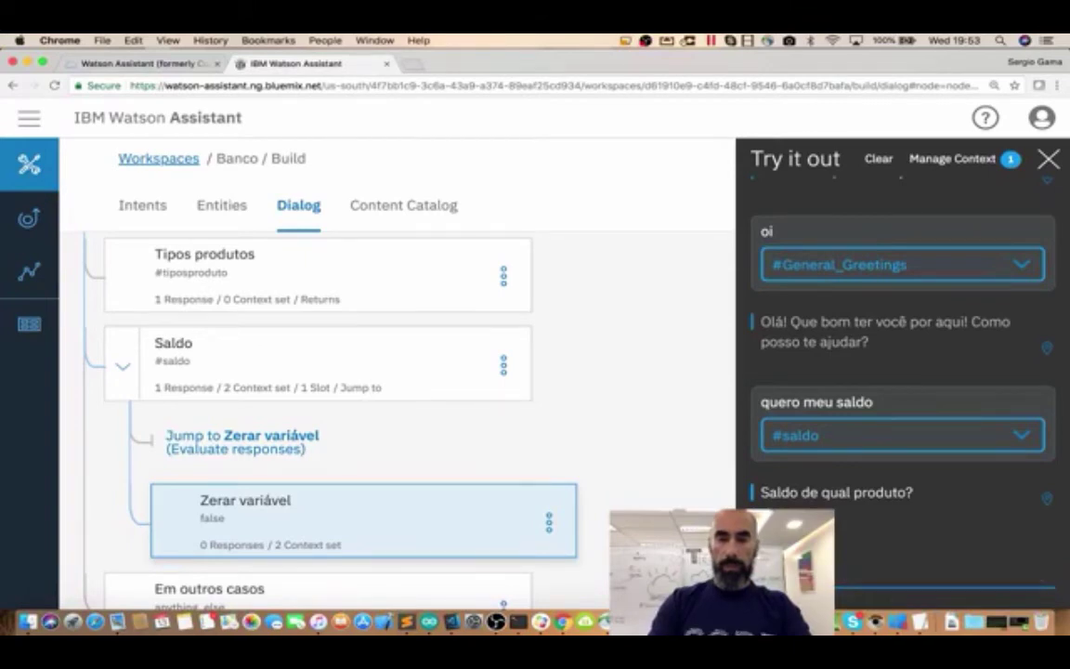
{"action": "type", "text": "produto"}
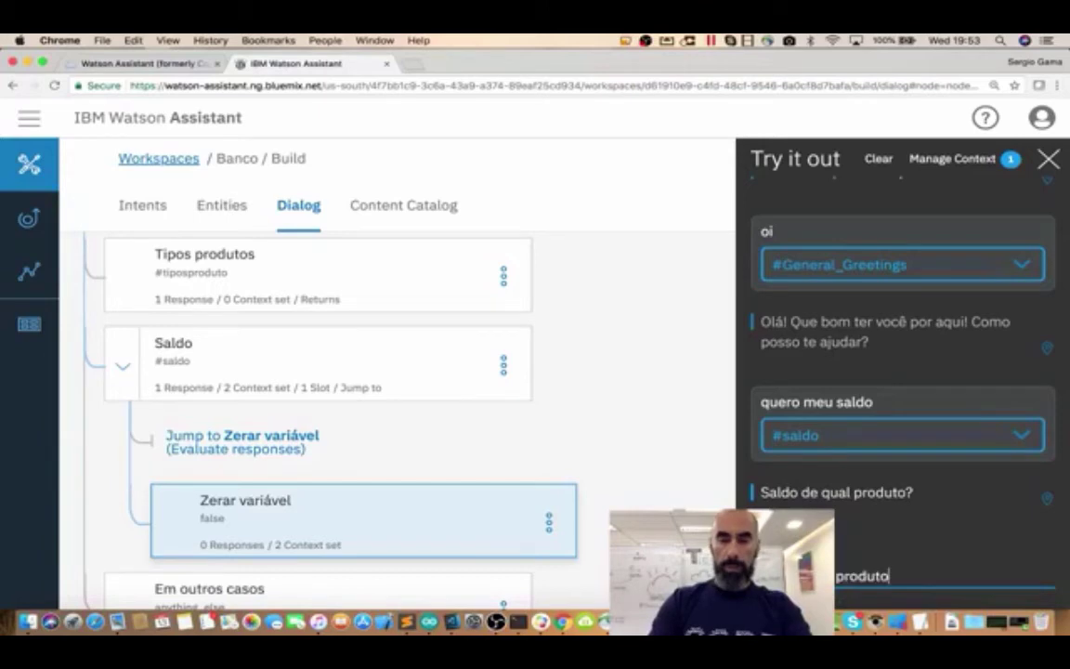
{"action": "type", "text": ", quais "}
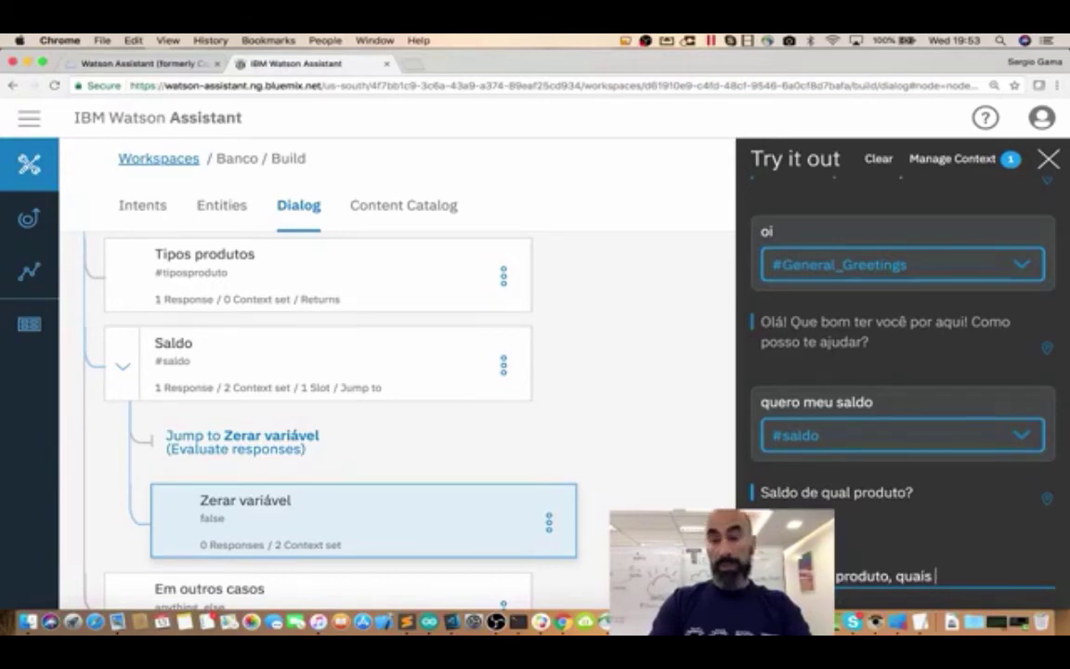
{"action": "type", "text": "sao?"}
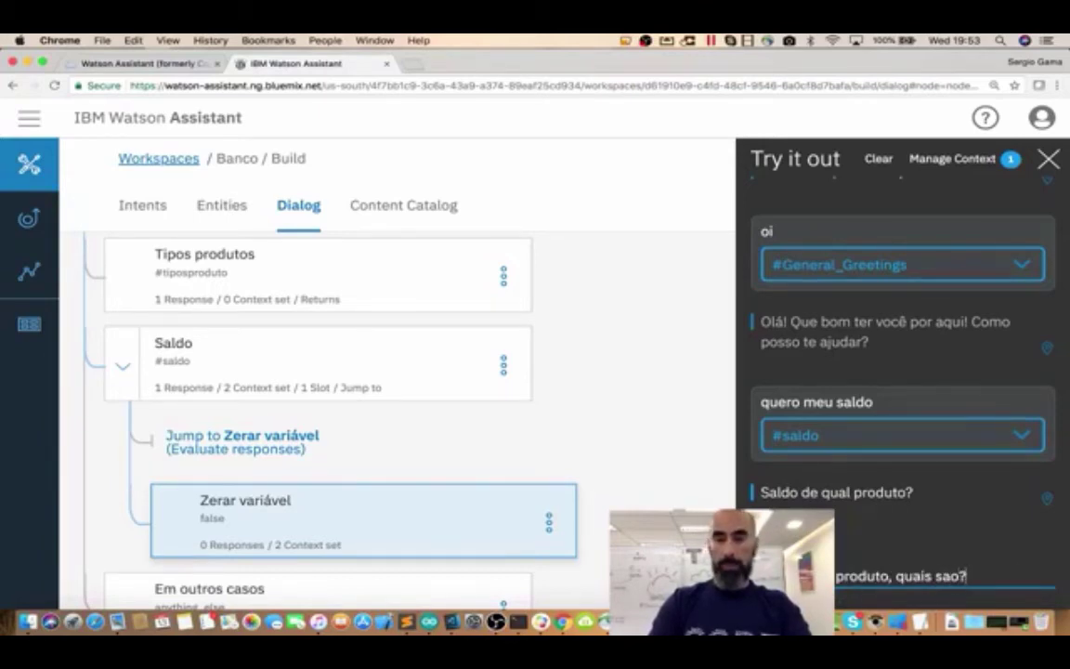
{"action": "key", "text": "Return"}
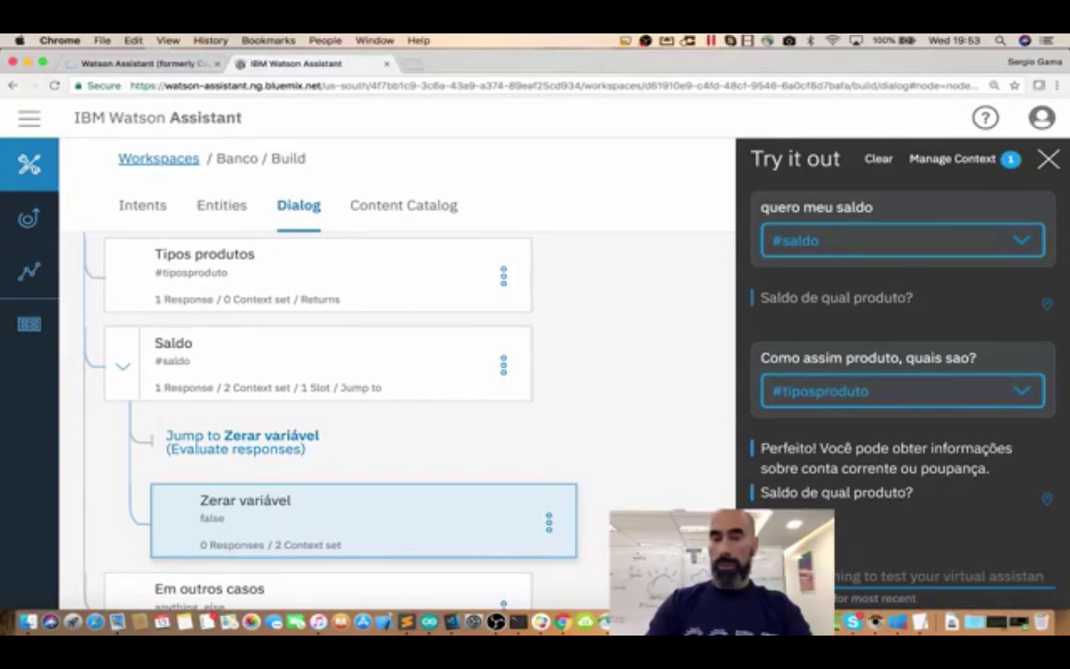
{"action": "type", "text": "co"}
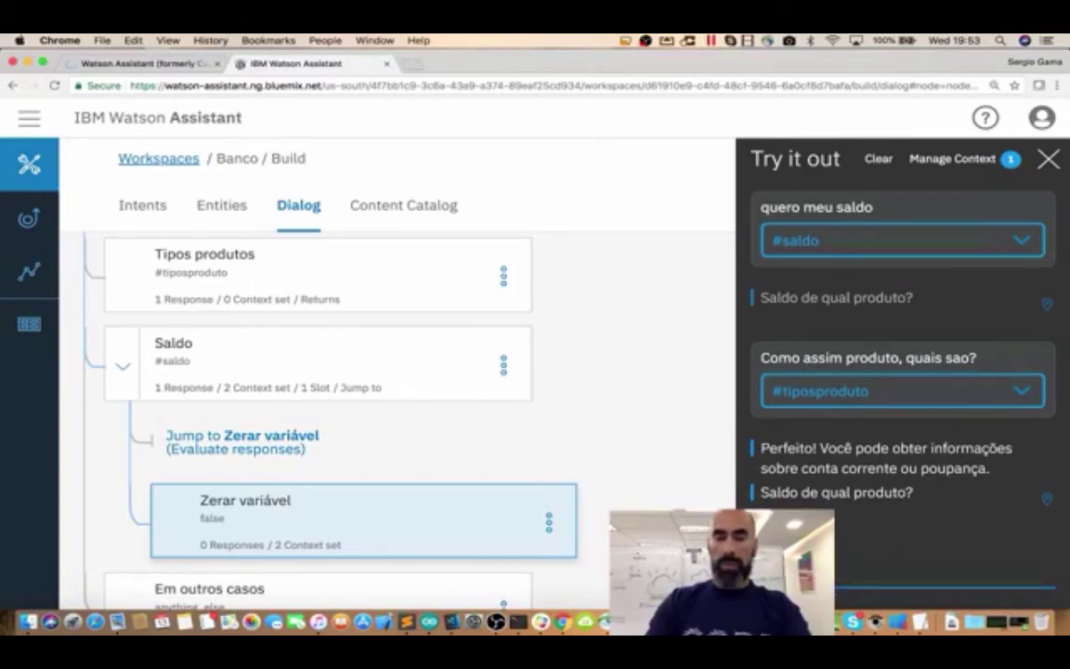
{"action": "key", "text": "Return"}
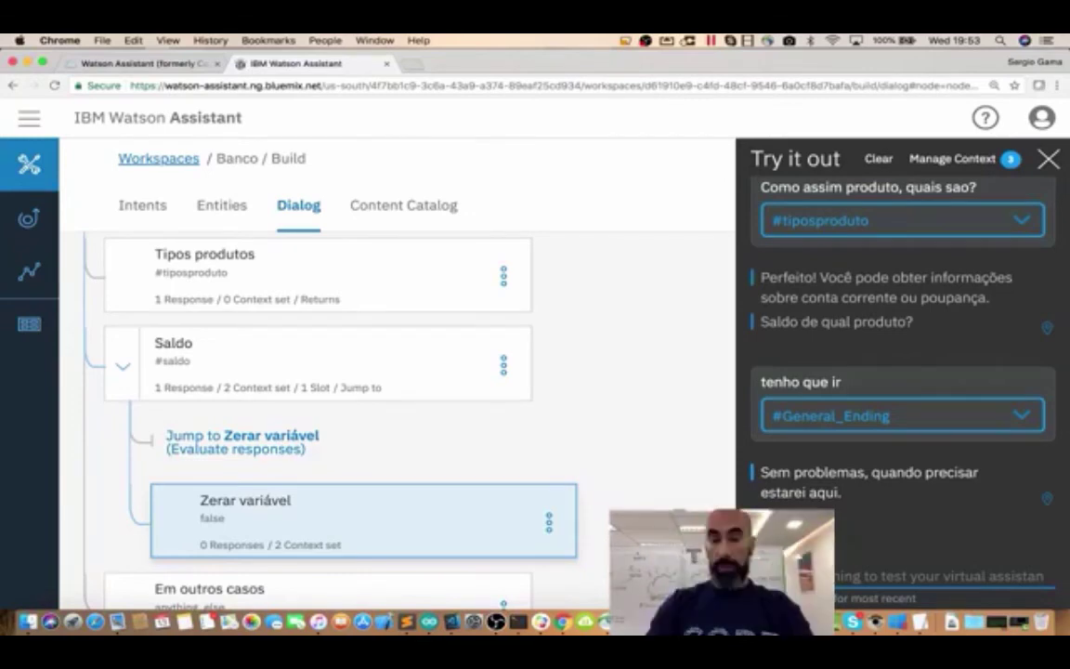
Test re-entering the balance dialog with "oi" and "to querendo meu saldo, tem jeito?", answering "poupança"
{"action": "type", "text": "oi"}
{"action": "key", "text": "Return"}
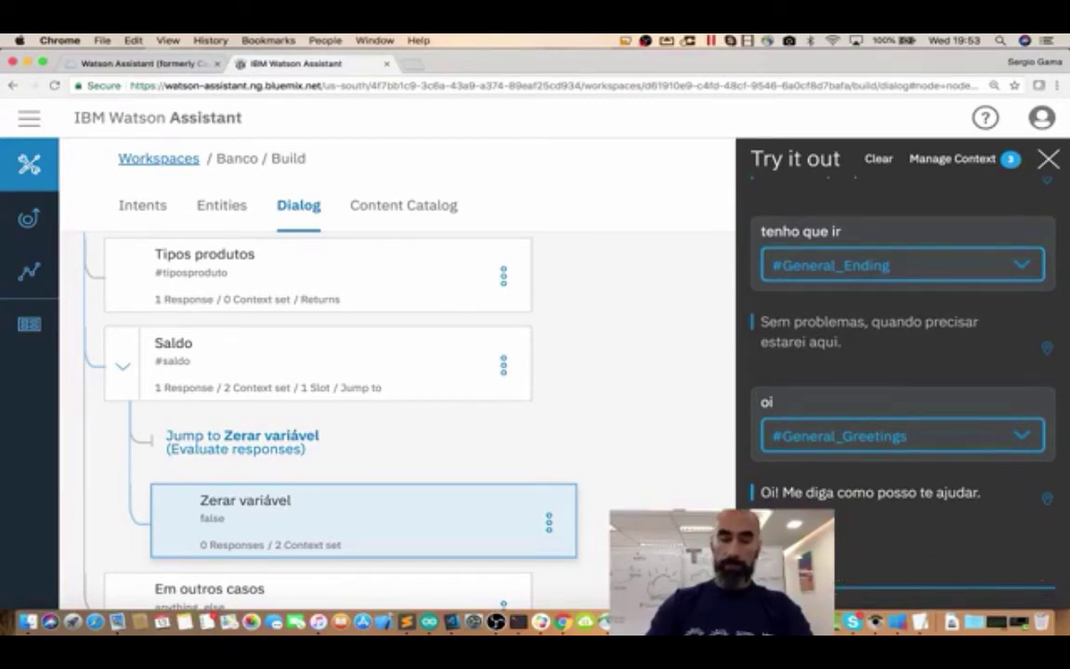
{"action": "type", "text": "meu s"}
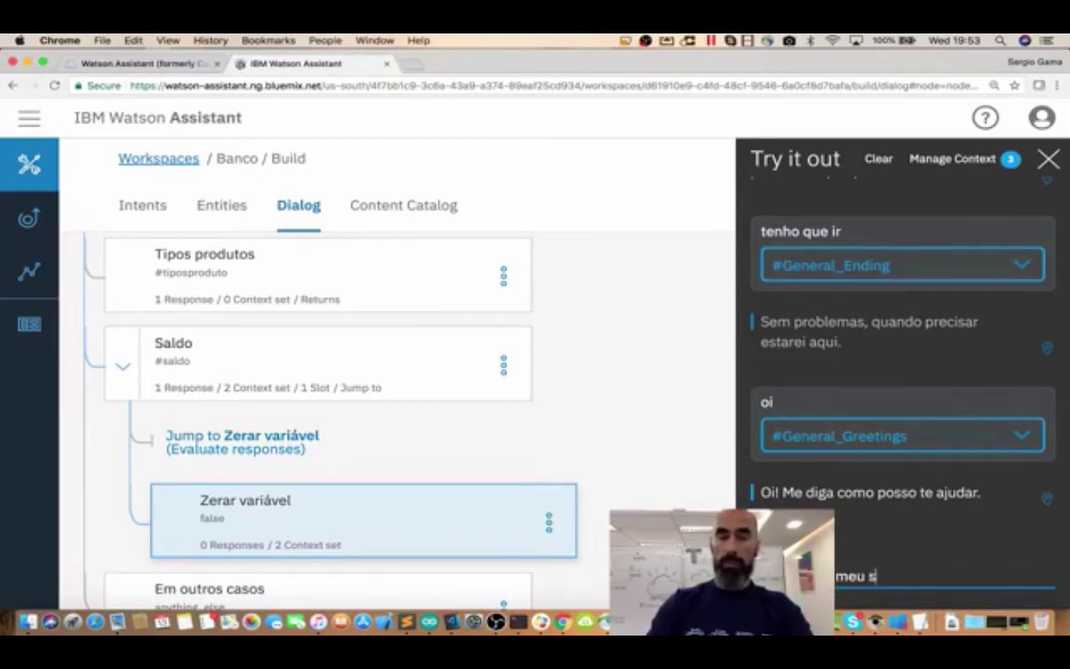
{"action": "type", "text": "aldo, tem "}
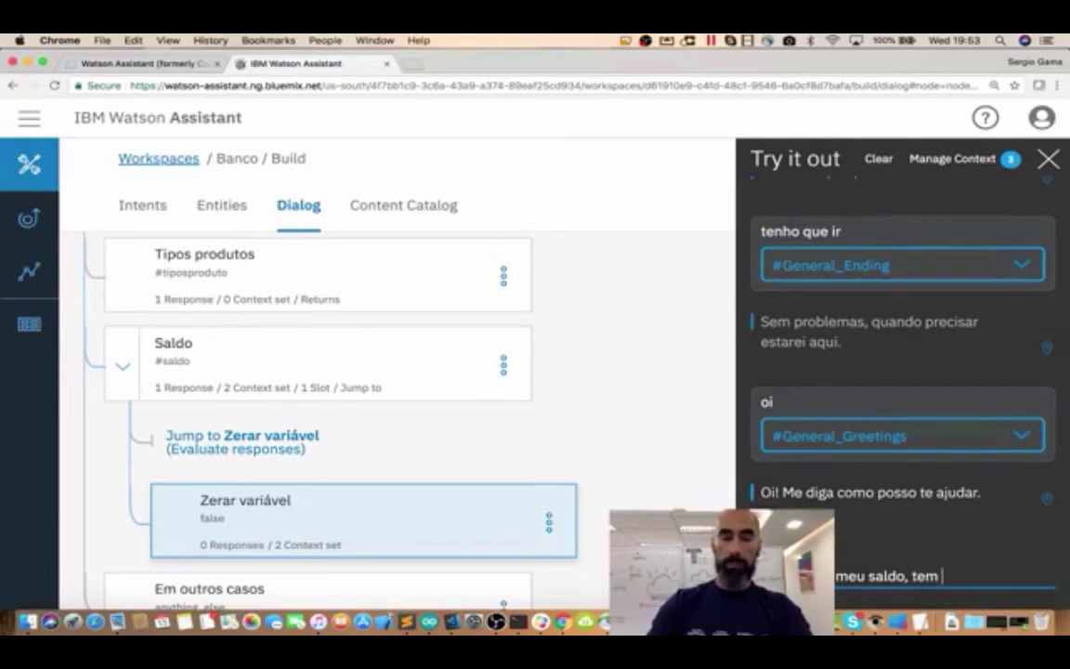
{"action": "type", "text": "jeito?"}
{"action": "key", "text": "Return"}
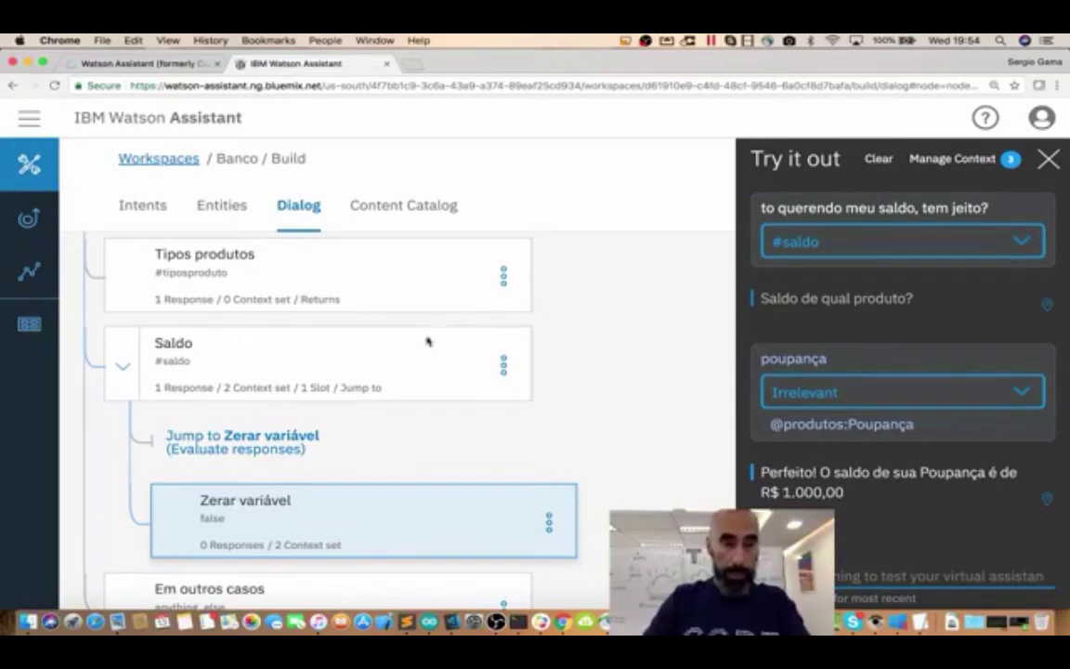
Review the Saldo node's #General_Ending handler, including its response and context variable settings
{"action": "left_click", "coordinate": [293, 364]}
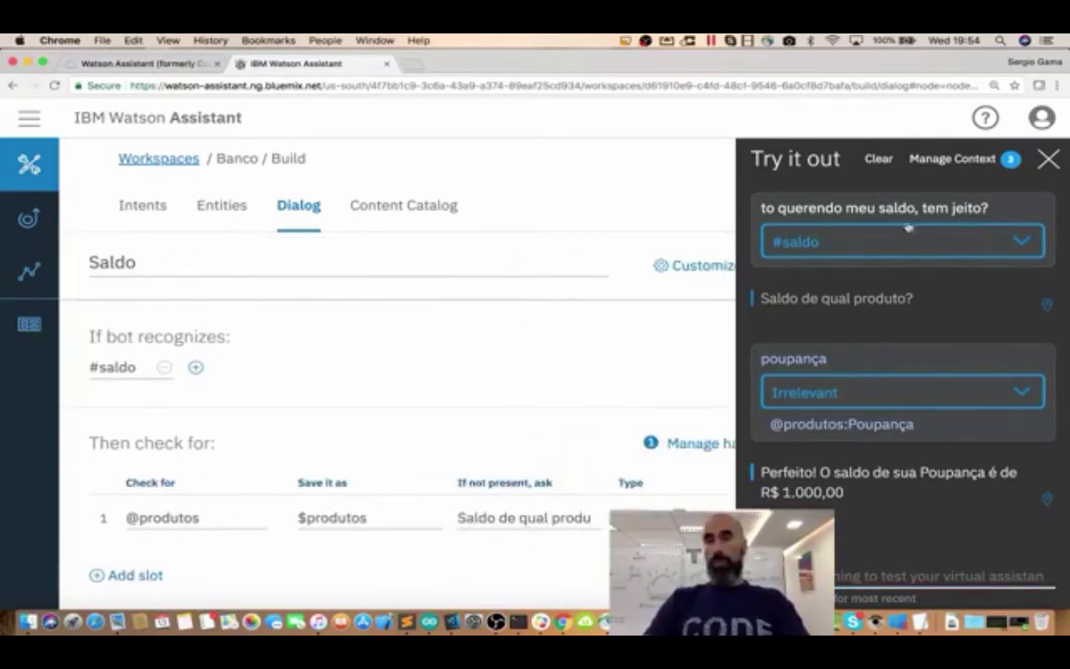
{"action": "left_click", "coordinate": [1049, 159]}
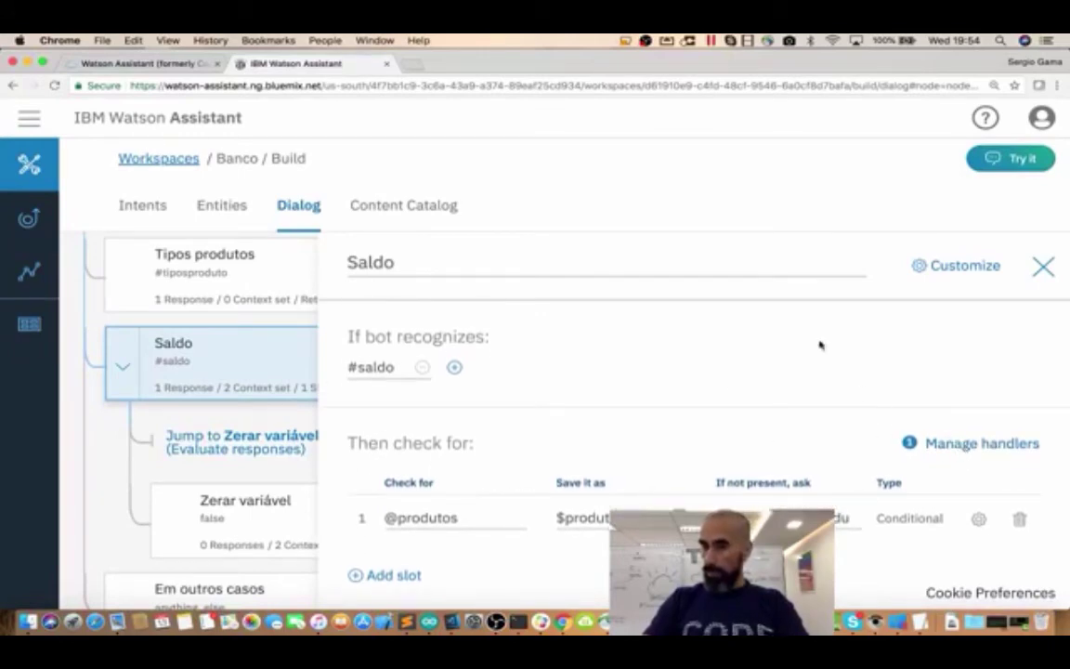
{"action": "left_click", "coordinate": [946, 444]}
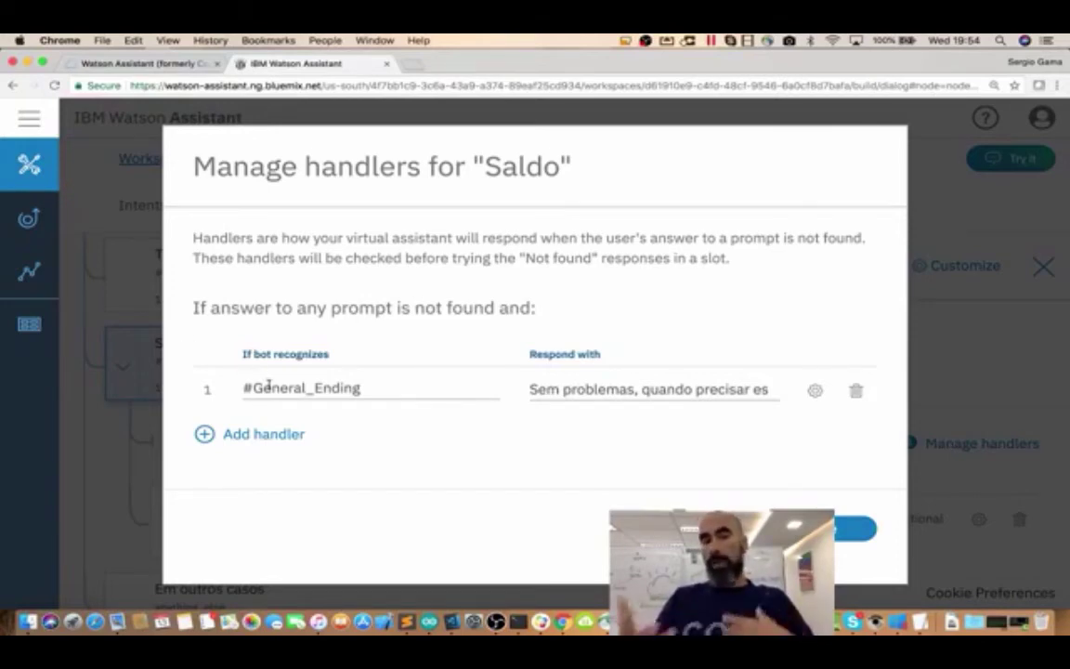
{"action": "left_click", "coordinate": [570, 394]}
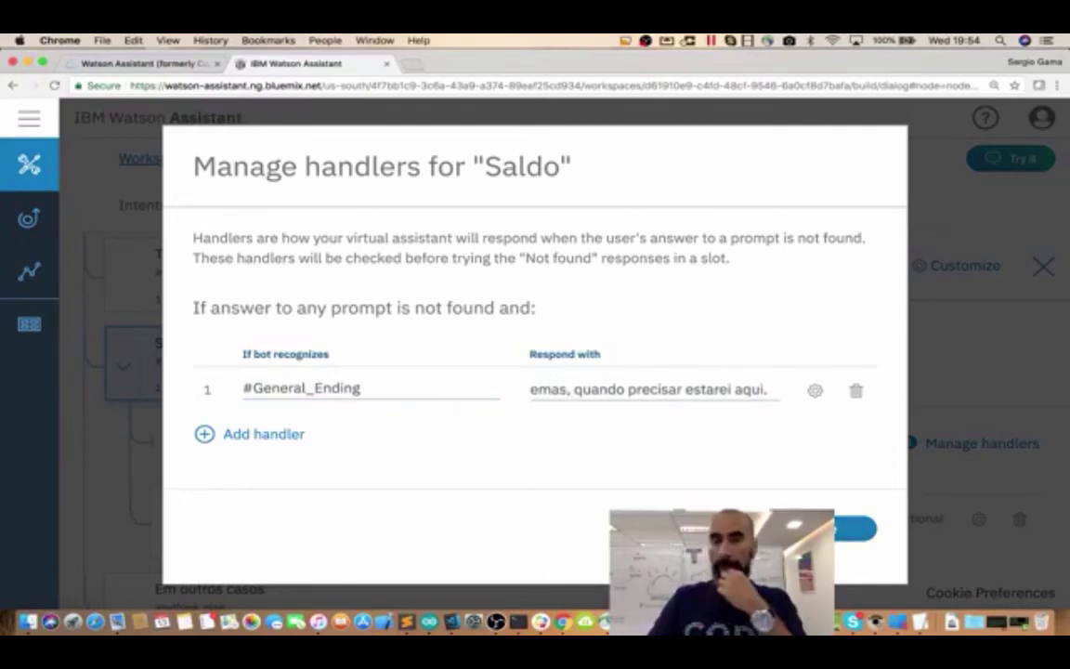
{"action": "left_click", "coordinate": [815, 392]}
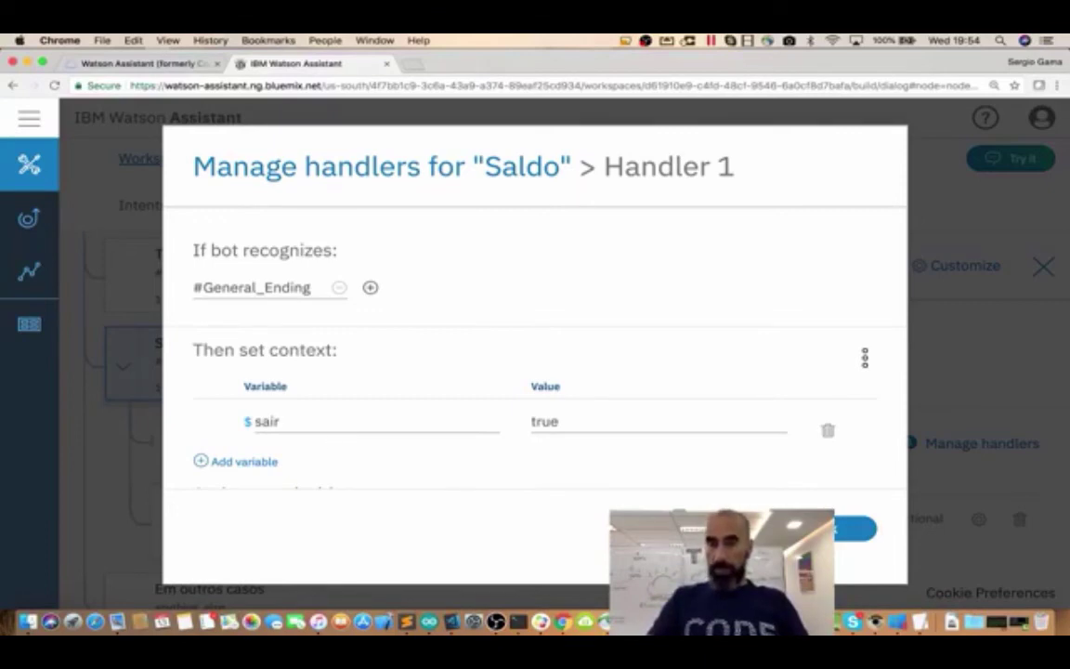
{"action": "key", "text": "Escape"}
{"action": "scroll", "coordinate": [687, 418], "scroll_direction": "down", "scroll_amount": 3}
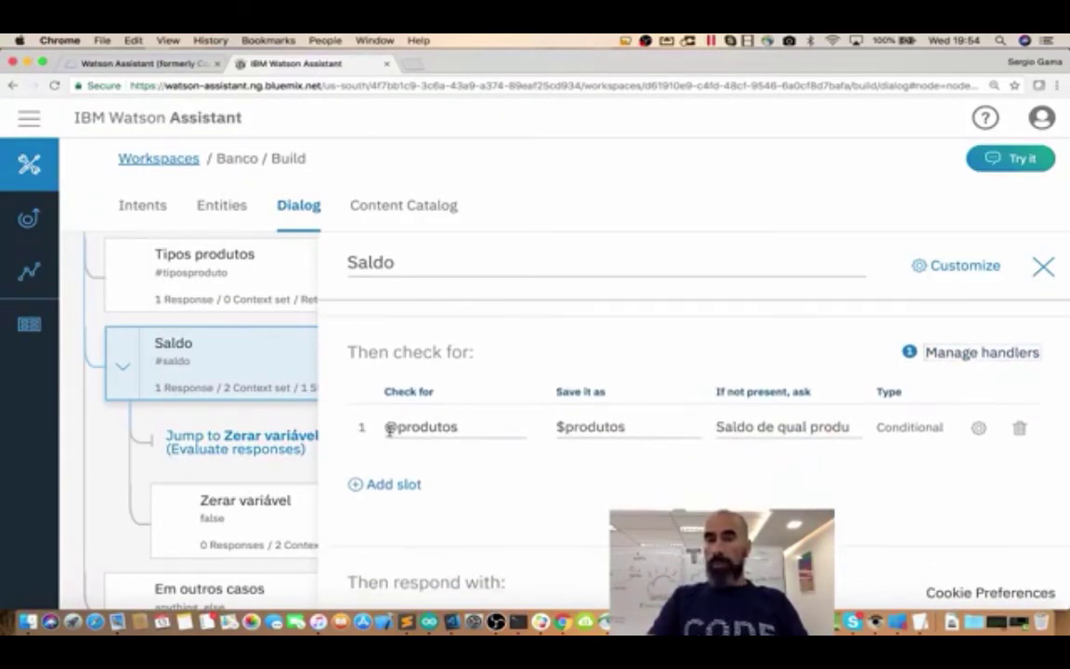
{"action": "left_click_drag", "start_coordinate": [387, 428], "coordinate": [455, 430]}
{"action": "left_click", "coordinate": [978, 430]}
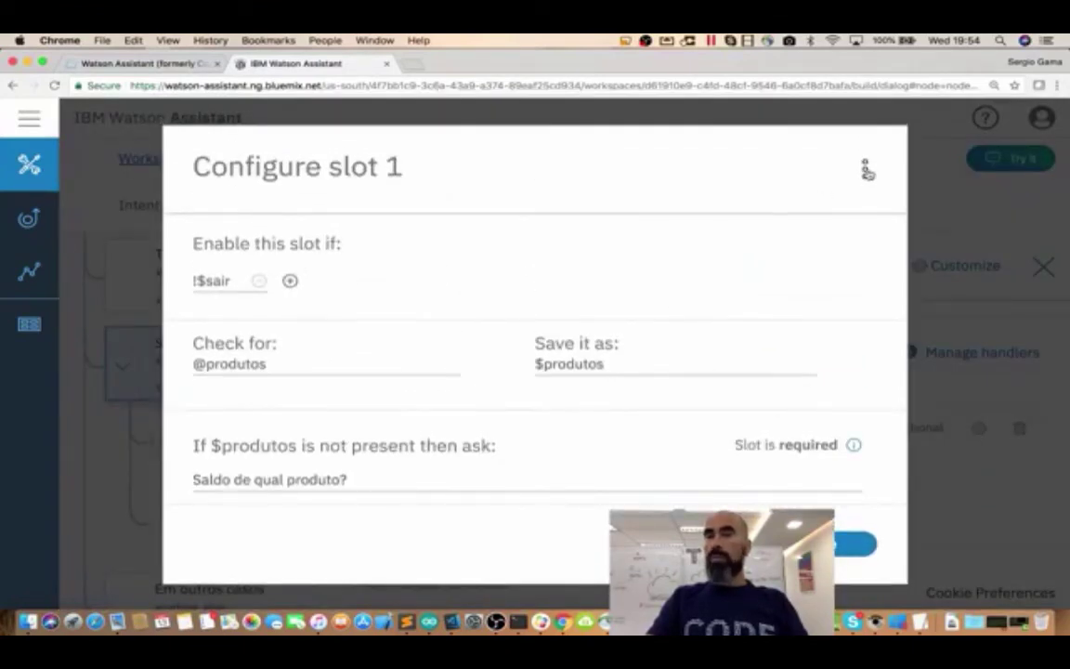
{"action": "left_click", "coordinate": [866, 169]}
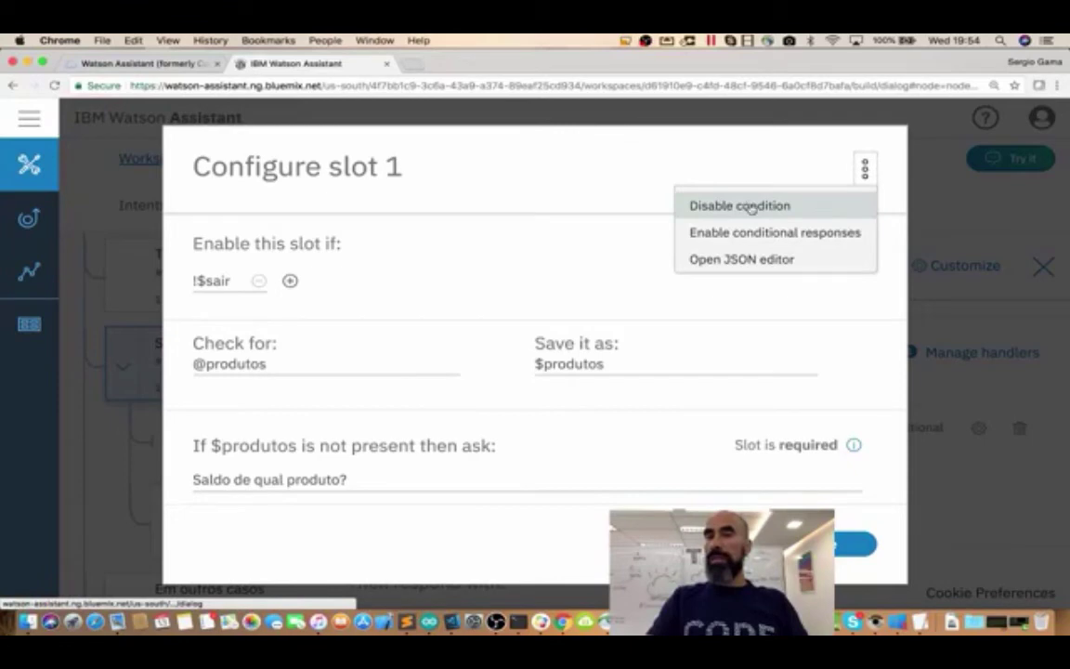
{"action": "left_click", "coordinate": [395, 433]}
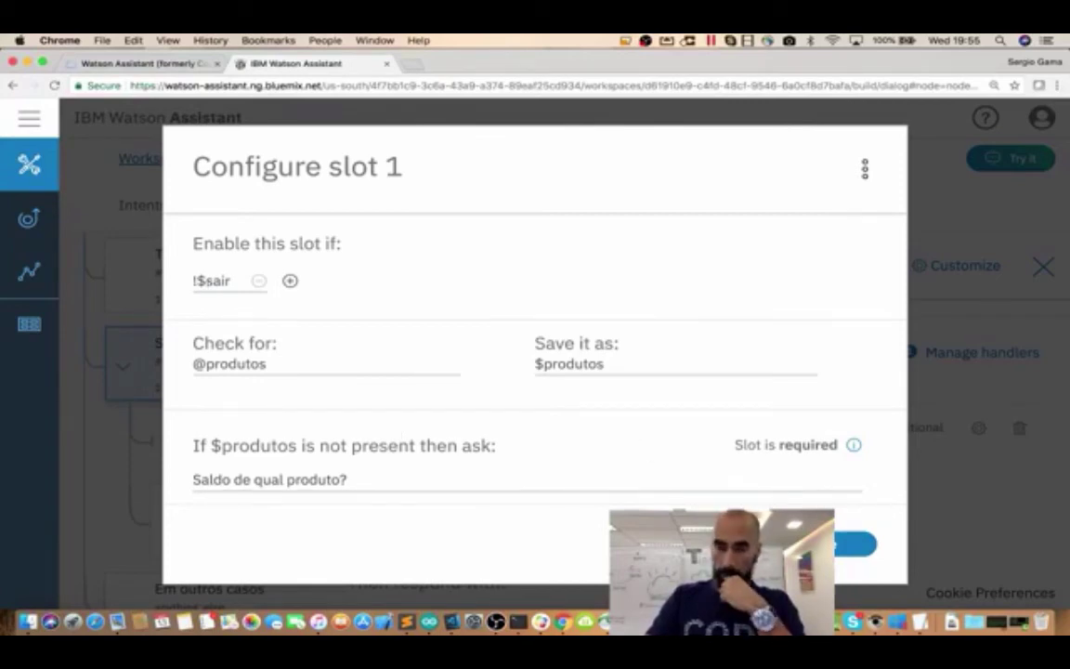
{"action": "left_click", "coordinate": [841, 544]}
{"action": "scroll", "coordinate": [760, 495], "scroll_direction": "down", "scroll_amount": 5}
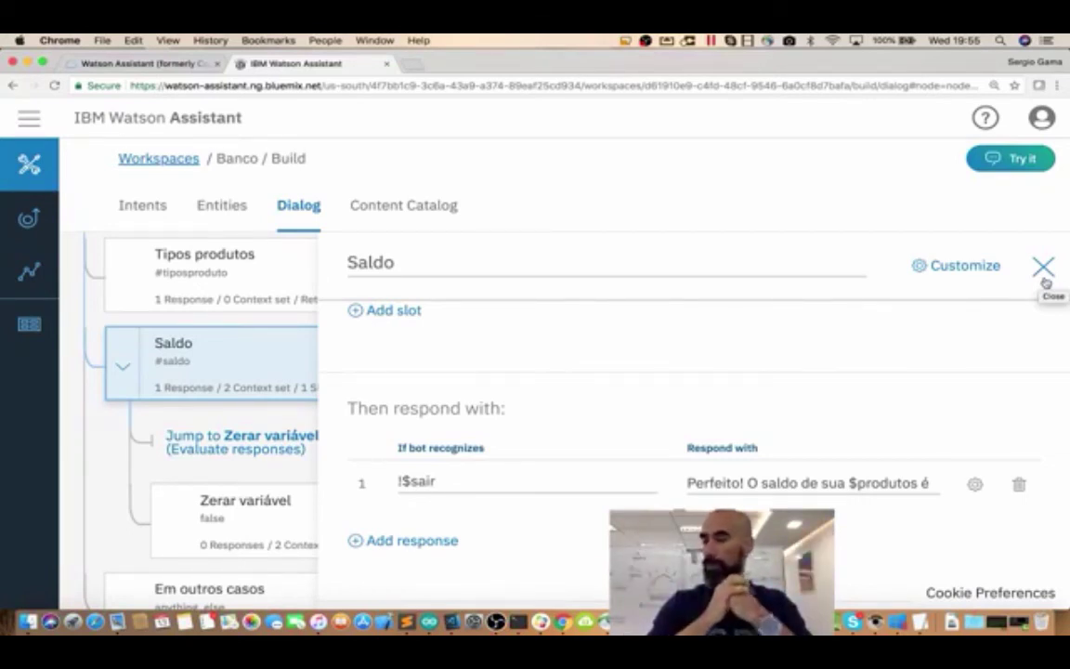
{"action": "left_click", "coordinate": [1043, 266]}
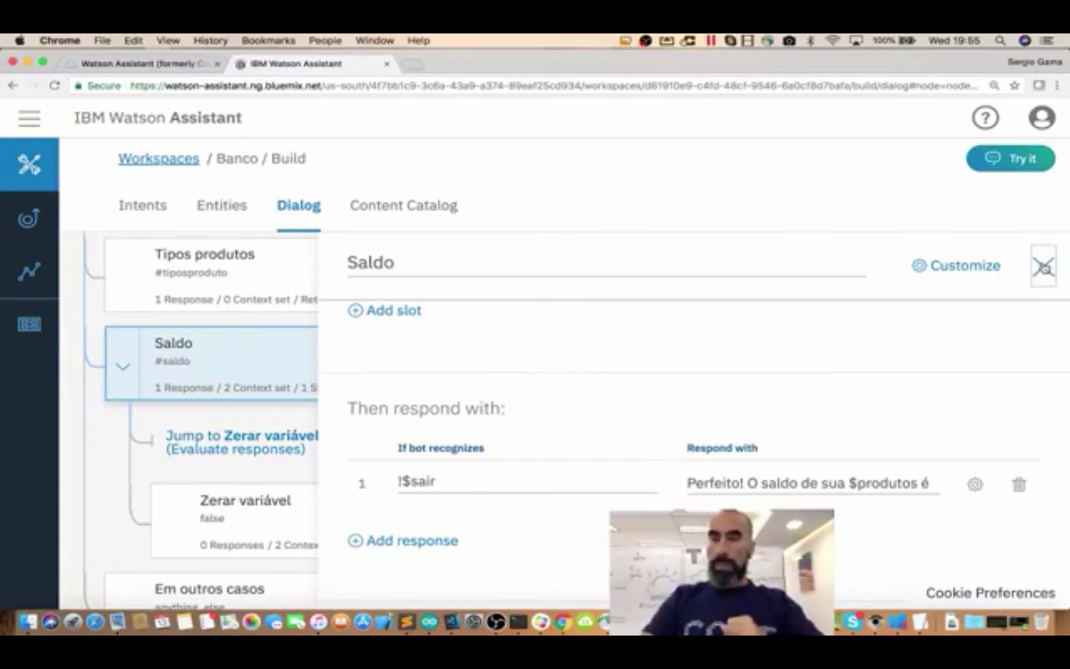
Add a new dialog node directly below the Saldo node
{"action": "scroll", "coordinate": [483, 462], "scroll_direction": "up", "scroll_amount": 3}
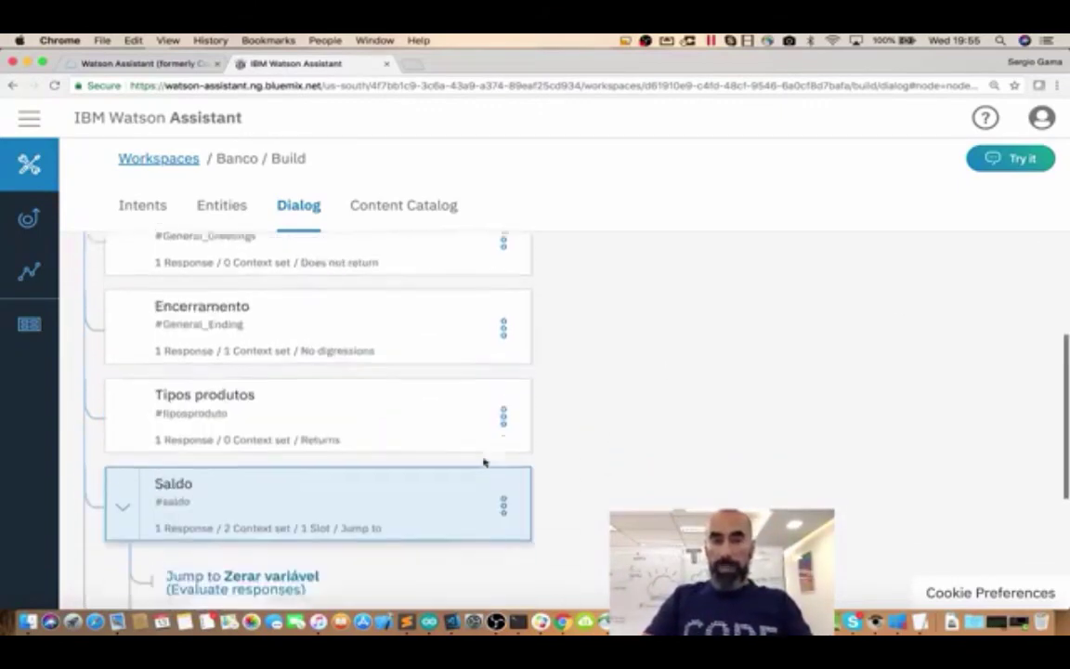
{"action": "scroll", "coordinate": [438, 456], "scroll_direction": "down", "scroll_amount": 2}
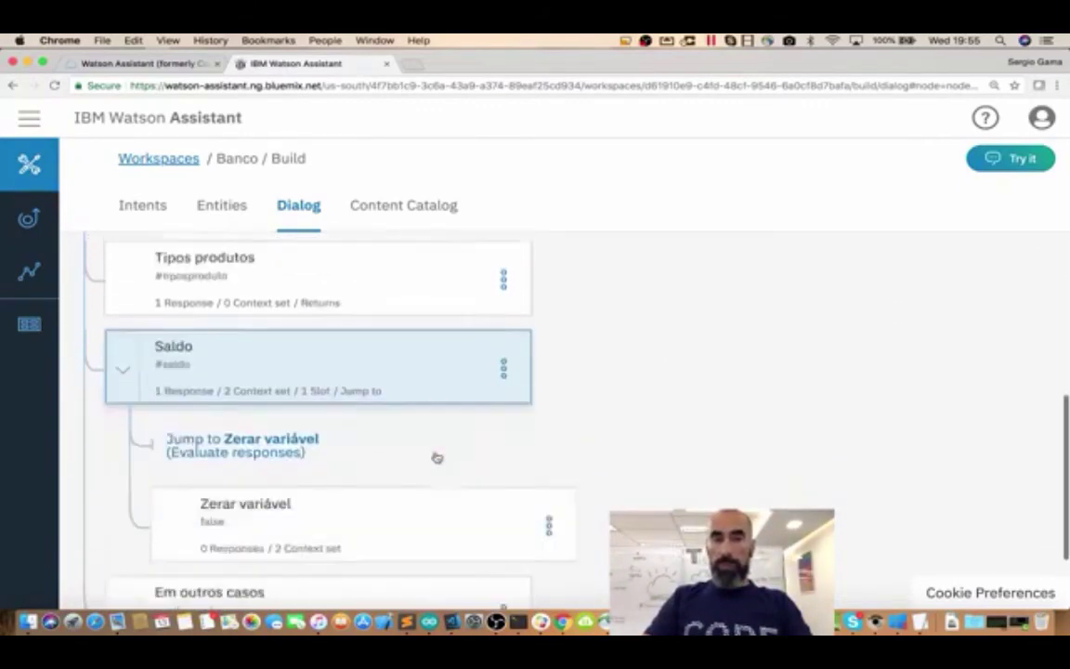
{"action": "scroll", "coordinate": [437, 457], "scroll_direction": "down", "scroll_amount": 3}
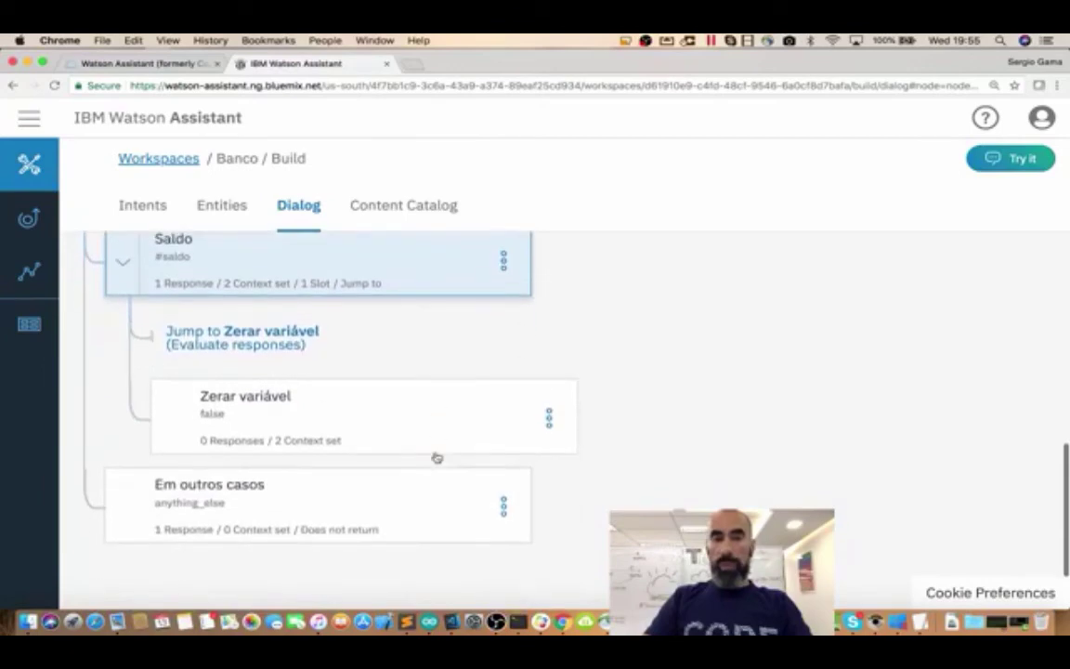
{"action": "left_click", "coordinate": [503, 261]}
{"action": "right_click", "coordinate": [504, 257]}
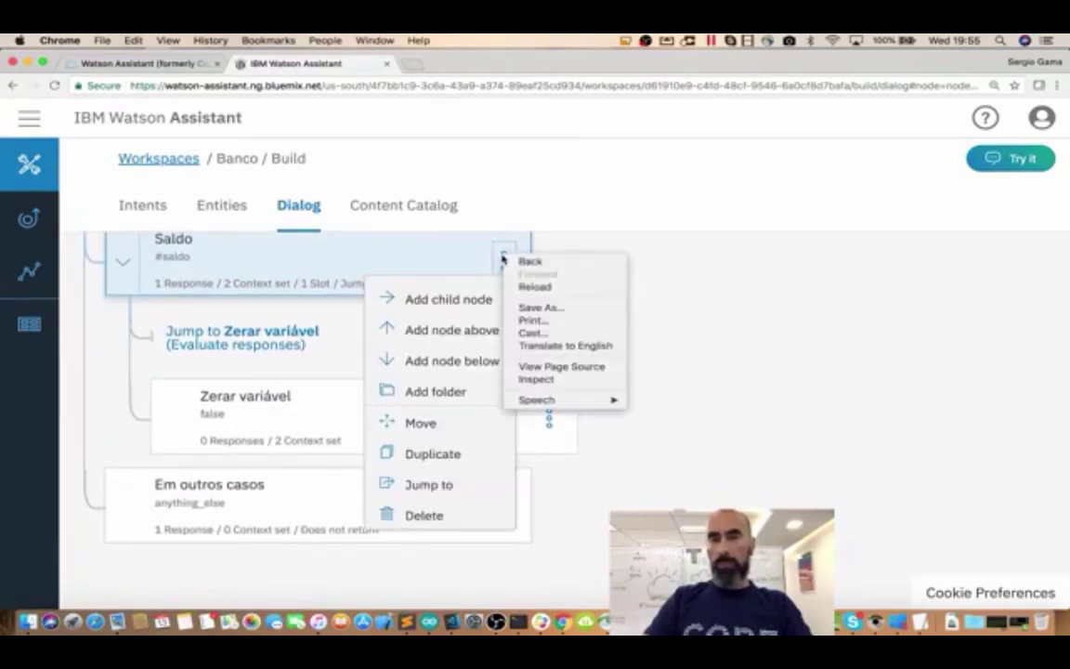
{"action": "left_click", "coordinate": [627, 250]}
{"action": "left_click", "coordinate": [452, 360]}
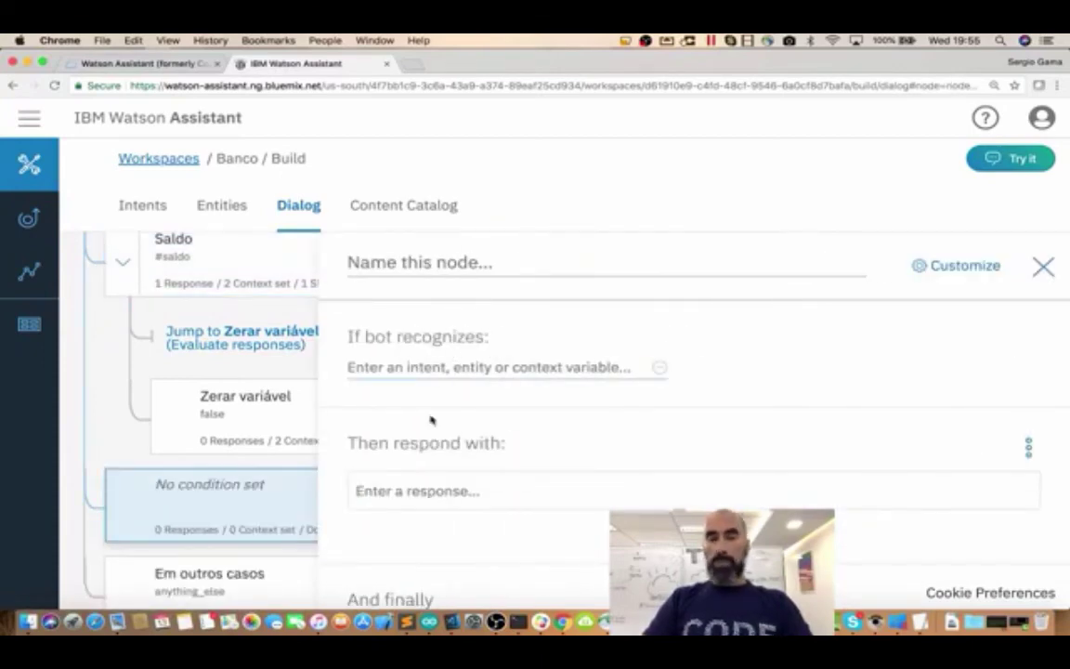
Name the new node "Empréstimo"
{"action": "left_click", "coordinate": [420, 264]}
{"action": "type", "text": "Em"}
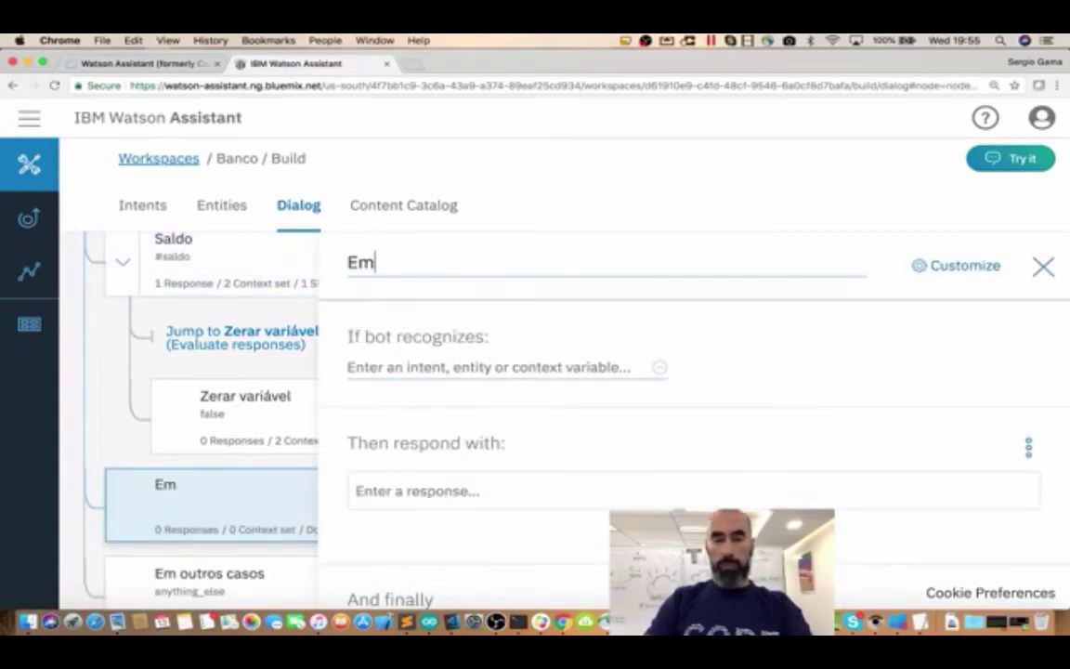
{"action": "type", "text": "présitmo"}
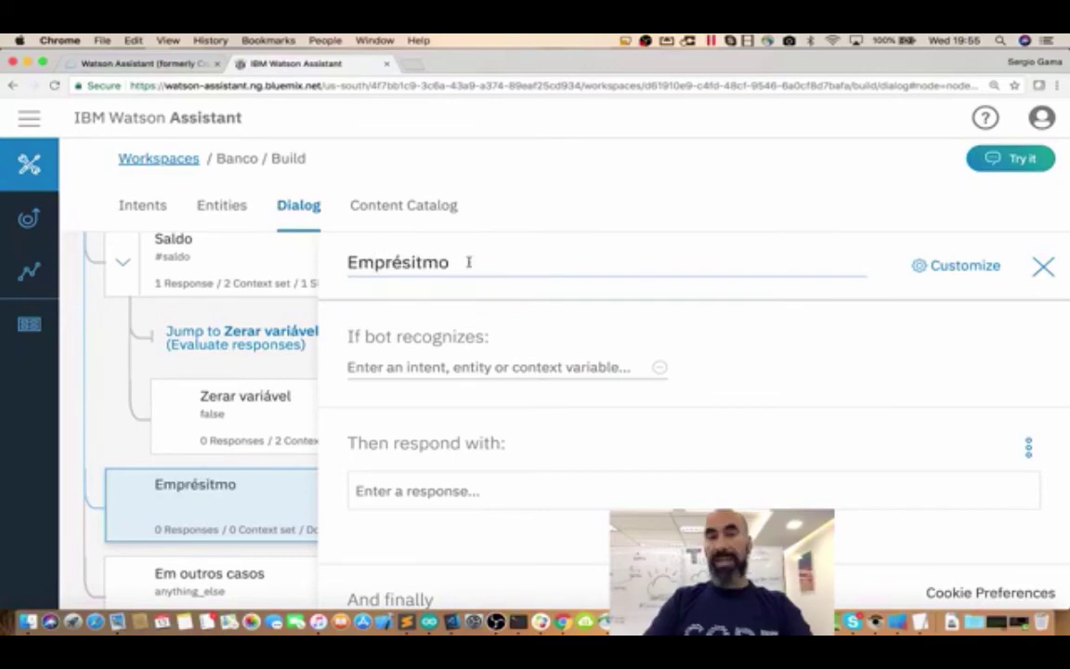
{"action": "key", "text": "BackSpace"}
{"action": "key", "text": "BackSpace"}
{"action": "key", "text": "BackSpace"}
{"action": "key", "text": "BackSpace"}
{"action": "type", "text": "timo"}
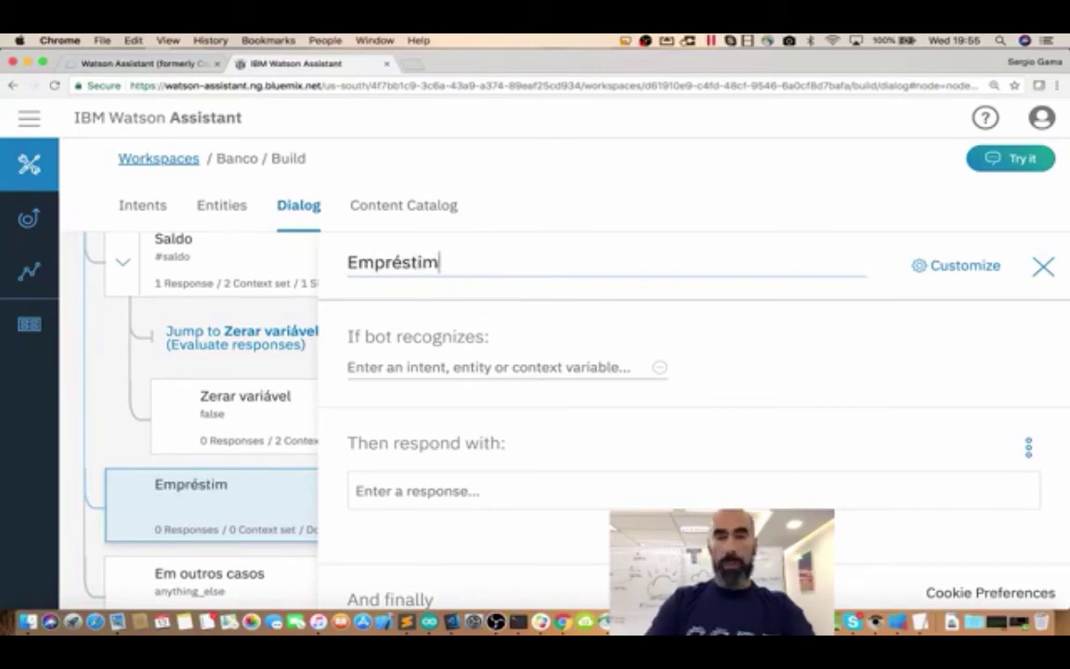
Set the #emprestimo intent as the condition that triggers the Empréstimo node
{"action": "left_click", "coordinate": [370, 367]}
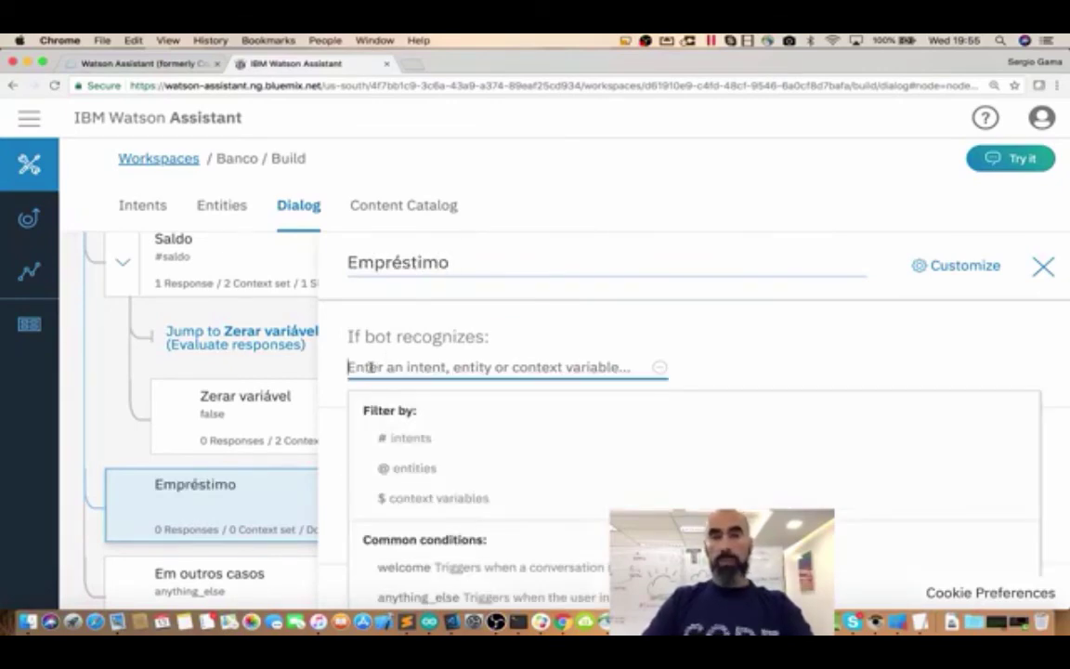
{"action": "type", "text": "#"}
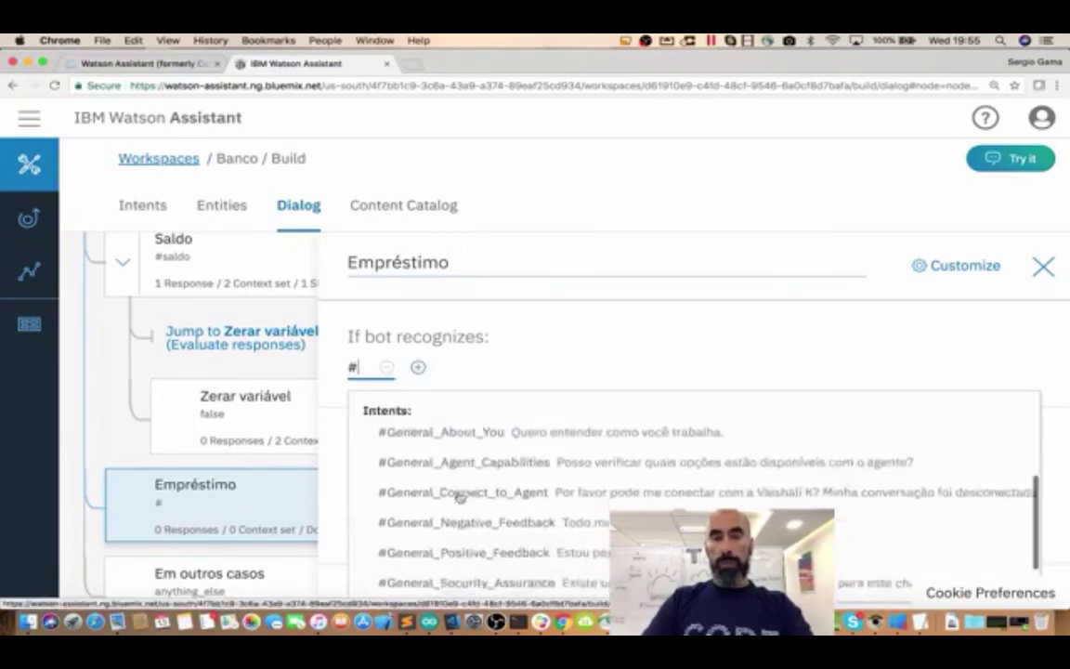
{"action": "scroll", "coordinate": [446, 494], "scroll_direction": "down", "scroll_amount": 1}
{"action": "left_click", "coordinate": [442, 552]}
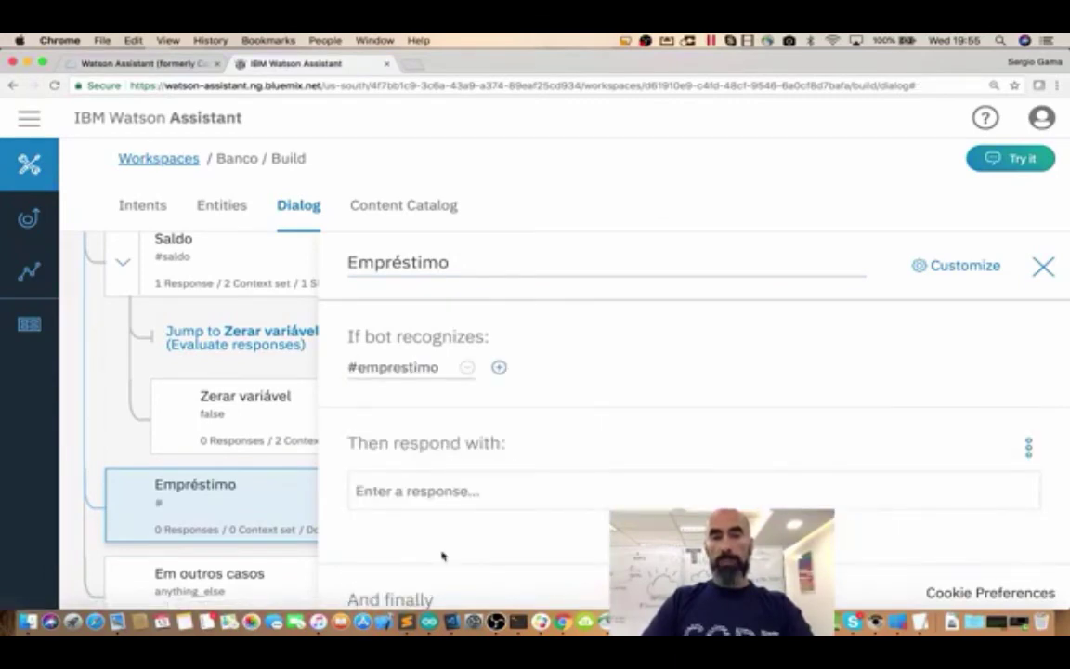
{"action": "left_click", "coordinate": [382, 494]}
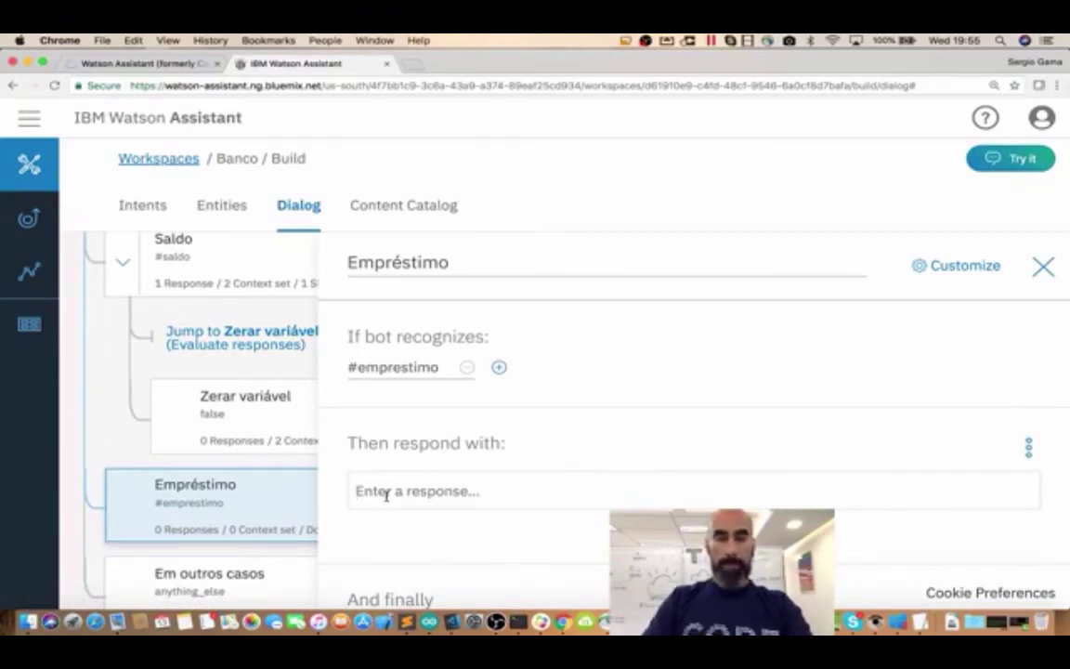
Enable slots for the Empréstimo node, leaving prompt for everything and multiple responses off
{"action": "left_click", "coordinate": [967, 267]}
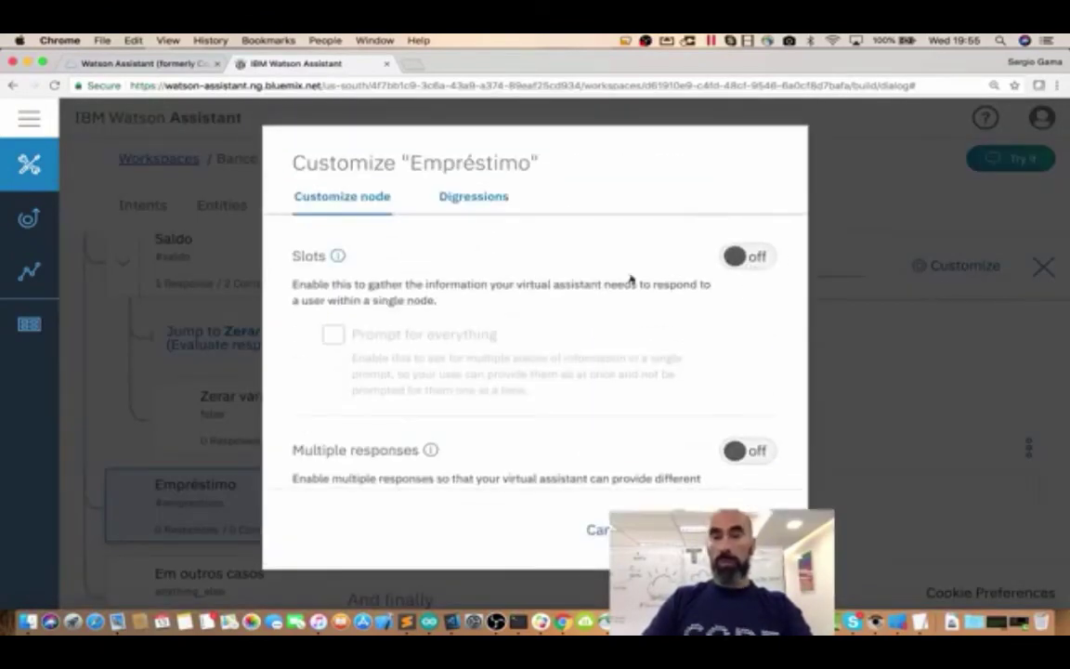
{"action": "left_click", "coordinate": [747, 258]}
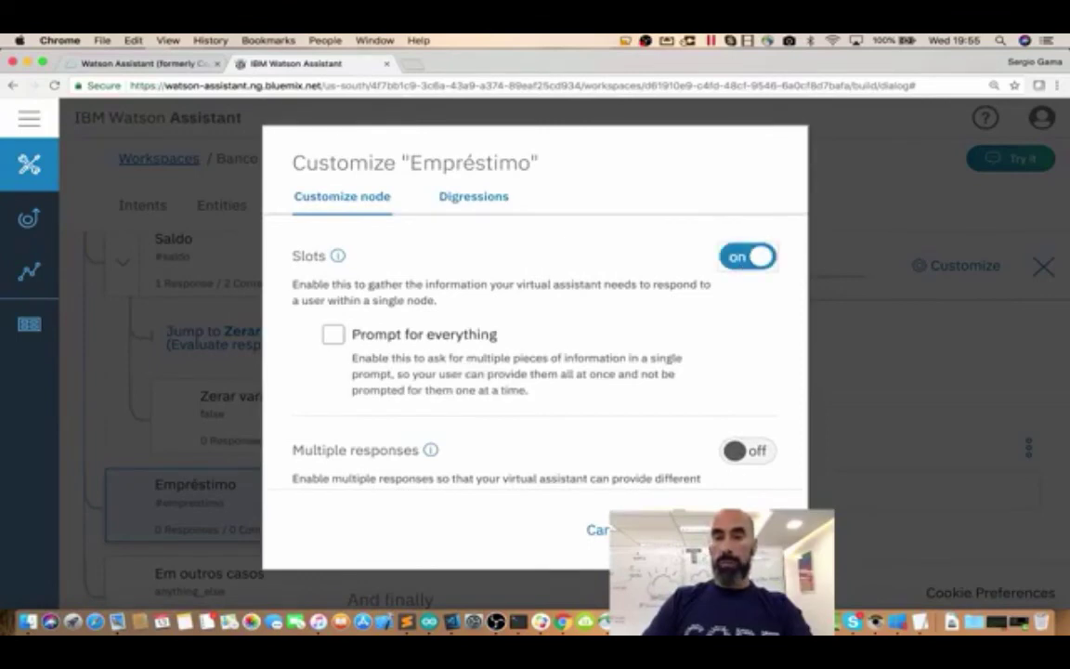
{"action": "left_click", "coordinate": [678, 529]}
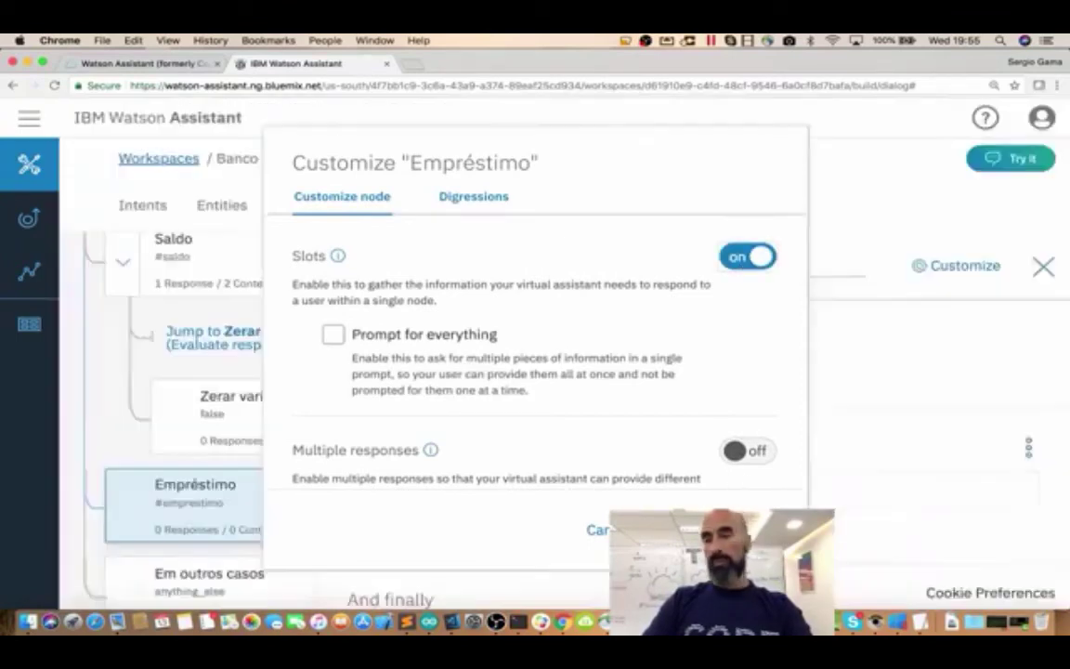
{"action": "scroll", "coordinate": [646, 430], "scroll_direction": "down", "scroll_amount": 1}
{"action": "left_click", "coordinate": [448, 458]}
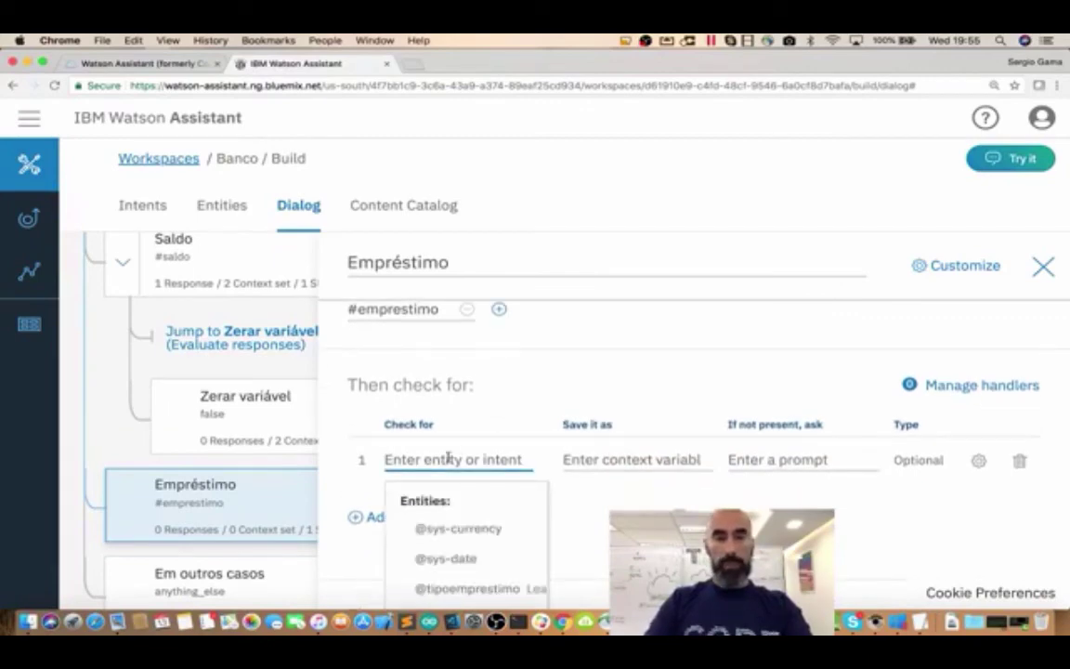
{"action": "left_click", "coordinate": [461, 589]}
{"action": "left_click", "coordinate": [748, 461]}
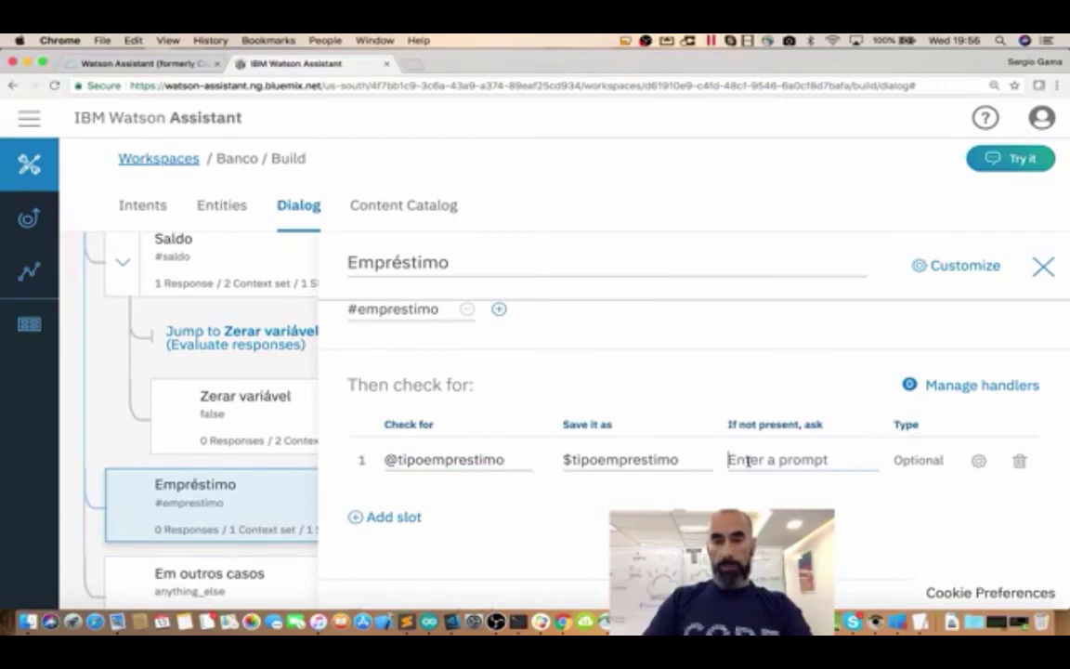
{"action": "type", "text": "Que tipo de "}
{"action": "type", "text": "emprést"}
{"action": "type", "text": "imo"}
{"action": "type", "text": " que"}
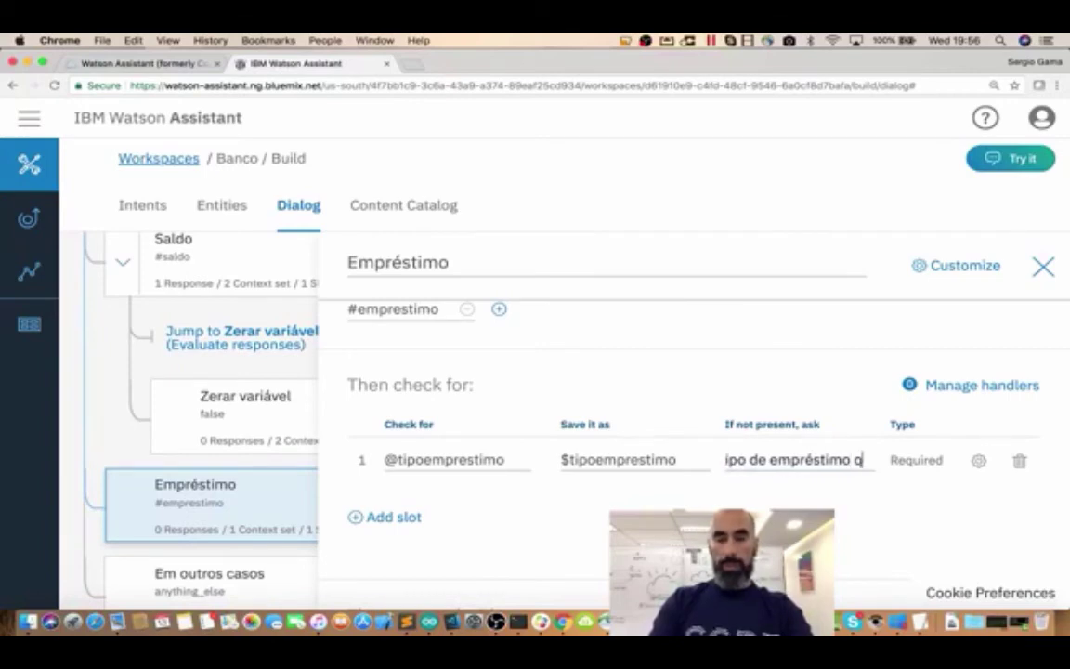
{"action": "key", "text": "BackSpace"}
{"action": "key", "text": "BackSpace"}
{"action": "key", "text": "BackSpace"}
{"action": "key", "text": "BackSpace"}
{"action": "type", "text": "voc"}
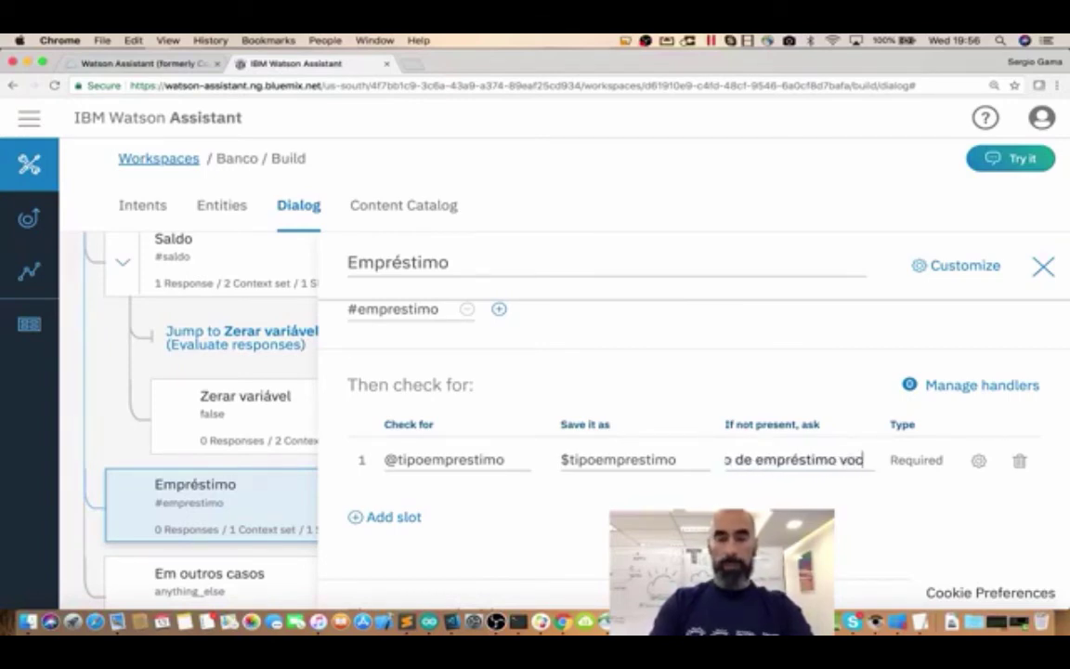
{"action": "type", "text": "ê quer?"}
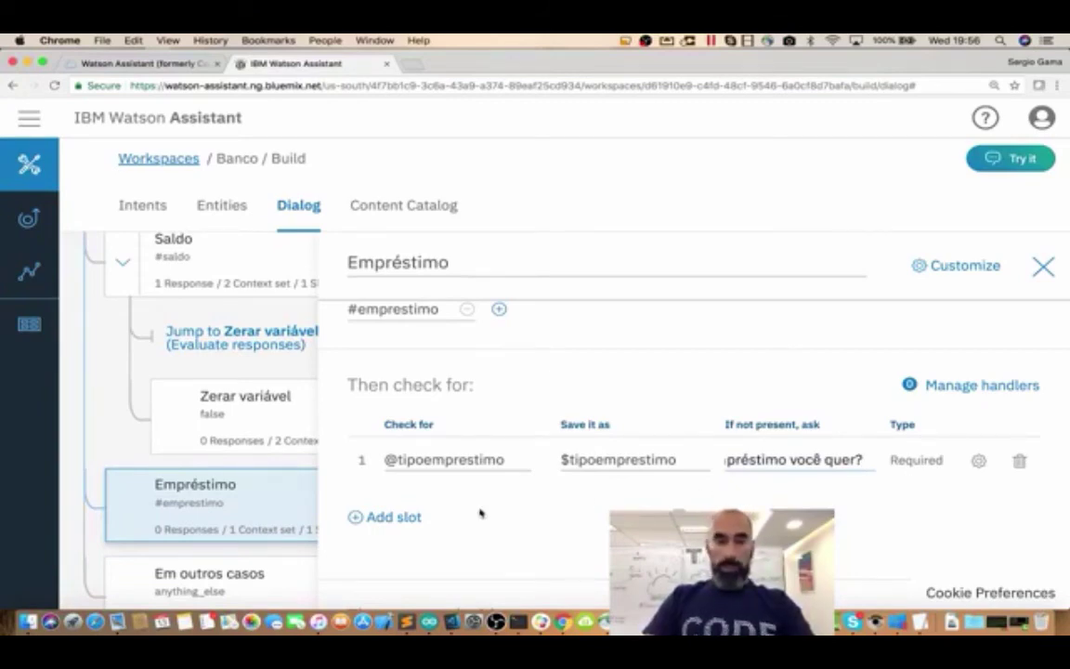
{"action": "left_click", "coordinate": [378, 522]}
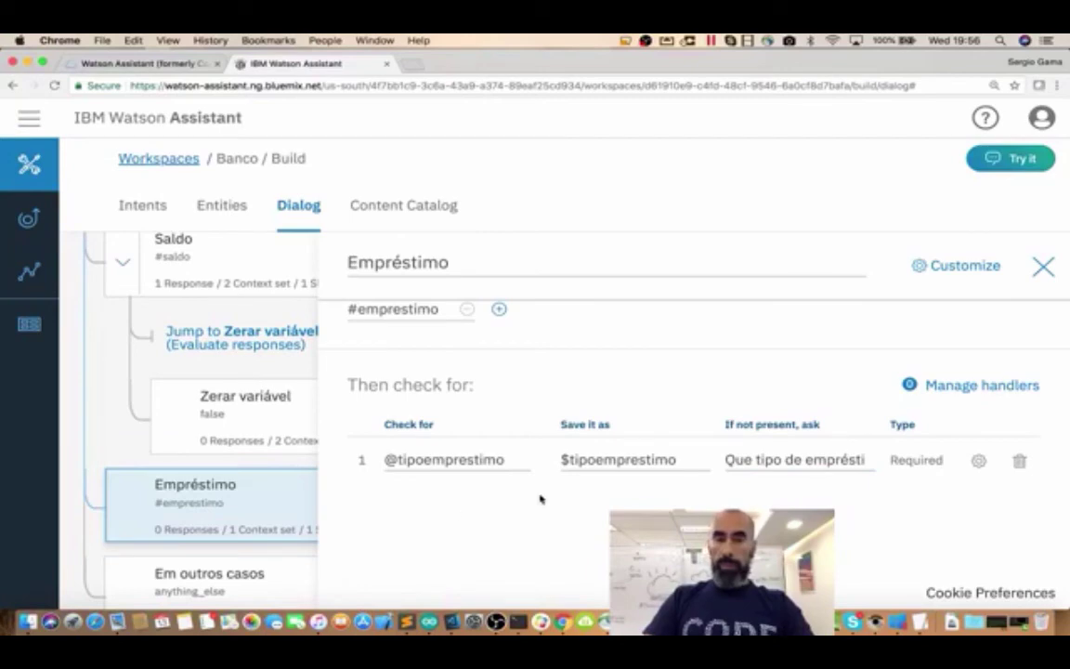
{"action": "left_click", "coordinate": [454, 506]}
{"action": "scroll", "coordinate": [474, 525], "scroll_direction": "down", "scroll_amount": 2}
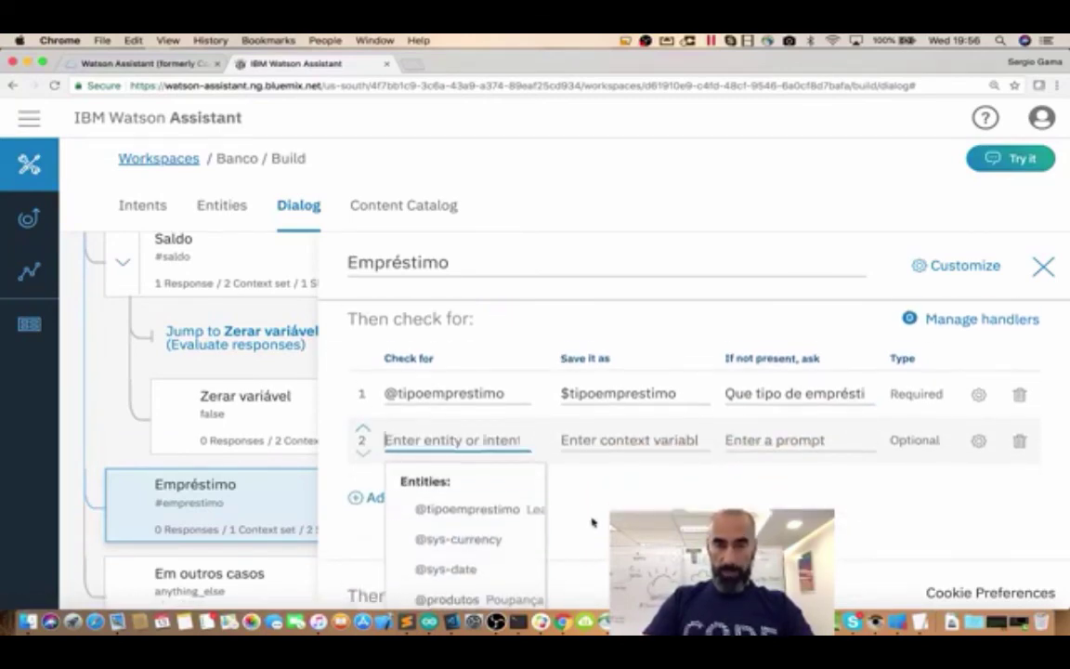
{"action": "scroll", "coordinate": [477, 529], "scroll_direction": "down", "scroll_amount": 1}
{"action": "left_click", "coordinate": [474, 517]}
{"action": "left_click", "coordinate": [753, 419]}
{"action": "type", "text": "Qual o va"}
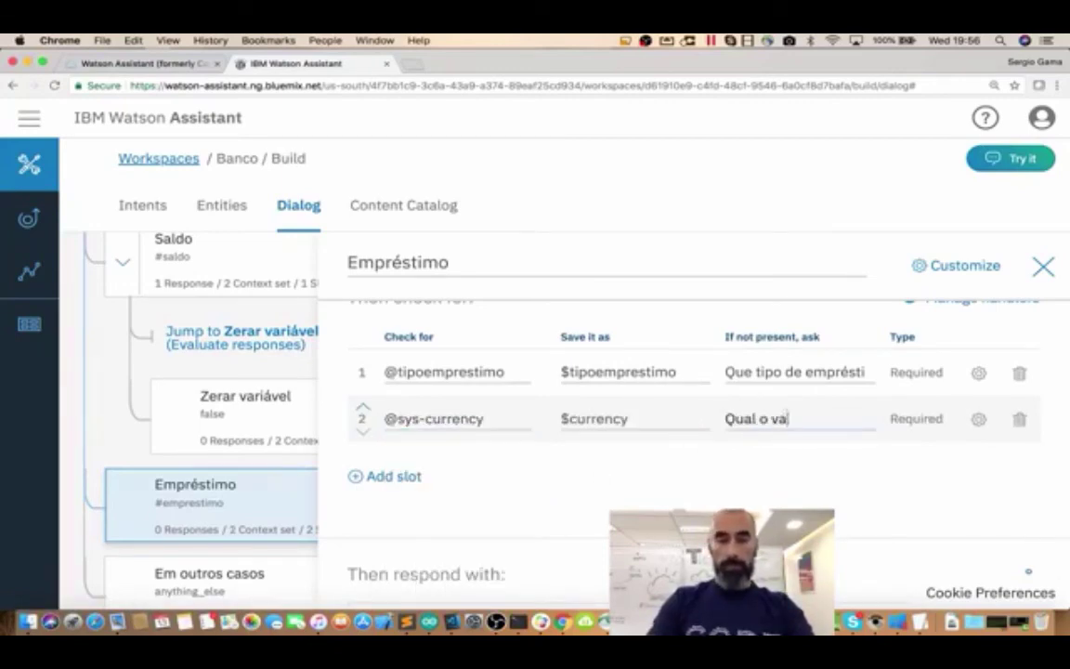
{"action": "type", "text": "lor do empréstimo"}
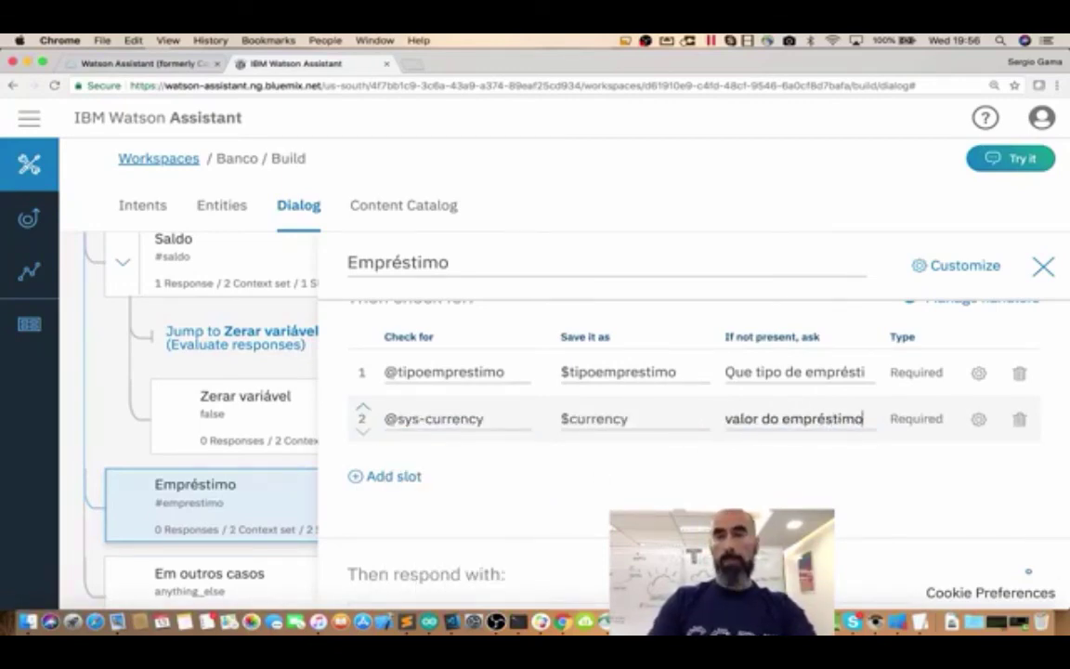
{"action": "type", "text": "?"}
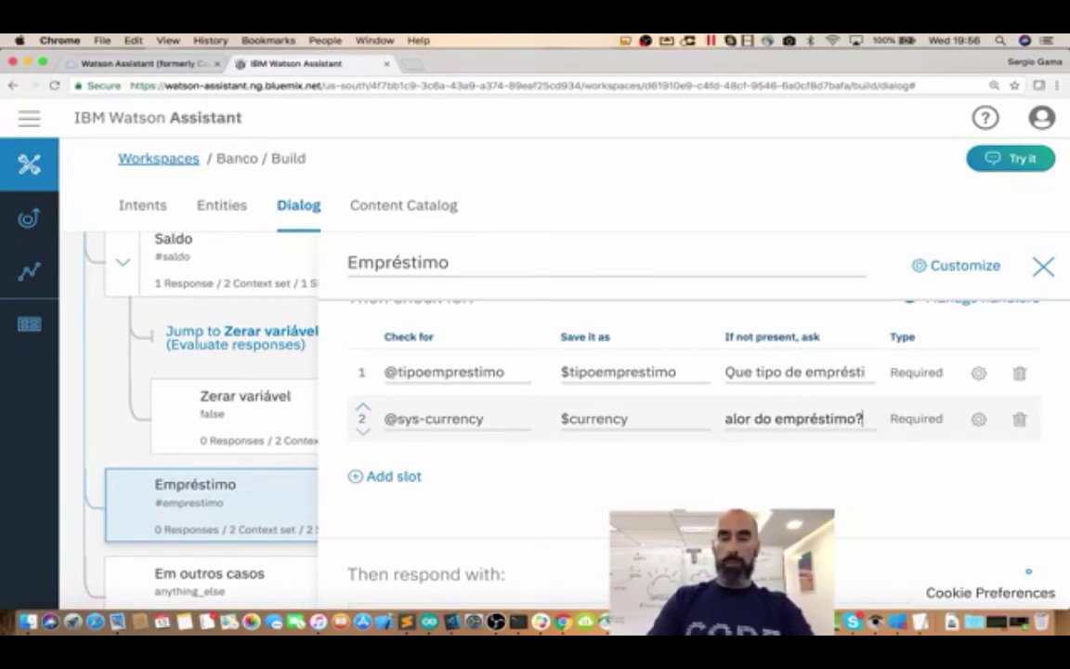
{"action": "left_click", "coordinate": [371, 476]}
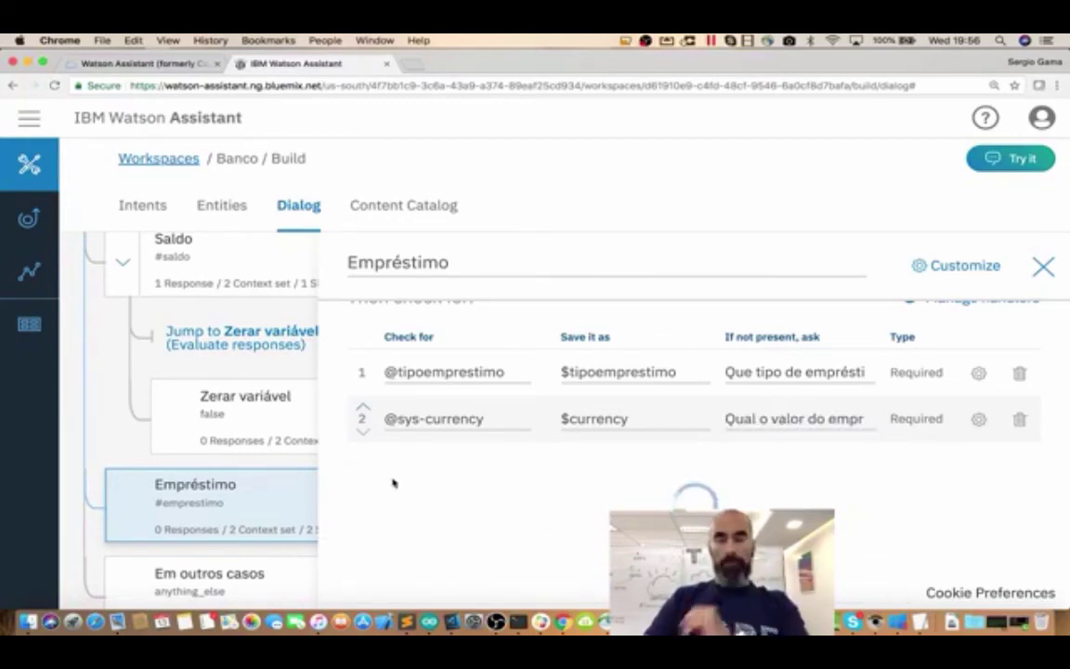
{"action": "left_click", "coordinate": [410, 464]}
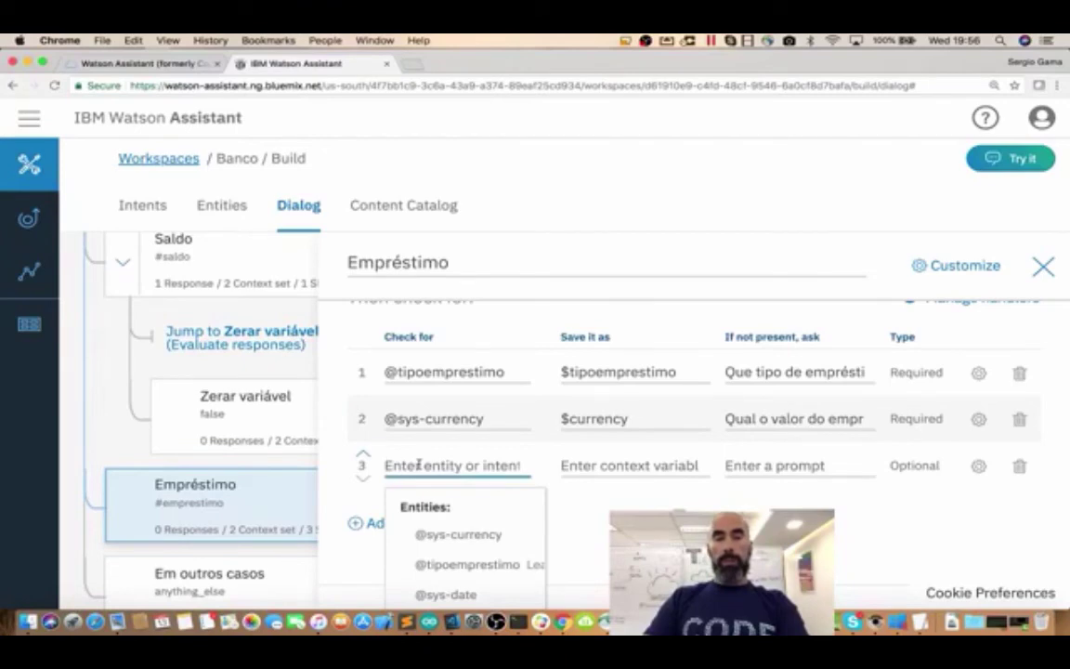
{"action": "scroll", "coordinate": [458, 548], "scroll_direction": "down", "scroll_amount": 1}
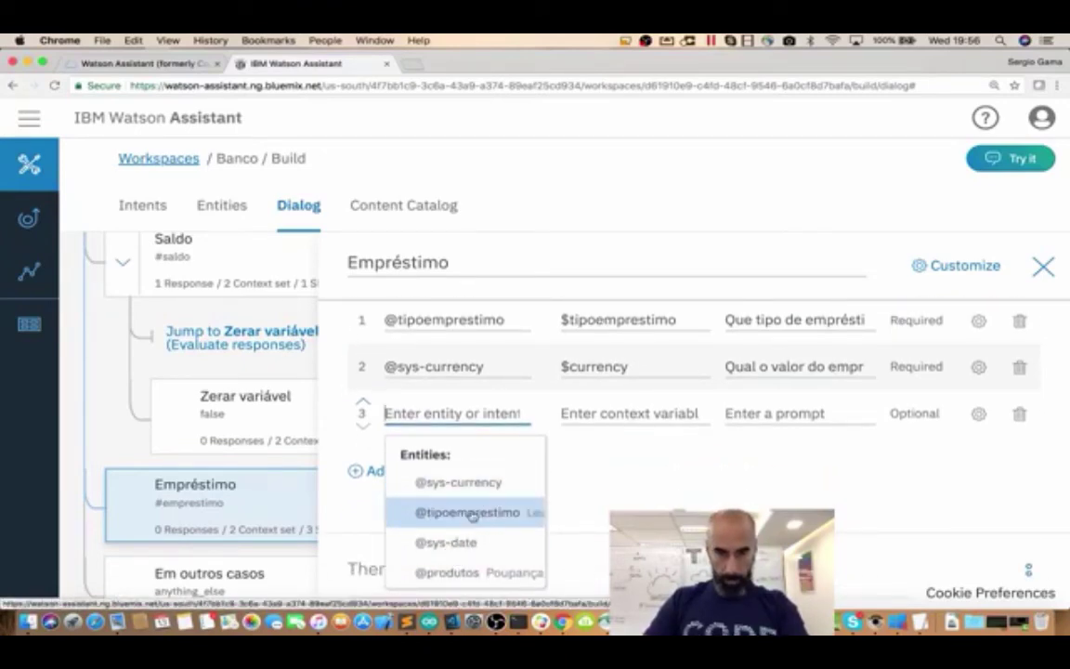
{"action": "left_click", "coordinate": [457, 543]}
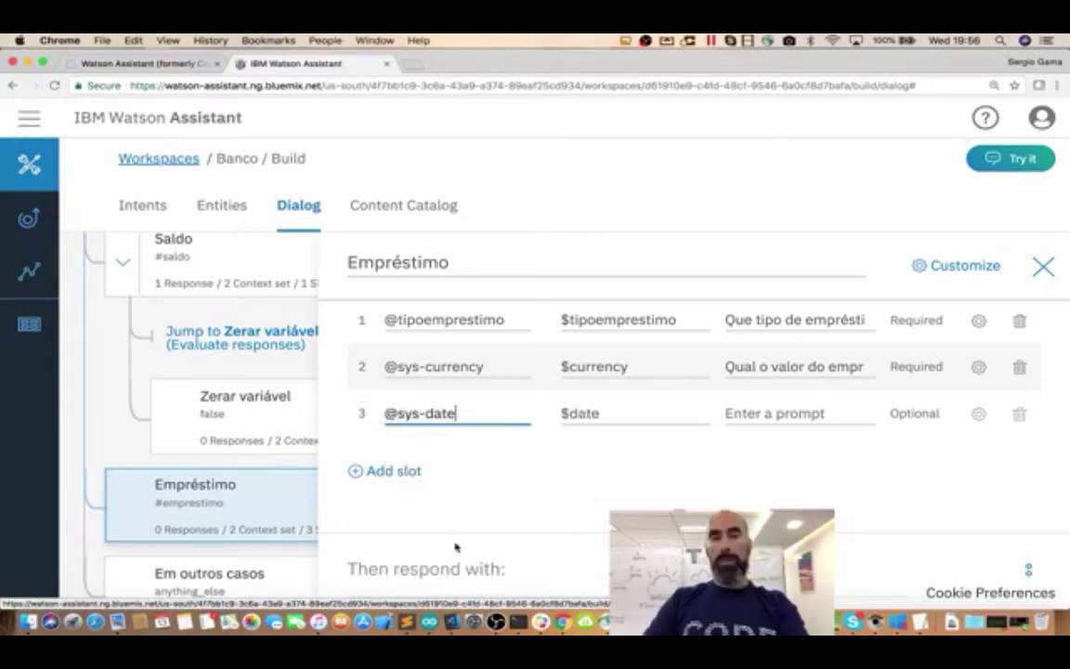
{"action": "left_click", "coordinate": [758, 414]}
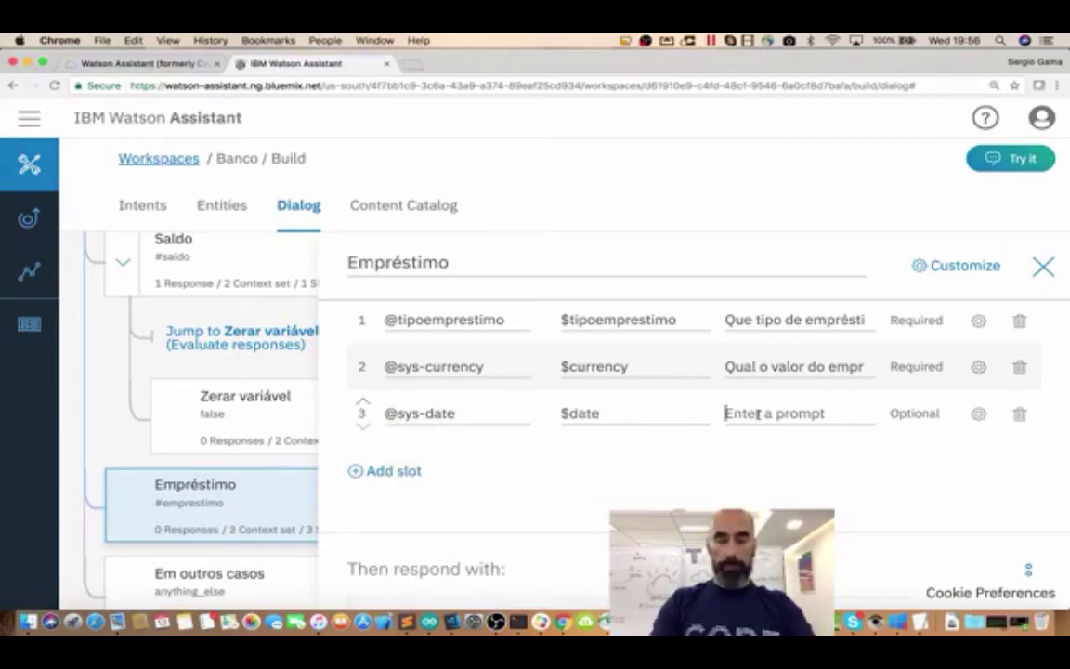
{"action": "type", "text": "Para q"}
{"action": "key", "text": "BackSpace"}
{"action": "key", "text": "BackSpace"}
{"action": "type", "text": "a quanto"}
{"action": "key", "text": "BackSpace"}
{"action": "key", "text": "BackSpace"}
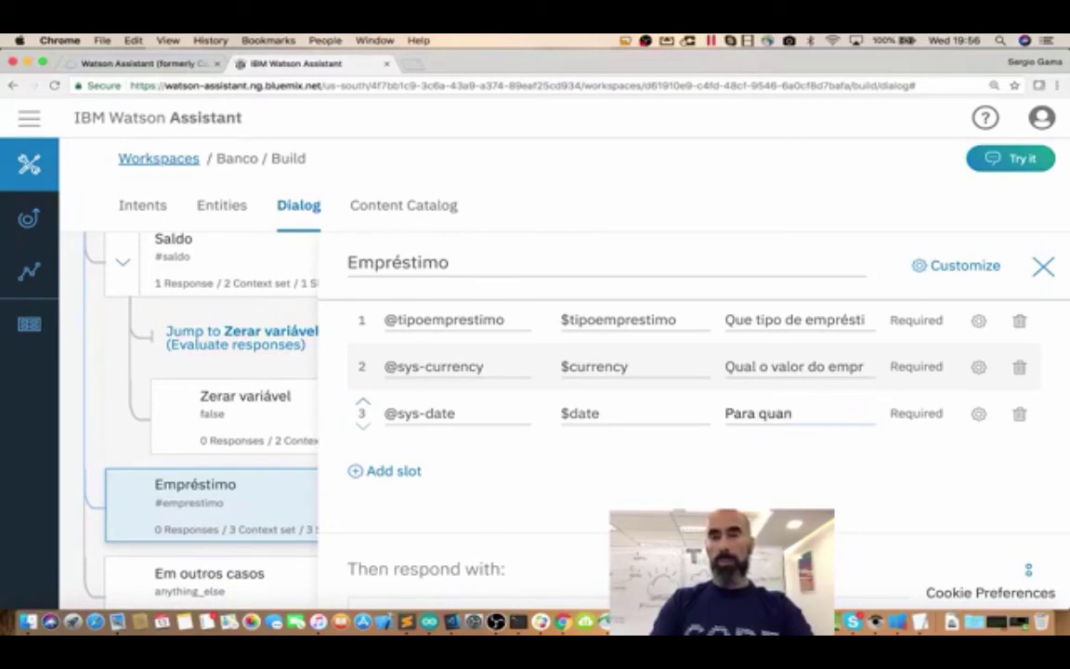
{"action": "type", "text": "do?"}
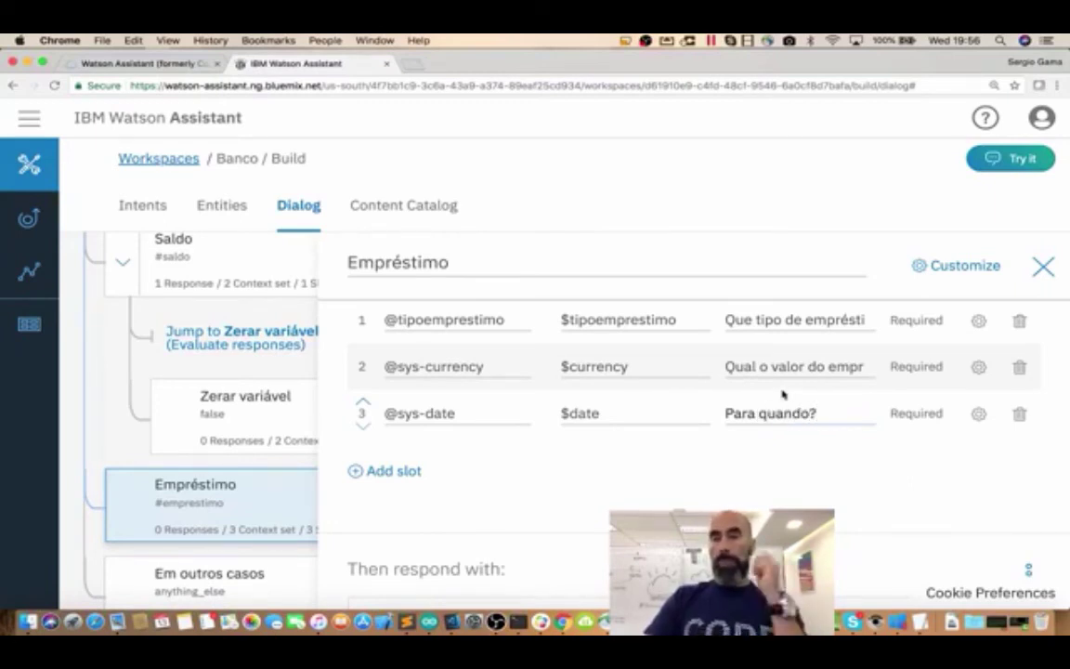
{"action": "scroll", "coordinate": [783, 396], "scroll_direction": "up", "scroll_amount": 2}
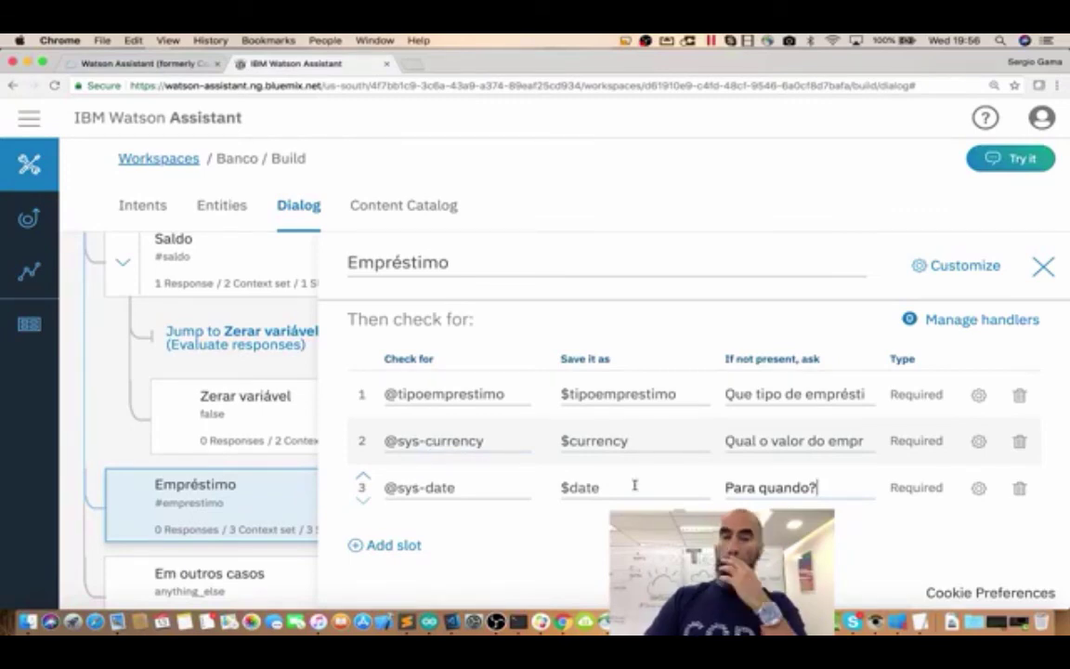
Begin the Empréstimo node's response with the text "Ok! Emprésitimo de $"
{"action": "scroll", "coordinate": [636, 486], "scroll_direction": "down", "scroll_amount": 2}
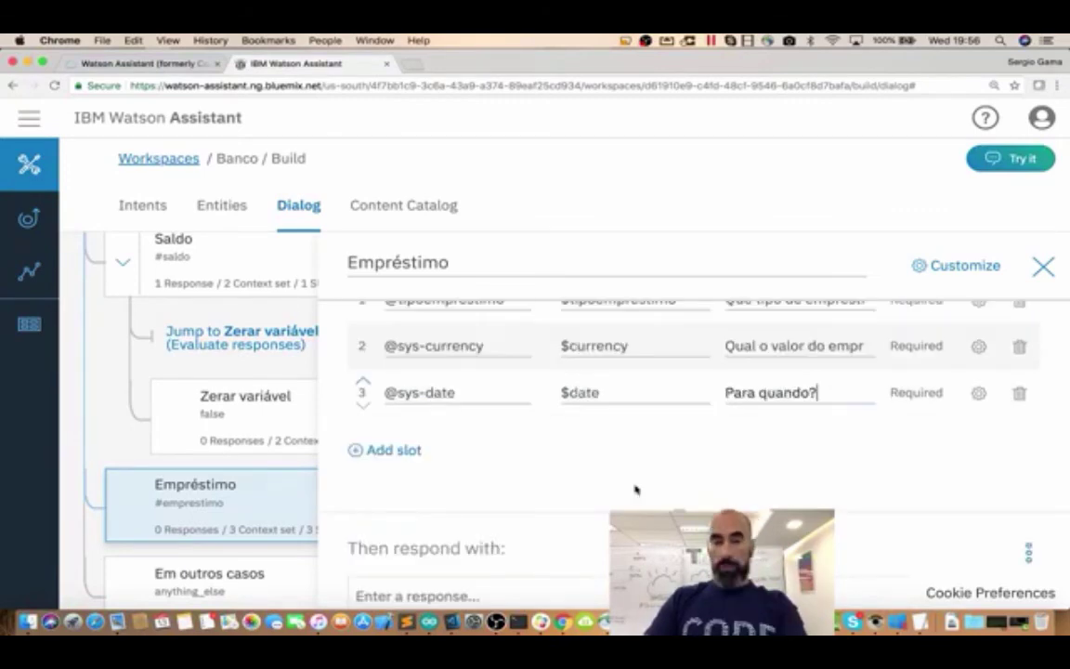
{"action": "scroll", "coordinate": [635, 490], "scroll_direction": "down", "scroll_amount": 1}
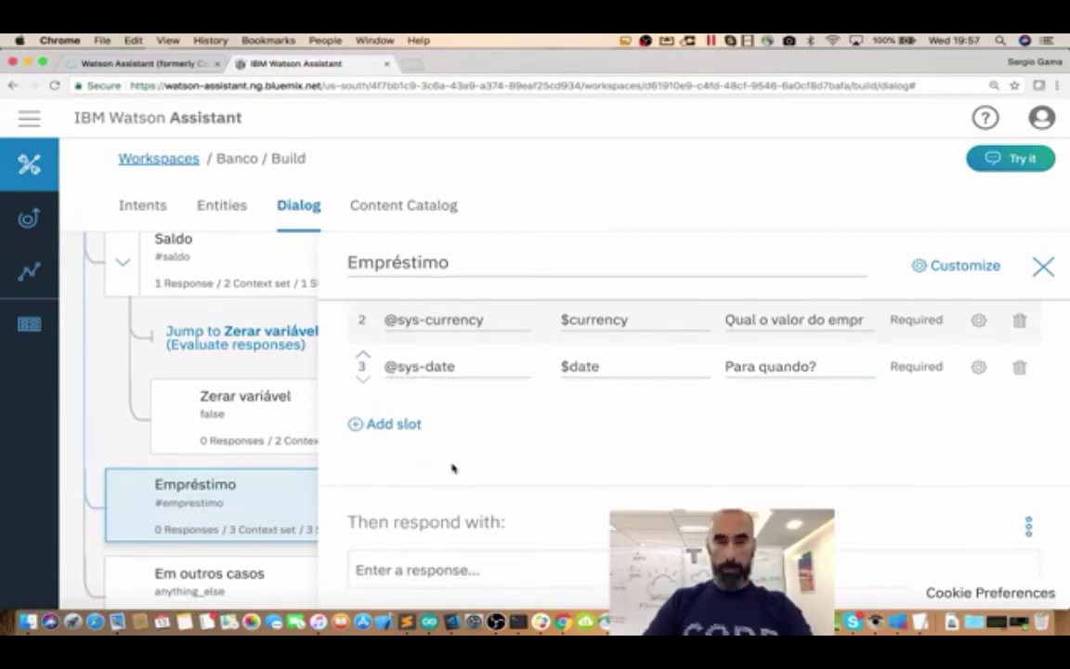
{"action": "scroll", "coordinate": [401, 539], "scroll_direction": "down", "scroll_amount": 1}
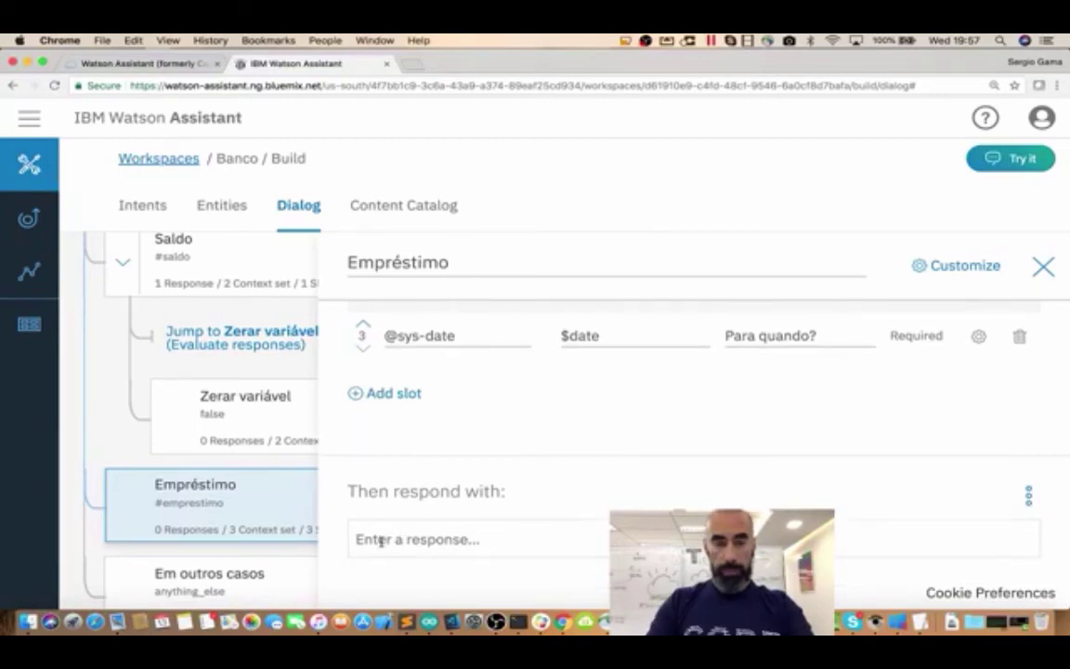
{"action": "left_click", "coordinate": [371, 540]}
{"action": "type", "text": "Ok"}
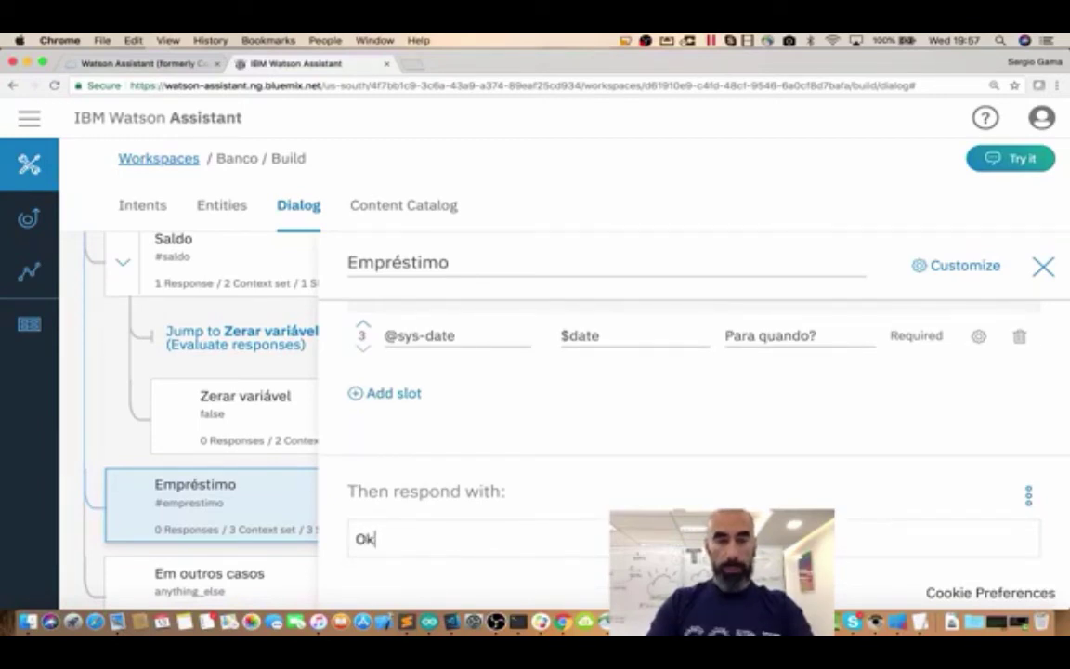
{"action": "type", "text": "! Empréstimo"}
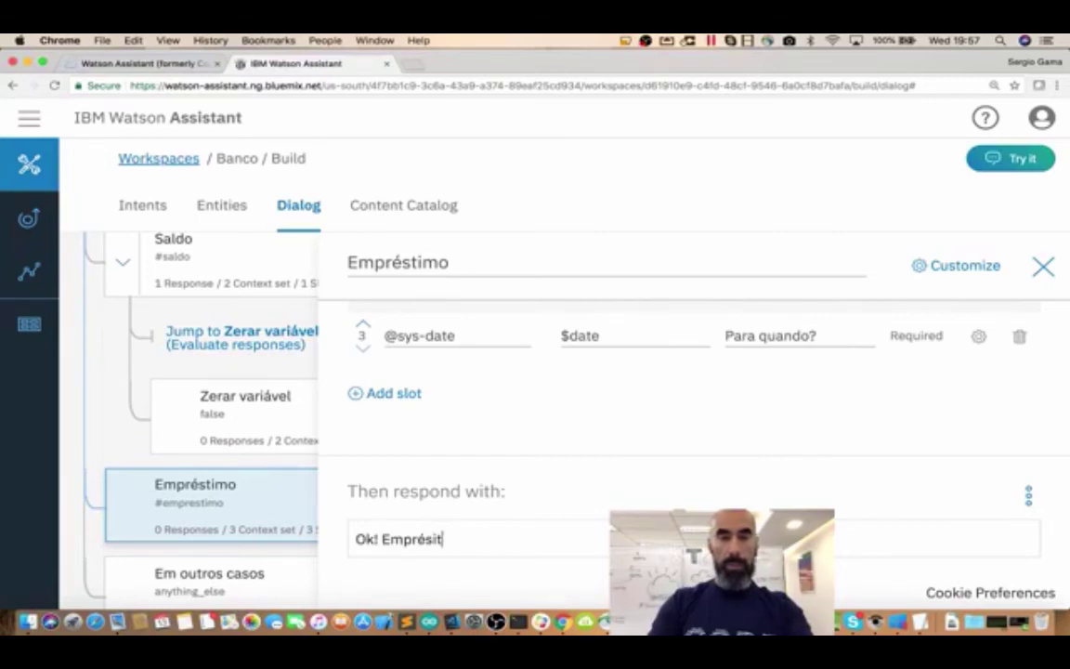
{"action": "key", "text": "BackSpace"}
{"action": "key", "text": "BackSpace"}
{"action": "key", "text": "BackSpace"}
{"action": "key", "text": "BackSpace"}
{"action": "key", "text": "BackSpace"}
{"action": "type", "text": "sitimo"}
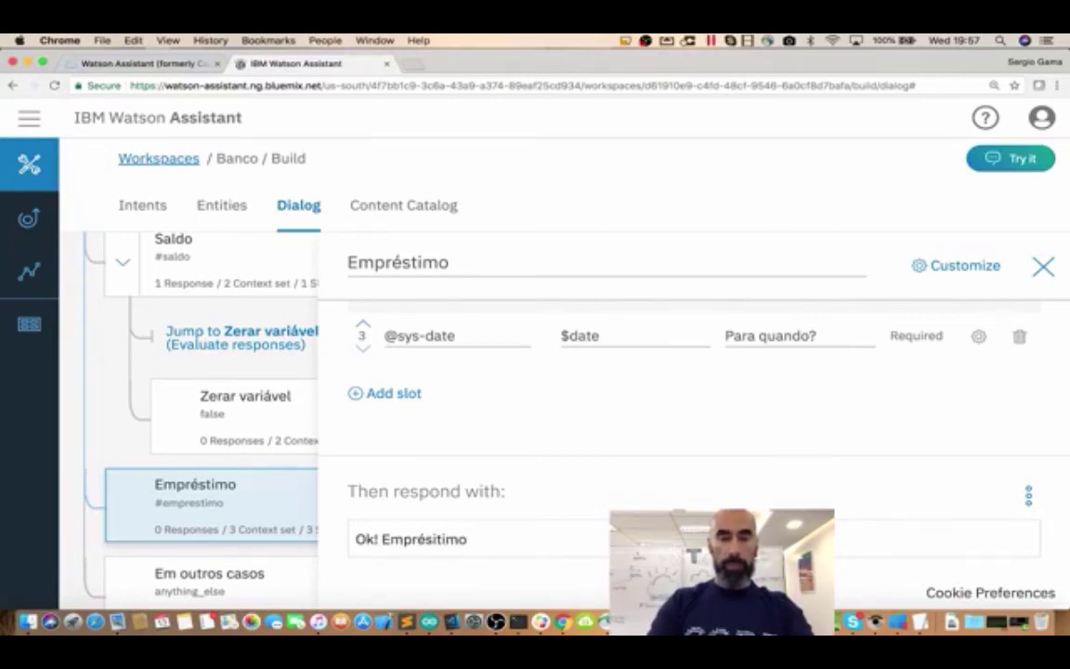
{"action": "type", "text": " de"}
{"action": "key", "text": "BackSpace"}
{"action": "key", "text": "BackSpace"}
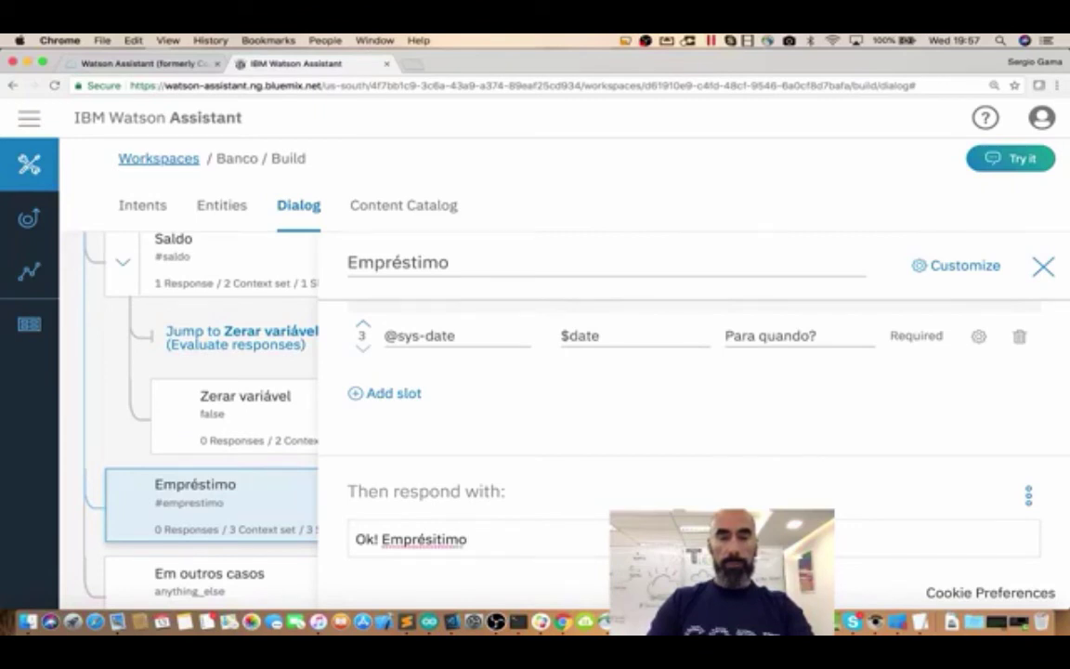
{"action": "type", "text": "de"}
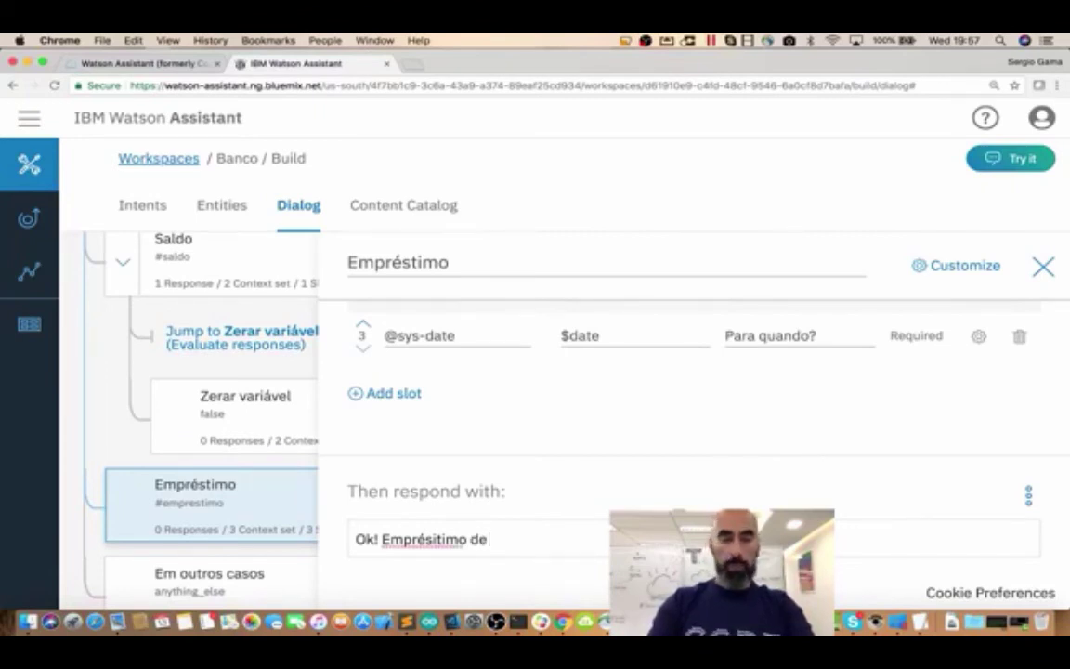
{"action": "type", "text": " $"}
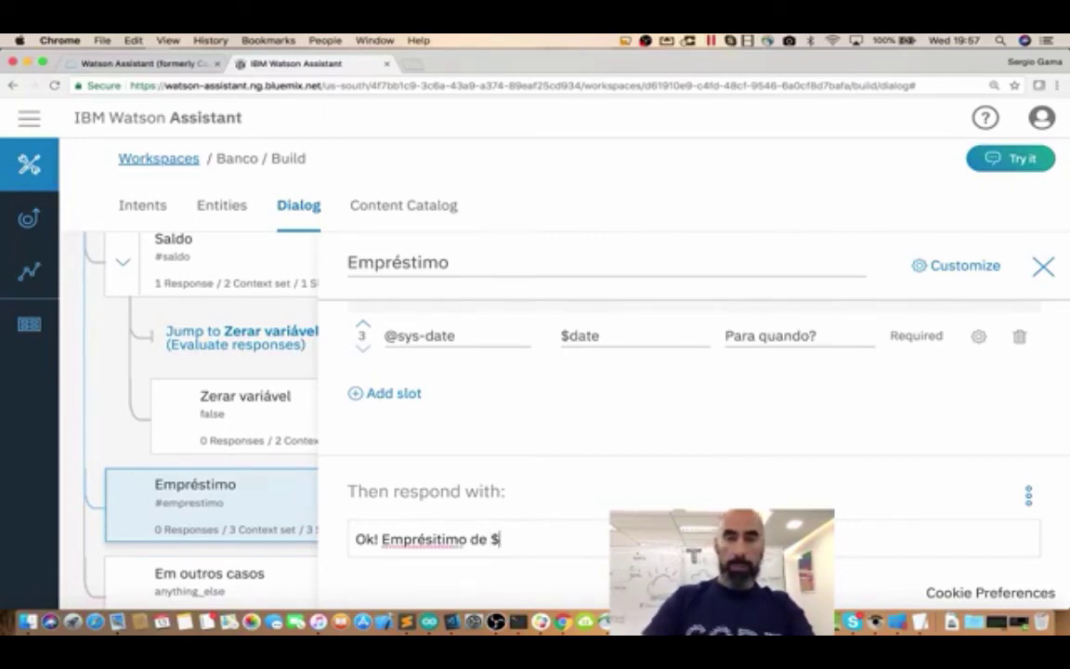
Check the slot variable names and continue the response with the loan type variable $tipoemprestimo
{"action": "right_click", "coordinate": [471, 444]}
{"action": "left_click", "coordinate": [548, 426]}
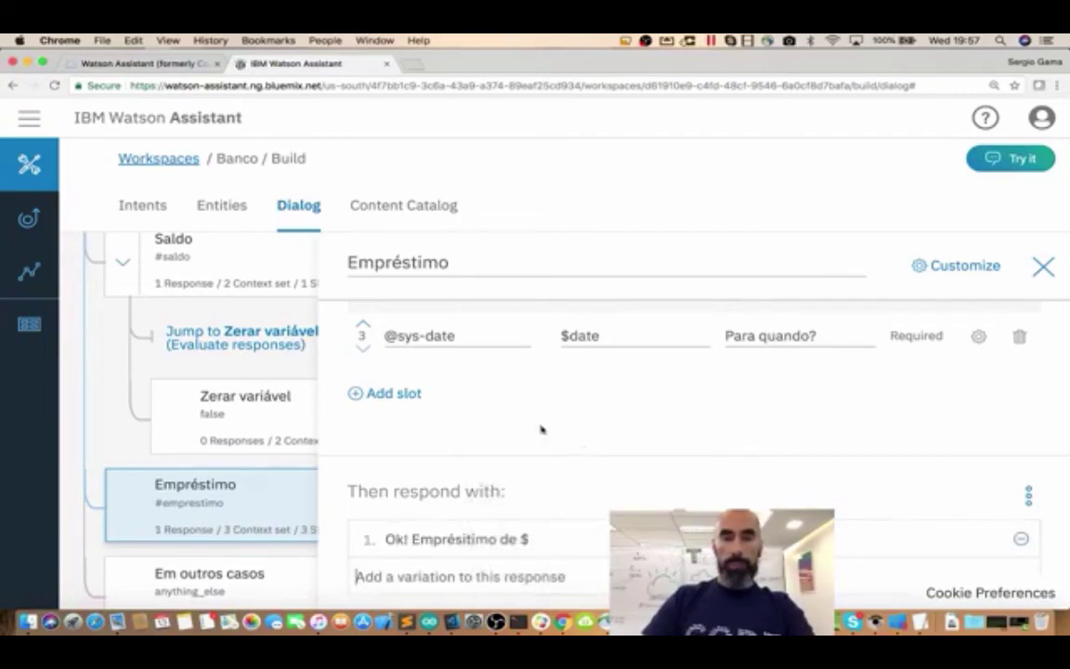
{"action": "scroll", "coordinate": [582, 442], "scroll_direction": "up", "scroll_amount": 1}
{"action": "scroll", "coordinate": [583, 440], "scroll_direction": "up", "scroll_amount": 1}
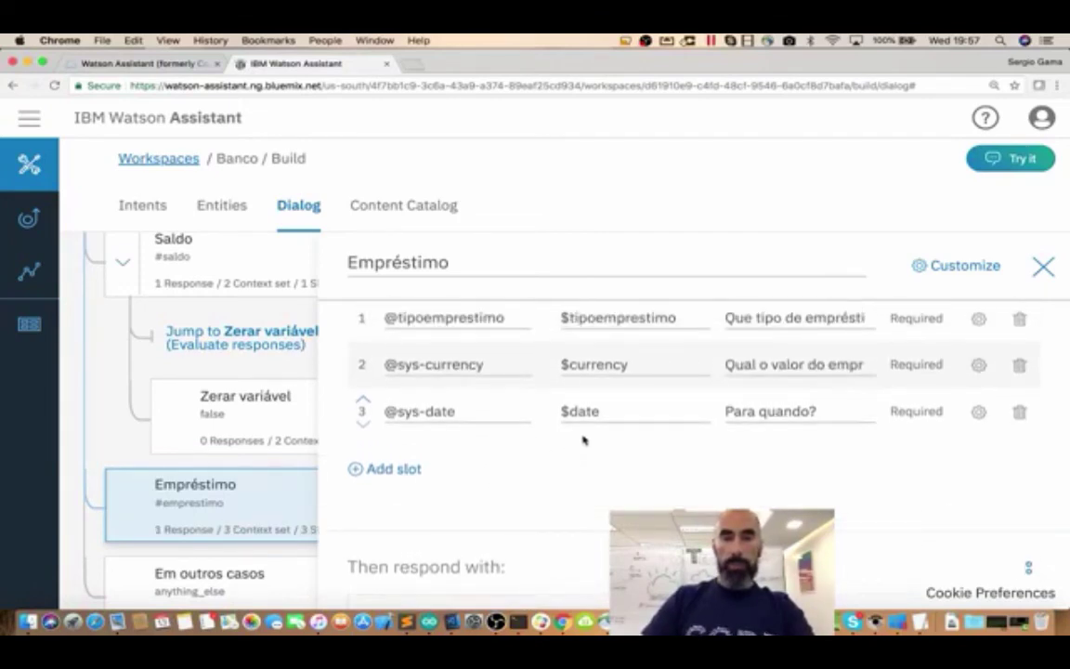
{"action": "scroll", "coordinate": [584, 440], "scroll_direction": "down", "scroll_amount": 1}
{"action": "left_click", "coordinate": [535, 583]}
{"action": "type", "text": "tipoemprest"}
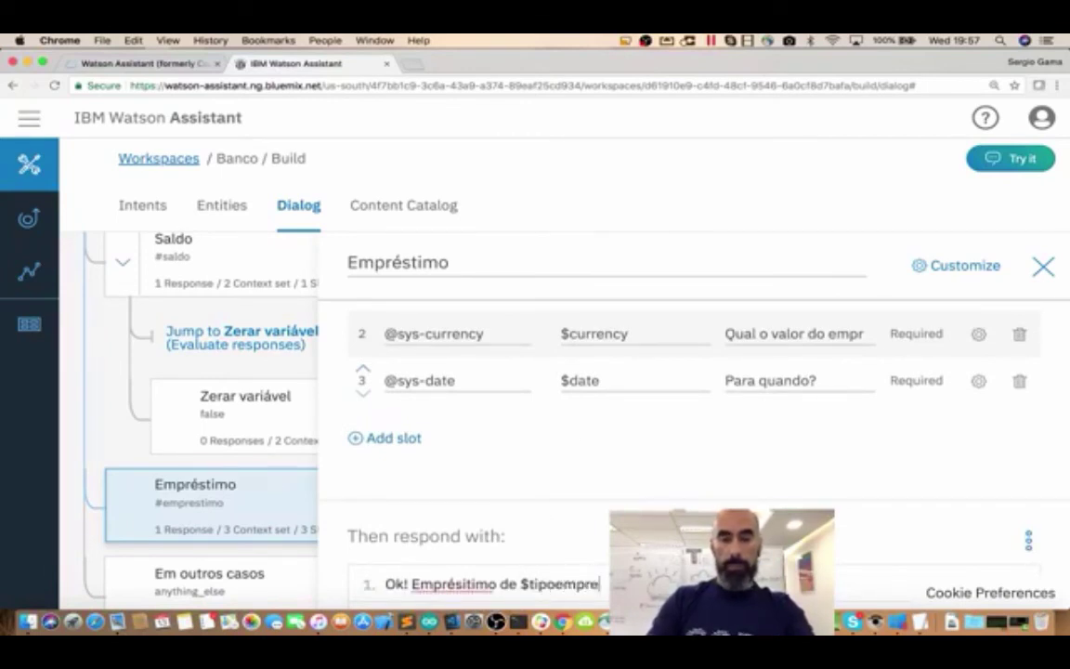
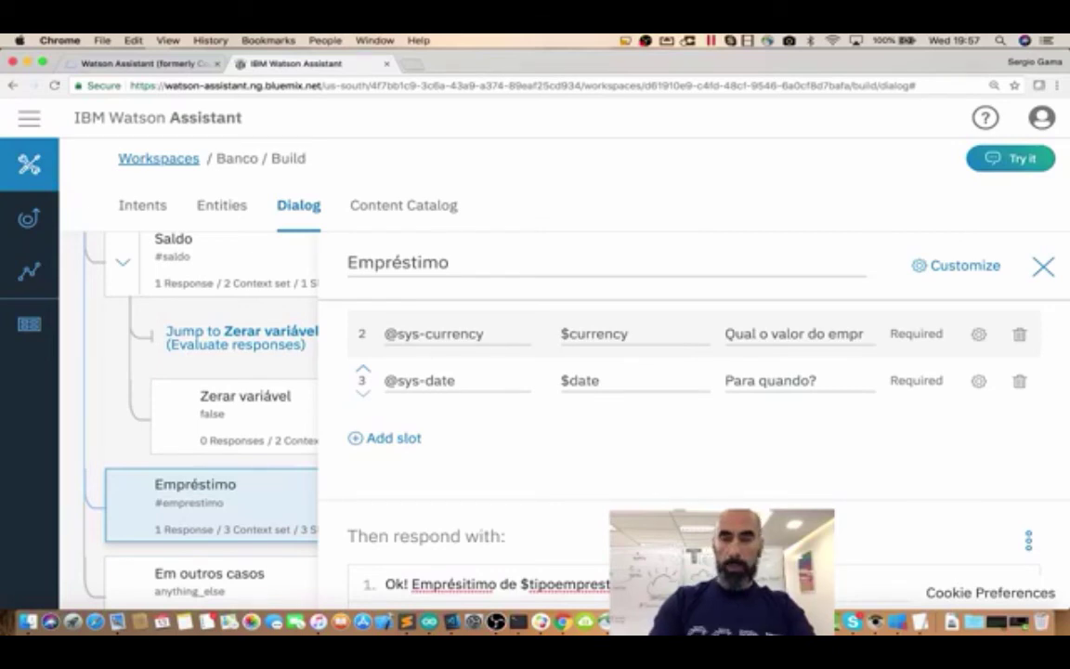
Finish the response with the date variable and "processado com sucesso.", and close the Empréstimo node's editor
{"action": "type", "text": "date"}
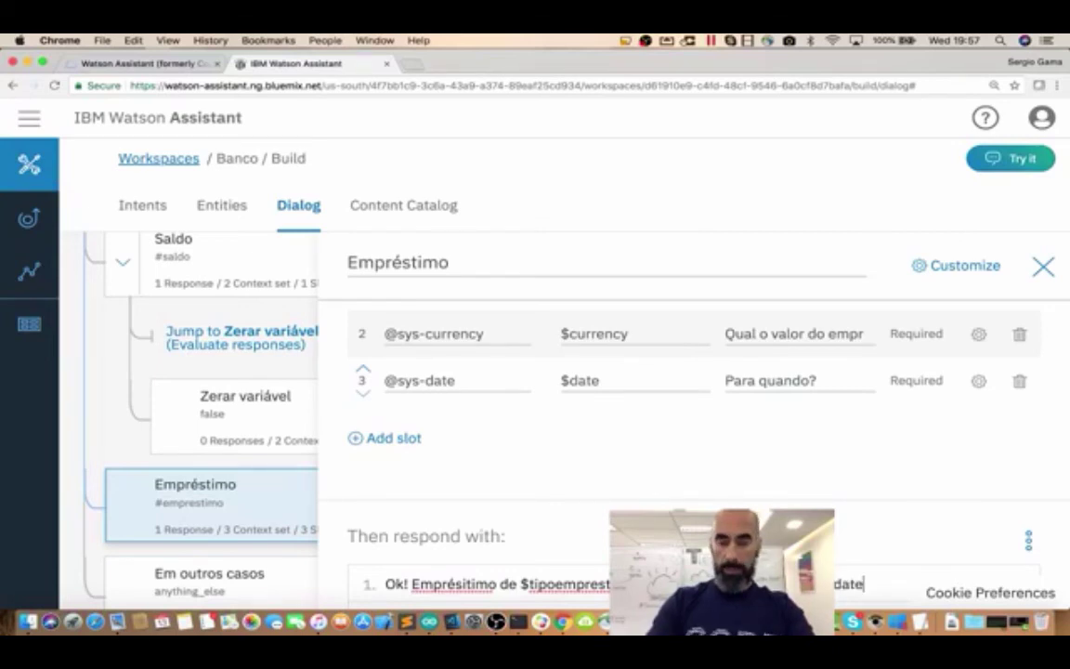
{"action": "type", "text": " v"}
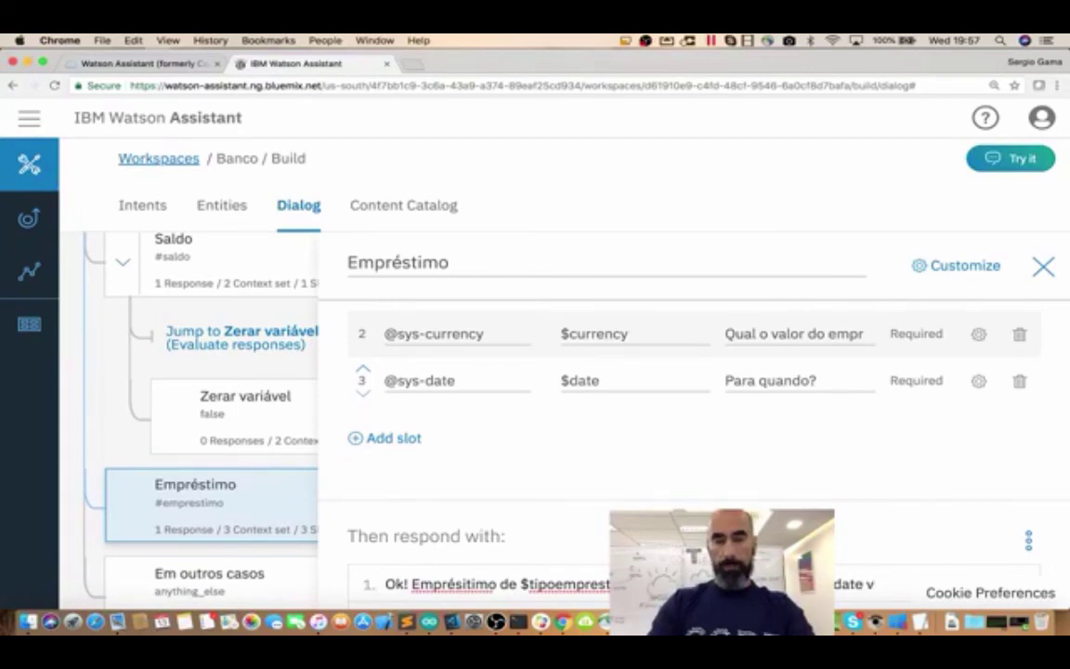
{"action": "key", "text": "BackSpace"}
{"action": "type", "text": "proce"}
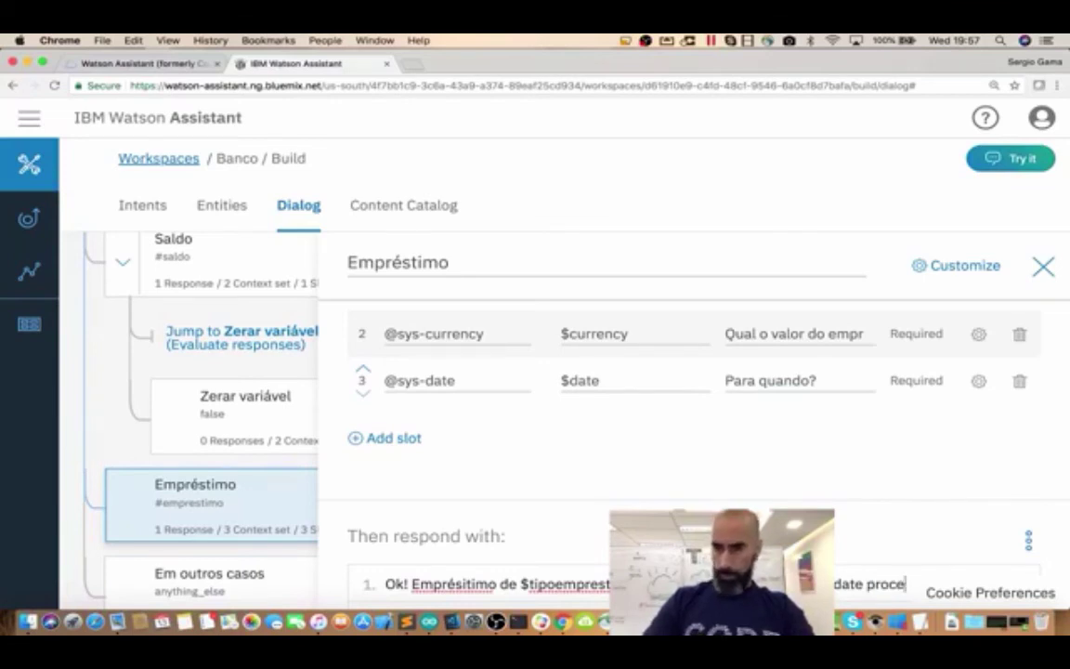
{"action": "type", "text": "ssado com sucesso"}
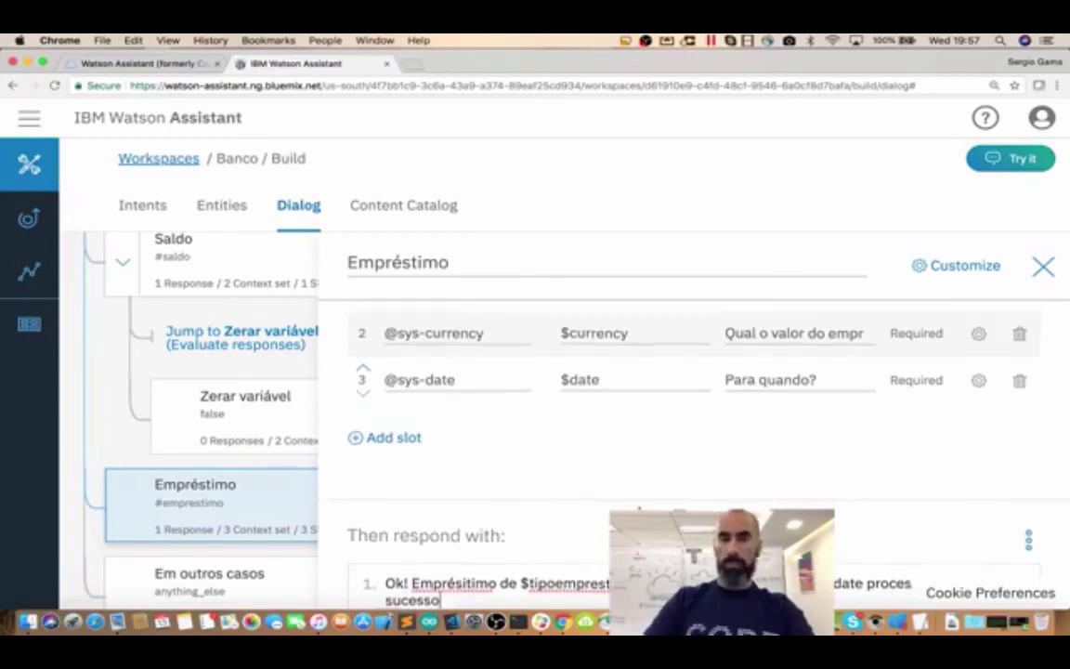
{"action": "type", "text": "."}
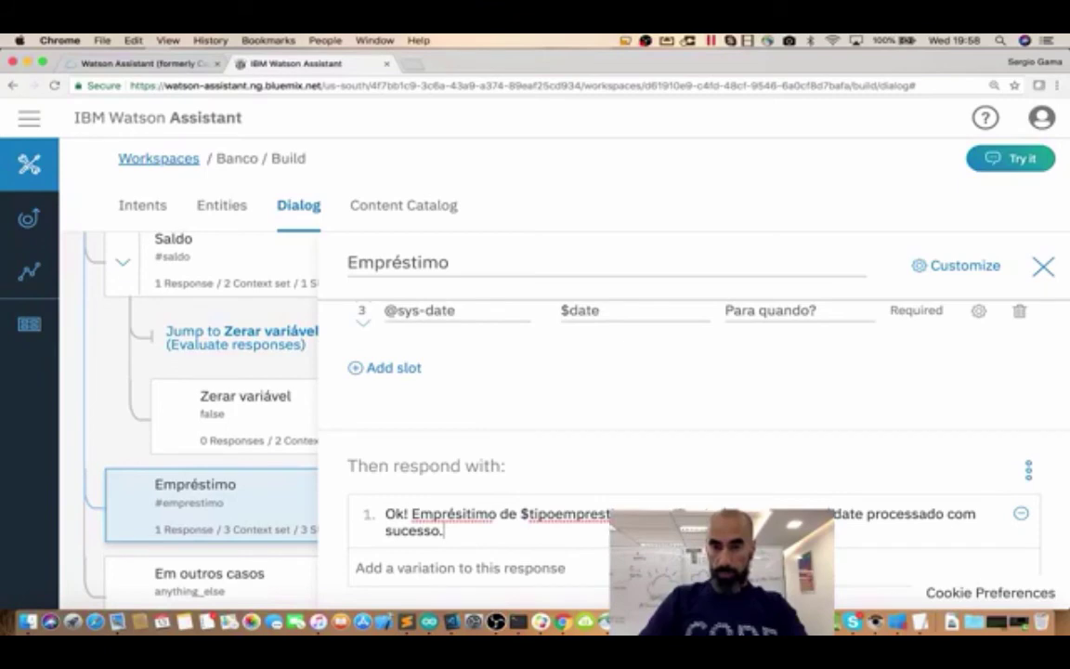
{"action": "scroll", "coordinate": [692, 408], "scroll_direction": "down", "scroll_amount": 3}
{"action": "scroll", "coordinate": [692, 409], "scroll_direction": "up", "scroll_amount": 6}
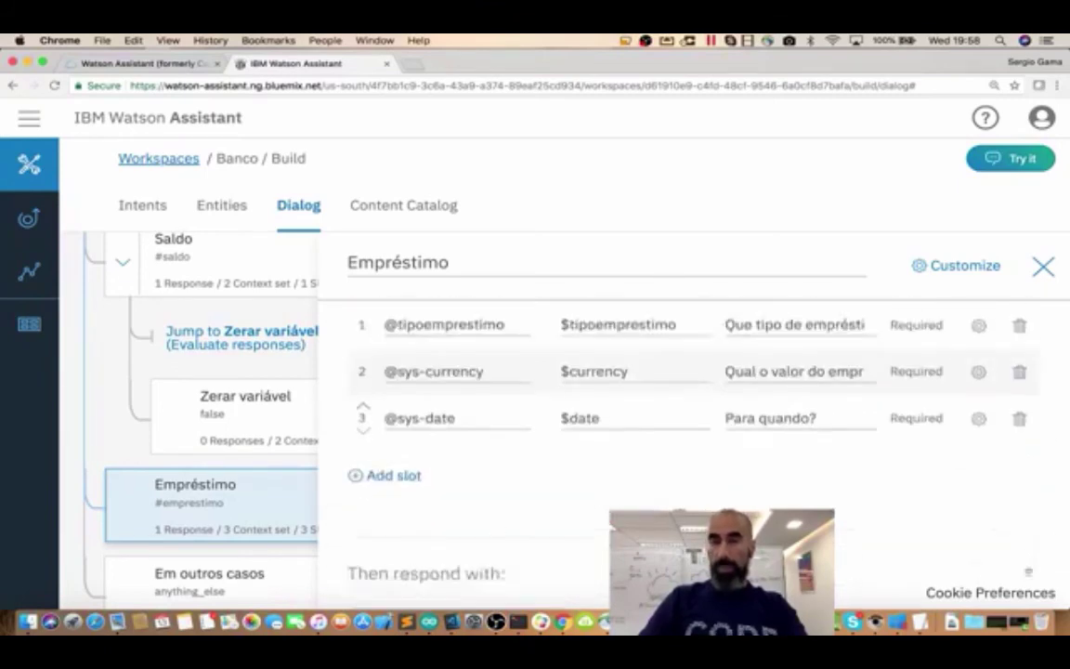
{"action": "scroll", "coordinate": [655, 426], "scroll_direction": "up", "scroll_amount": 1}
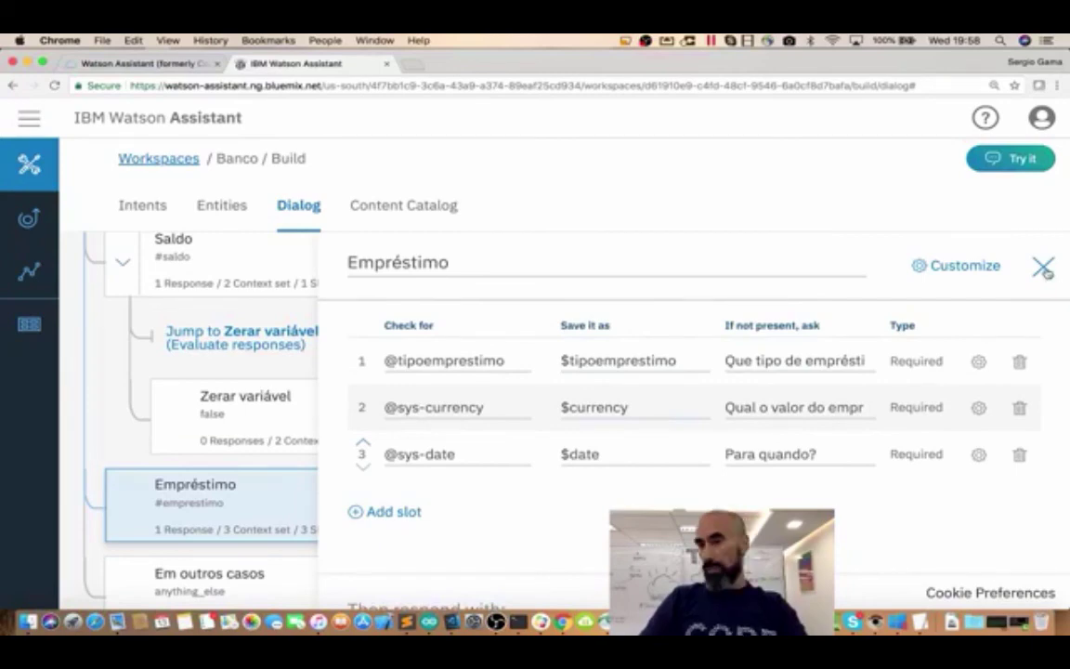
{"action": "scroll", "coordinate": [936, 425], "scroll_direction": "down", "scroll_amount": 2}
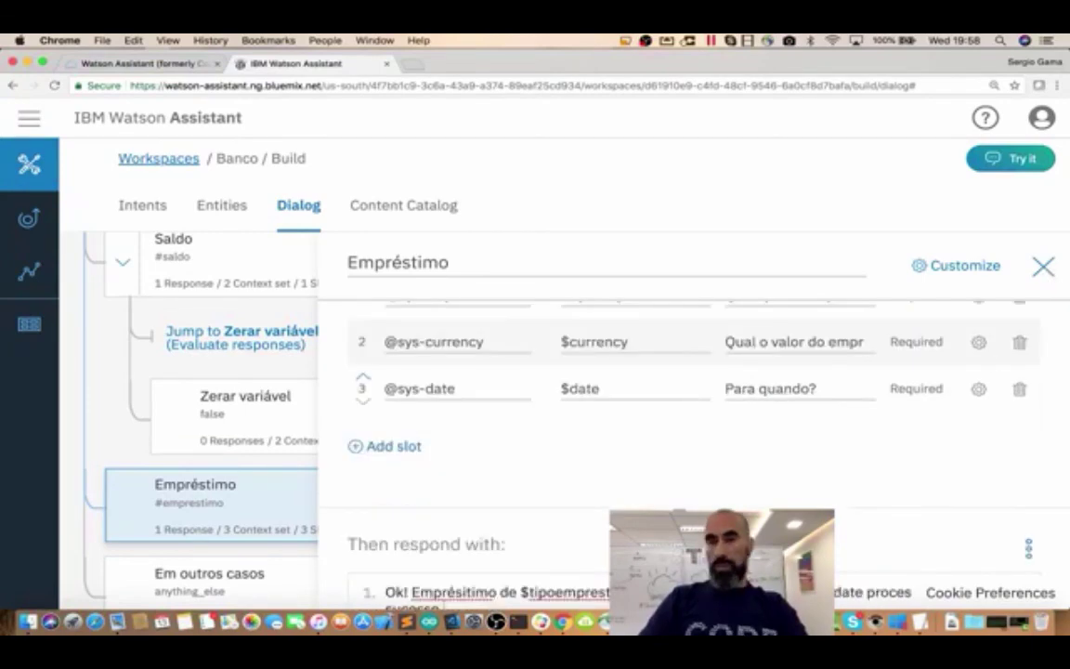
{"action": "left_click", "coordinate": [1043, 267]}
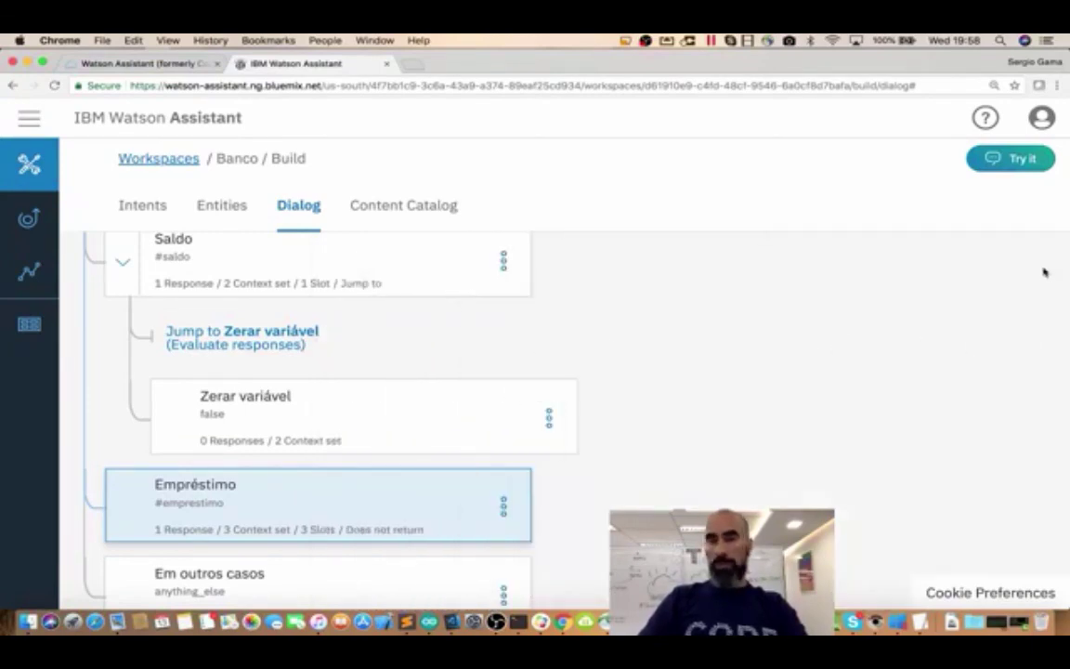
Add a child node under Empréstimo named "Zera variável" with the condition false
{"action": "left_click", "coordinate": [503, 506]}
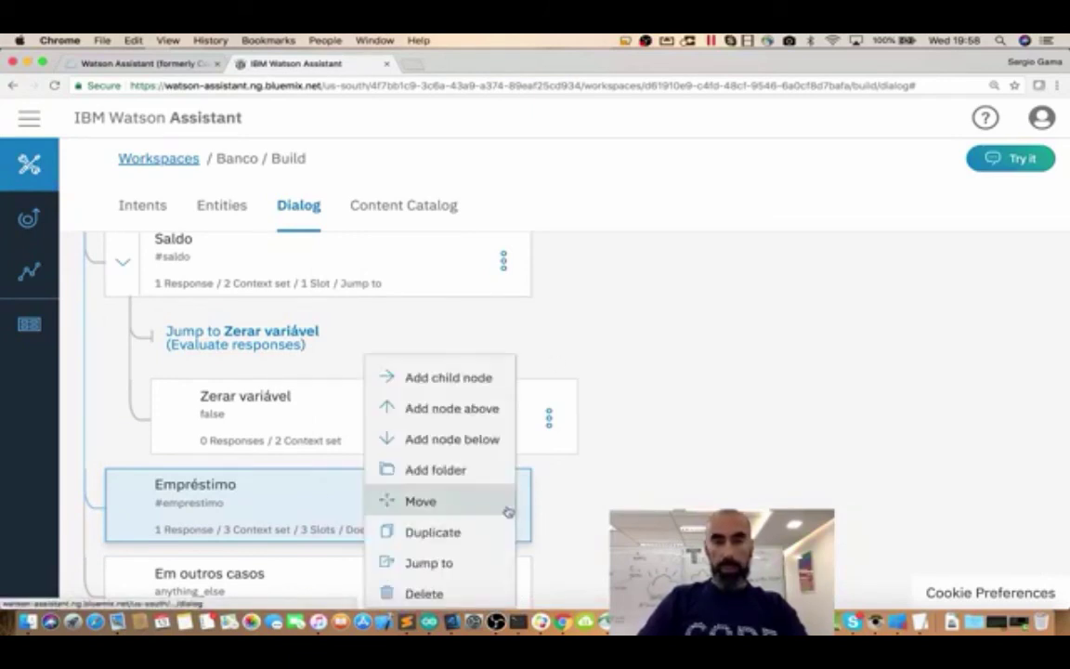
{"action": "left_click", "coordinate": [495, 378]}
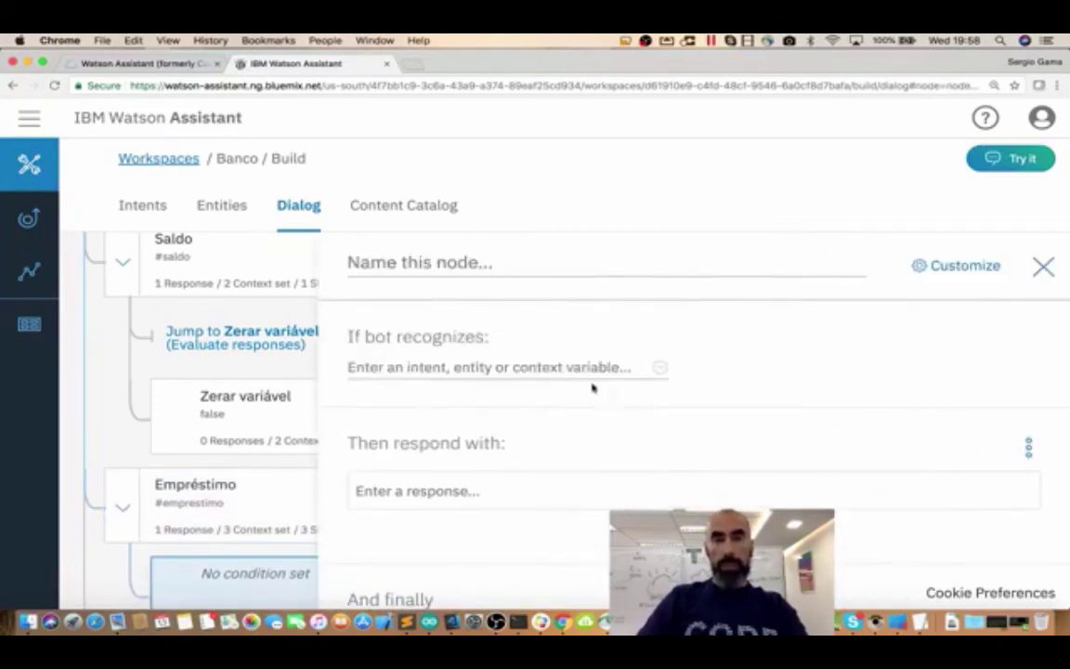
{"action": "left_click", "coordinate": [478, 263]}
{"action": "type", "text": "Zera"}
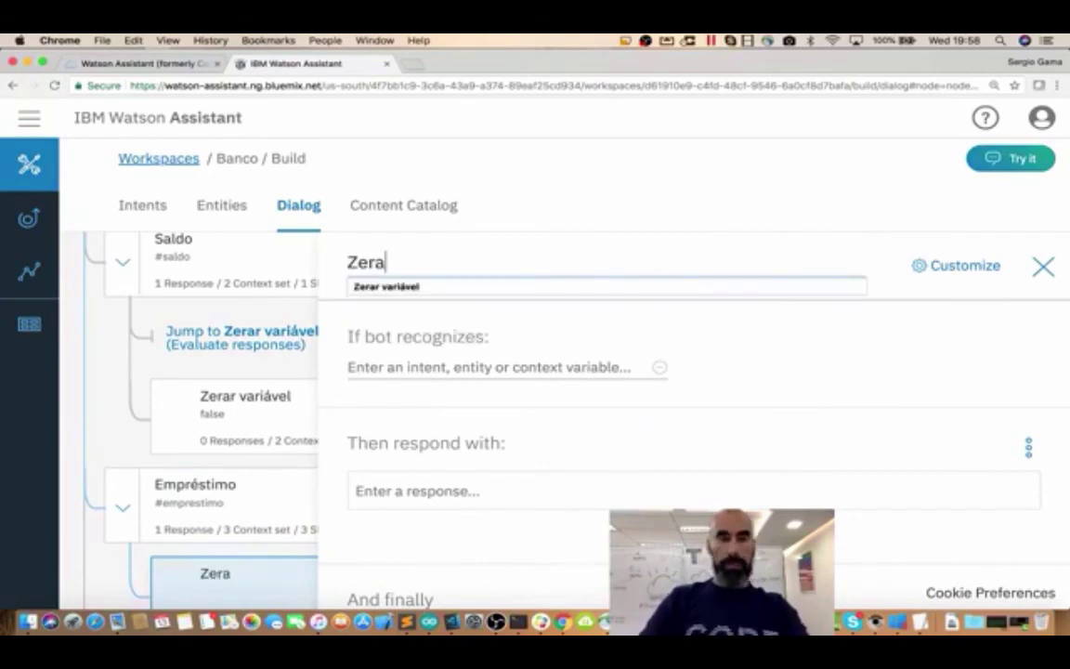
{"action": "type", "text": " variável"}
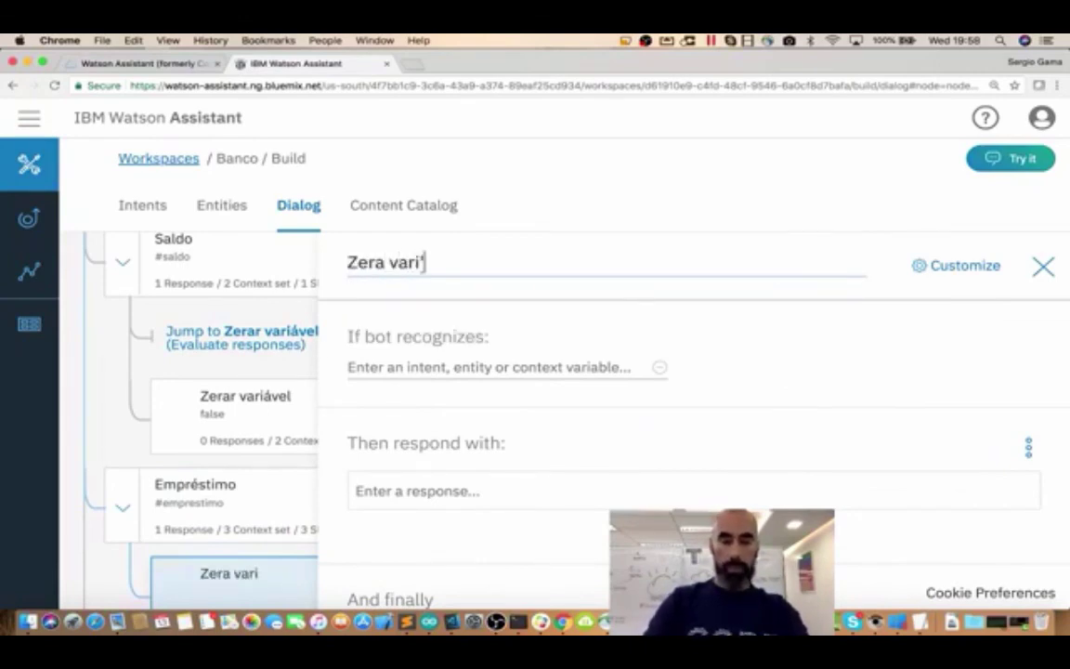
{"action": "left_click", "coordinate": [422, 366]}
{"action": "type", "text": "false"}
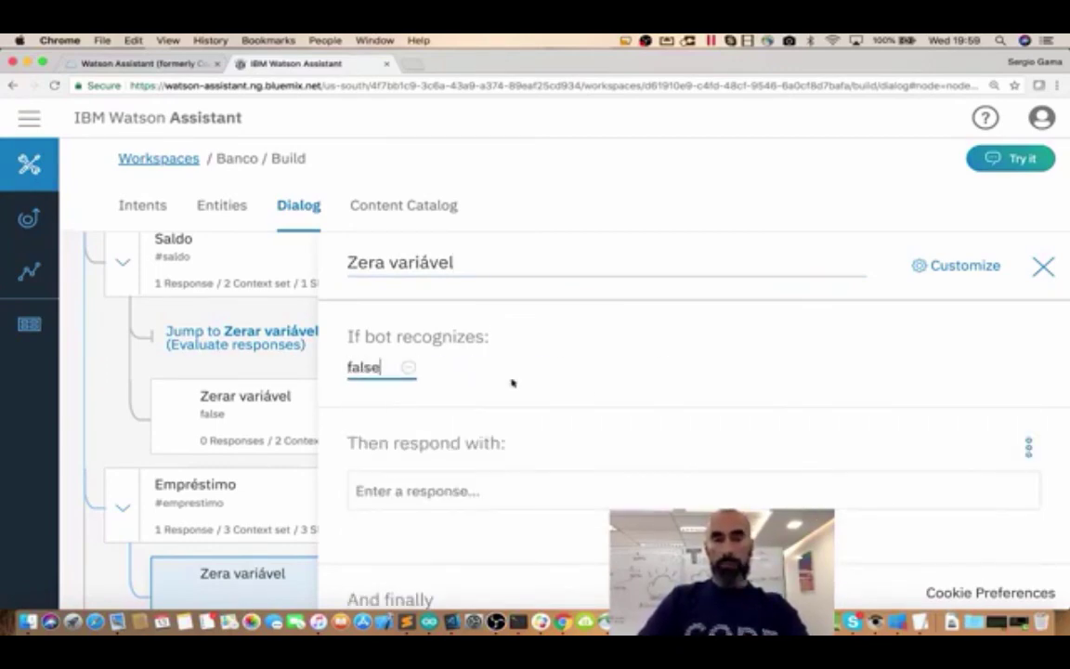
Set the context variables currency and tipoemprestimo to null in the Zera variável node
{"action": "left_click", "coordinate": [1029, 451]}
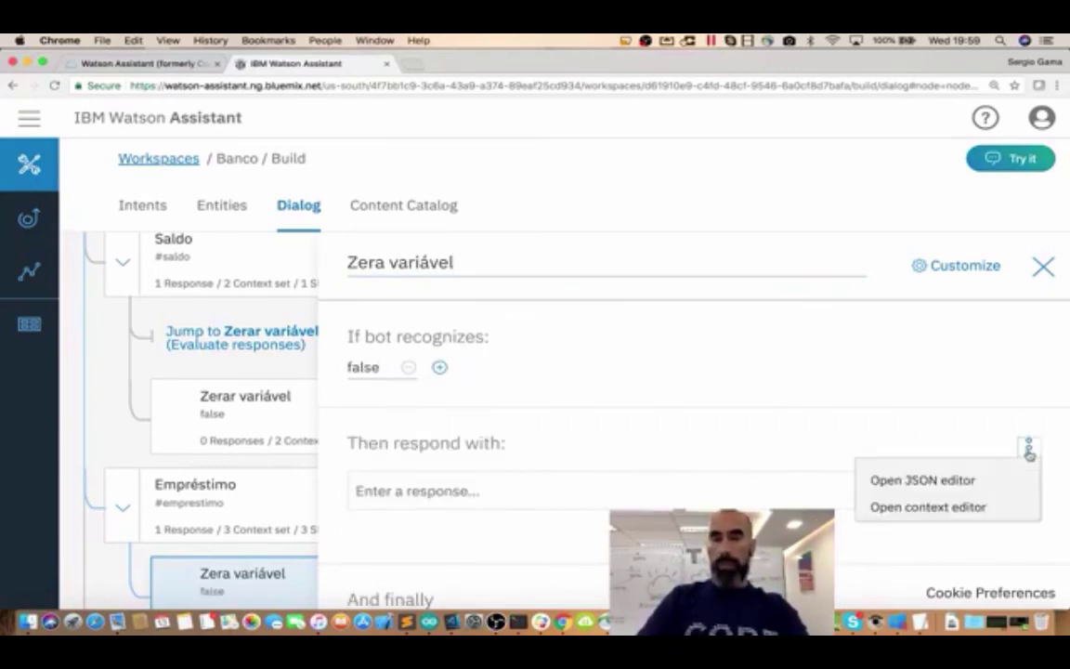
{"action": "left_click", "coordinate": [910, 511]}
{"action": "left_click", "coordinate": [509, 516]}
{"action": "type", "text": "currency"}
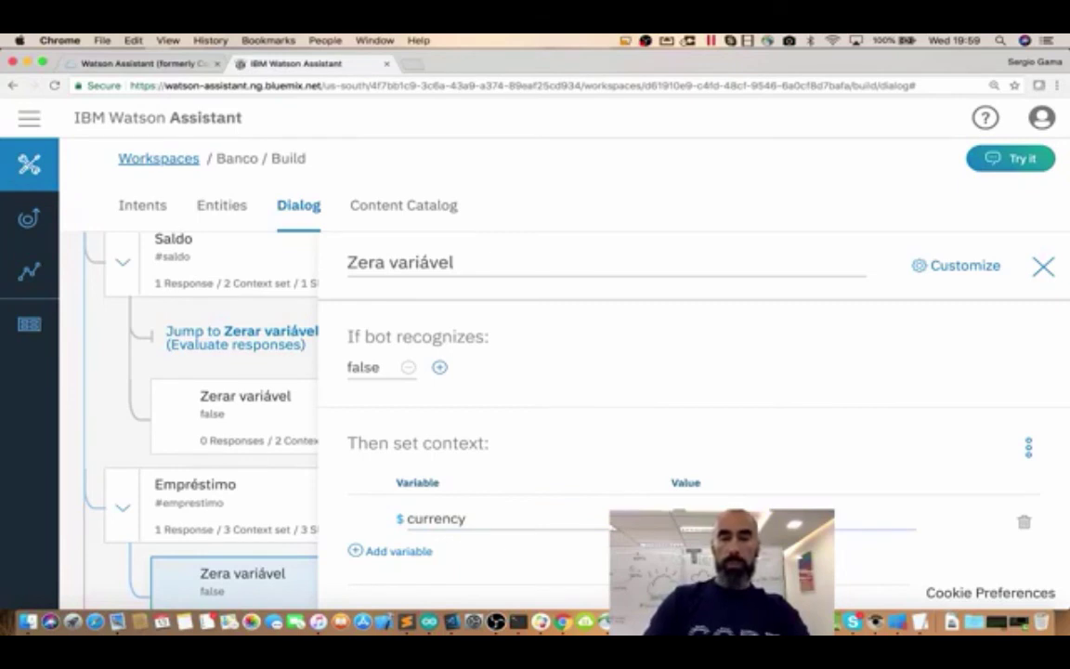
{"action": "left_click", "coordinate": [381, 552]}
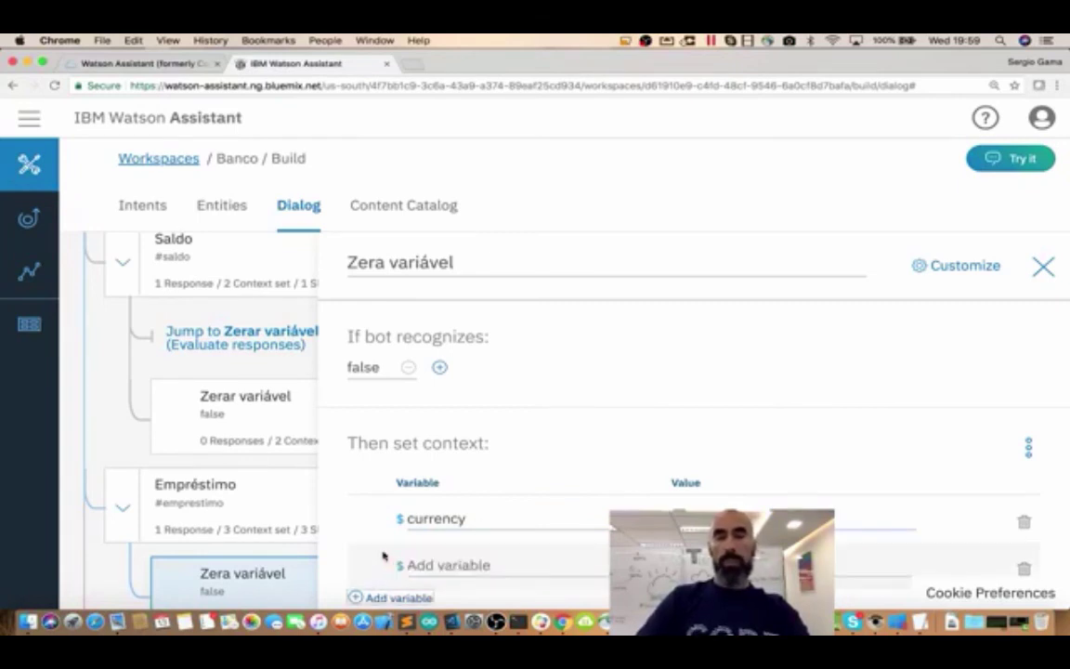
{"action": "left_click", "coordinate": [439, 558]}
{"action": "type", "text": "tipoe"}
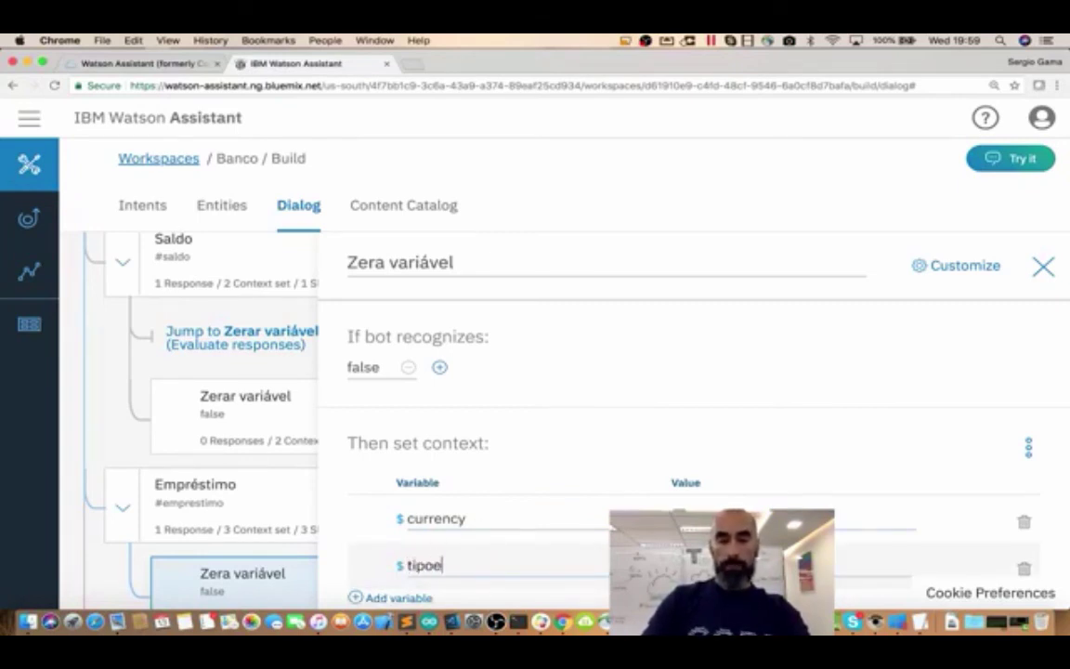
{"action": "type", "text": "mprestimo"}
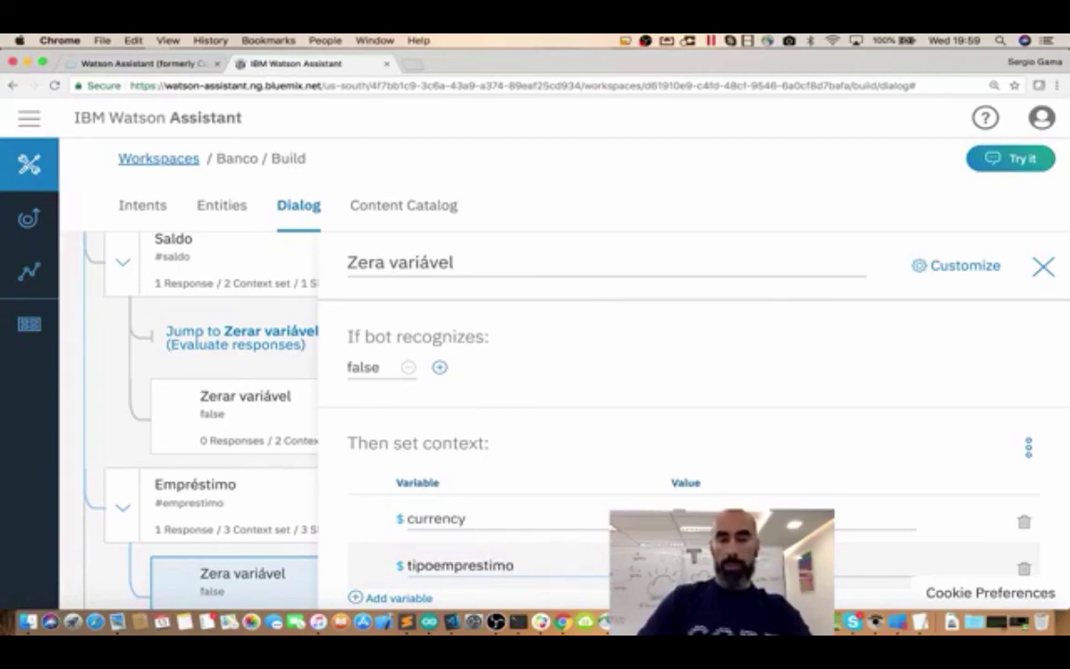
Add a third context variable named date to the Zera variável node
{"action": "scroll", "coordinate": [394, 507], "scroll_direction": "down", "scroll_amount": 2}
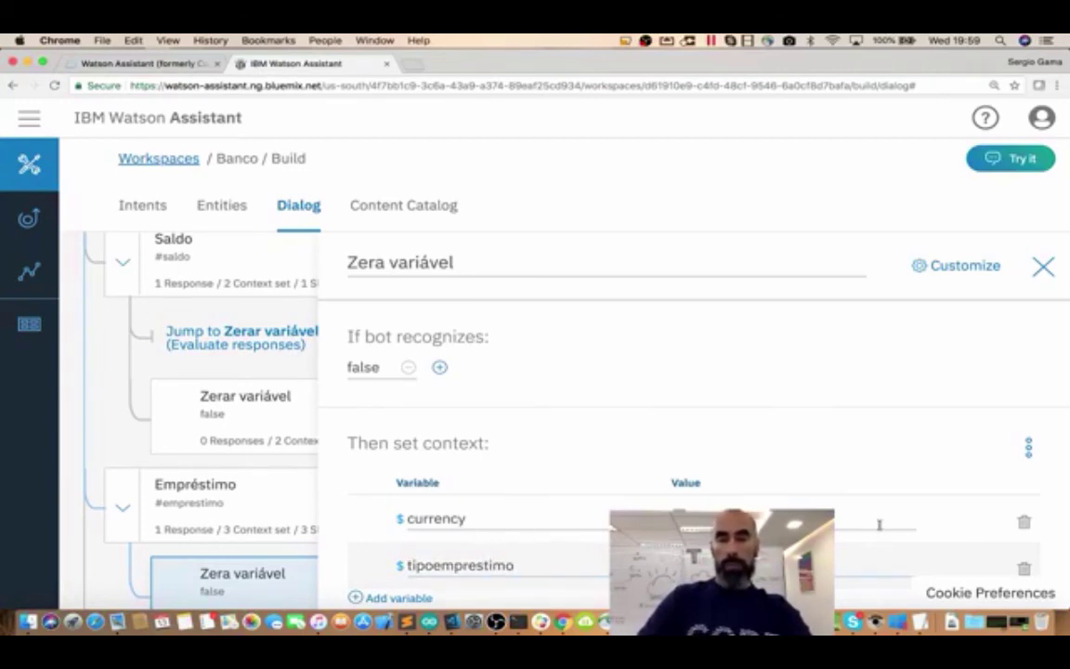
{"action": "left_click", "coordinate": [392, 502]}
{"action": "left_click", "coordinate": [423, 514]}
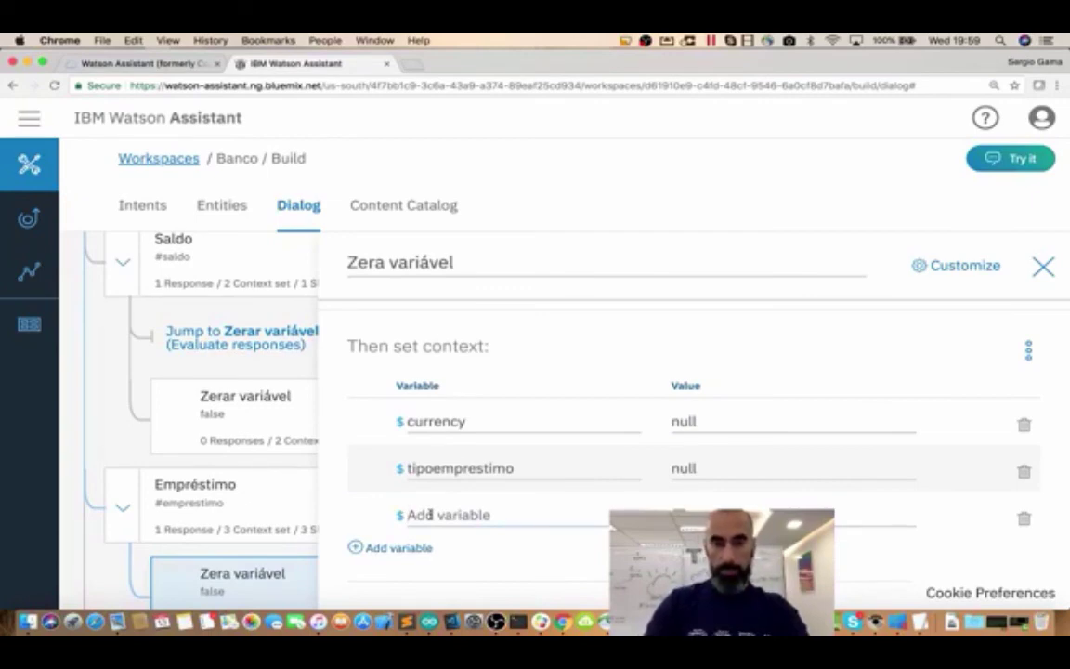
{"action": "type", "text": "date"}
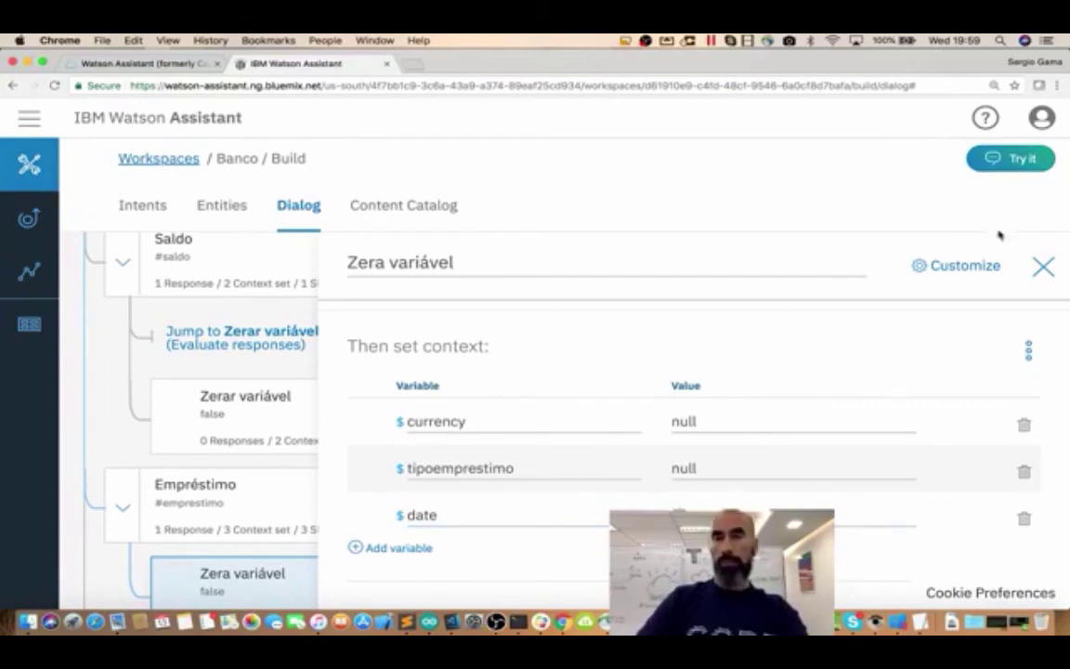
Close the Zera variável editor and make the Empréstimo node jump to Zera variável with the Respond option
{"action": "left_click", "coordinate": [1043, 266]}
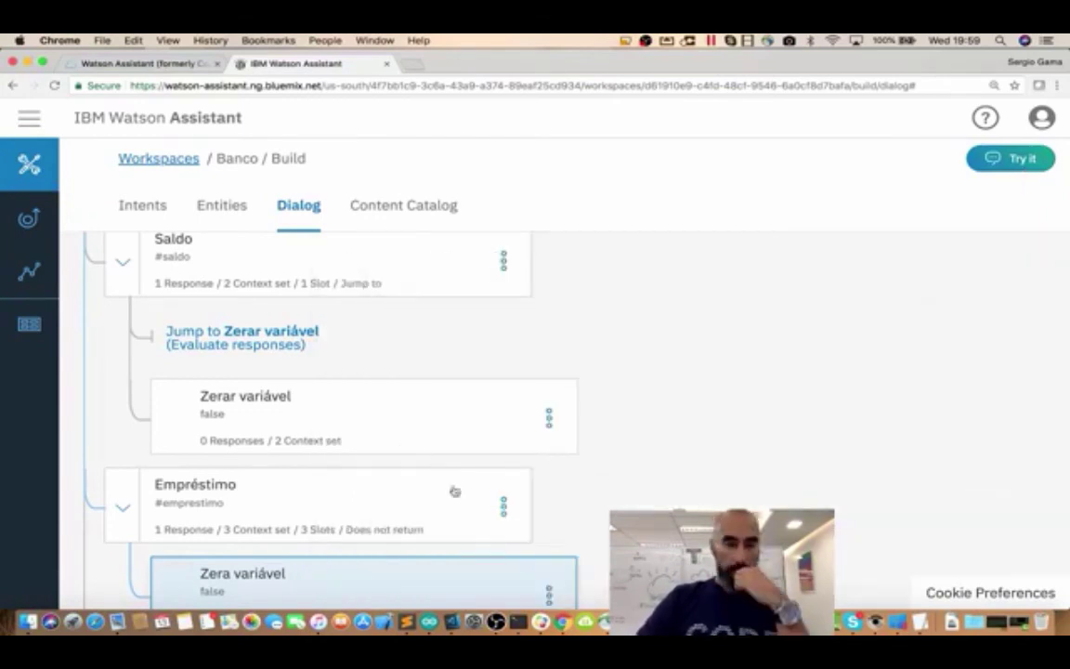
{"action": "scroll", "coordinate": [422, 456], "scroll_direction": "down", "scroll_amount": 3}
{"action": "left_click", "coordinate": [504, 419]}
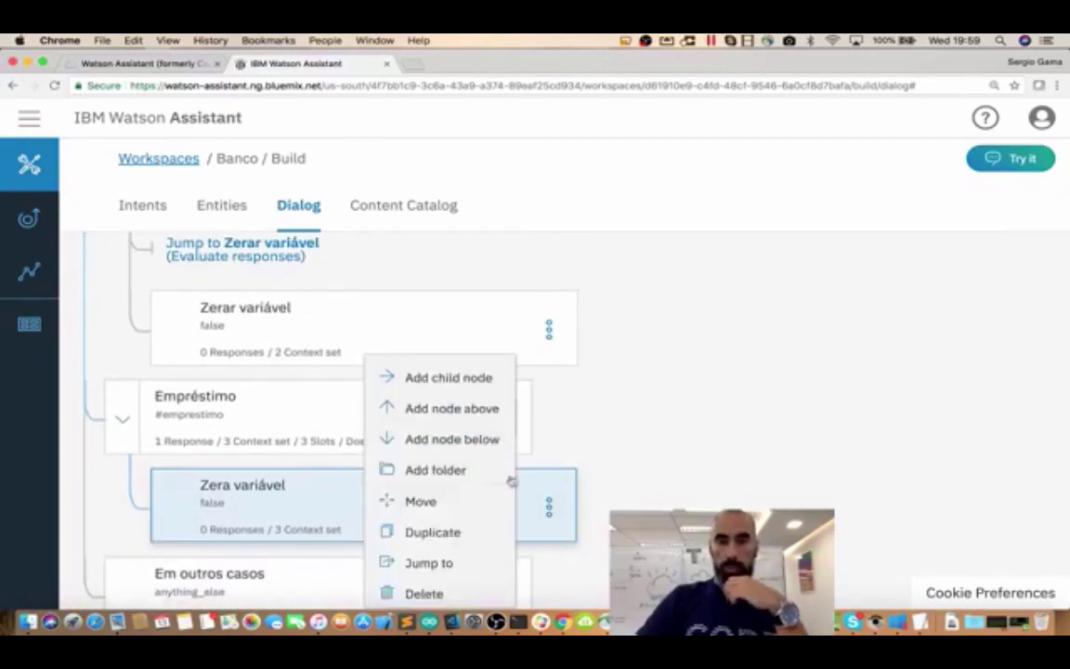
{"action": "left_click", "coordinate": [448, 569]}
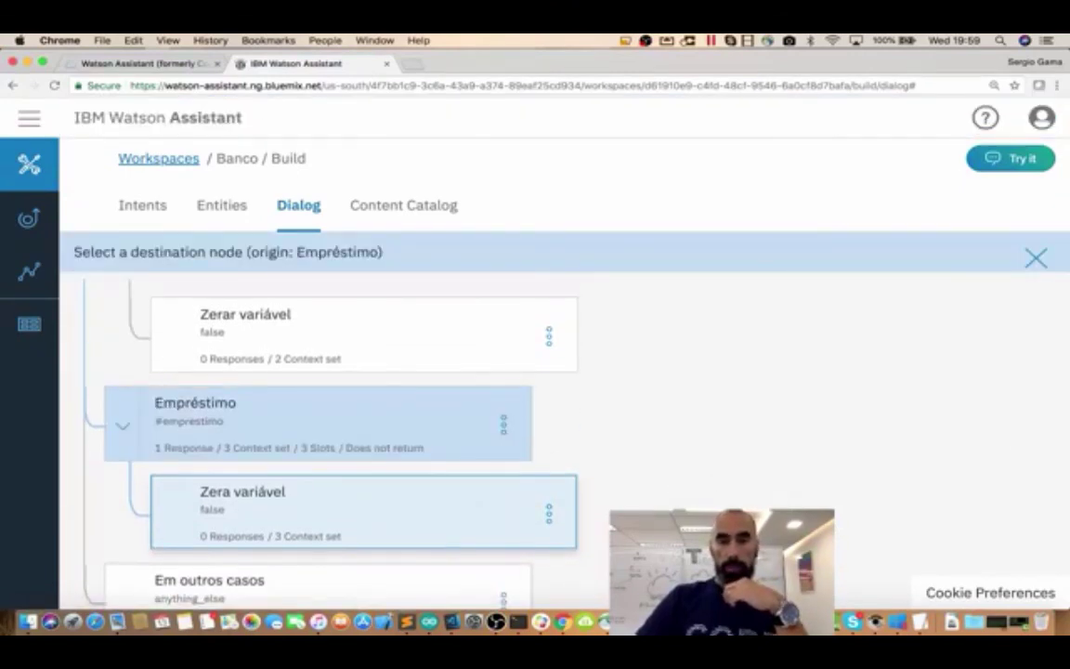
{"action": "scroll", "coordinate": [432, 466], "scroll_direction": "down", "scroll_amount": 2}
{"action": "left_click", "coordinate": [404, 465]}
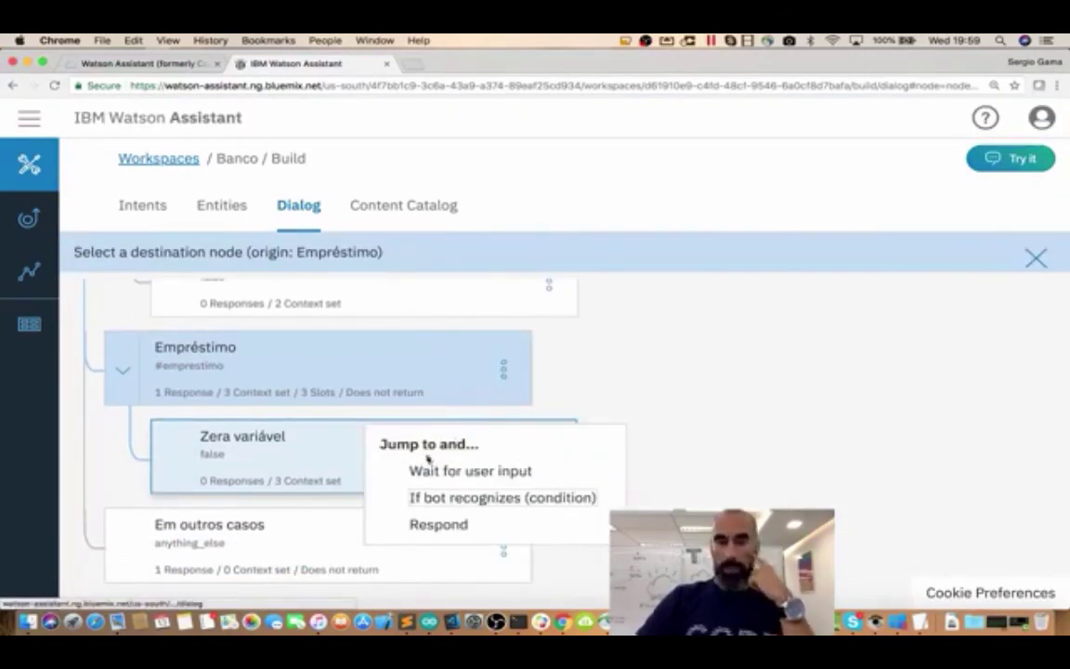
{"action": "left_click", "coordinate": [439, 526]}
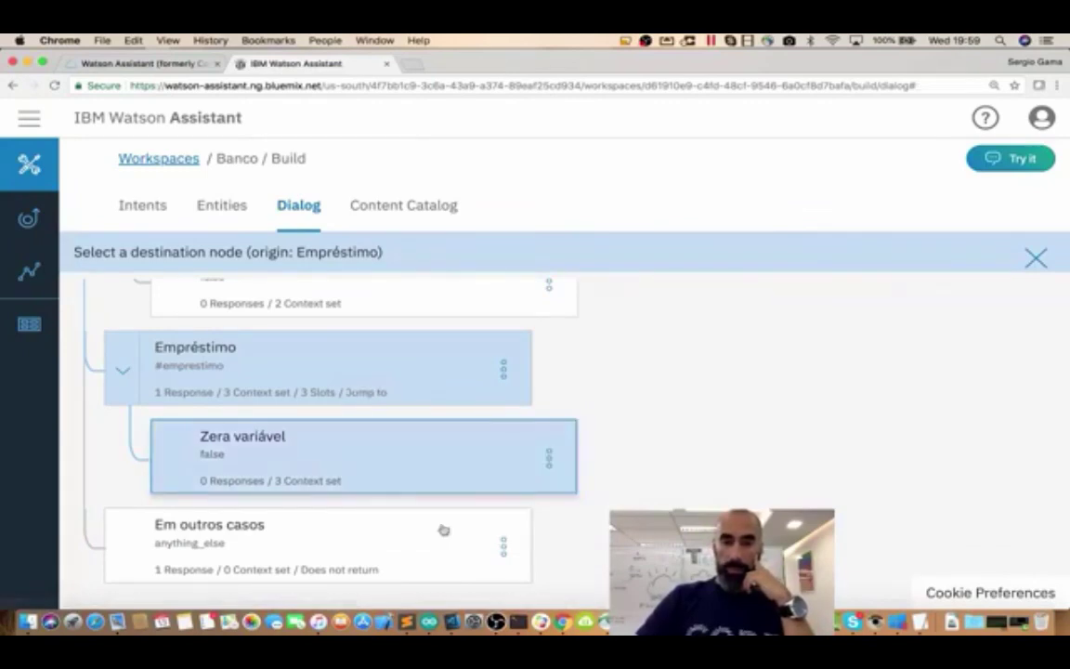
{"action": "scroll", "coordinate": [693, 442], "scroll_direction": "down", "scroll_amount": 2}
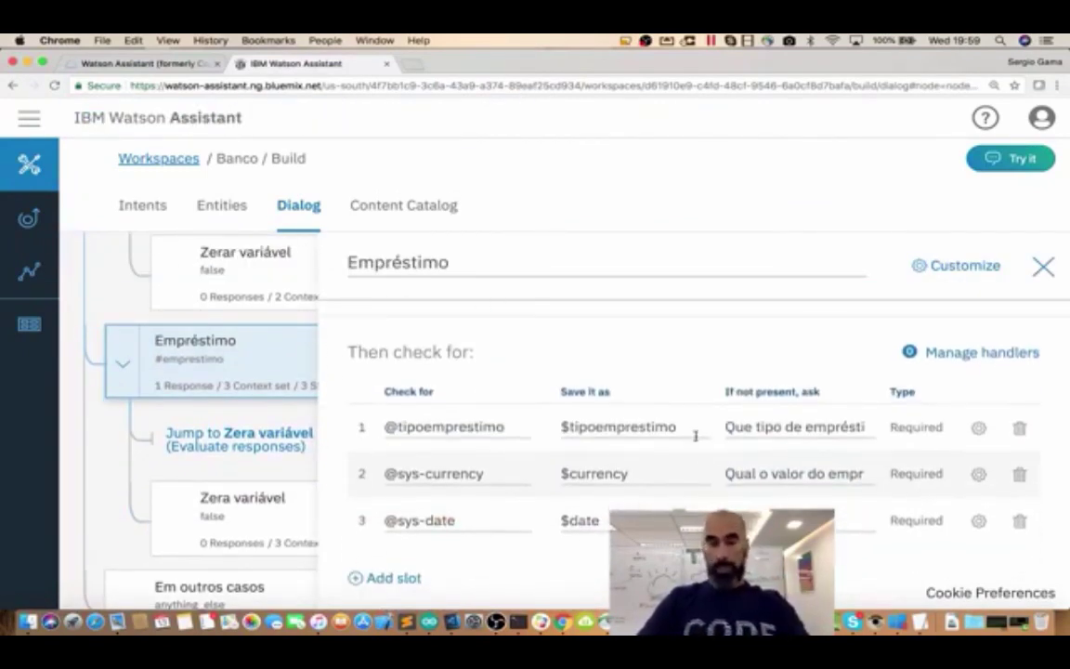
{"action": "left_click", "coordinate": [1042, 268]}
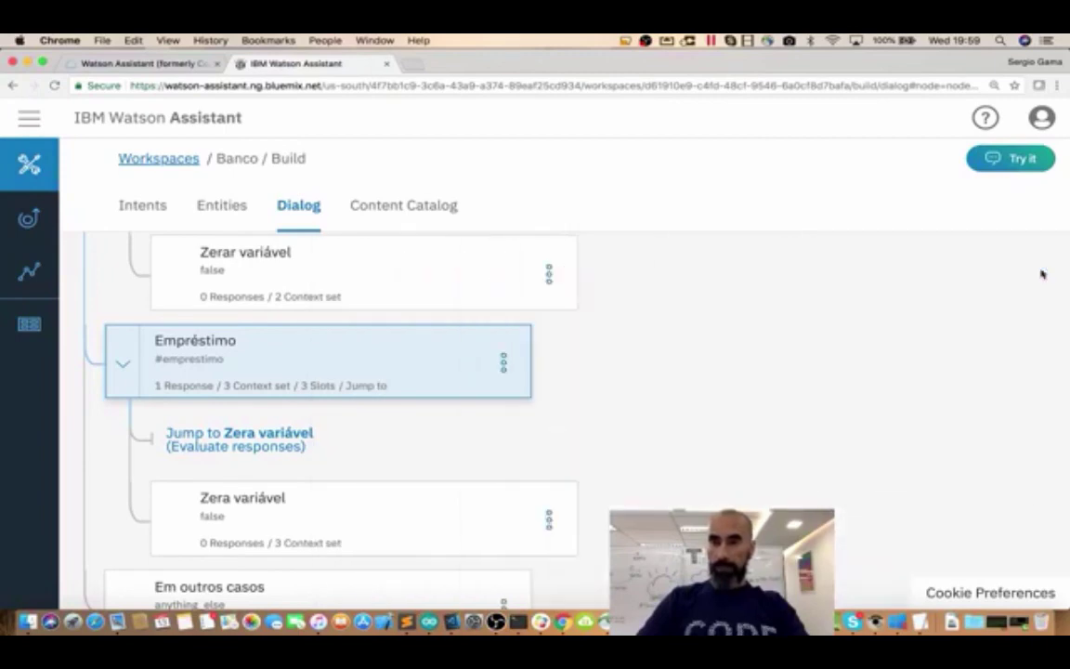
Open the test chat, clear the previous conversation and send the greeting "olá"
{"action": "left_click", "coordinate": [1012, 160]}
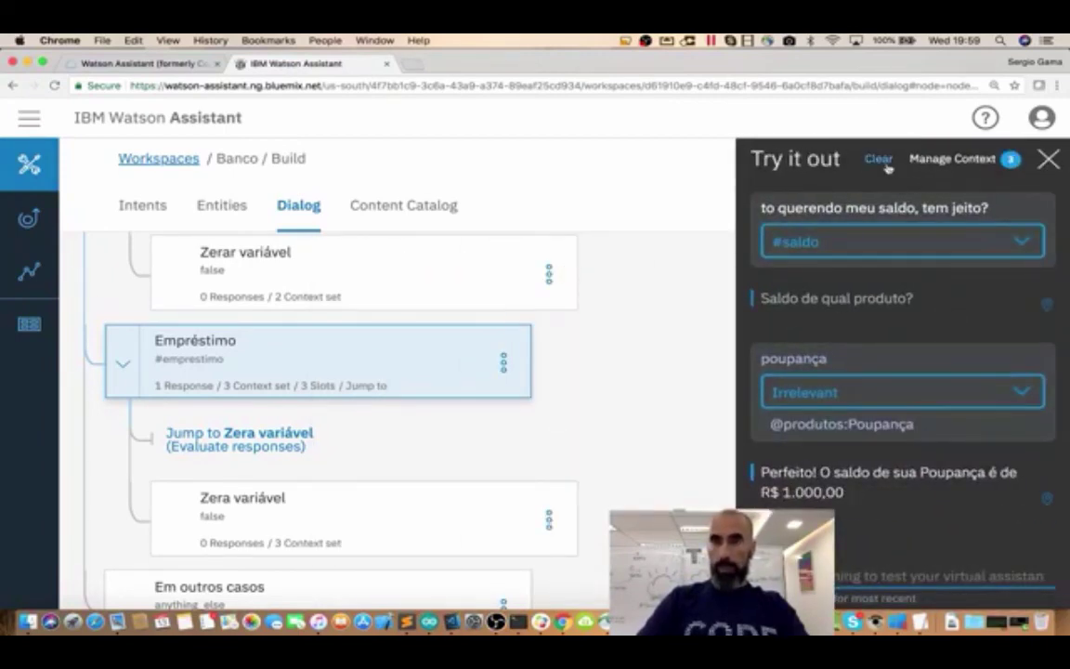
{"action": "left_click", "coordinate": [878, 159]}
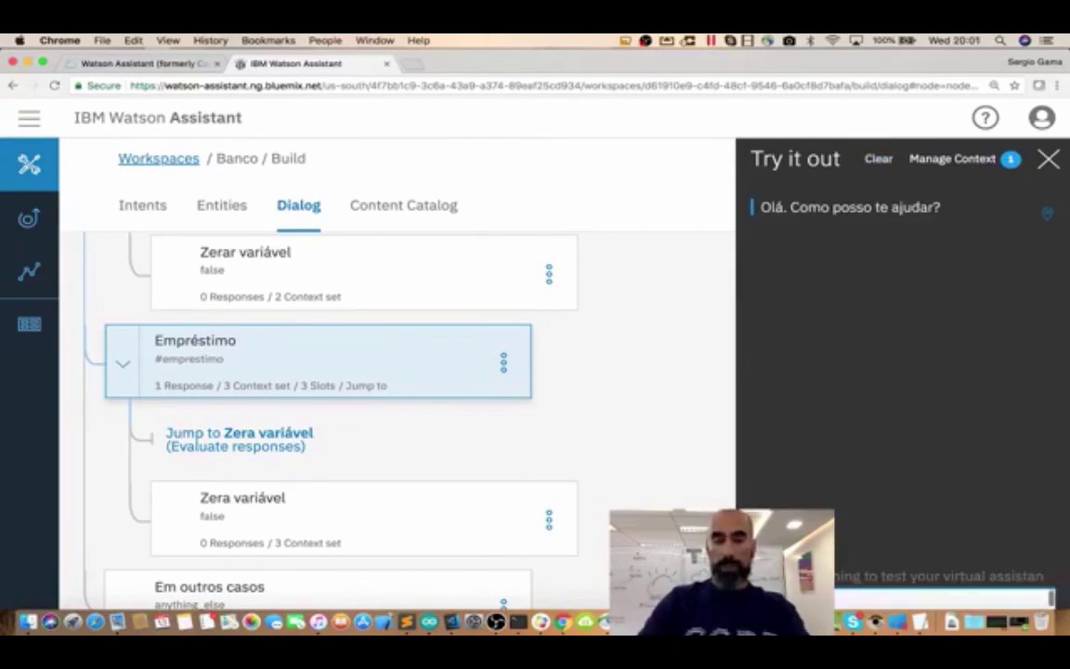
{"action": "left_click", "coordinate": [929, 597]}
{"action": "type", "text": "olá"}
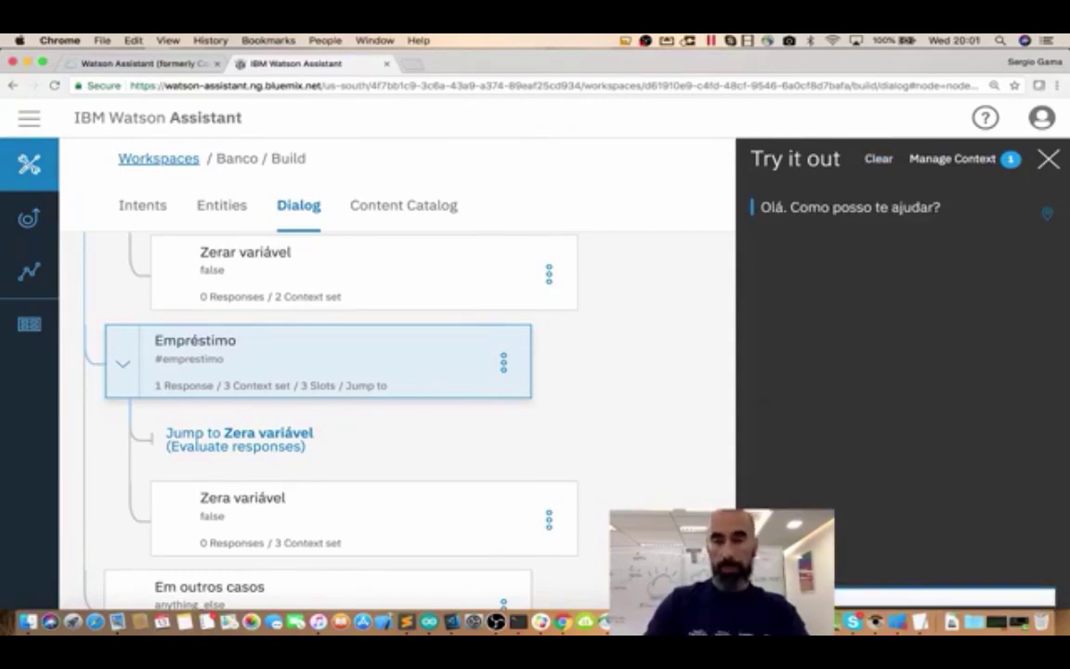
{"action": "key", "text": "Return"}
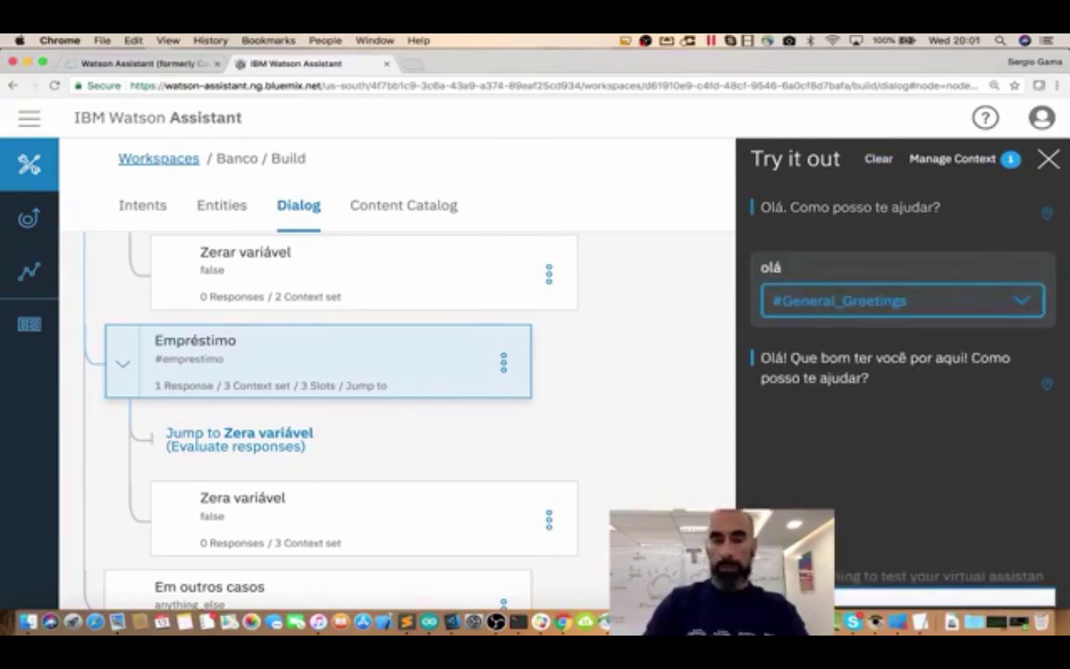
Test the balance request by sending "qual o saldo de meu conta" in the test chat
{"action": "left_click", "coordinate": [929, 598]}
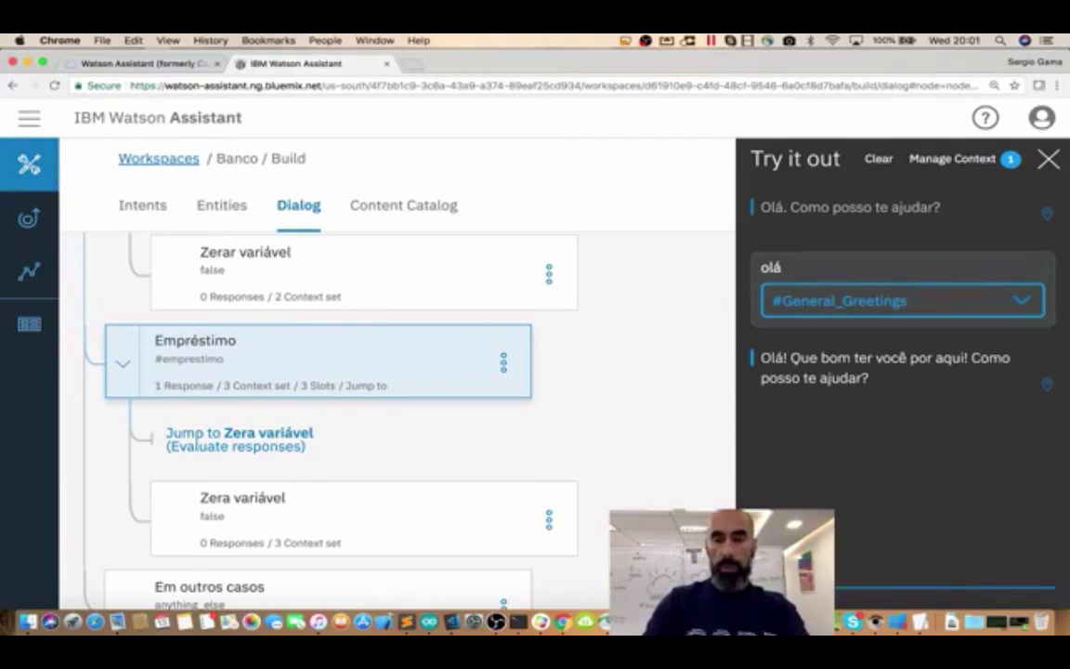
{"action": "type", "text": "de meu "}
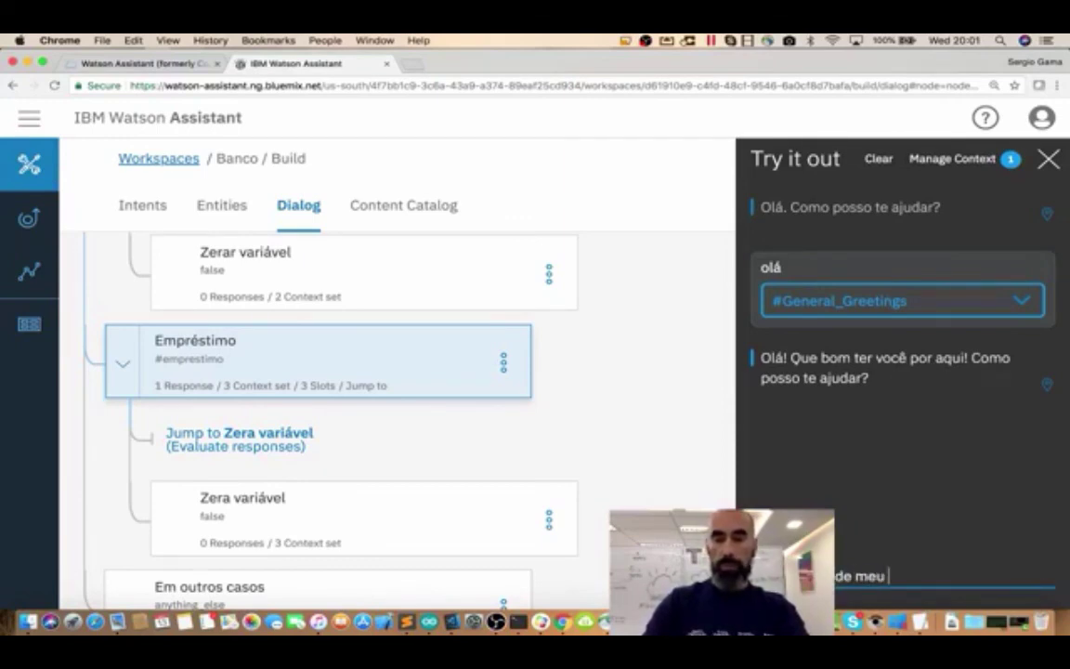
{"action": "type", "text": "conta"}
{"action": "key", "text": "Return"}
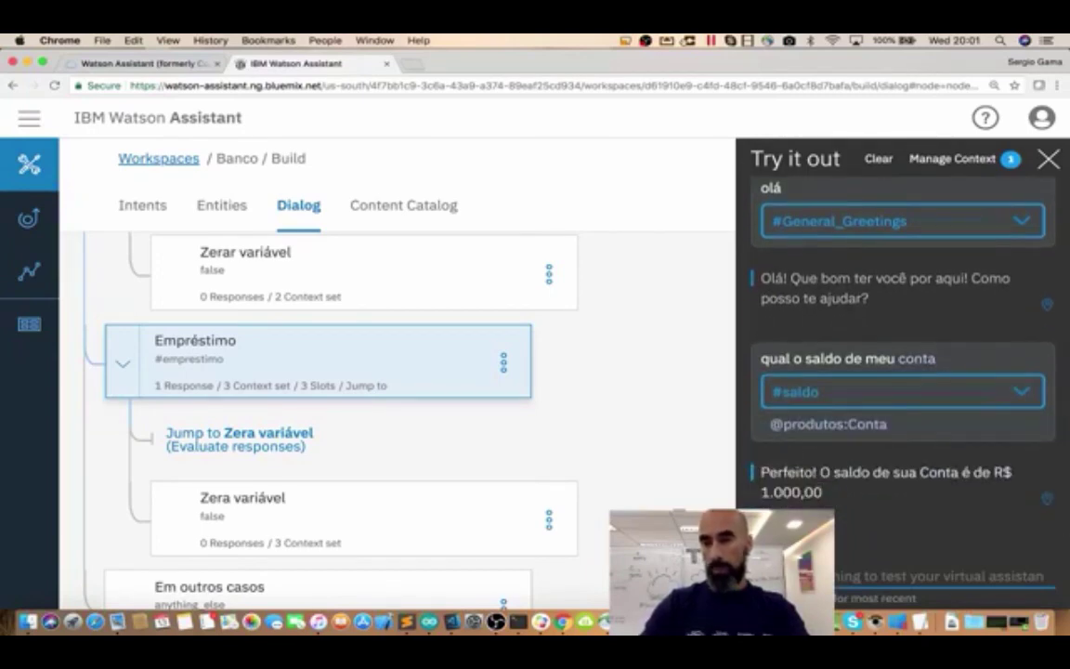
Request a loan in the test chat with "humm.. Preciso de um empréstimo então" and answer the loan type with "pessoal pode ser?"
{"action": "type", "text": "q"}
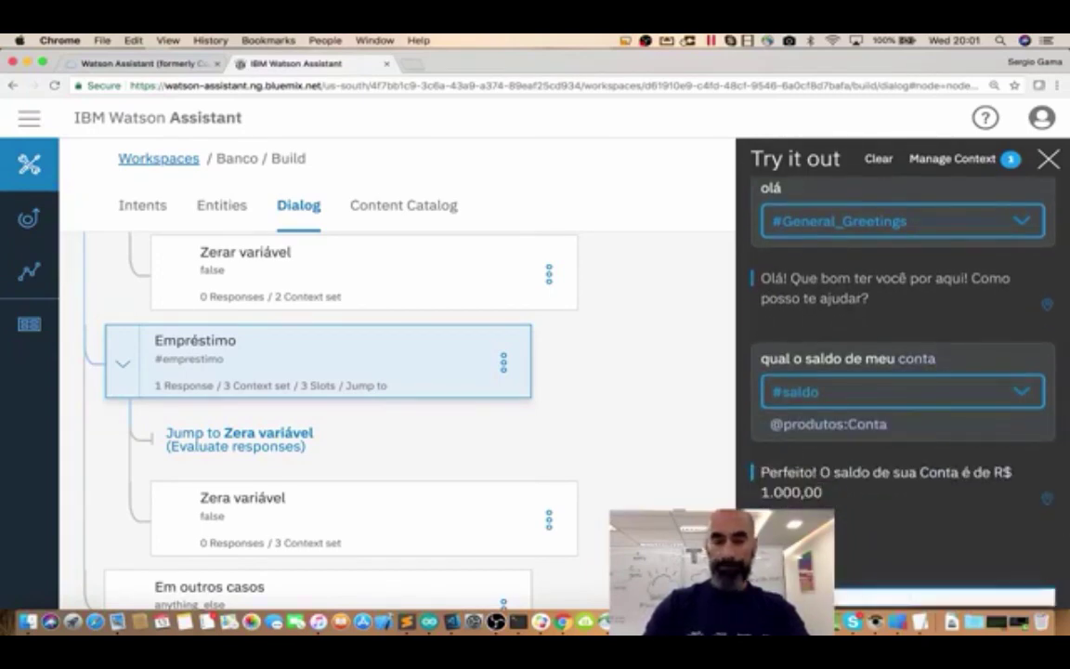
{"action": "type", "text": "iso de um empréstimo então"}
{"action": "key", "text": "Return"}
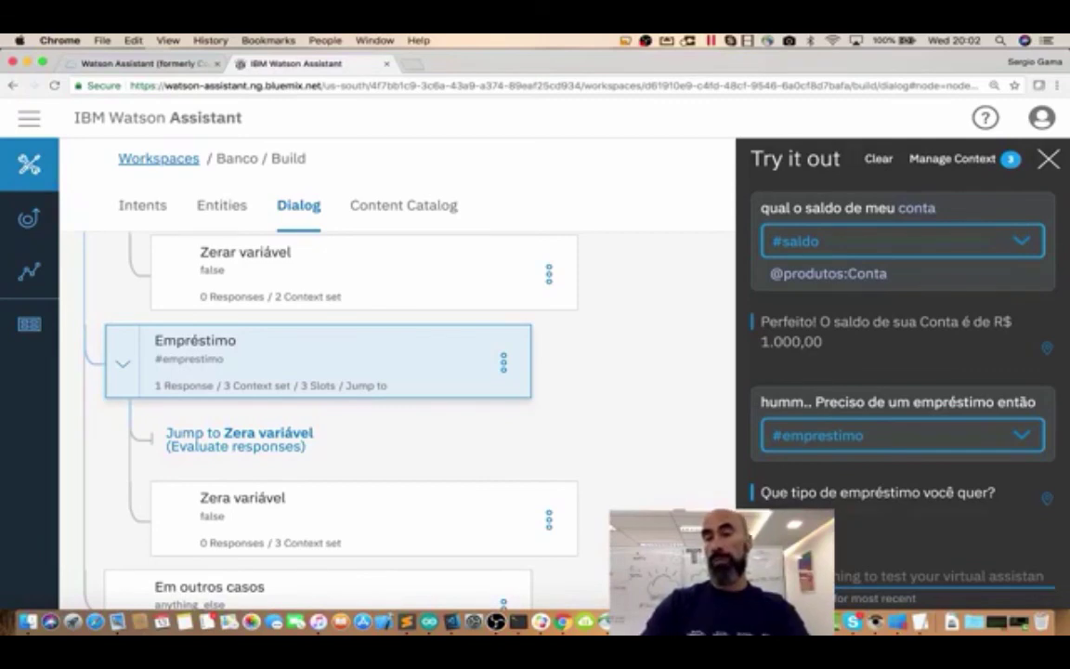
{"action": "type", "text": "pod"}
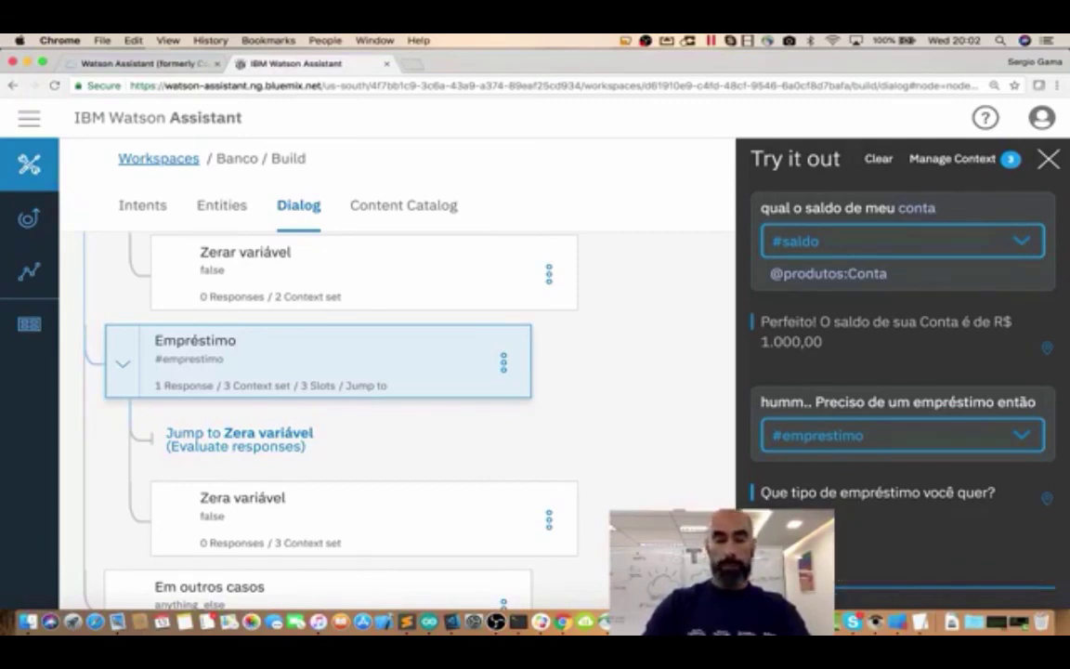
{"action": "type", "text": "e ser"}
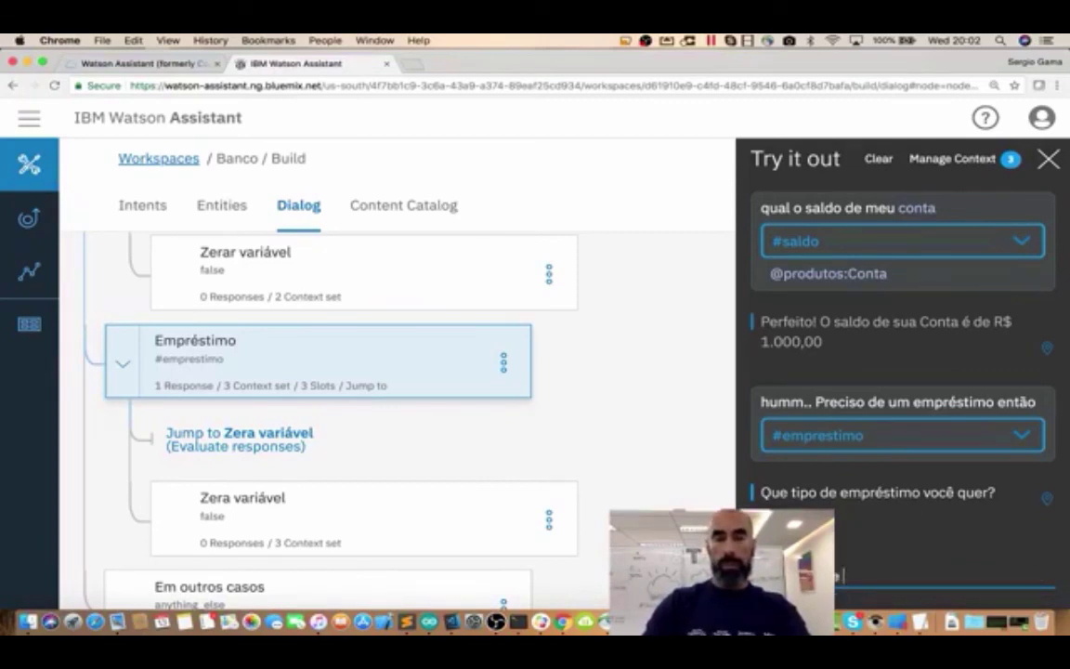
{"action": "type", "text": "?"}
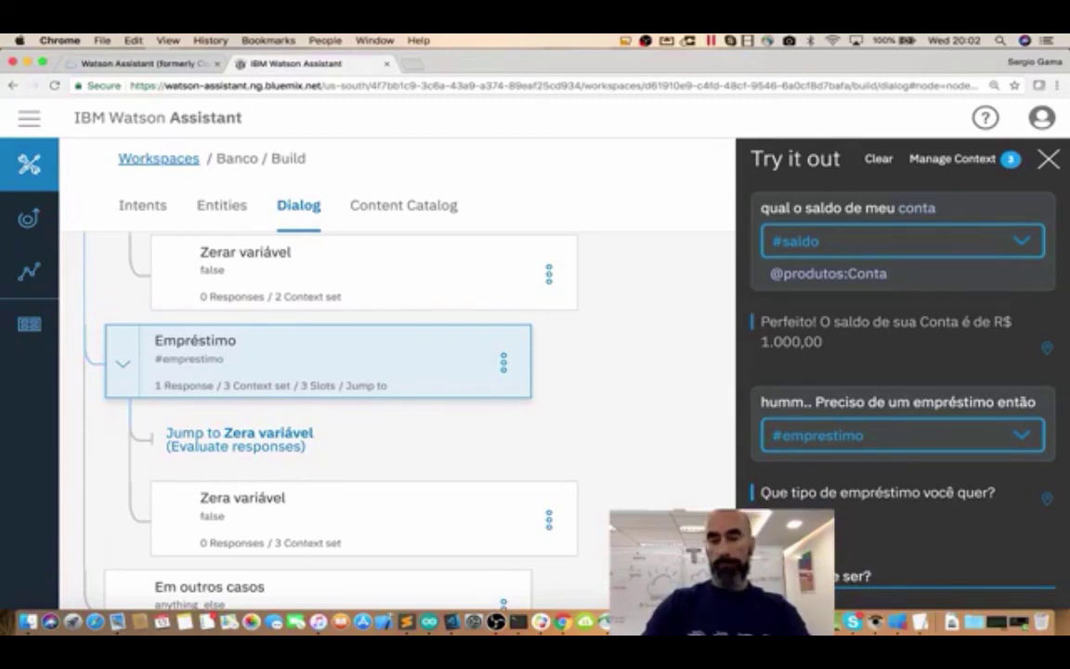
{"action": "key", "text": "Return"}
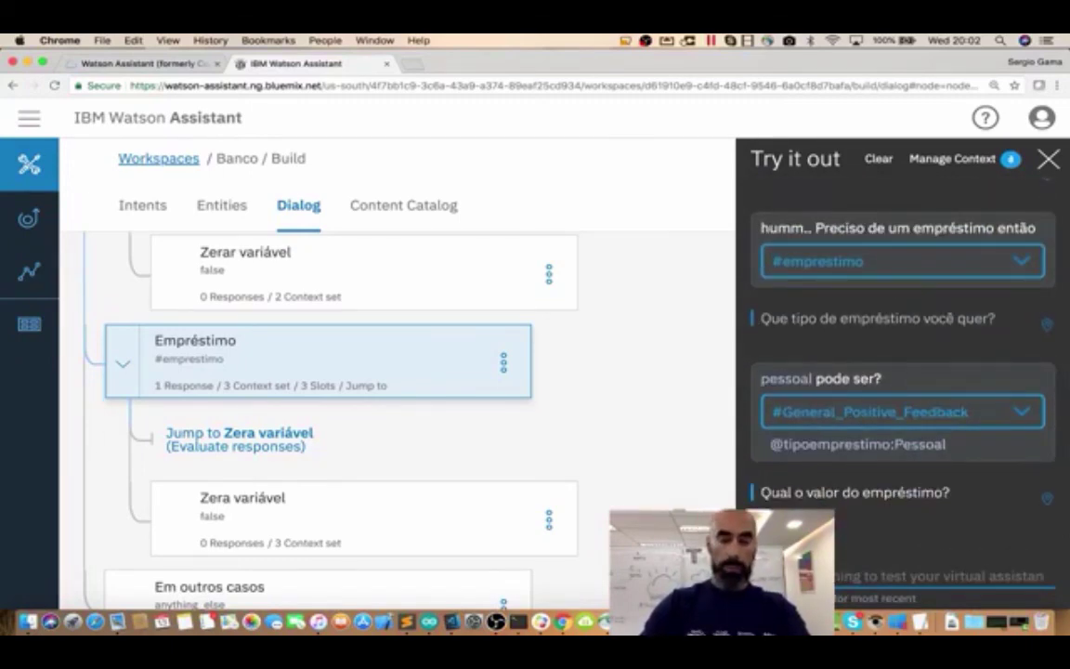
Answer the loan amount with "20 mil reais" and the loan date with "hoje!!" in the test chat
{"action": "type", "text": "1"}
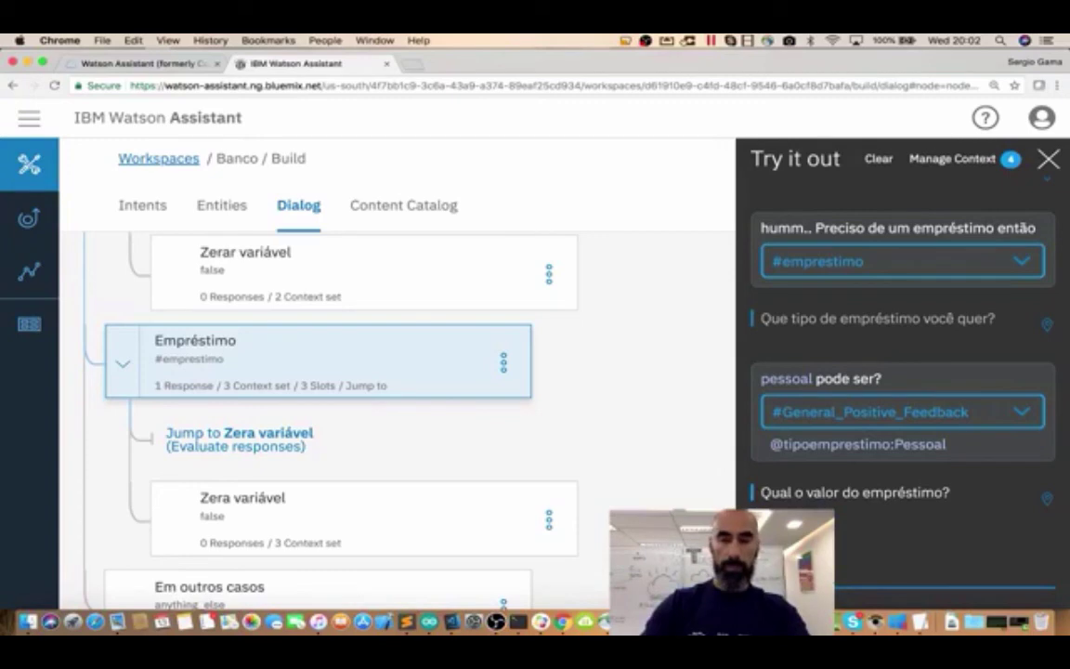
{"action": "key", "text": "Return"}
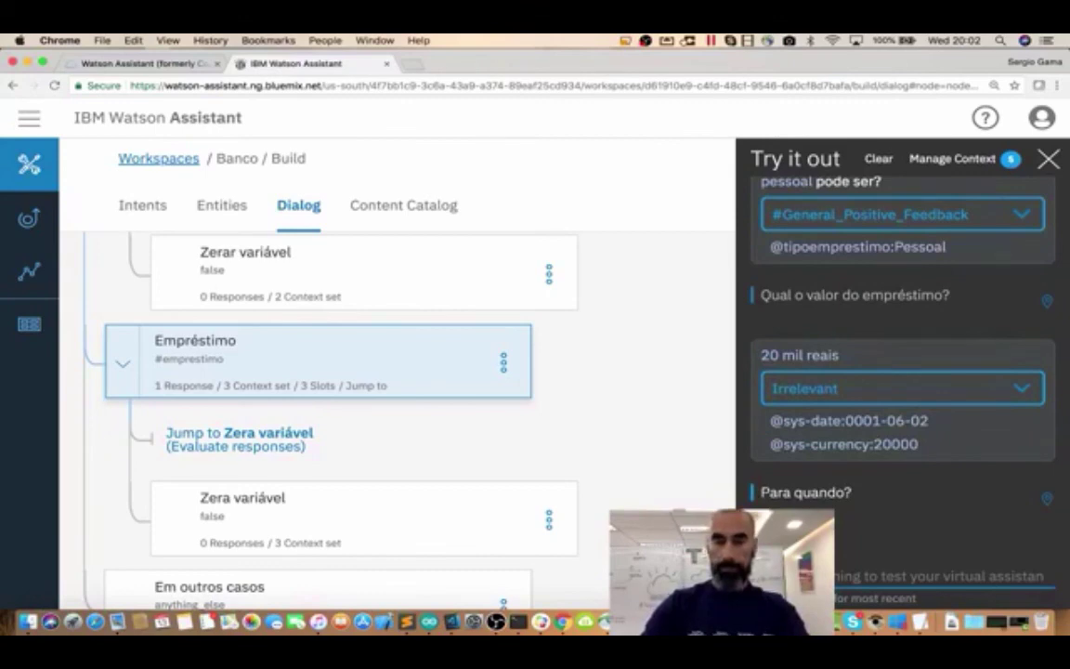
{"action": "type", "text": "a"}
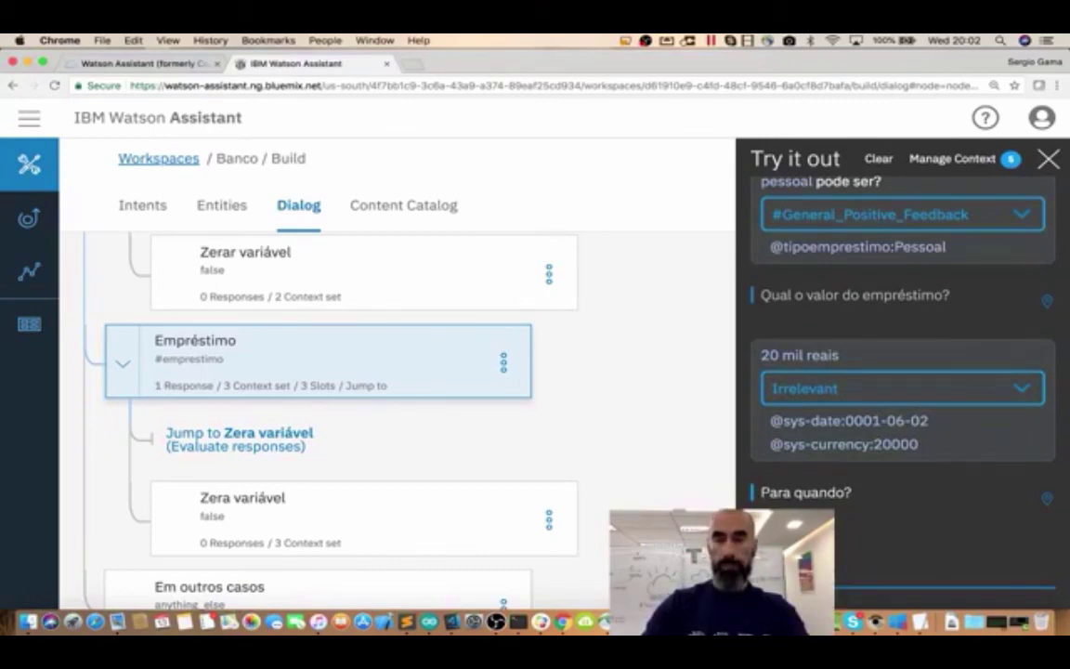
{"action": "key", "text": "Return"}
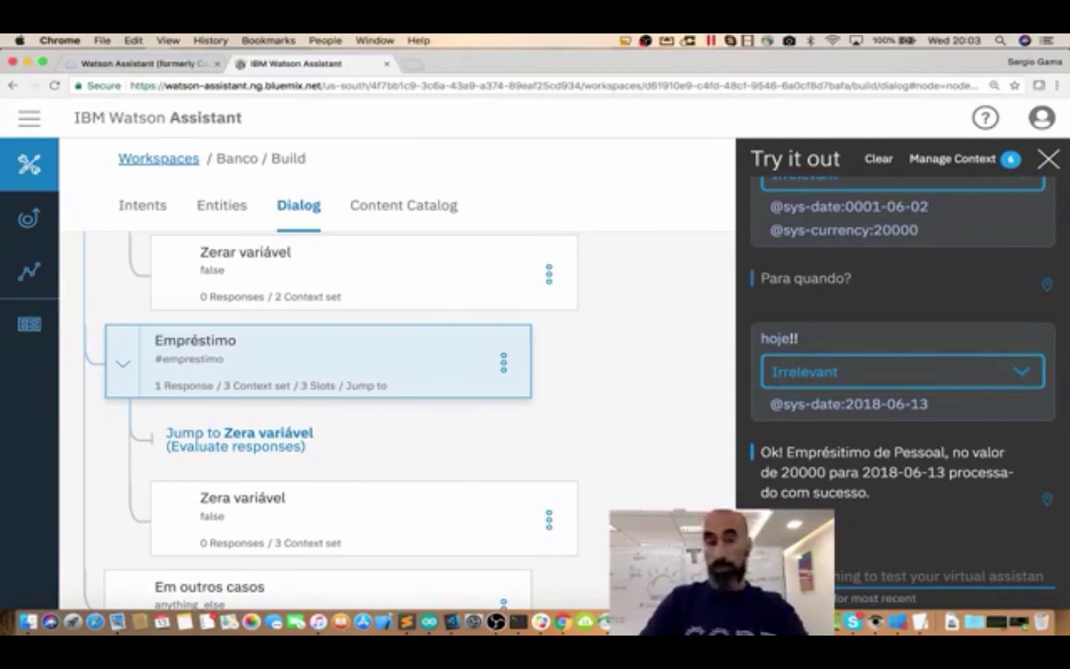
Open the Empréstimo node and examine its slots and response text
{"action": "scroll", "coordinate": [462, 453], "scroll_direction": "down", "scroll_amount": 3}
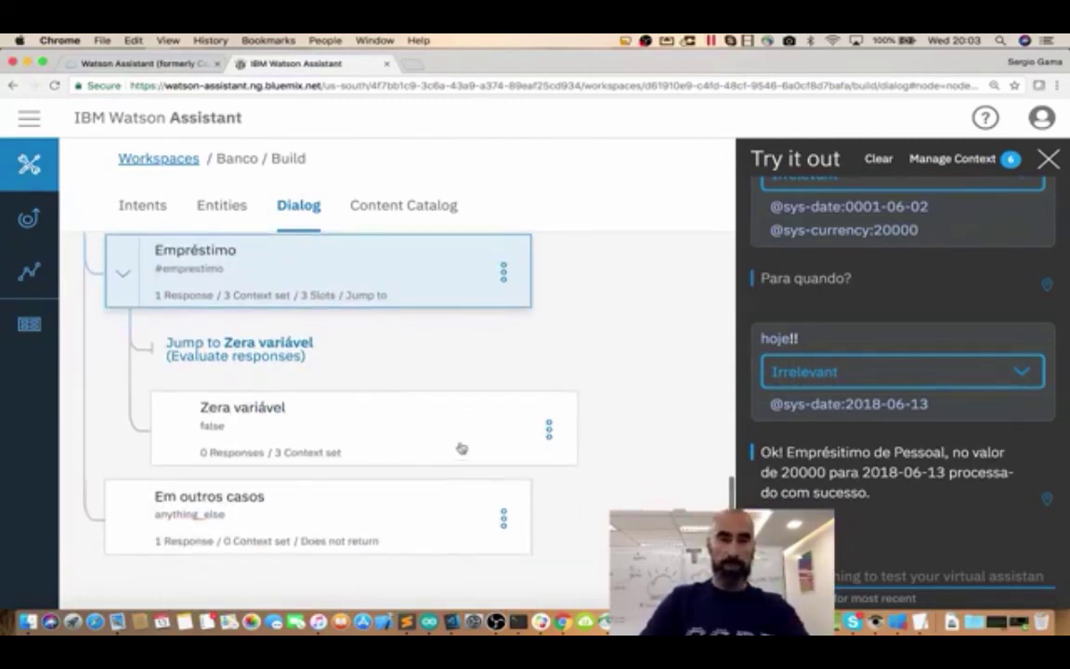
{"action": "scroll", "coordinate": [396, 375], "scroll_direction": "up", "scroll_amount": 2}
{"action": "left_click", "coordinate": [353, 346]}
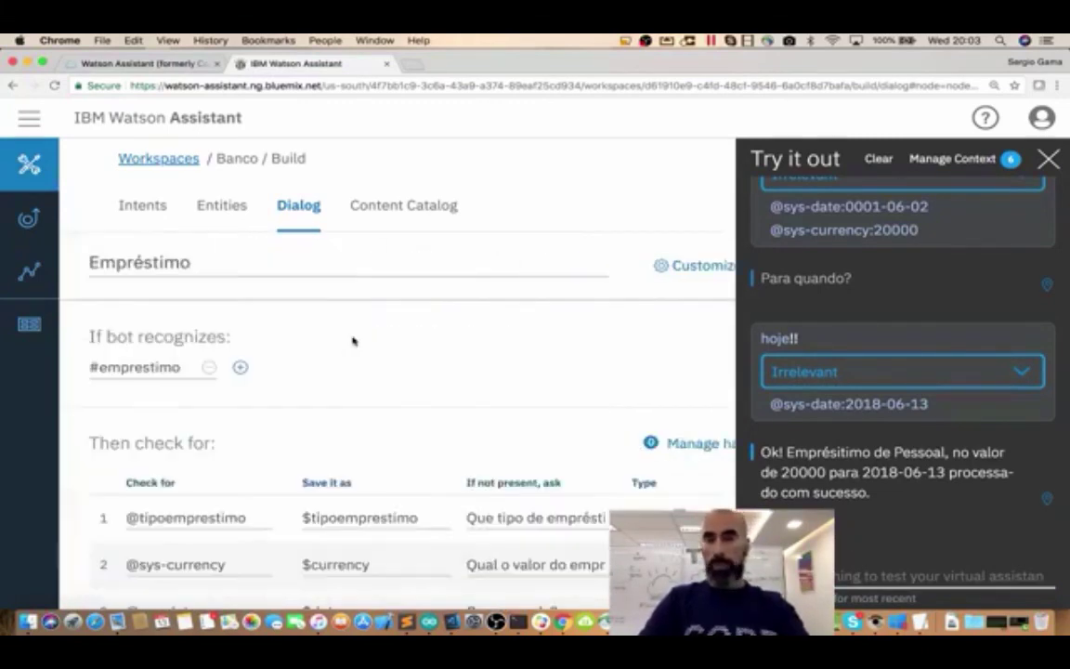
{"action": "scroll", "coordinate": [464, 427], "scroll_direction": "down", "scroll_amount": 2}
{"action": "scroll", "coordinate": [462, 445], "scroll_direction": "down", "scroll_amount": 3}
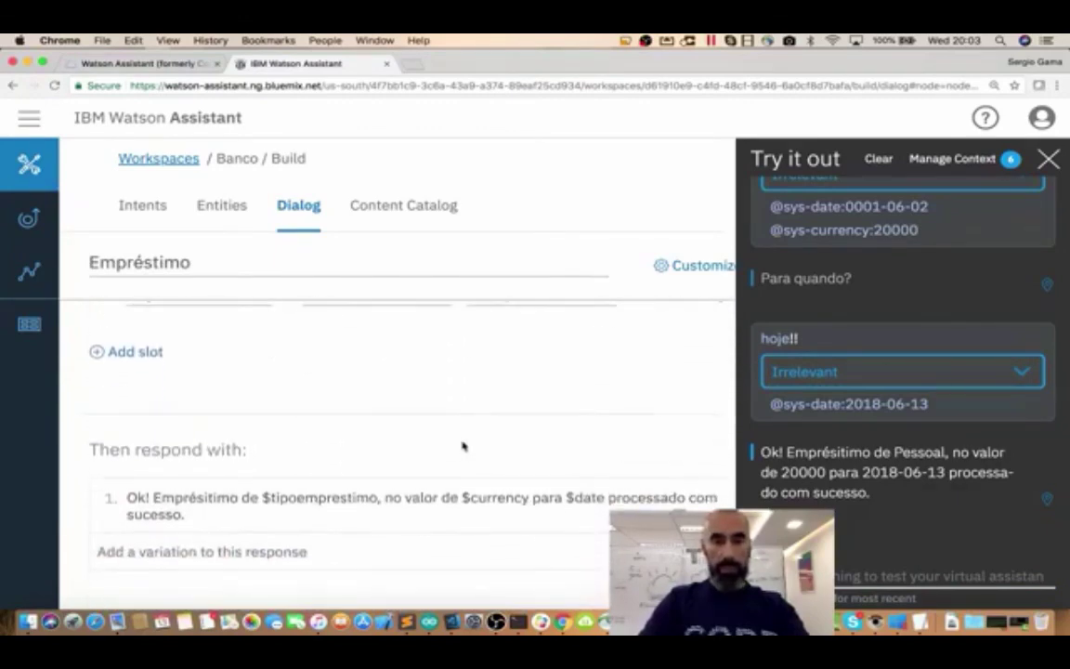
{"action": "scroll", "coordinate": [469, 506], "scroll_direction": "up", "scroll_amount": 4}
{"action": "scroll", "coordinate": [394, 520], "scroll_direction": "up", "scroll_amount": 2}
{"action": "scroll", "coordinate": [394, 538], "scroll_direction": "down", "scroll_amount": 2}
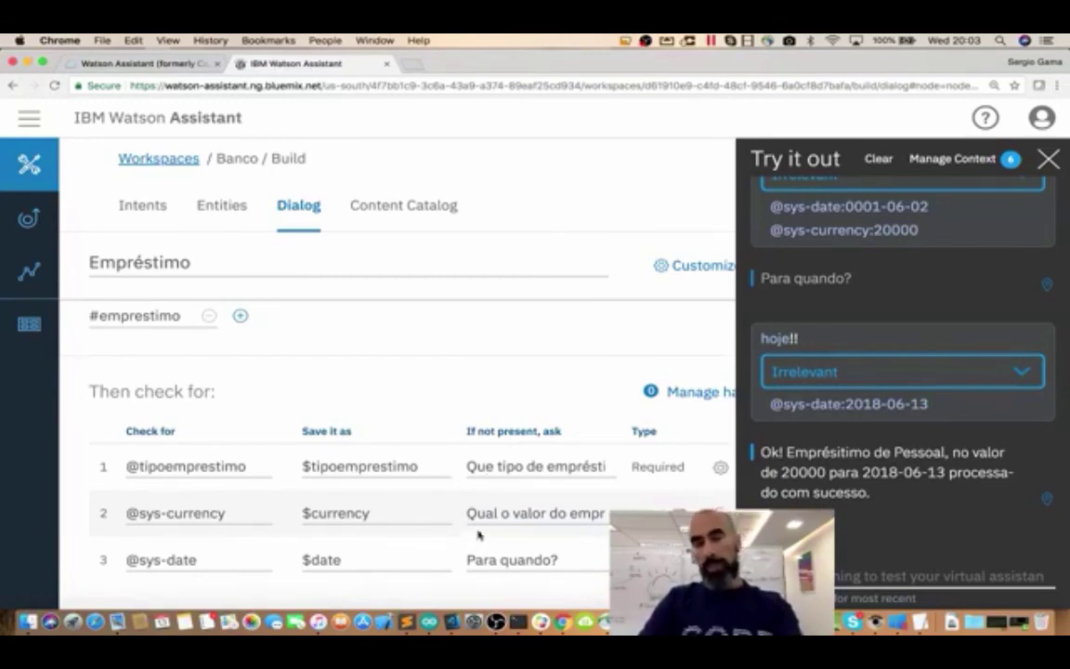
{"action": "scroll", "coordinate": [474, 540], "scroll_direction": "down", "scroll_amount": 2}
{"action": "scroll", "coordinate": [474, 541], "scroll_direction": "down", "scroll_amount": 1}
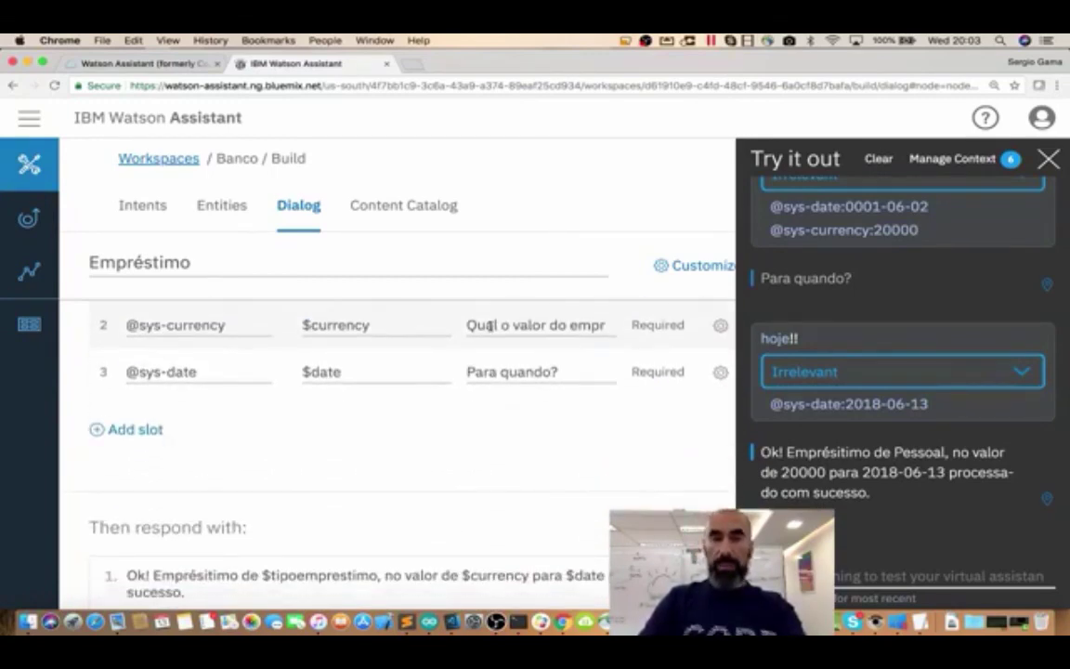
In the Empréstimo response text, insert "<?" before $date and append ".reformatDAteTime" to the variable
{"action": "scroll", "coordinate": [489, 418], "scroll_direction": "down", "scroll_amount": 2}
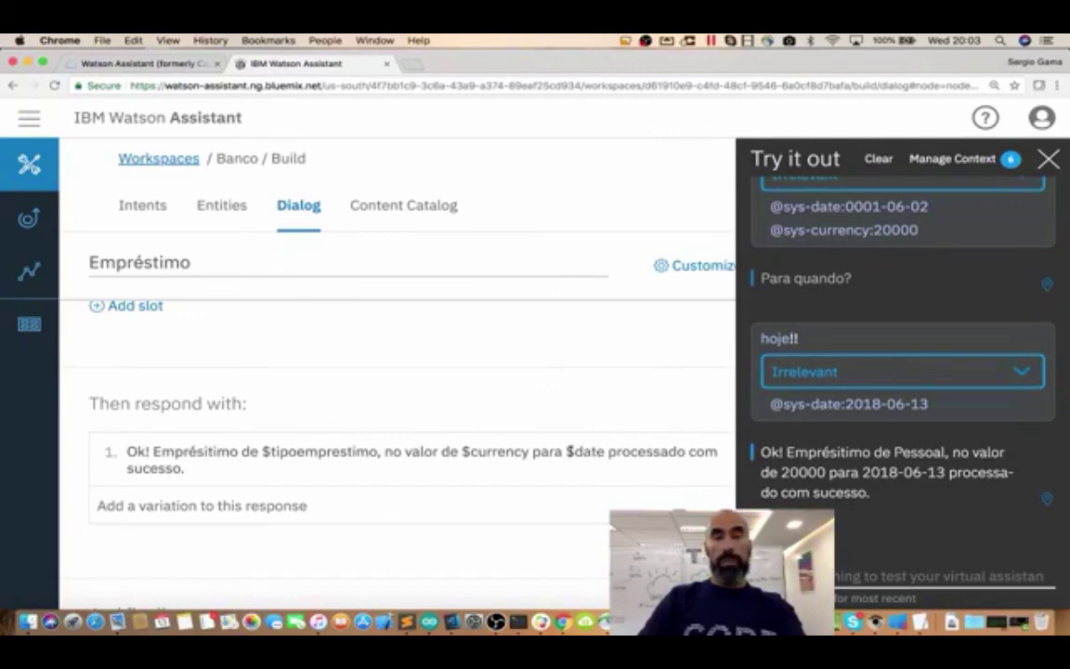
{"action": "left_click", "coordinate": [567, 453]}
{"action": "type", "text": "<?"}
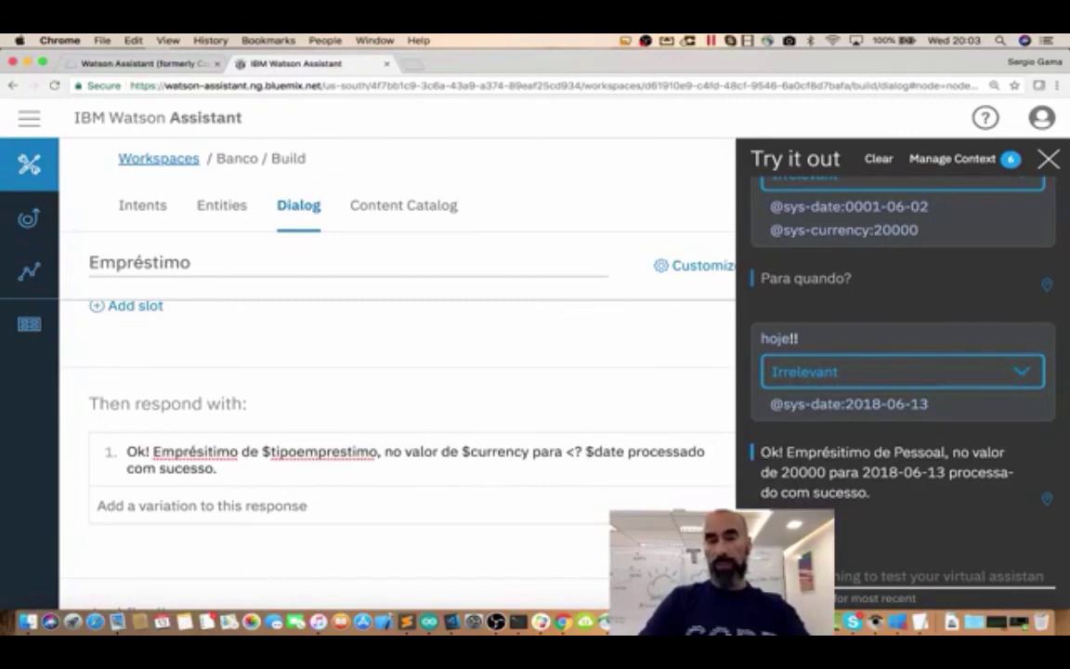
{"action": "key", "text": "BackSpace"}
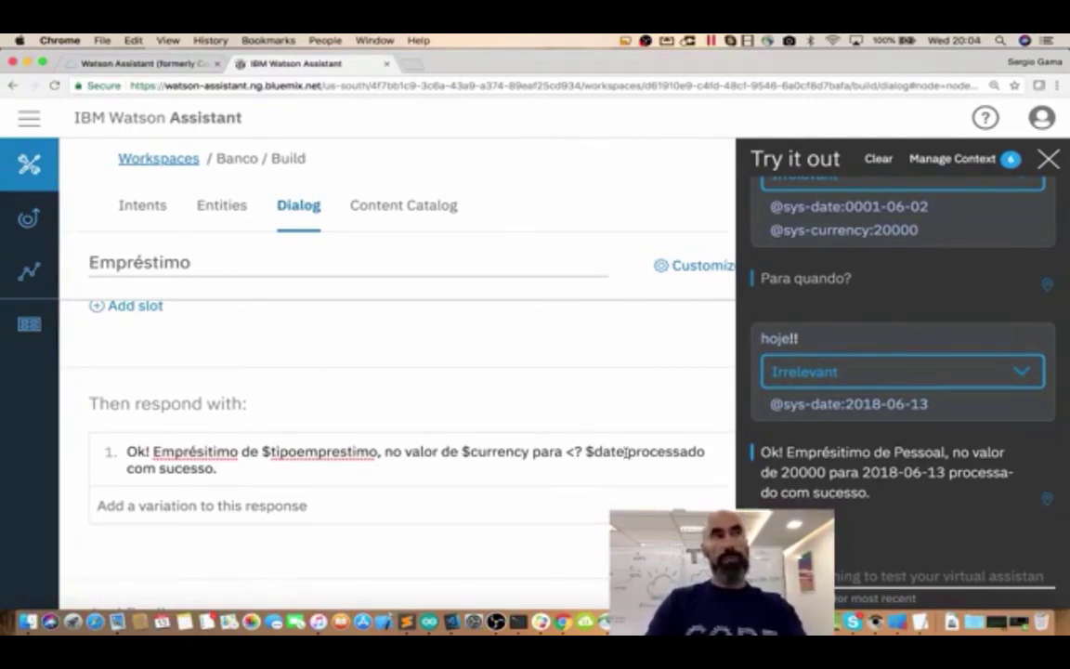
{"action": "type", "text": ".reformat"}
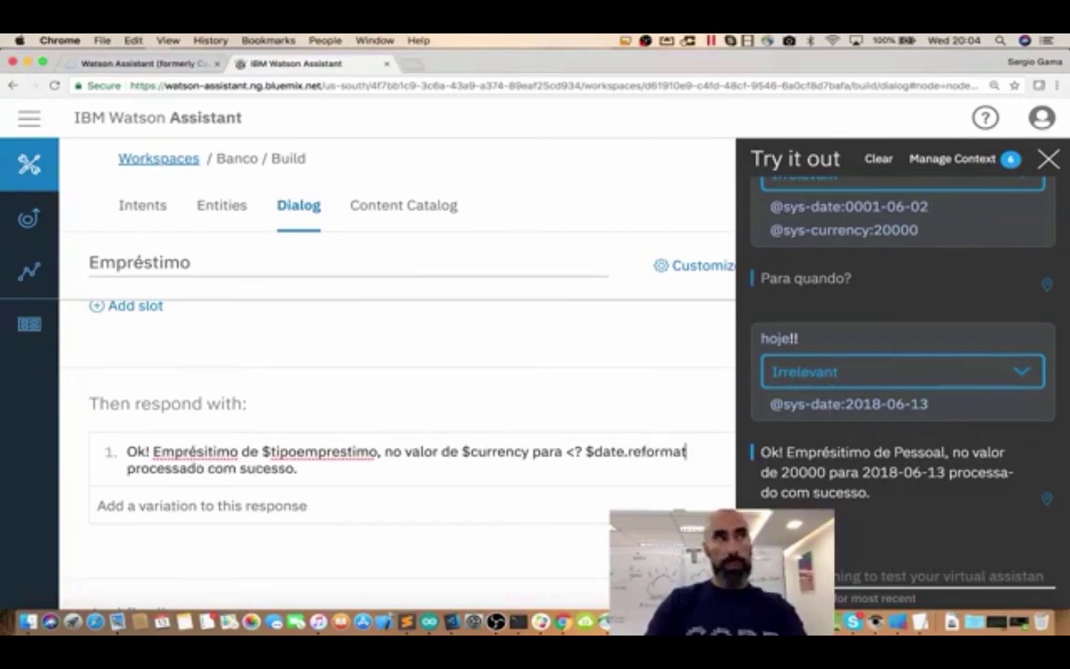
{"action": "type", "text": "DAteTime"}
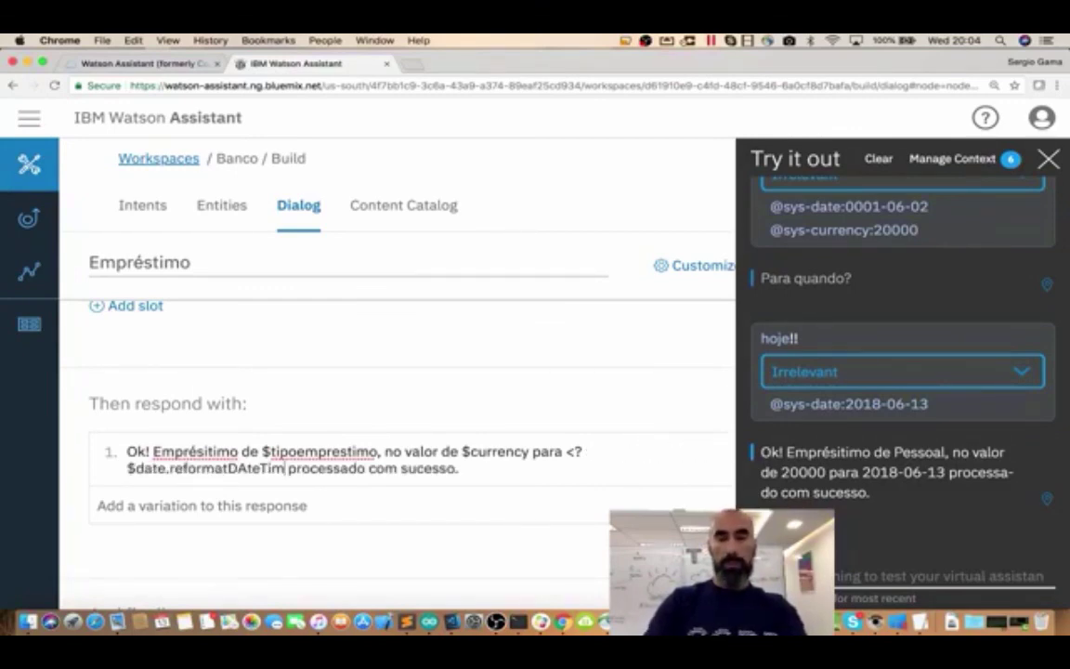
Give the date method the argument ("EEEEE") and close the expression with "?>" before "processado com sucesso"
{"action": "type", "text": "(\"\""}
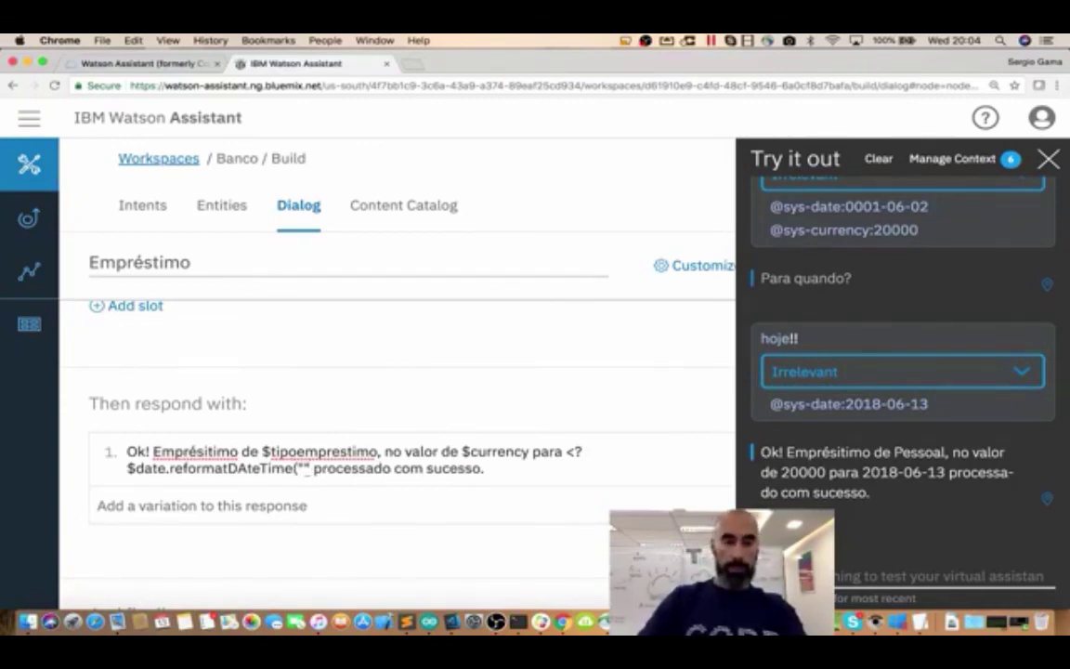
{"action": "key", "text": "super+z"}
{"action": "key", "text": "super+shift+z"}
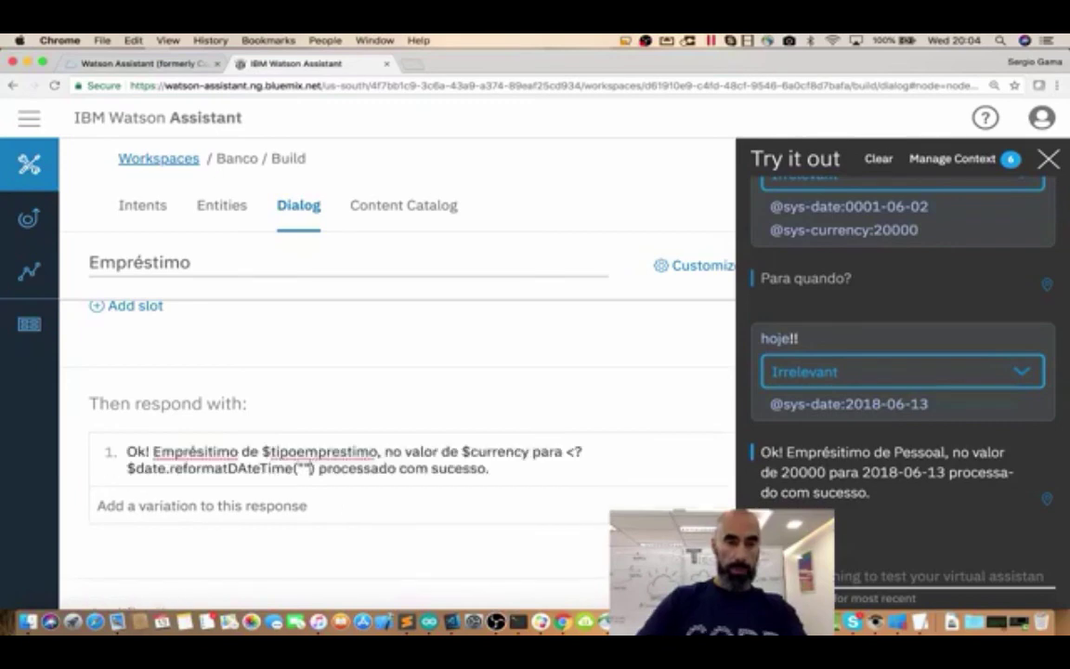
{"action": "type", "text": "EEEE"}
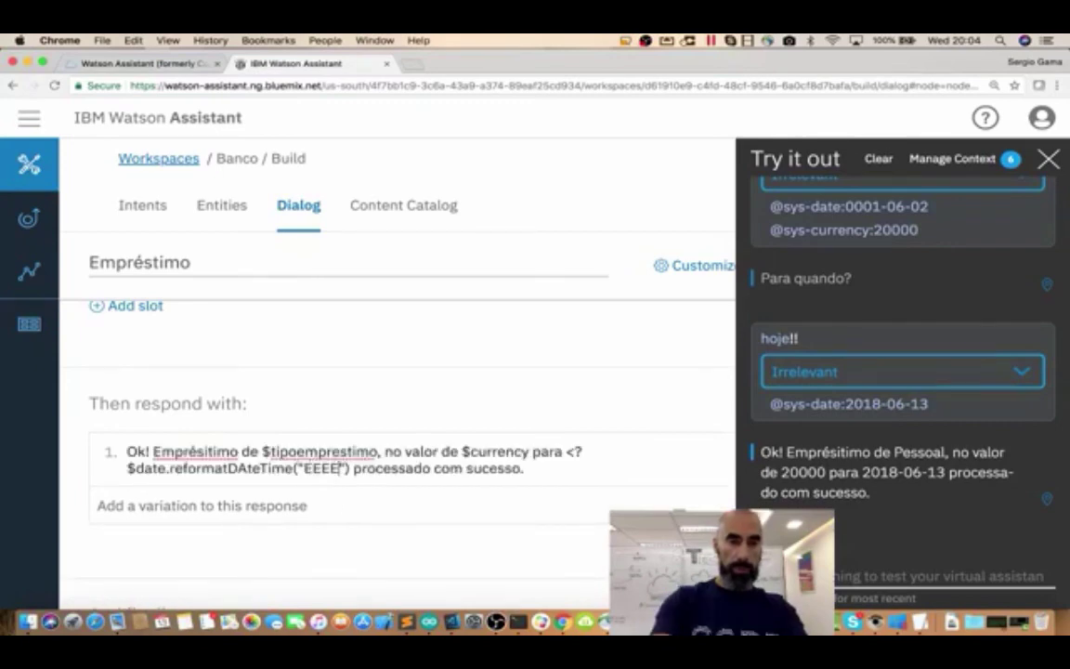
{"action": "type", "text": "E"}
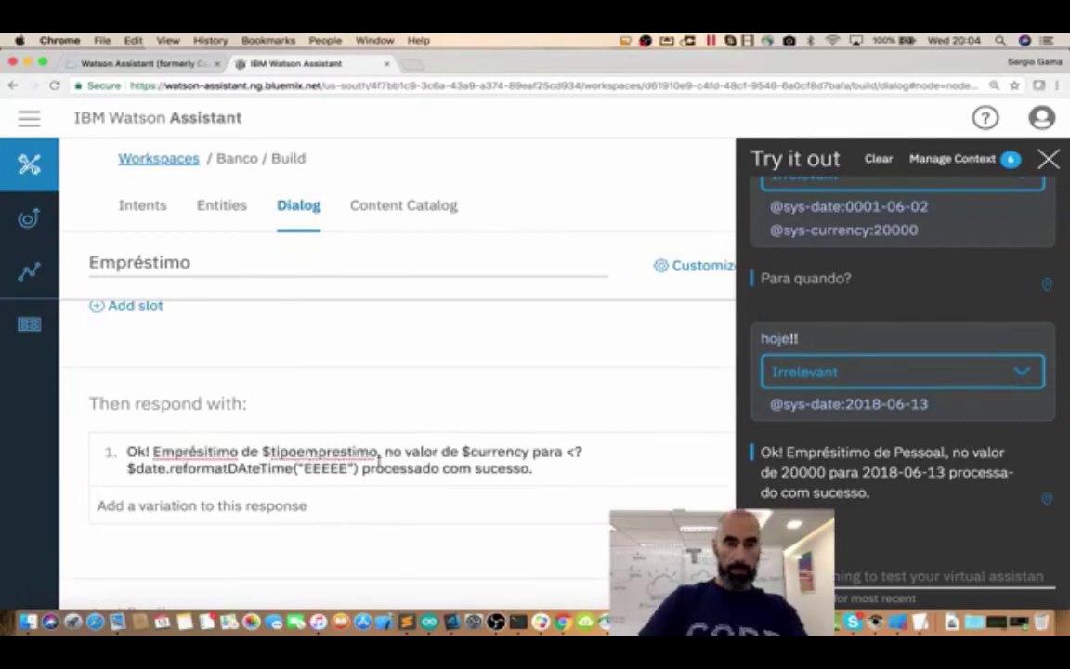
{"action": "left_click", "coordinate": [361, 467]}
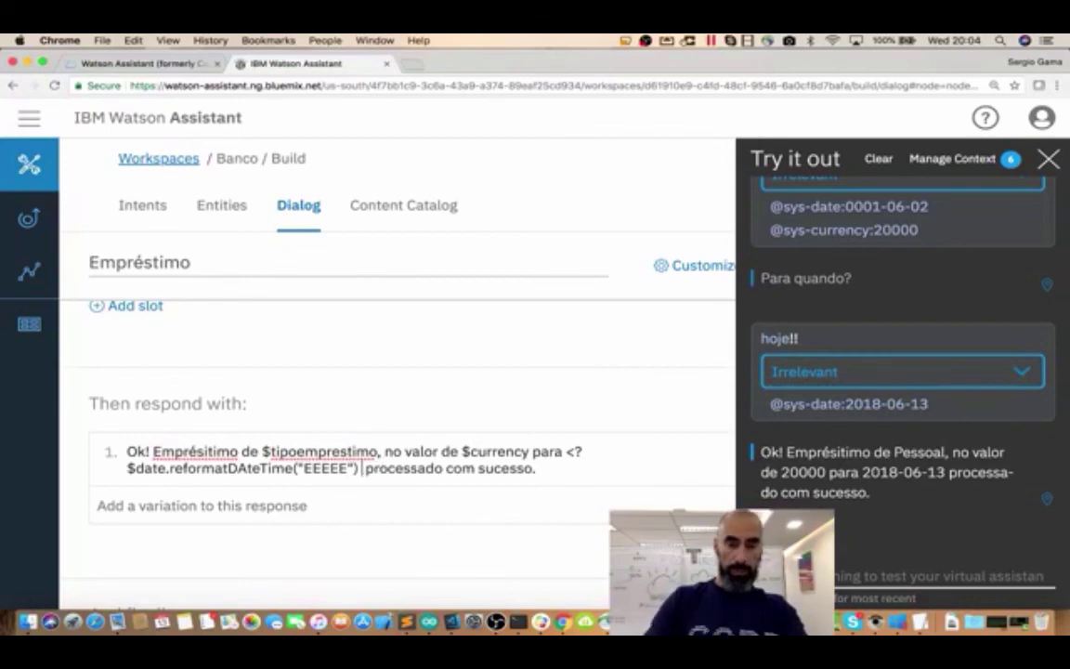
{"action": "type", "text": "?>"}
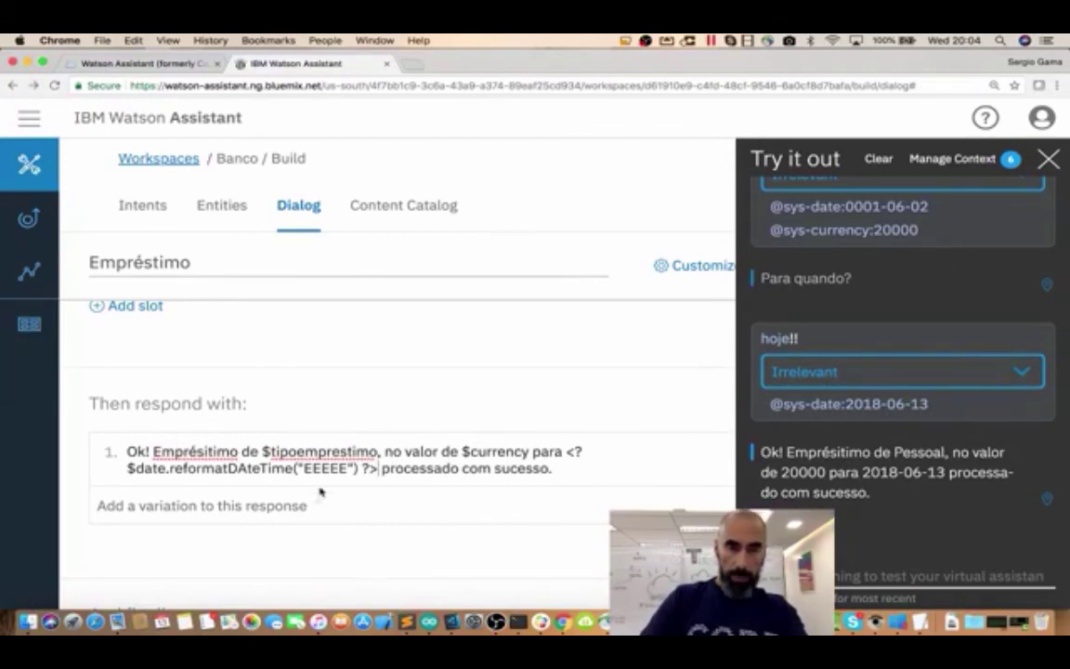
{"action": "scroll", "coordinate": [390, 495], "scroll_direction": "down", "scroll_amount": 1}
{"action": "scroll", "coordinate": [392, 498], "scroll_direction": "up", "scroll_amount": 1}
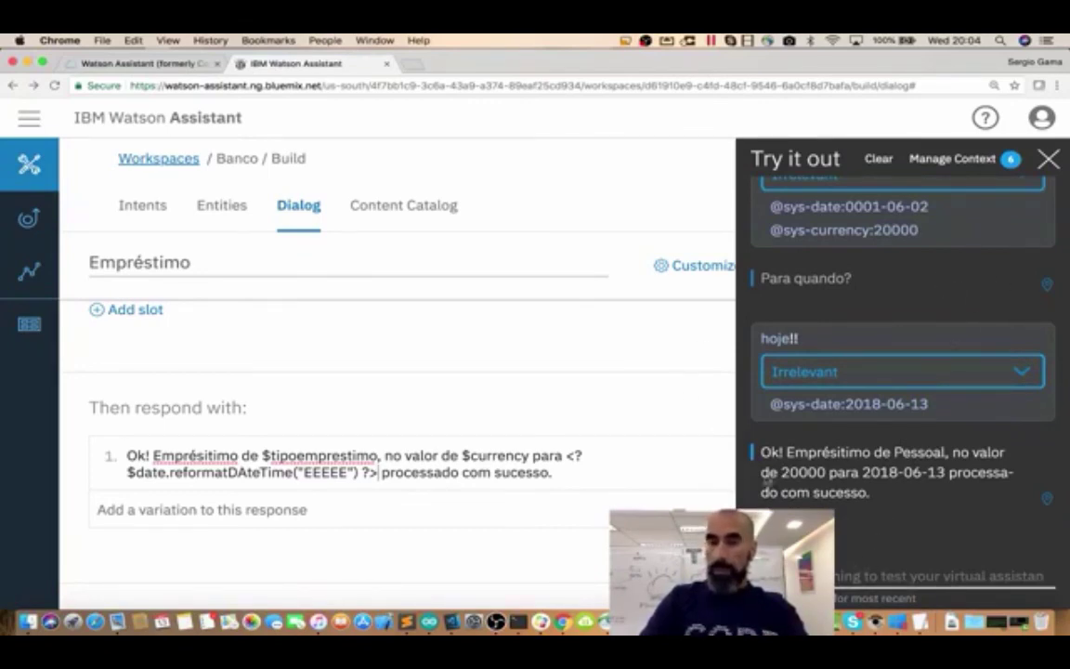
Close the test chat and remove the word "de" before $tipoemprestimo in the Empréstimo response
{"action": "left_click", "coordinate": [1048, 160]}
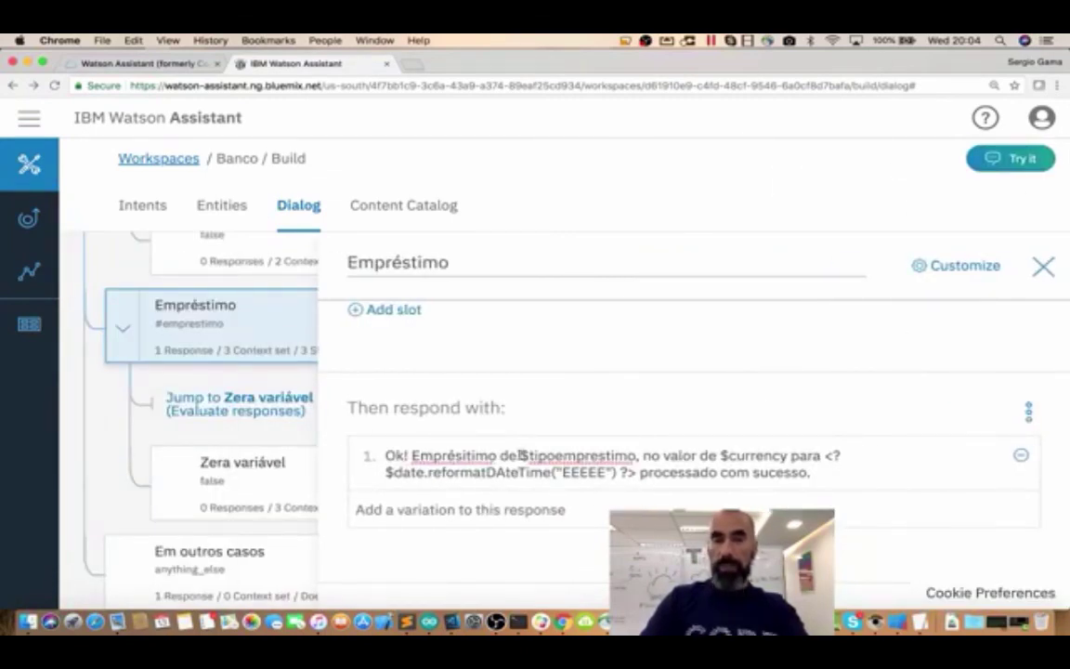
{"action": "left_click", "coordinate": [521, 456]}
{"action": "key", "text": "BackSpace"}
{"action": "key", "text": "BackSpace"}
{"action": "key", "text": "BackSpace"}
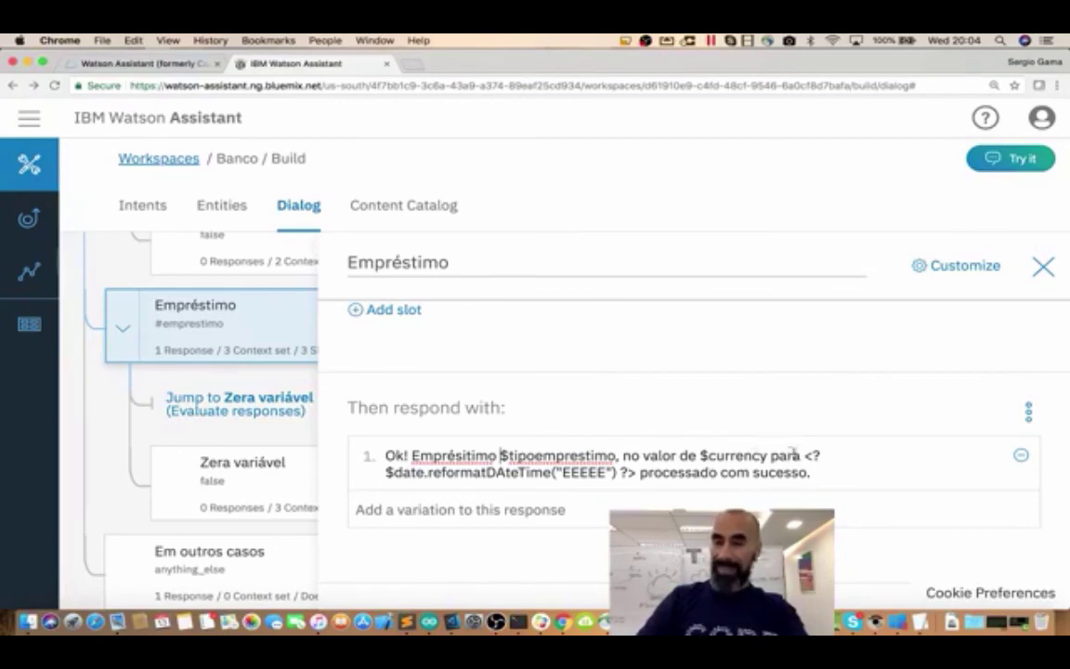
Correct the capitalization of the date method's name to reformatDateTime in the response expression
{"action": "left_click_drag", "start_coordinate": [805, 455], "coordinate": [710, 473]}
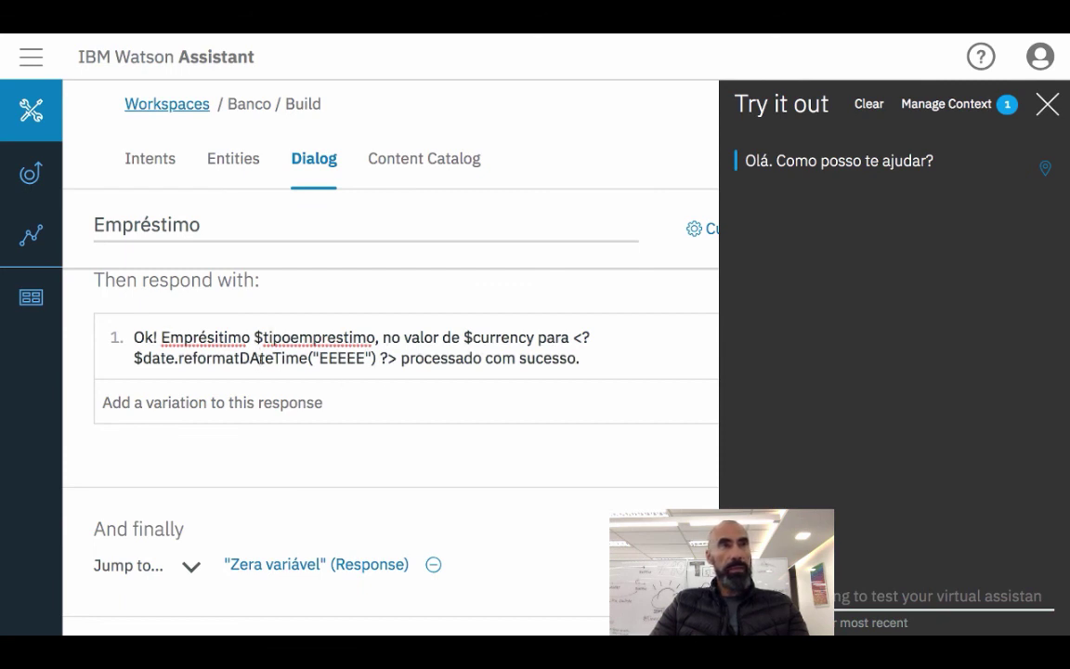
{"action": "left_click", "coordinate": [261, 361]}
{"action": "key", "text": "BackSpace"}
{"action": "type", "text": "a"}
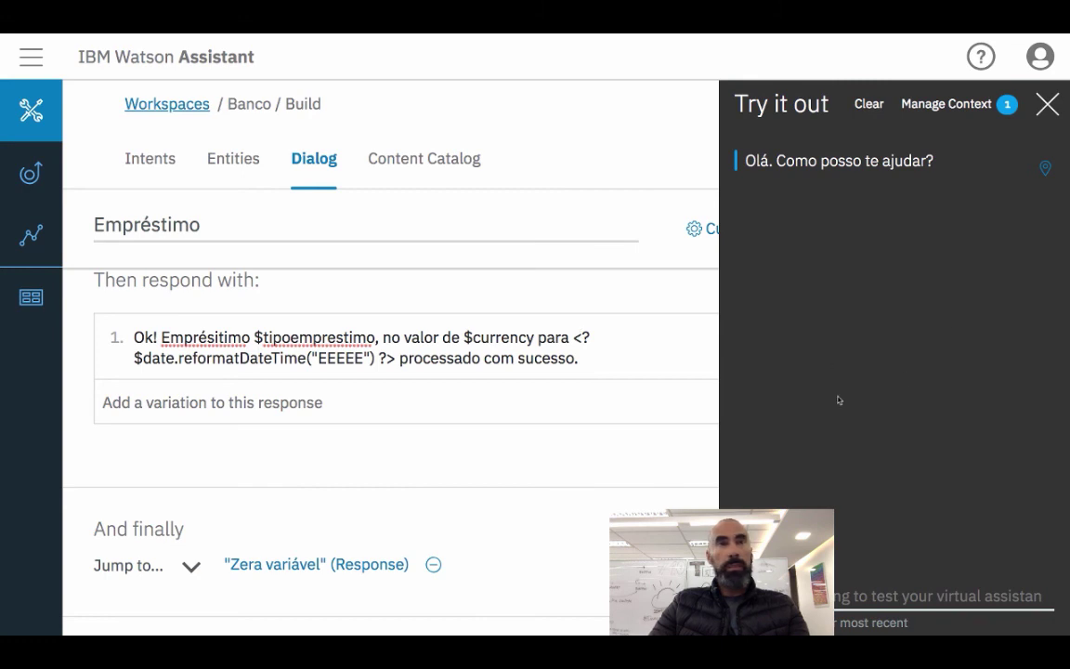
Clear the test chat and request a loan with "Preciso de m empréstimo, tem jeito?"
{"action": "left_click", "coordinate": [868, 103]}
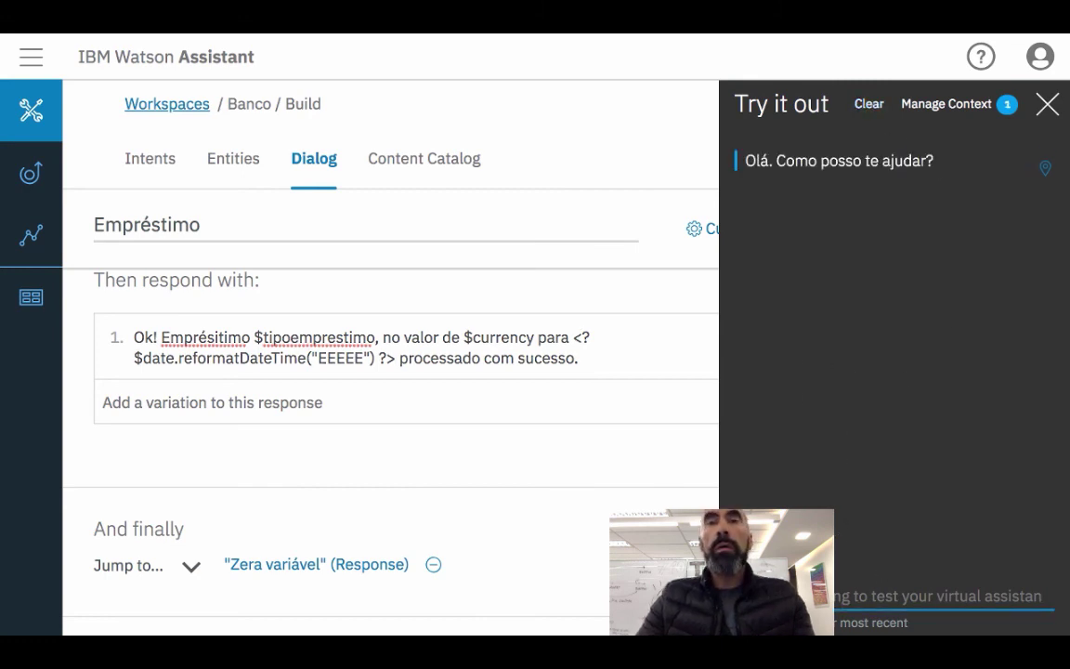
{"action": "left_click", "coordinate": [892, 596]}
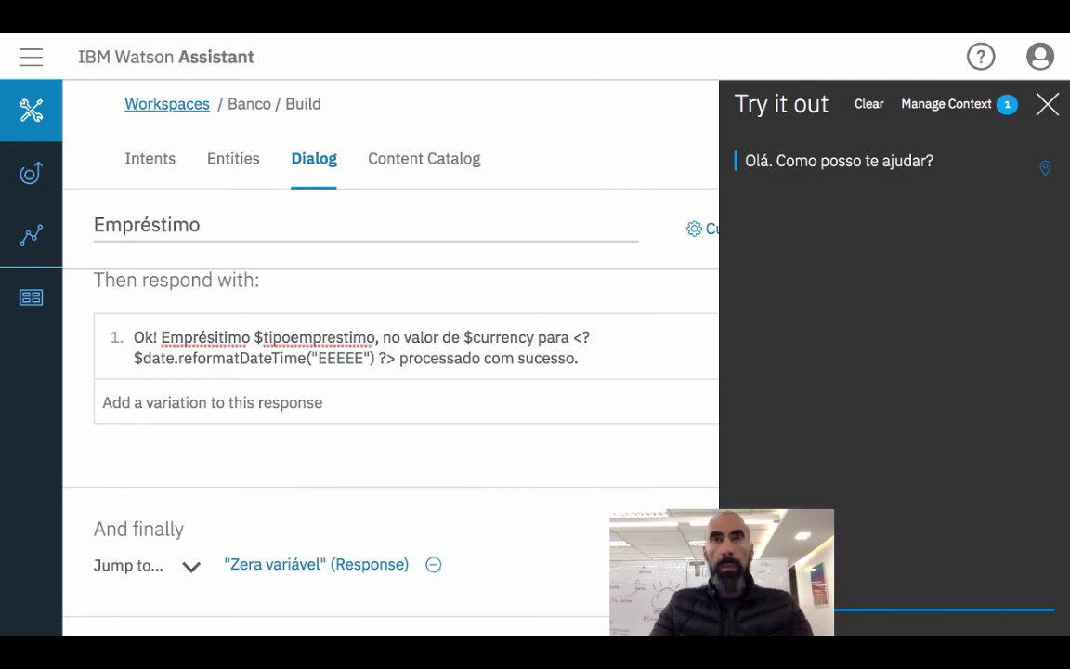
{"action": "key", "text": "BackSpace"}
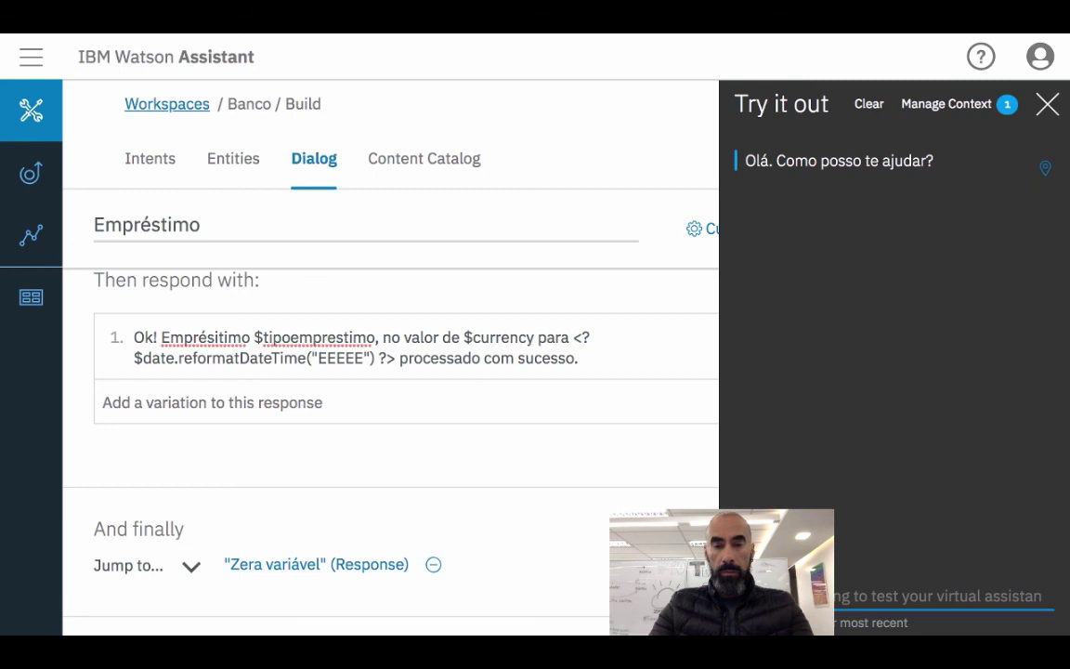
{"action": "key", "text": "Up"}
{"action": "type", "text": "empréstimo, tem jeito?"}
{"action": "key", "text": "Return"}
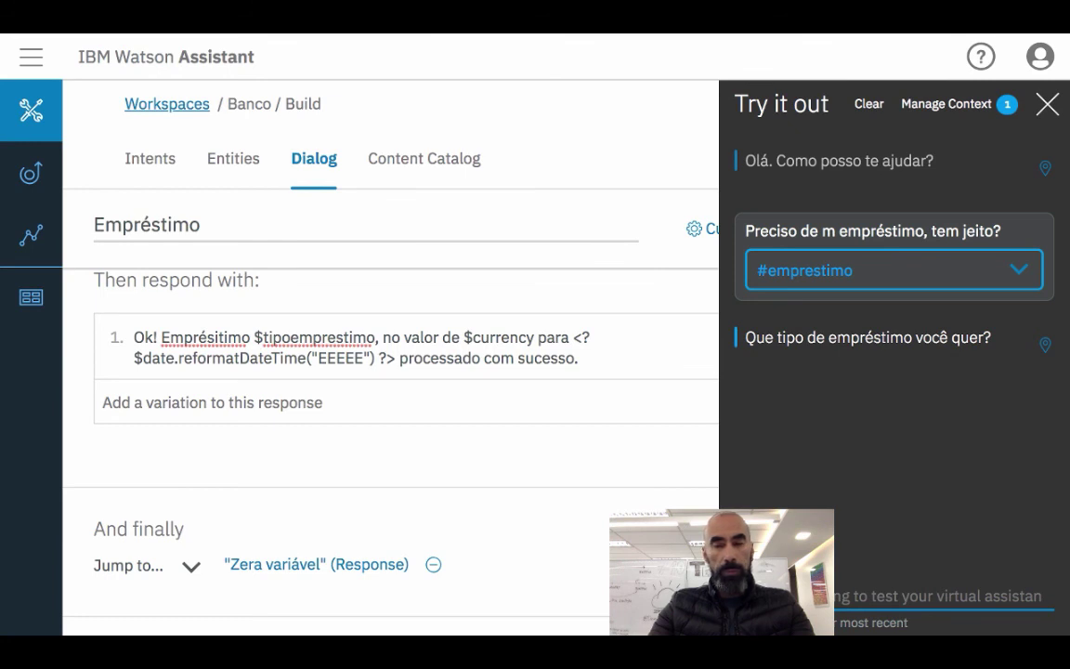
Answer the loan type with "pessoal" and the loan amount with "mil reais só" in the test chat
{"action": "type", "text": "p"}
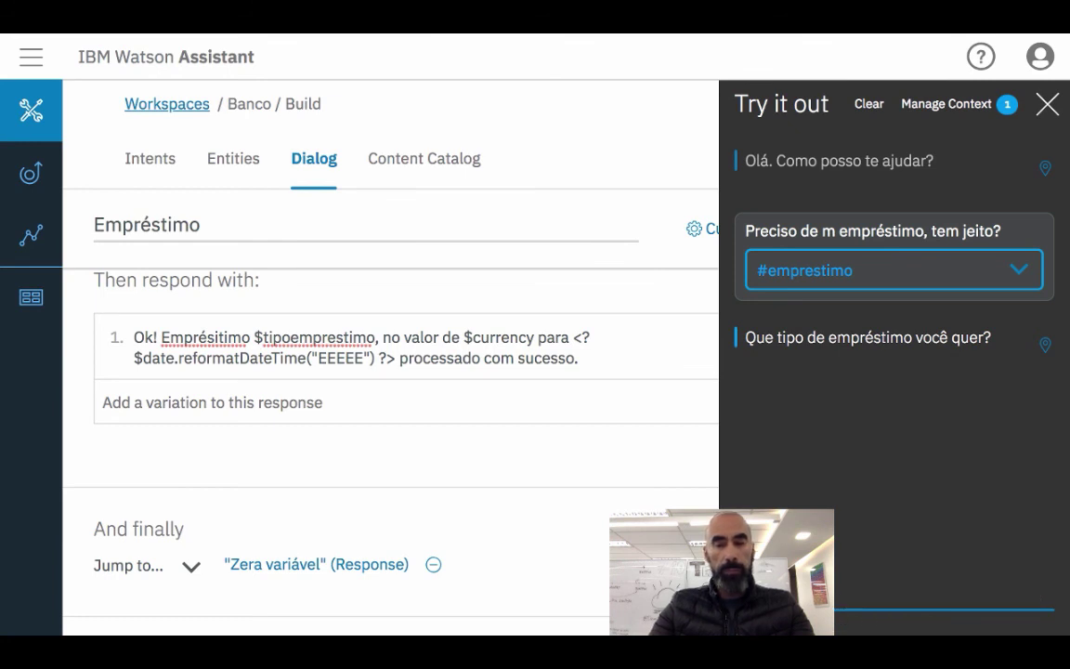
{"action": "key", "text": "Return"}
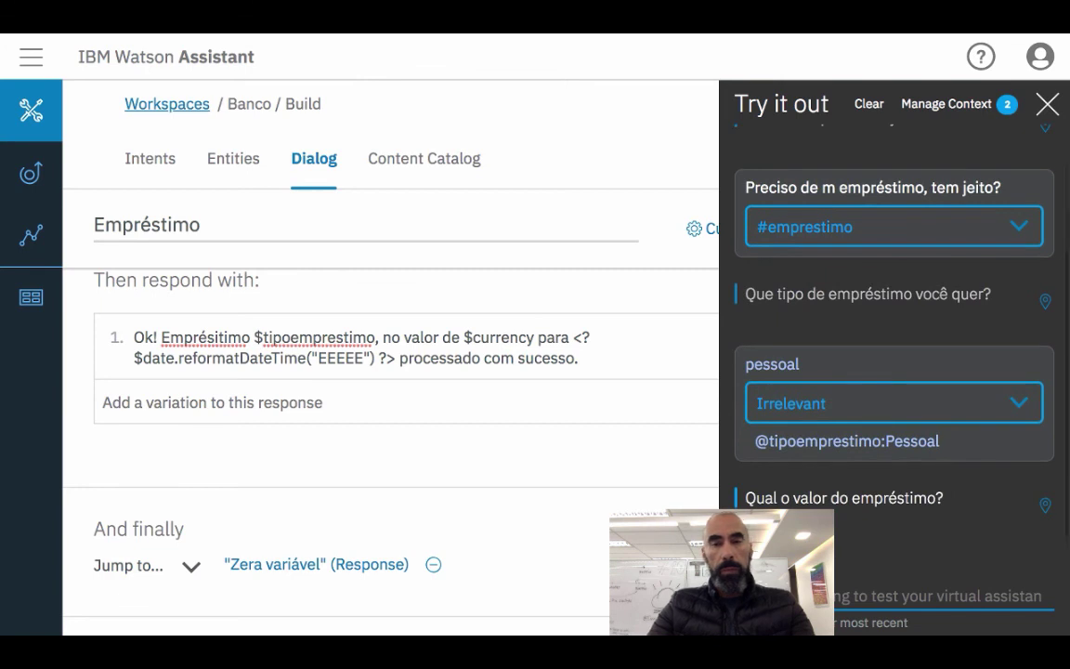
{"action": "type", "text": "1"}
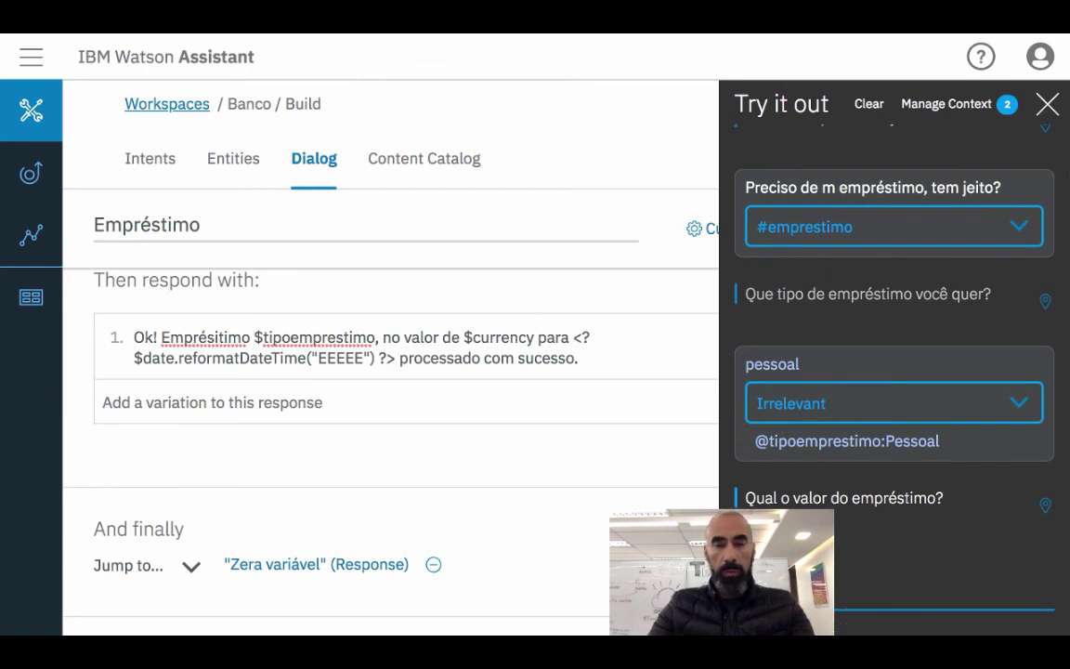
{"action": "key", "text": "Return"}
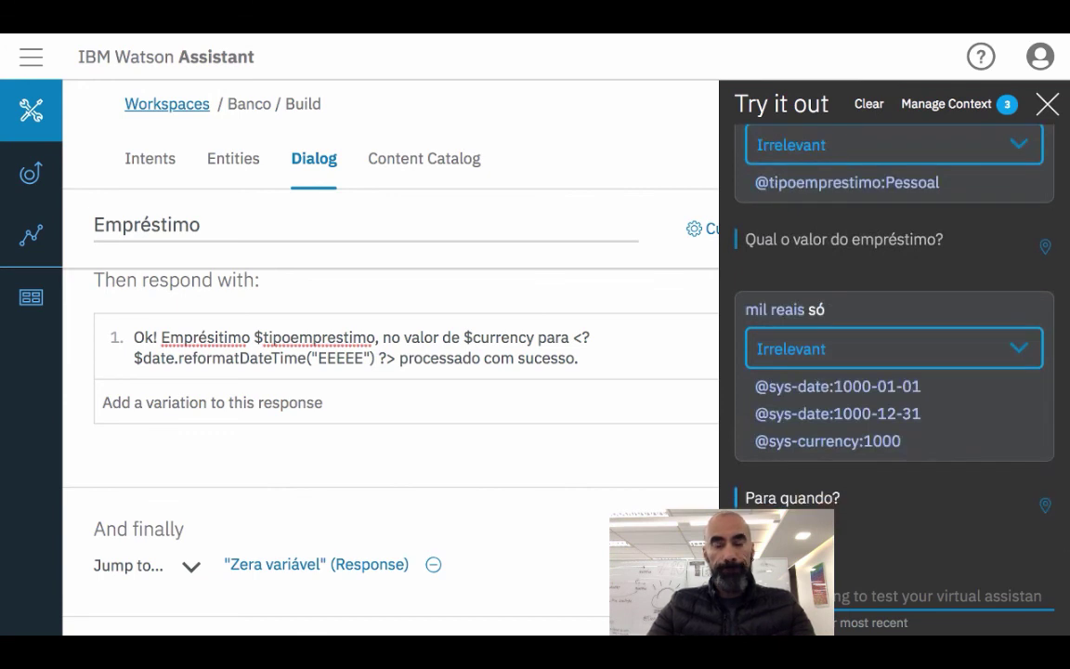
Answer the loan date question with "nesta segund" and answer it again with "nesta segunda"
{"action": "type", "text": "a"}
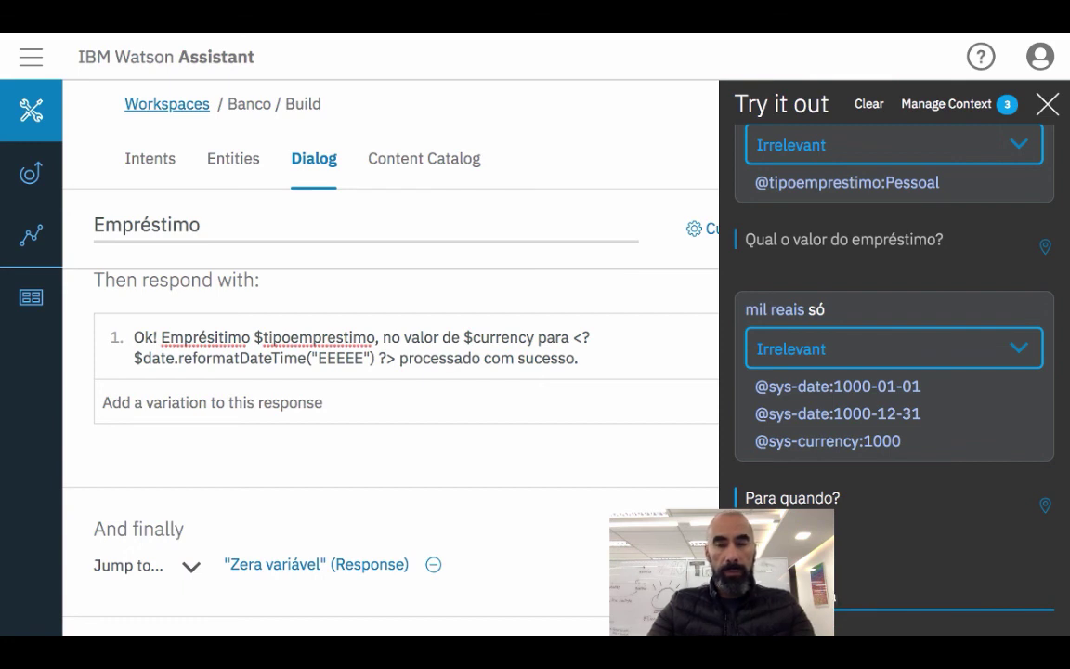
{"action": "key", "text": "BackSpace"}
{"action": "type", "text": "nesta segund"}
{"action": "key", "text": "Return"}
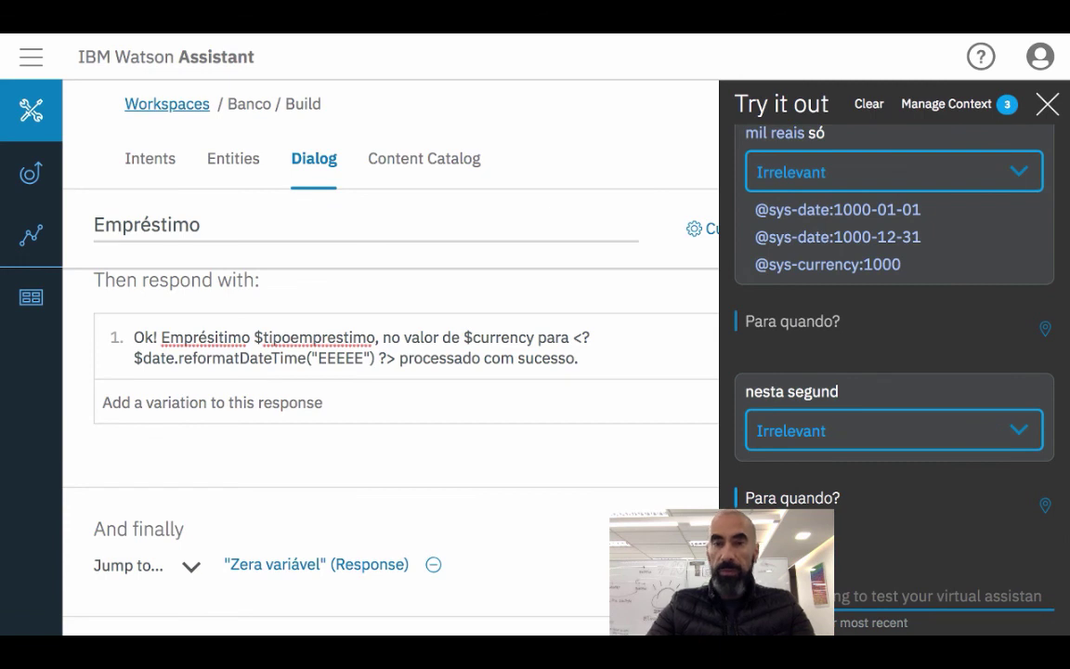
{"action": "type", "text": "s"}
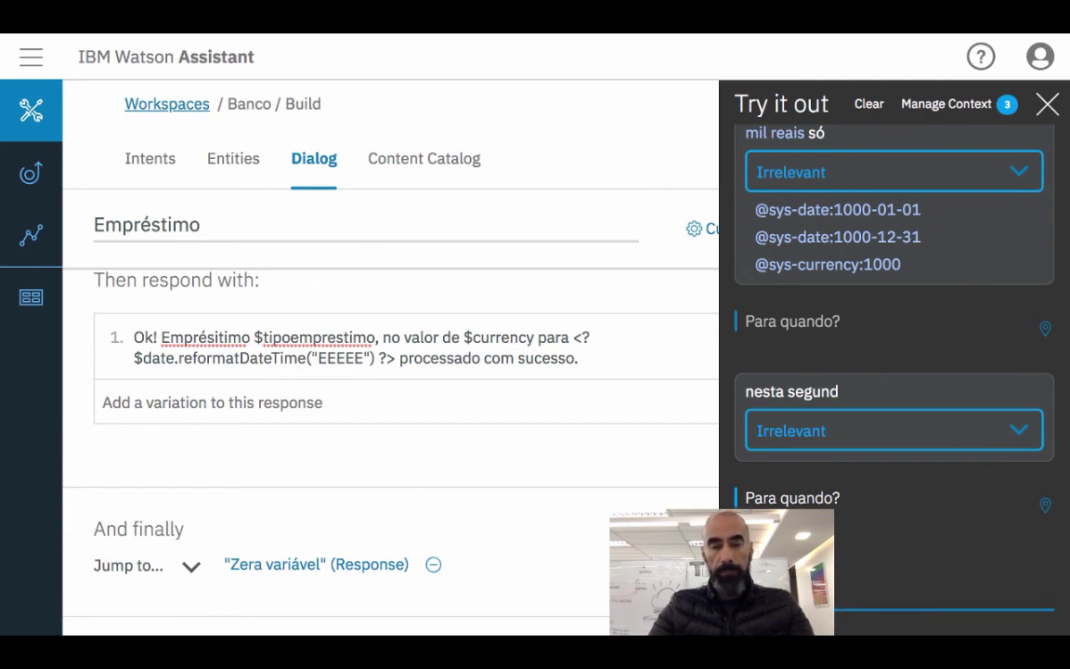
{"action": "key", "text": "Return"}
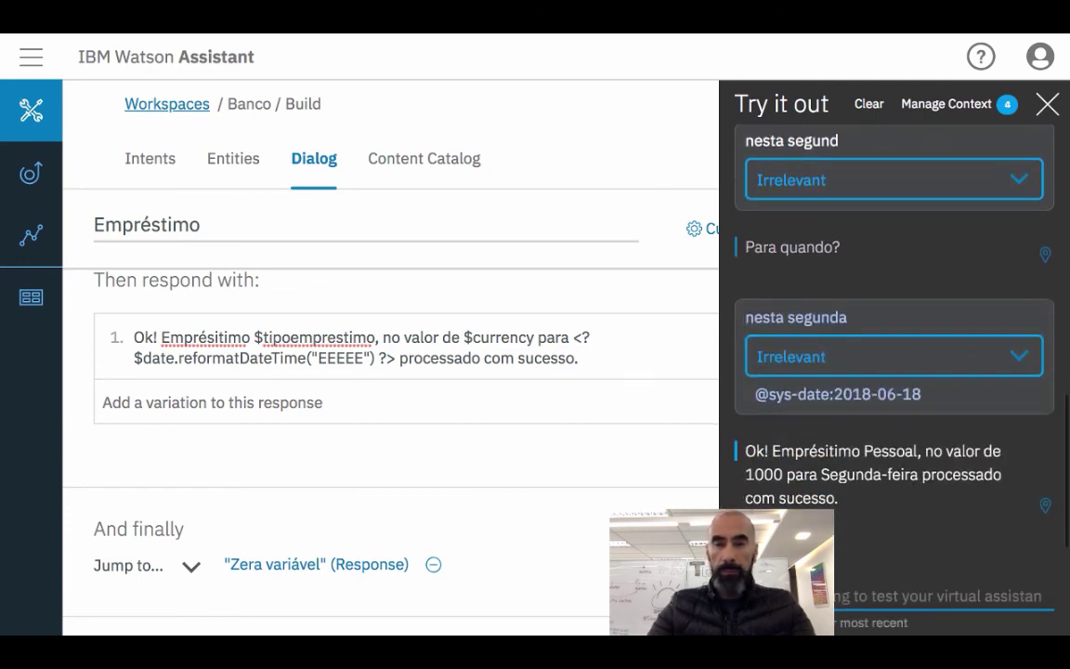